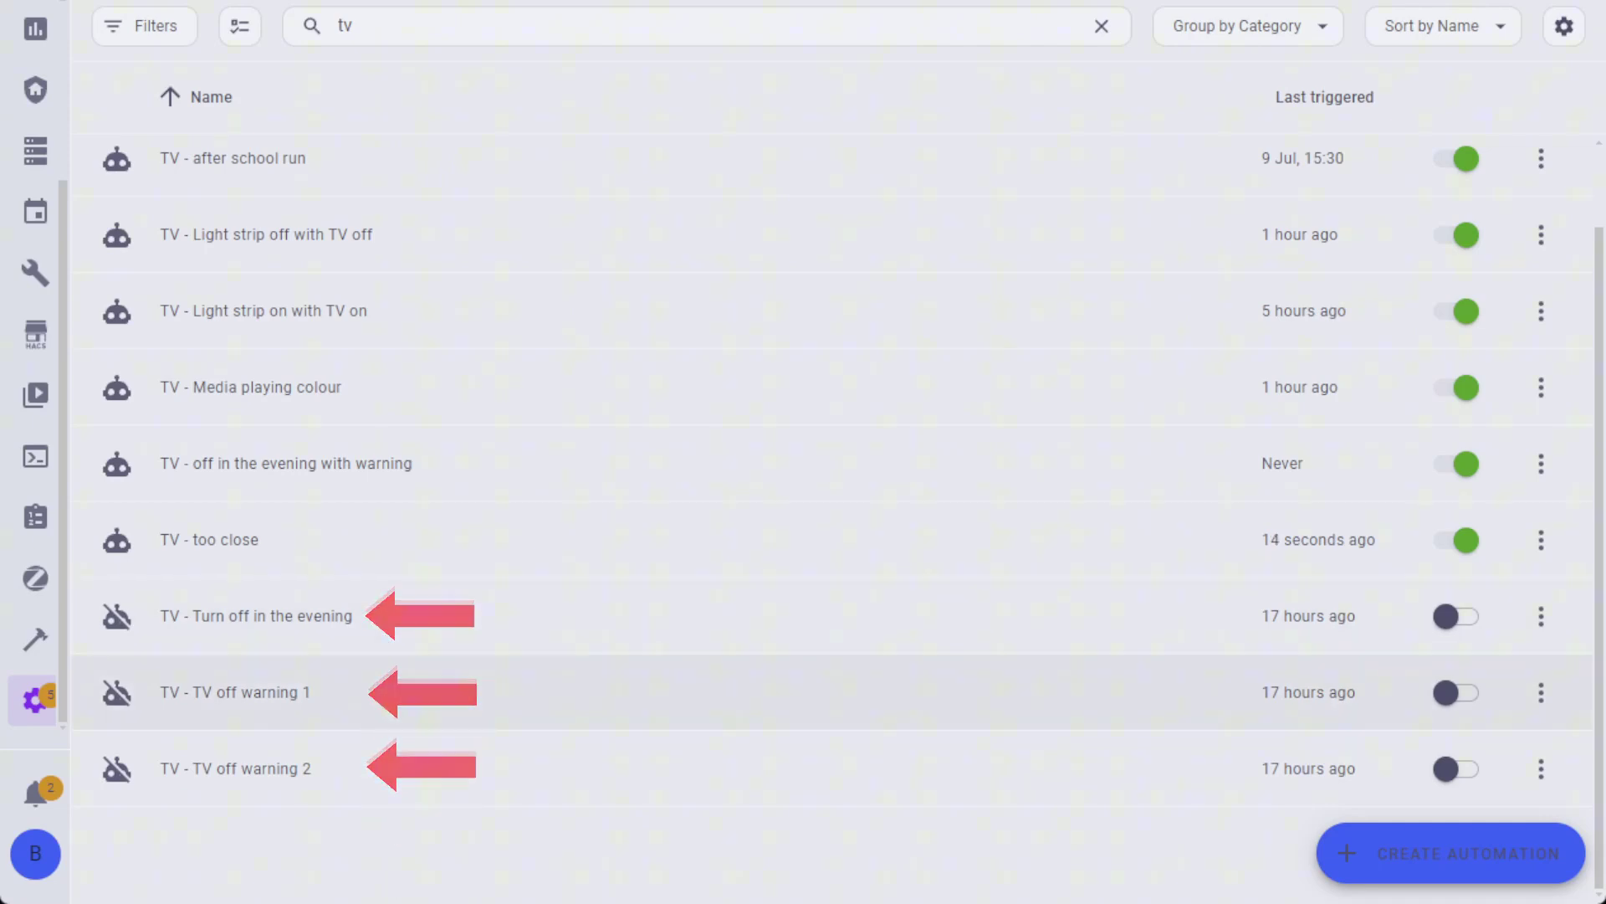
{"action": "left_click", "coordinate": [498, 693]}
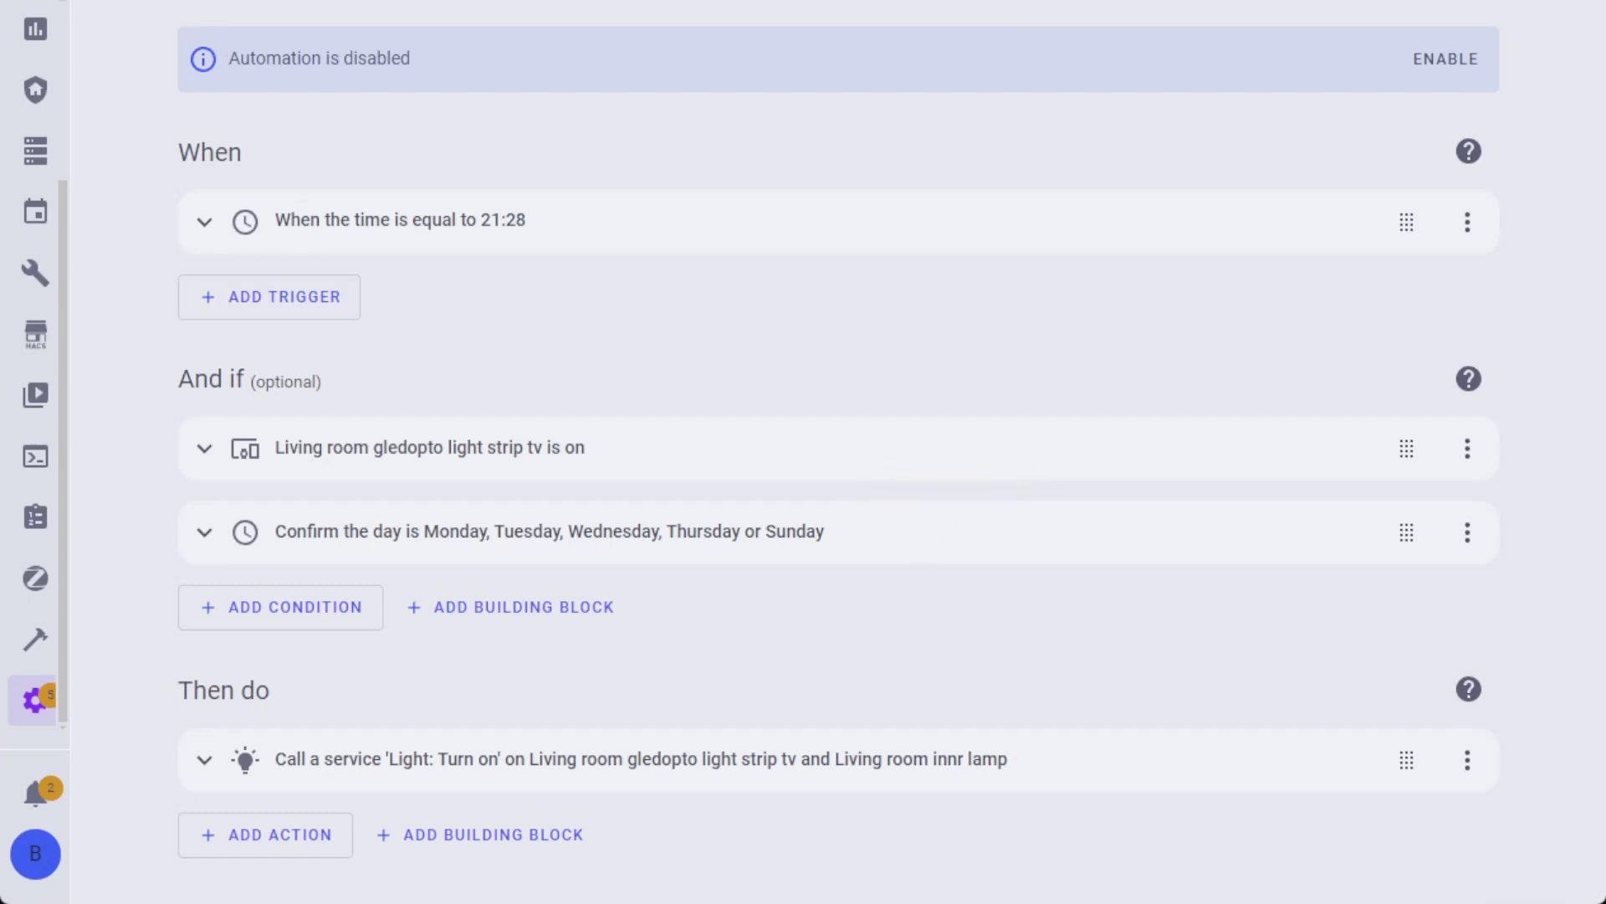
{"action": "left_click", "coordinate": [118, 4]}
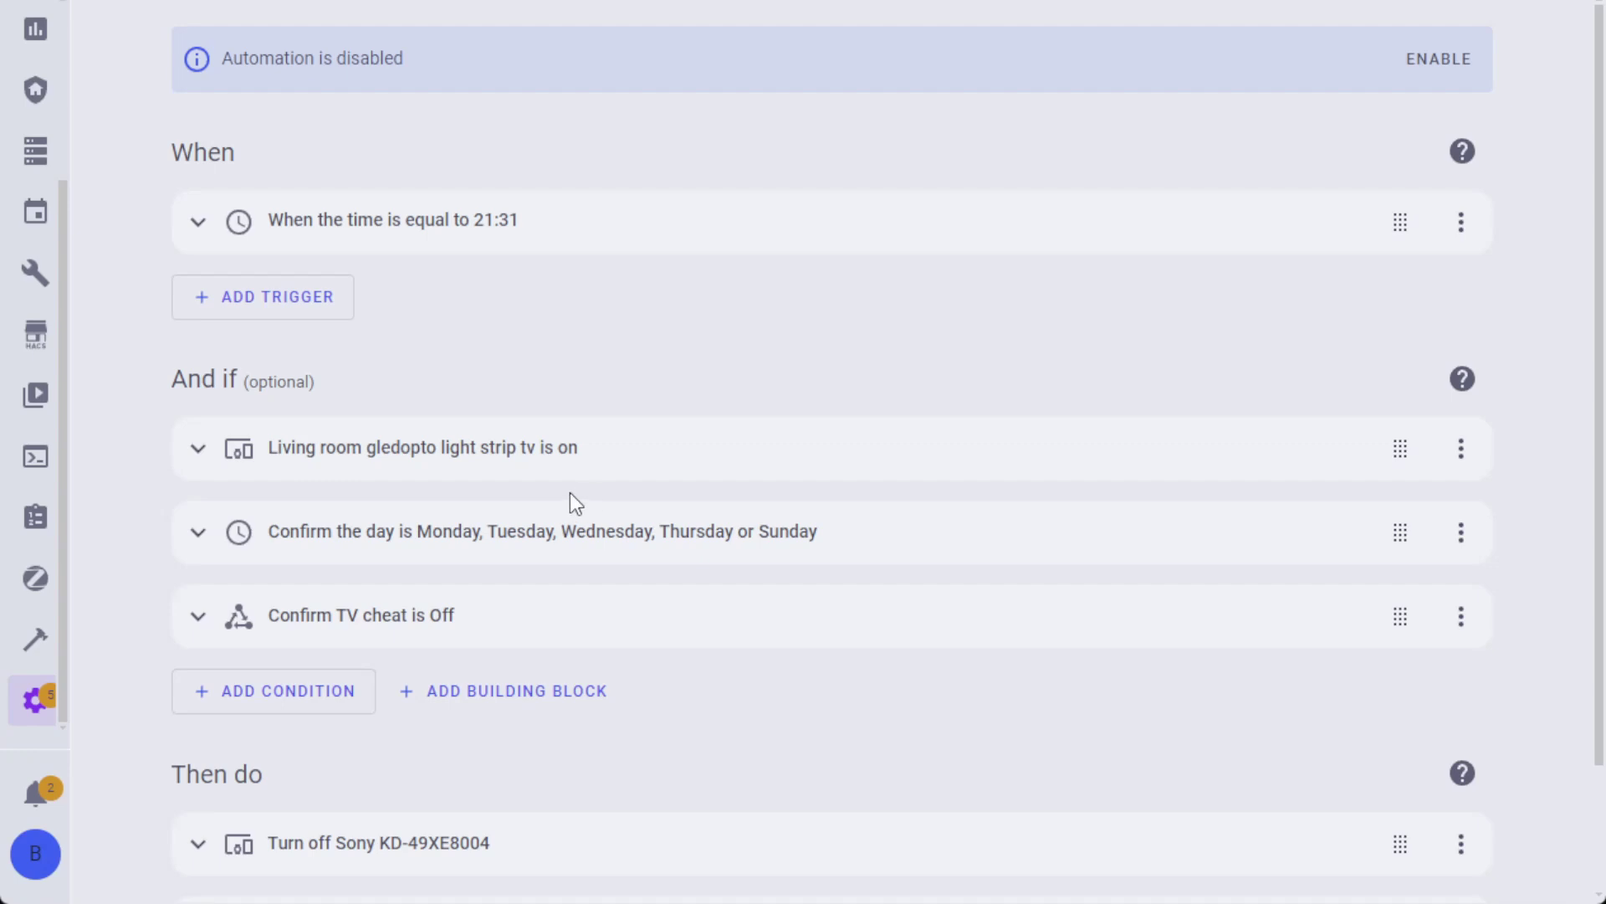
- Open 'TV - off in the evening with warning' and inspect the first If-then's light call and orange colour
{"action": "left_click", "coordinate": [134, 4]}
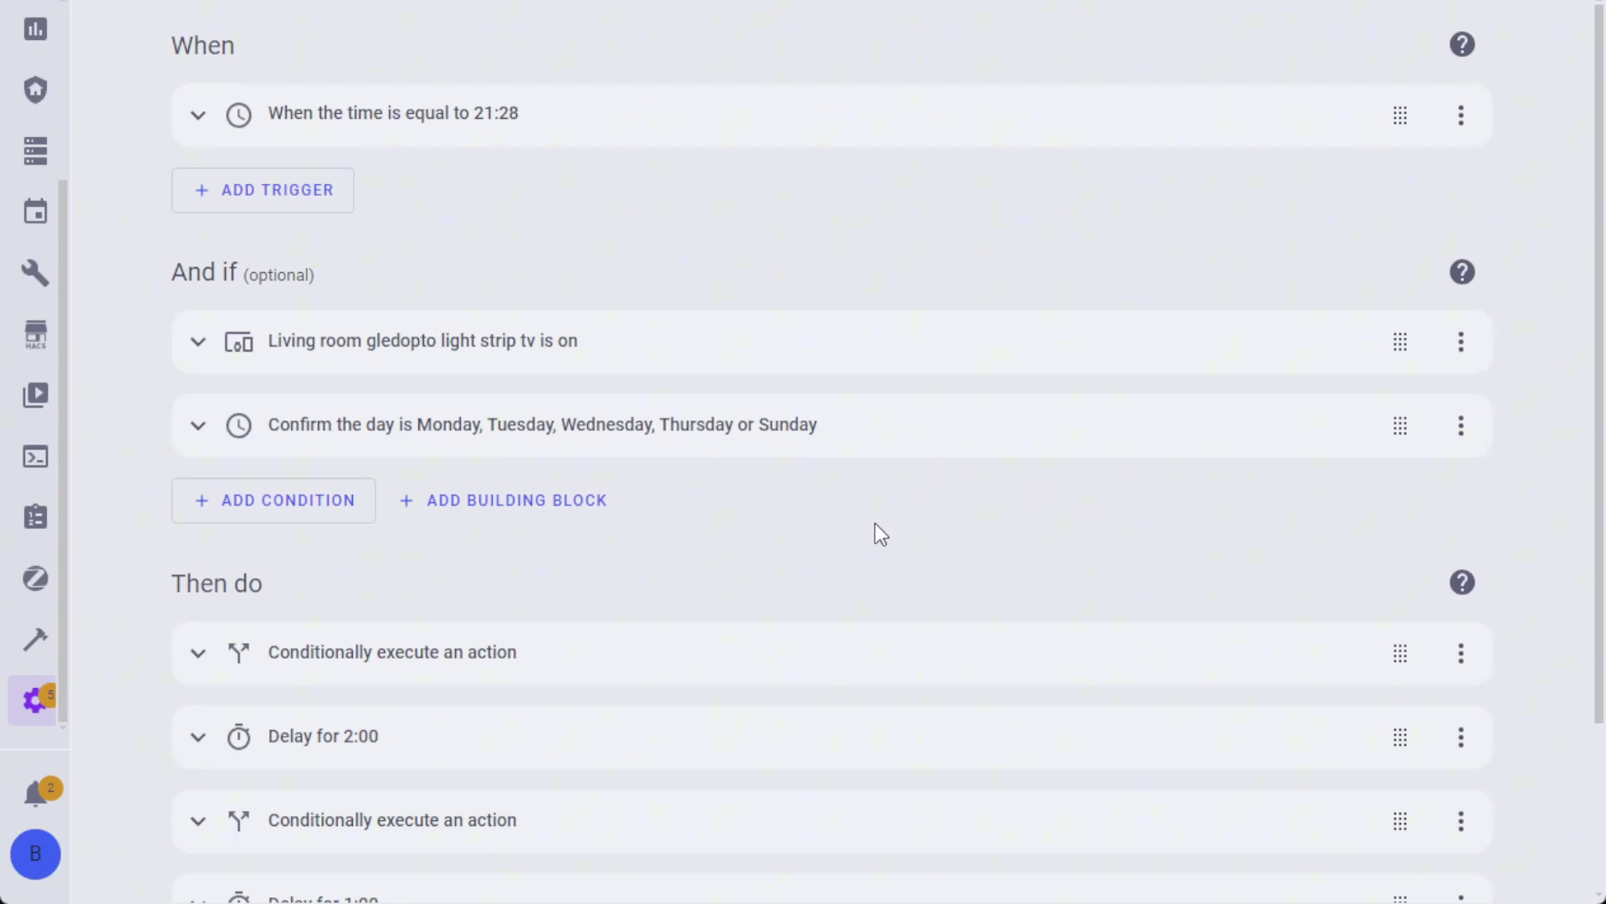
{"action": "scroll", "coordinate": [896, 526], "scroll_direction": "down", "scroll_amount": 3}
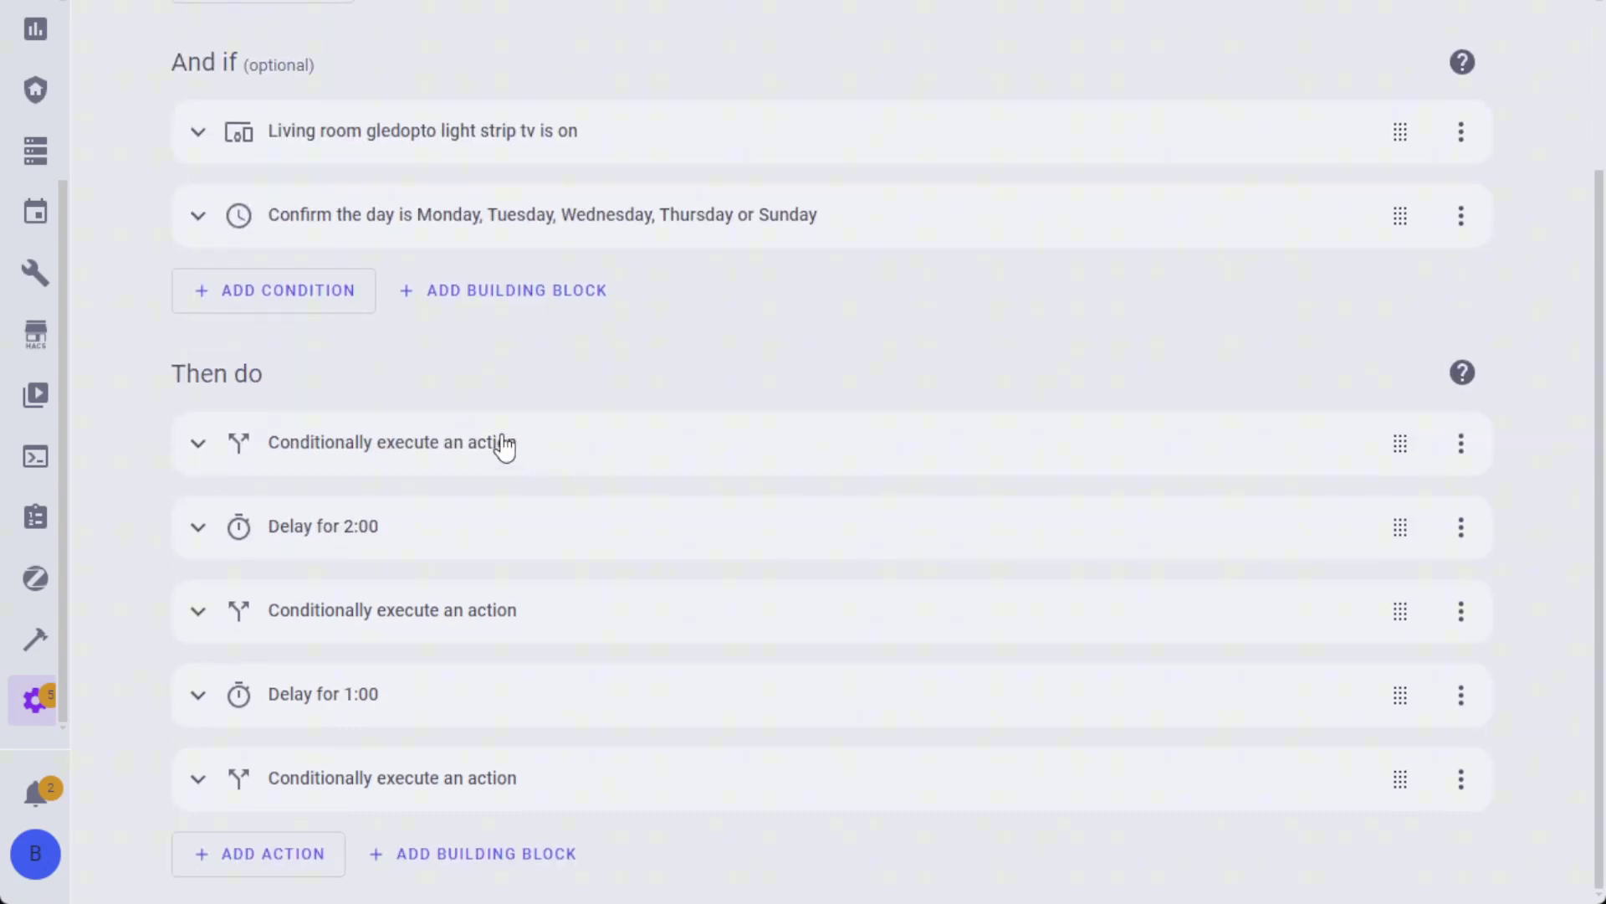
{"action": "left_click", "coordinate": [198, 444]}
{"action": "scroll", "coordinate": [187, 452], "scroll_direction": "down", "scroll_amount": 5}
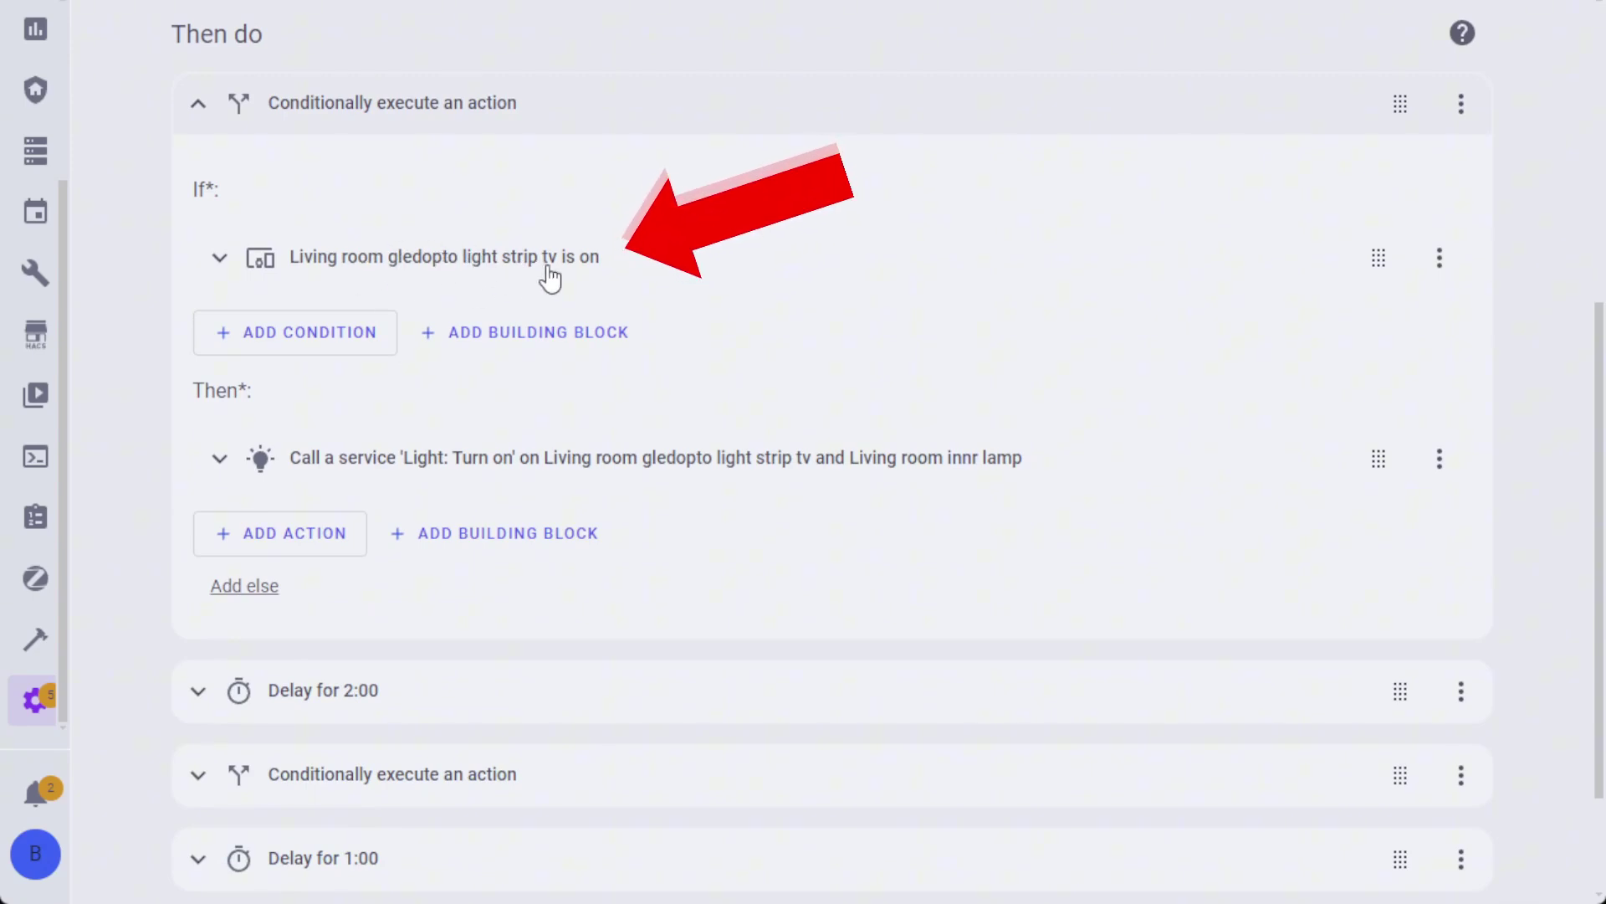
{"action": "left_click", "coordinate": [219, 458]}
{"action": "scroll", "coordinate": [319, 523], "scroll_direction": "down", "scroll_amount": 5}
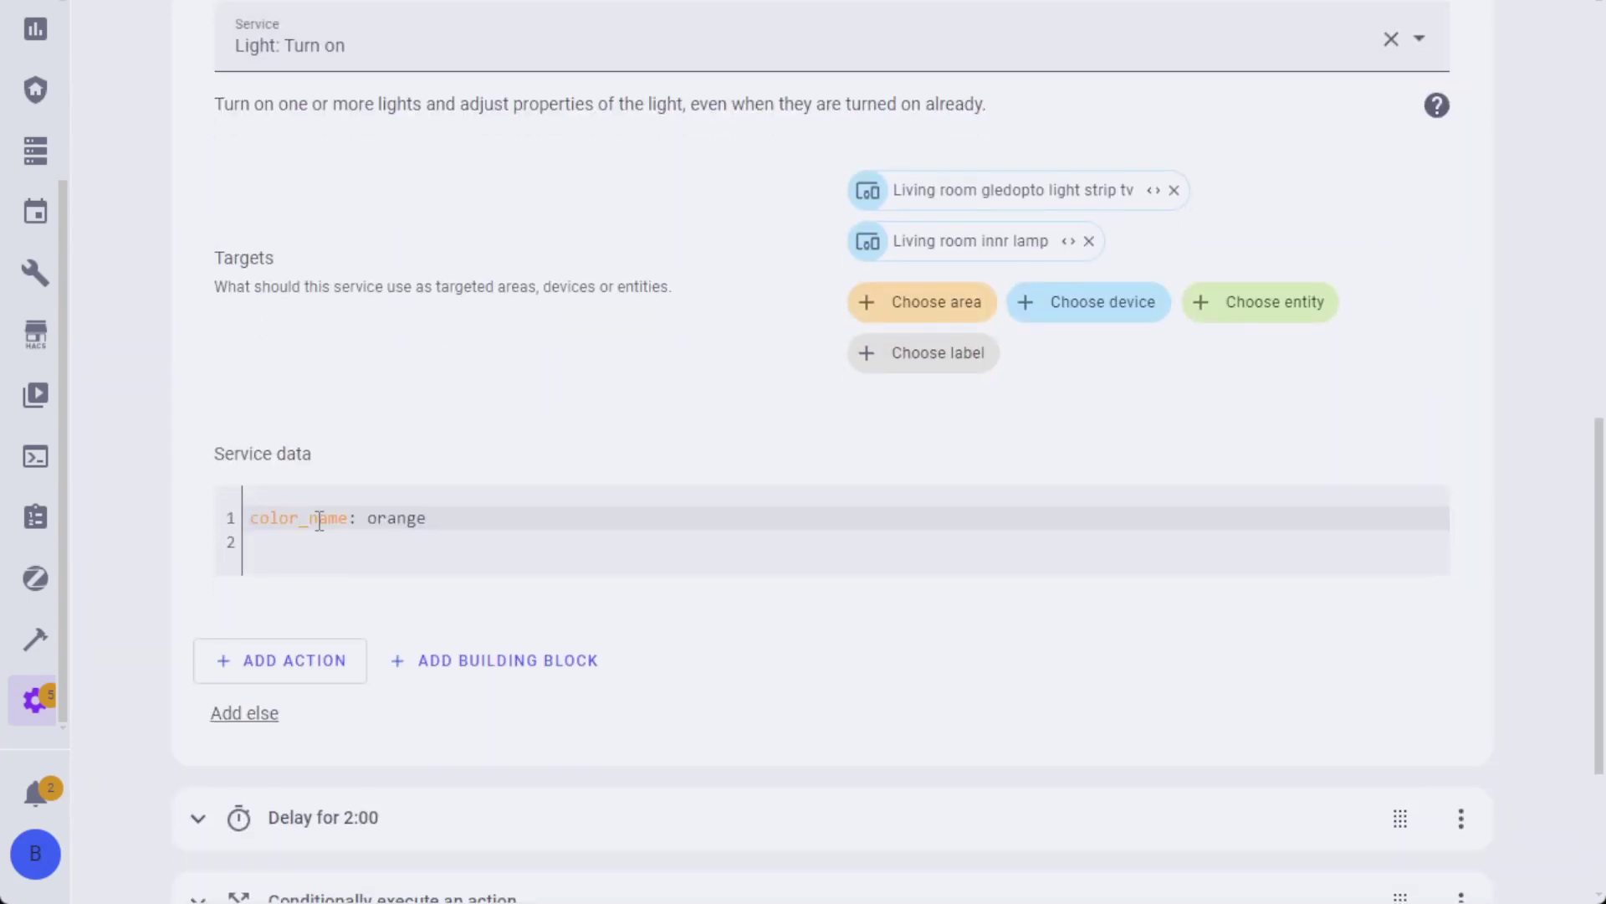
{"action": "double_click", "coordinate": [396, 517]}
- Collapse the first If-then, peek at the two-minute delay, and expand the second If-then block
{"action": "scroll", "coordinate": [543, 466], "scroll_direction": "up", "scroll_amount": 1}
{"action": "scroll", "coordinate": [542, 467], "scroll_direction": "up", "scroll_amount": 3}
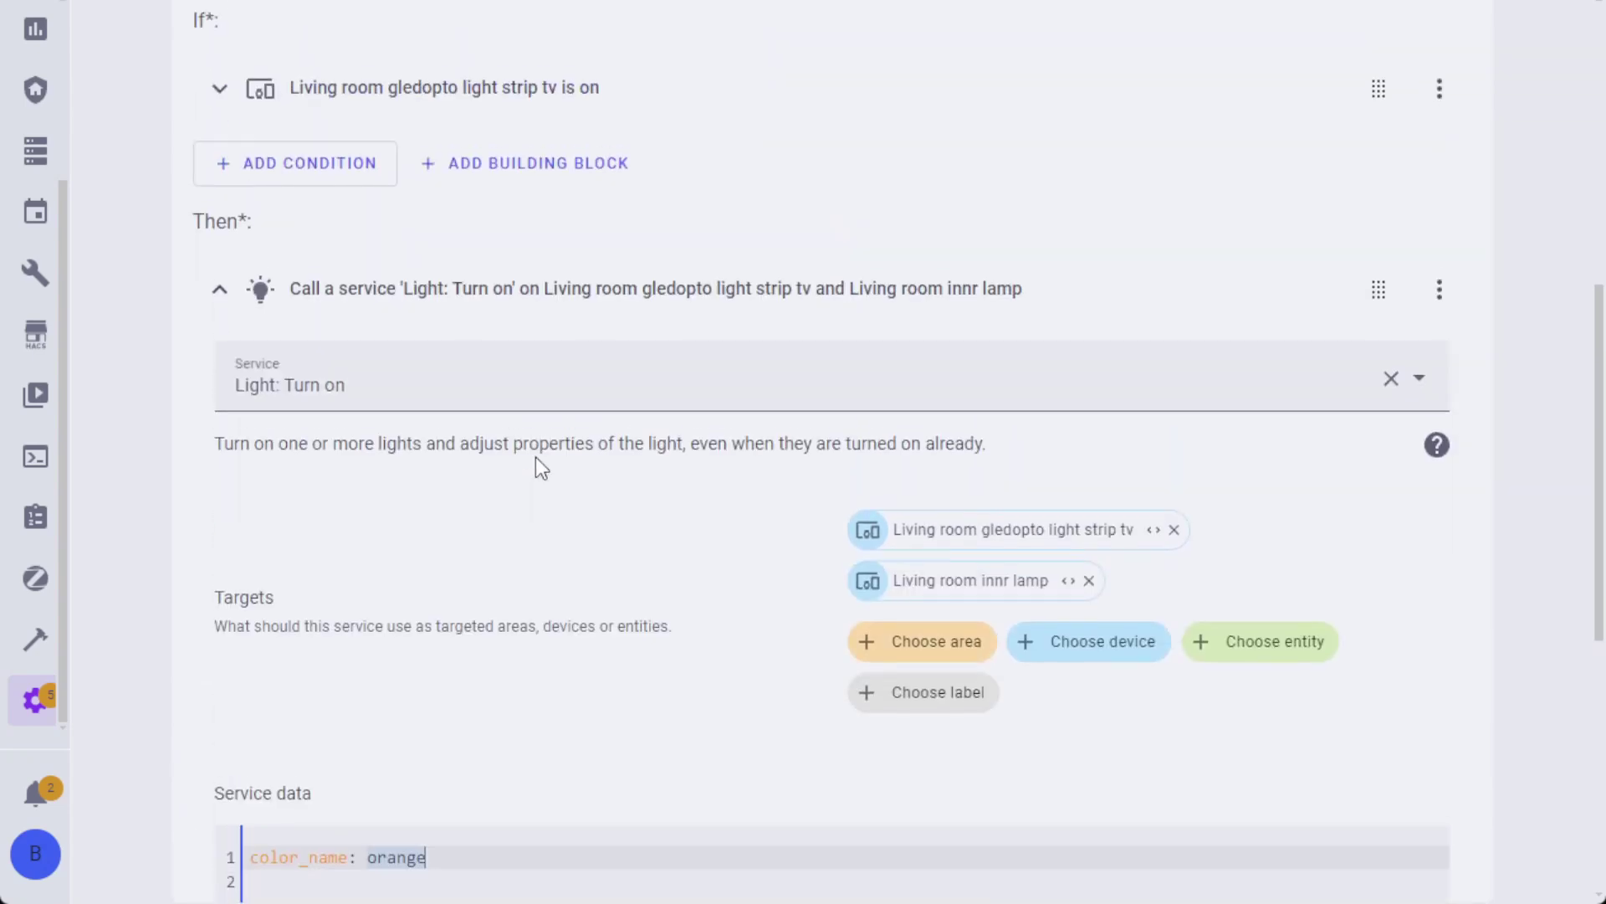
{"action": "scroll", "coordinate": [222, 331], "scroll_direction": "up", "scroll_amount": 2}
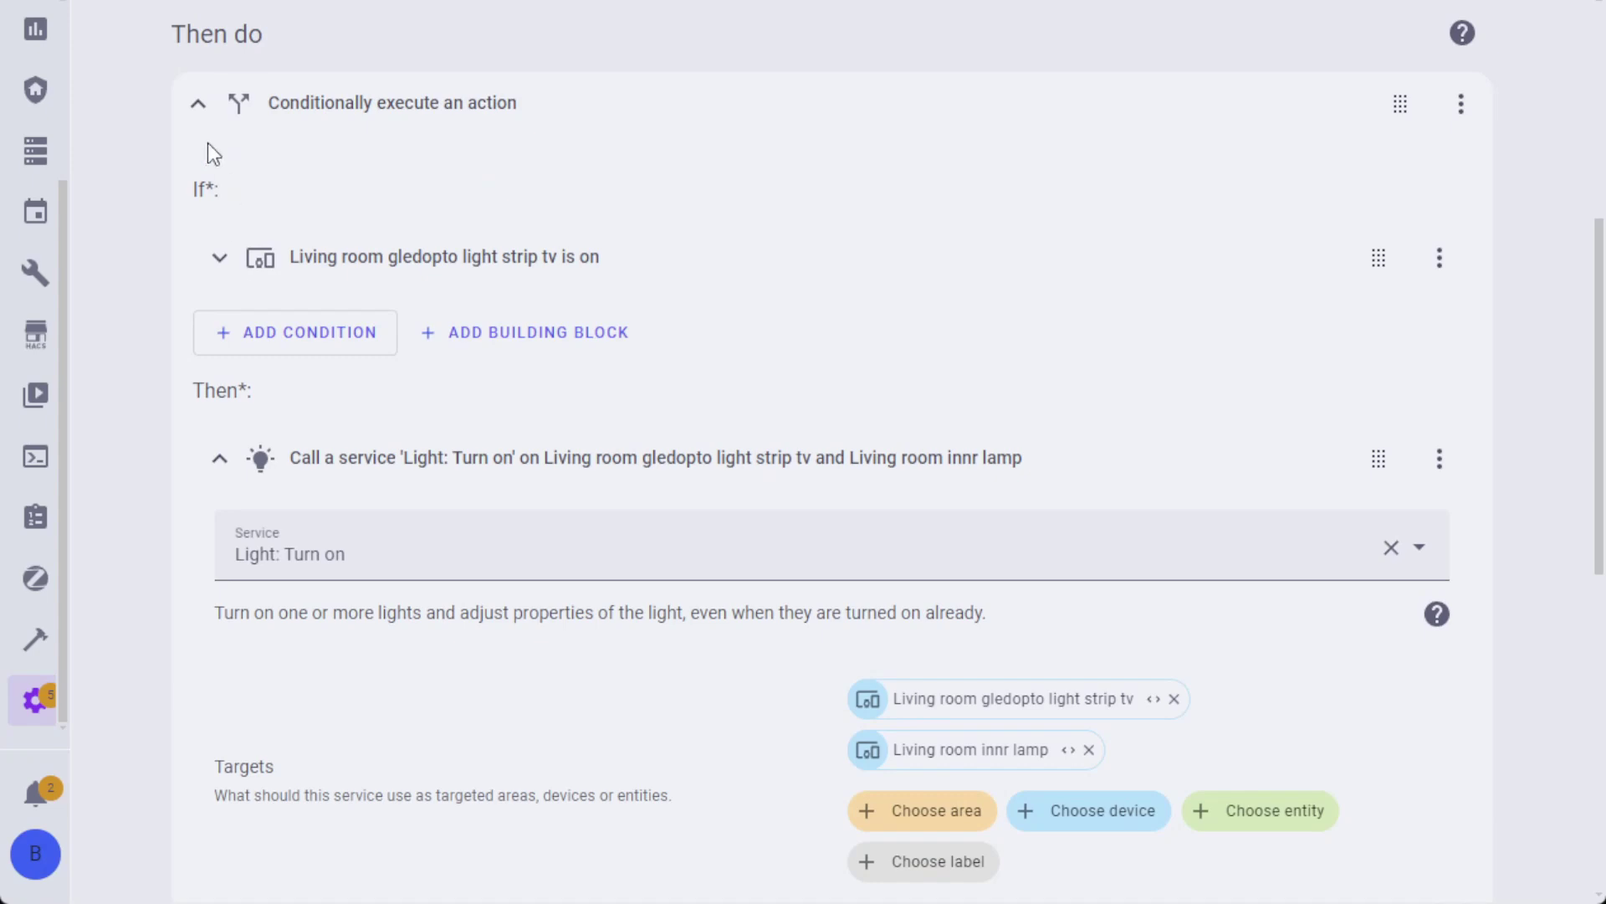
{"action": "left_click", "coordinate": [199, 104]}
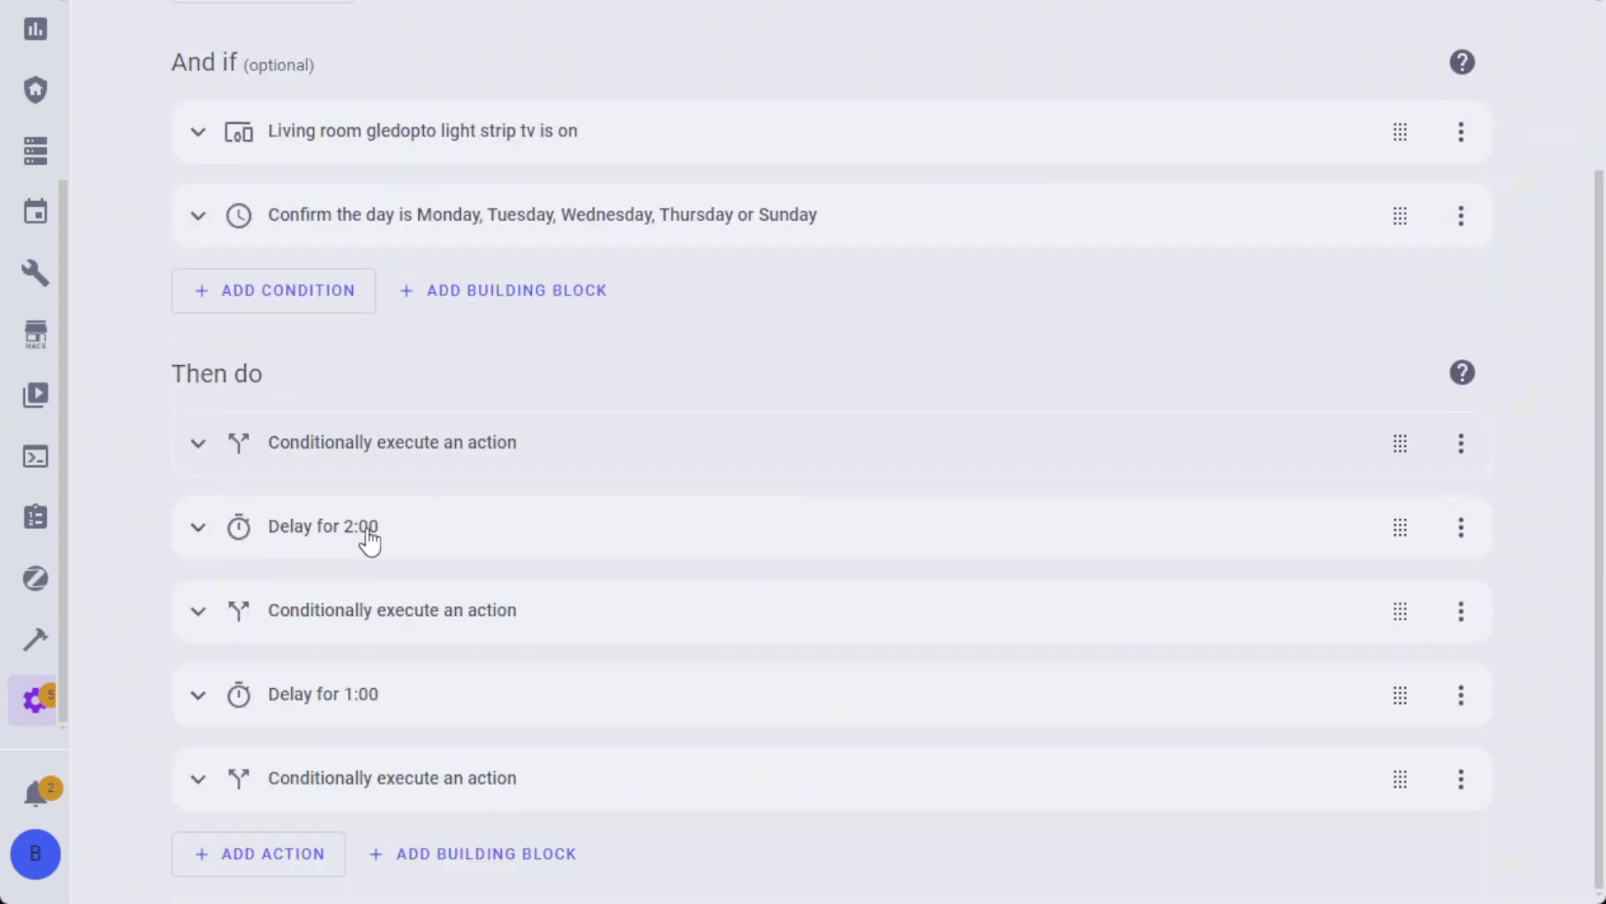
{"action": "left_click", "coordinate": [192, 540]}
{"action": "left_click", "coordinate": [193, 540]}
{"action": "left_click", "coordinate": [201, 612]}
- Inspect the second block's light turn-on call and its red colour, then collapse the block
{"action": "scroll", "coordinate": [323, 651], "scroll_direction": "down", "scroll_amount": 4}
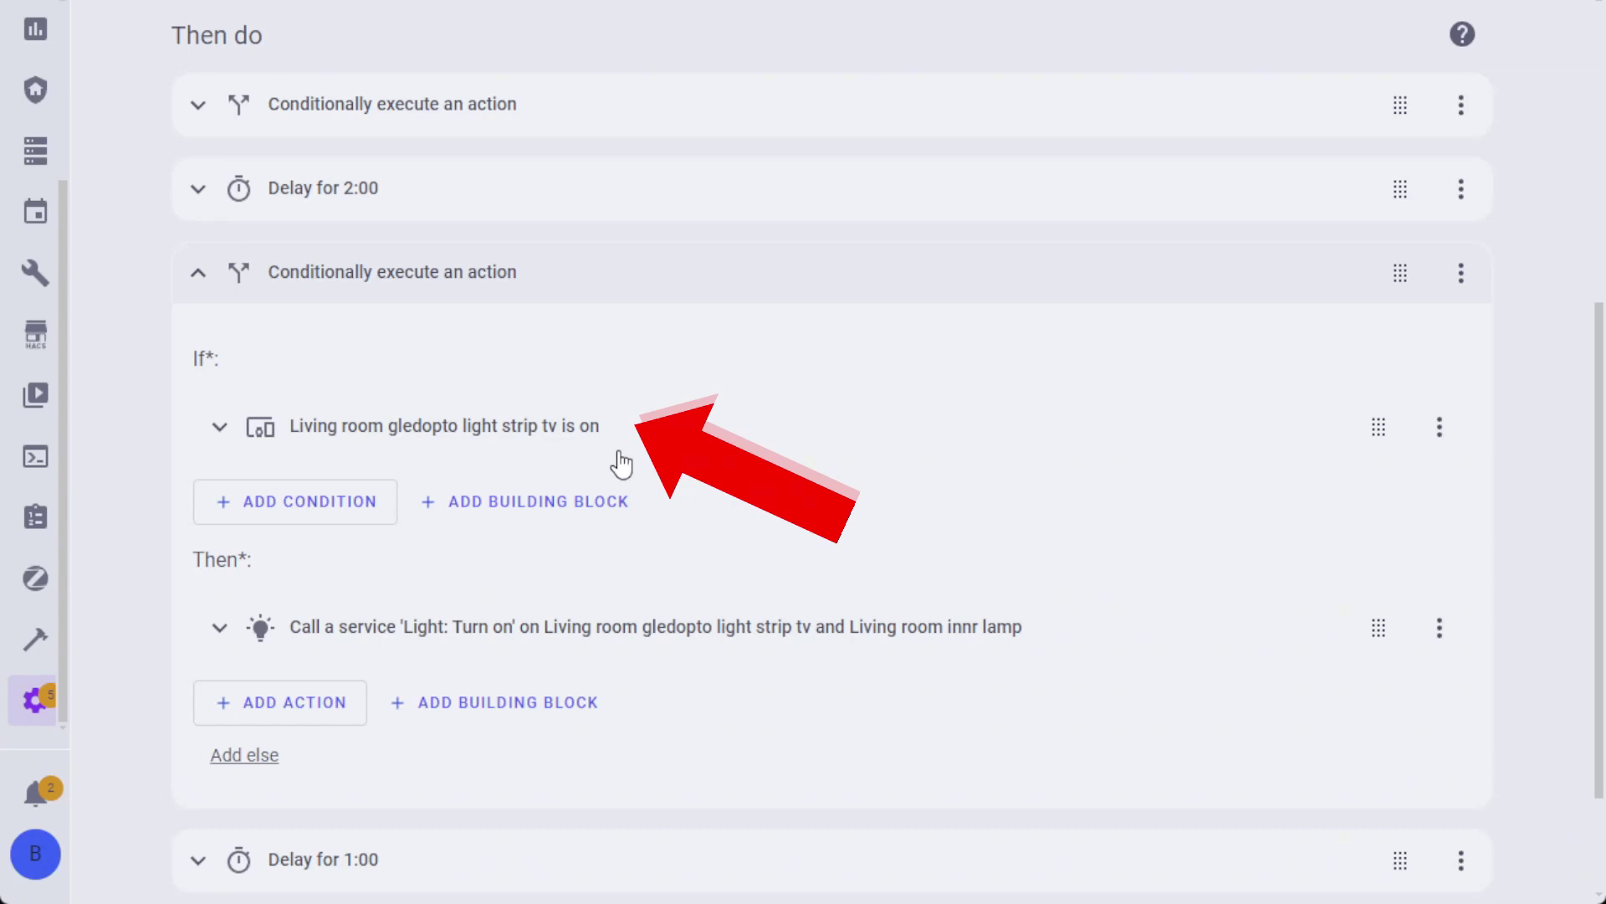
{"action": "left_click", "coordinate": [517, 640]}
{"action": "scroll", "coordinate": [528, 648], "scroll_direction": "down", "scroll_amount": 6}
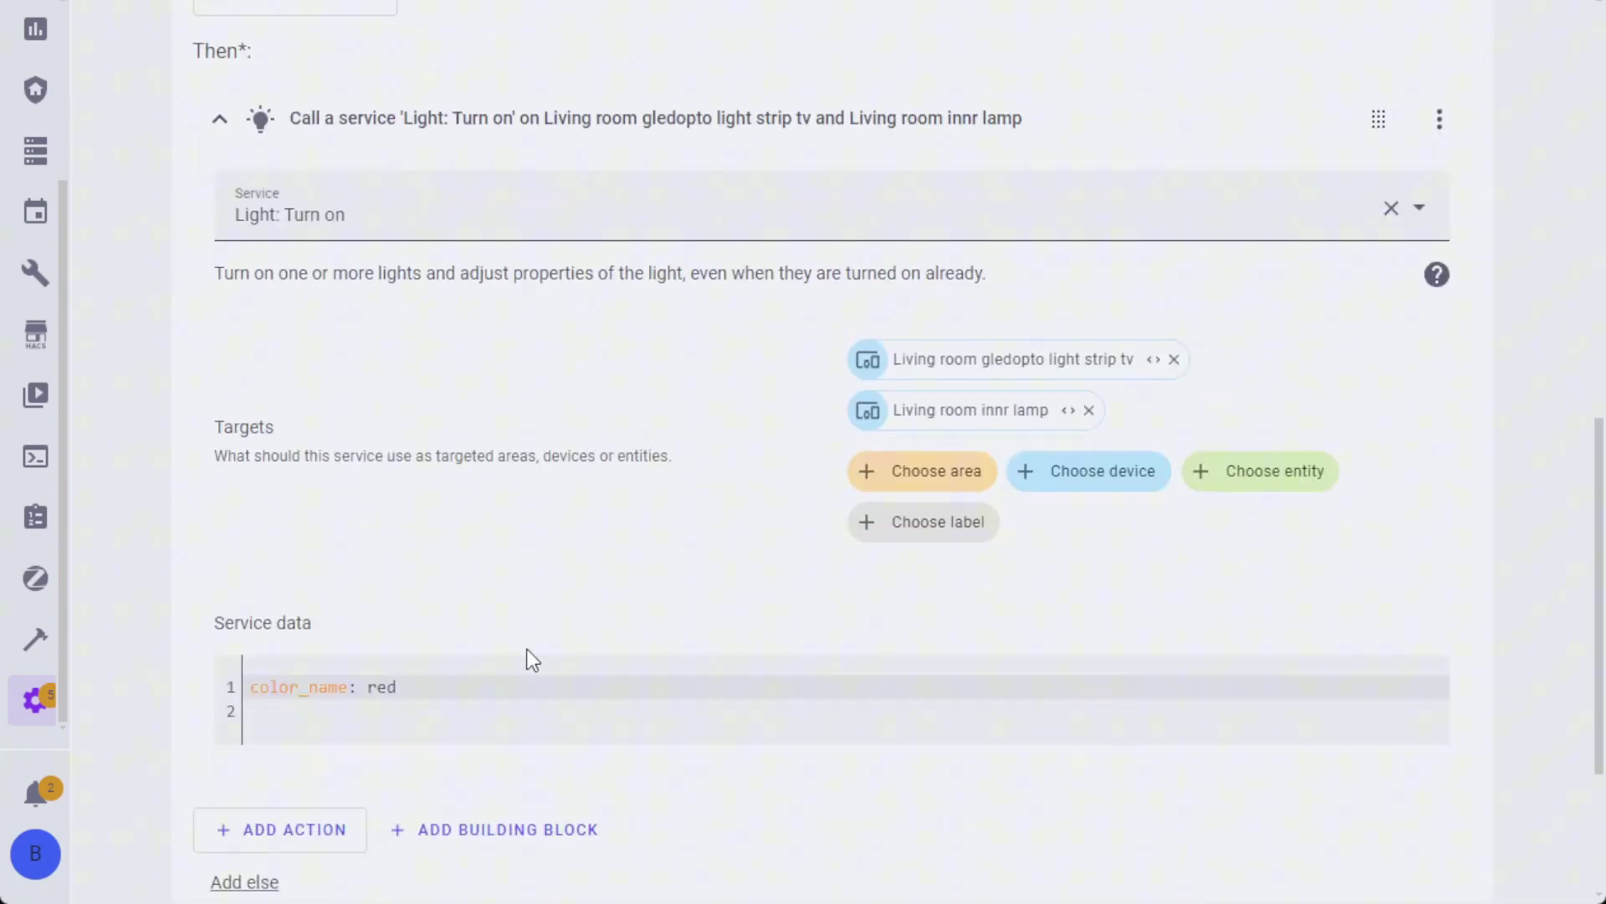
{"action": "double_click", "coordinate": [394, 695]}
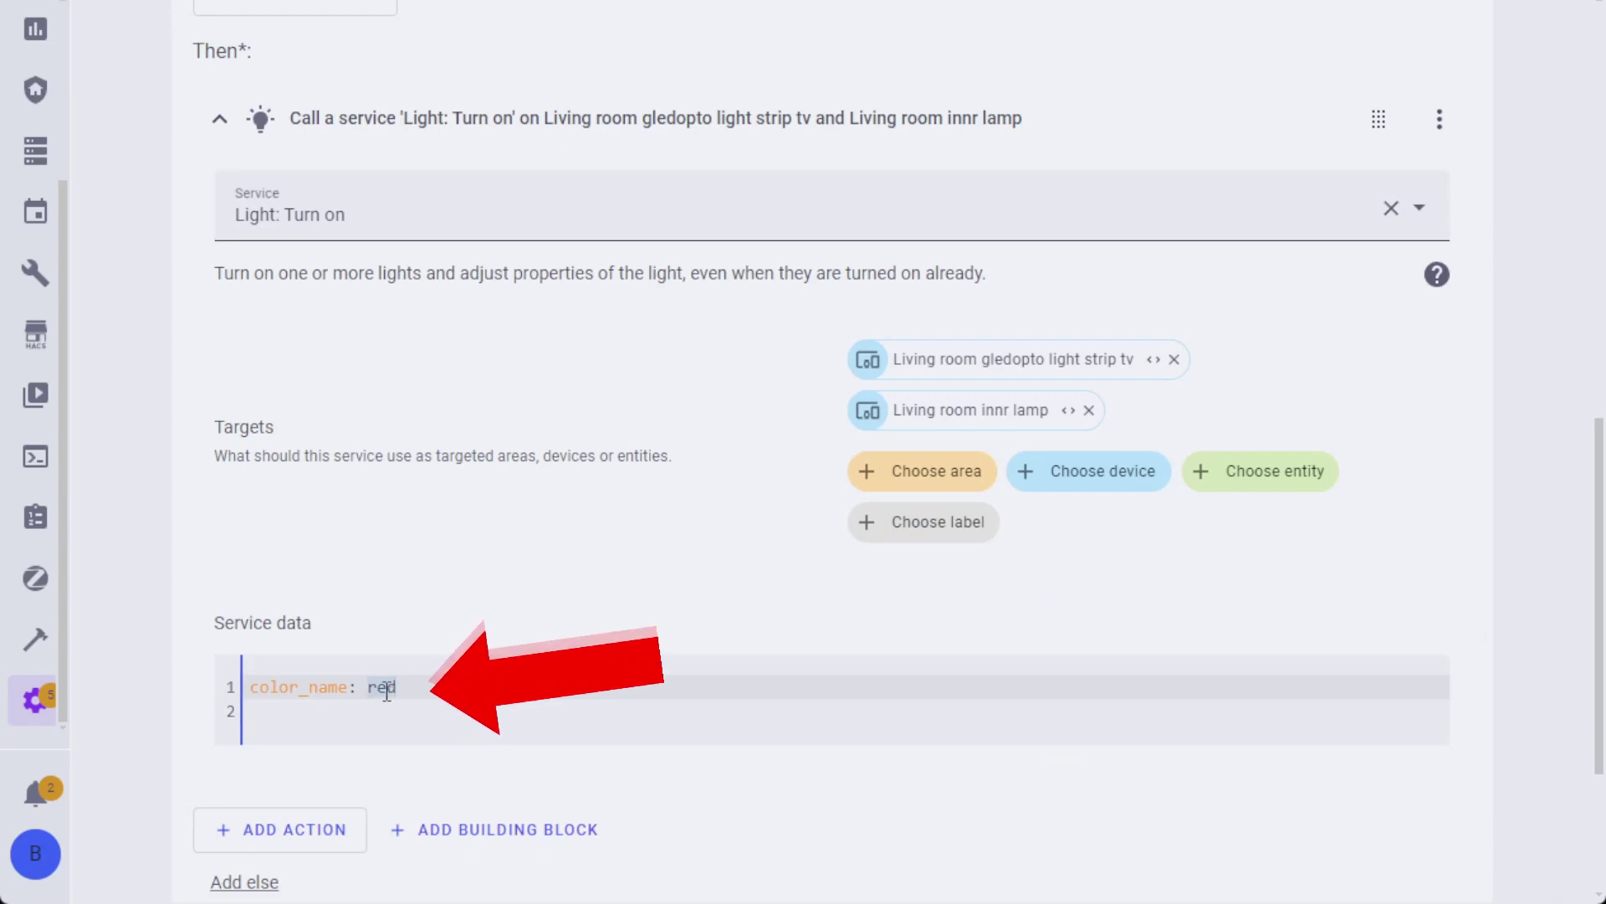
{"action": "scroll", "coordinate": [445, 649], "scroll_direction": "up", "scroll_amount": 4}
{"action": "left_click", "coordinate": [196, 106]}
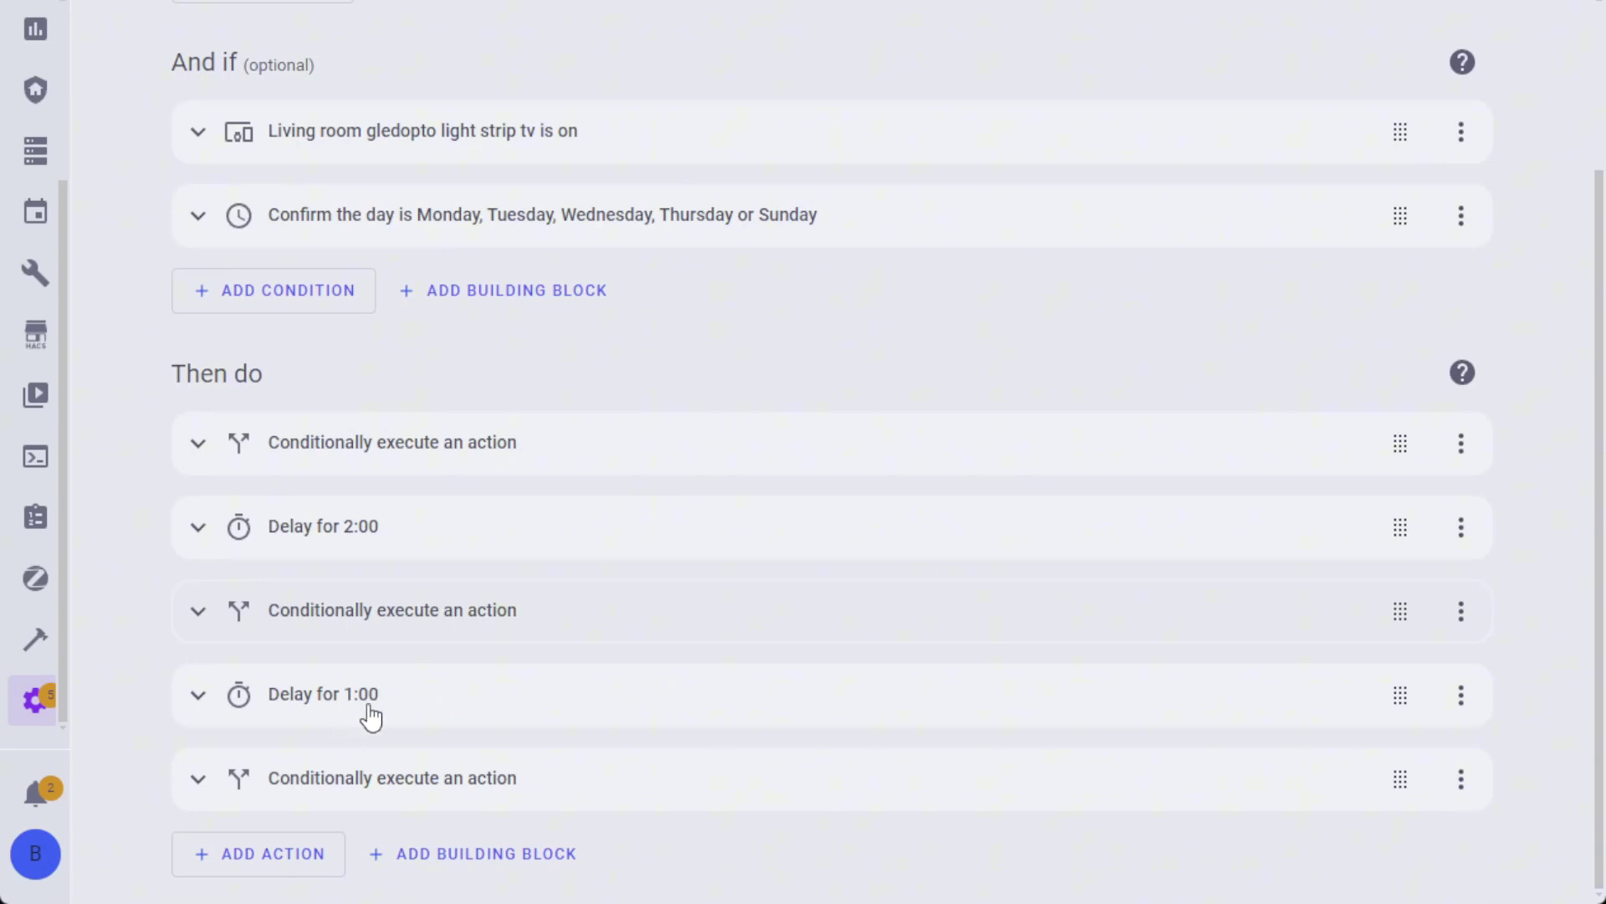
- Expand the last If-then's AND condition, TV cheat Off check and Sony TV turn-off action
{"action": "left_click", "coordinate": [199, 786]}
{"action": "scroll", "coordinate": [460, 717], "scroll_direction": "down", "scroll_amount": 6}
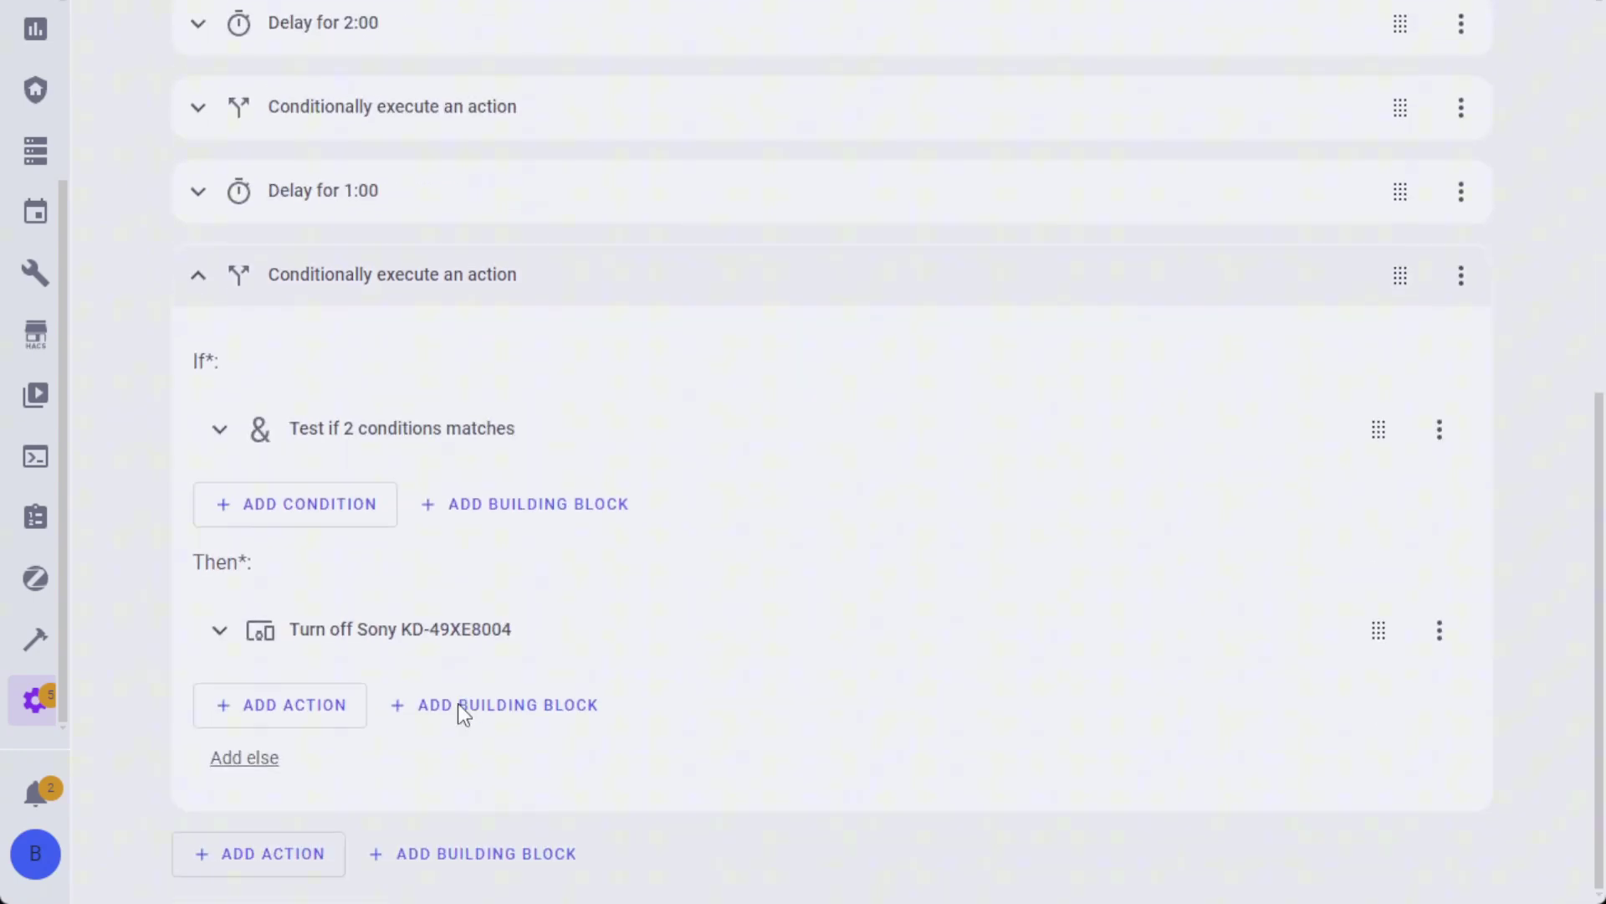
{"action": "left_click", "coordinate": [220, 430]}
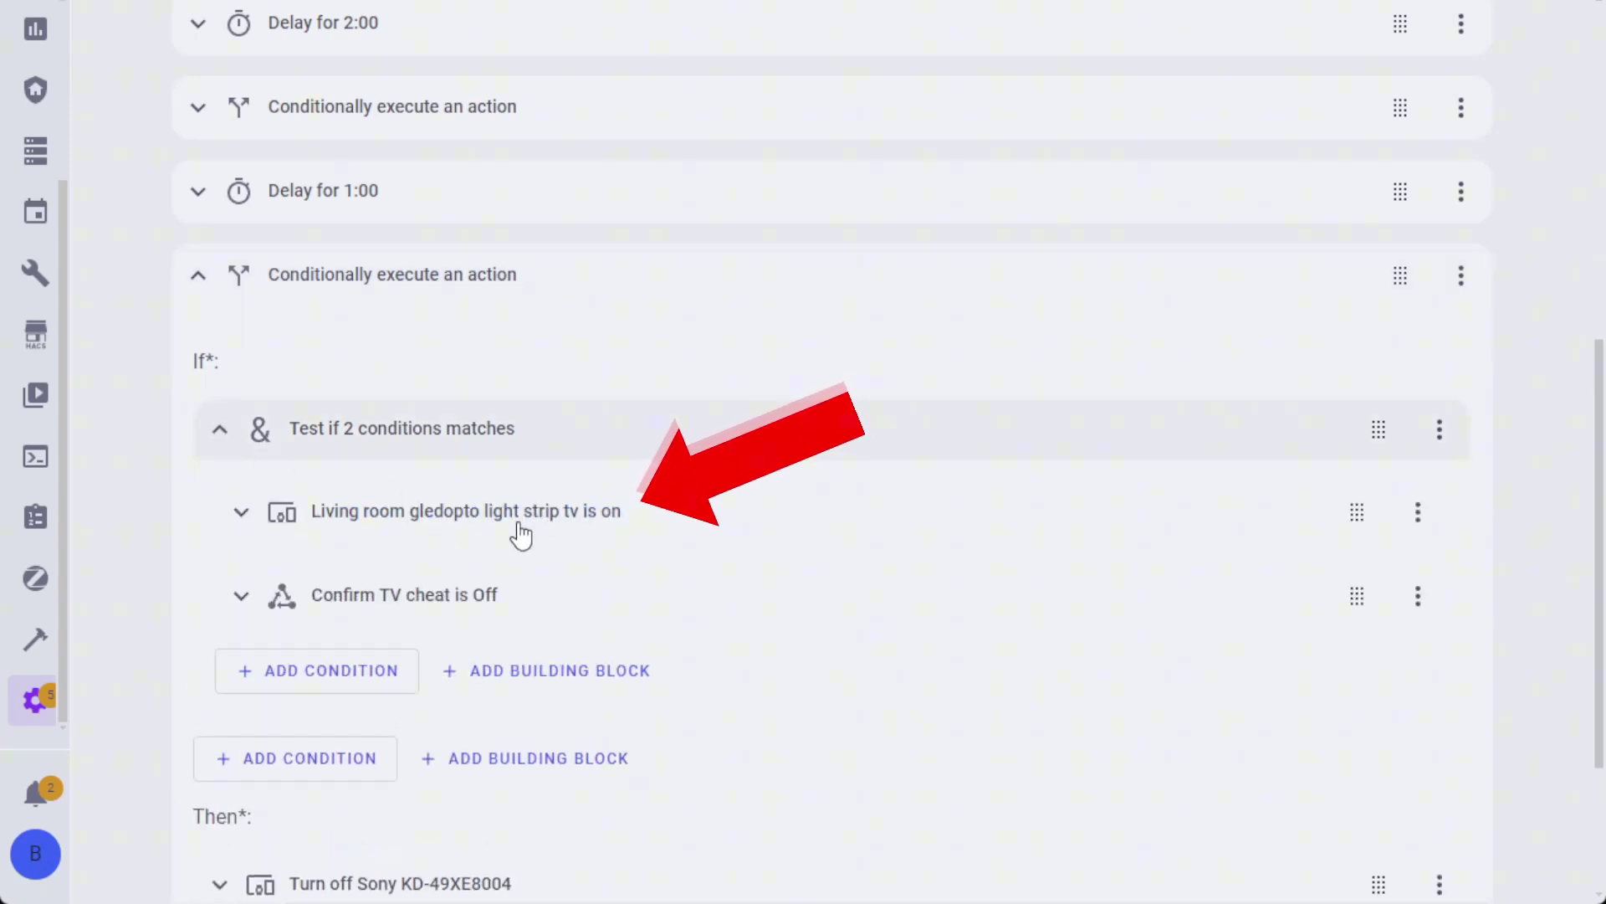
{"action": "left_click", "coordinate": [241, 597]}
{"action": "scroll", "coordinate": [418, 569], "scroll_direction": "down", "scroll_amount": 4}
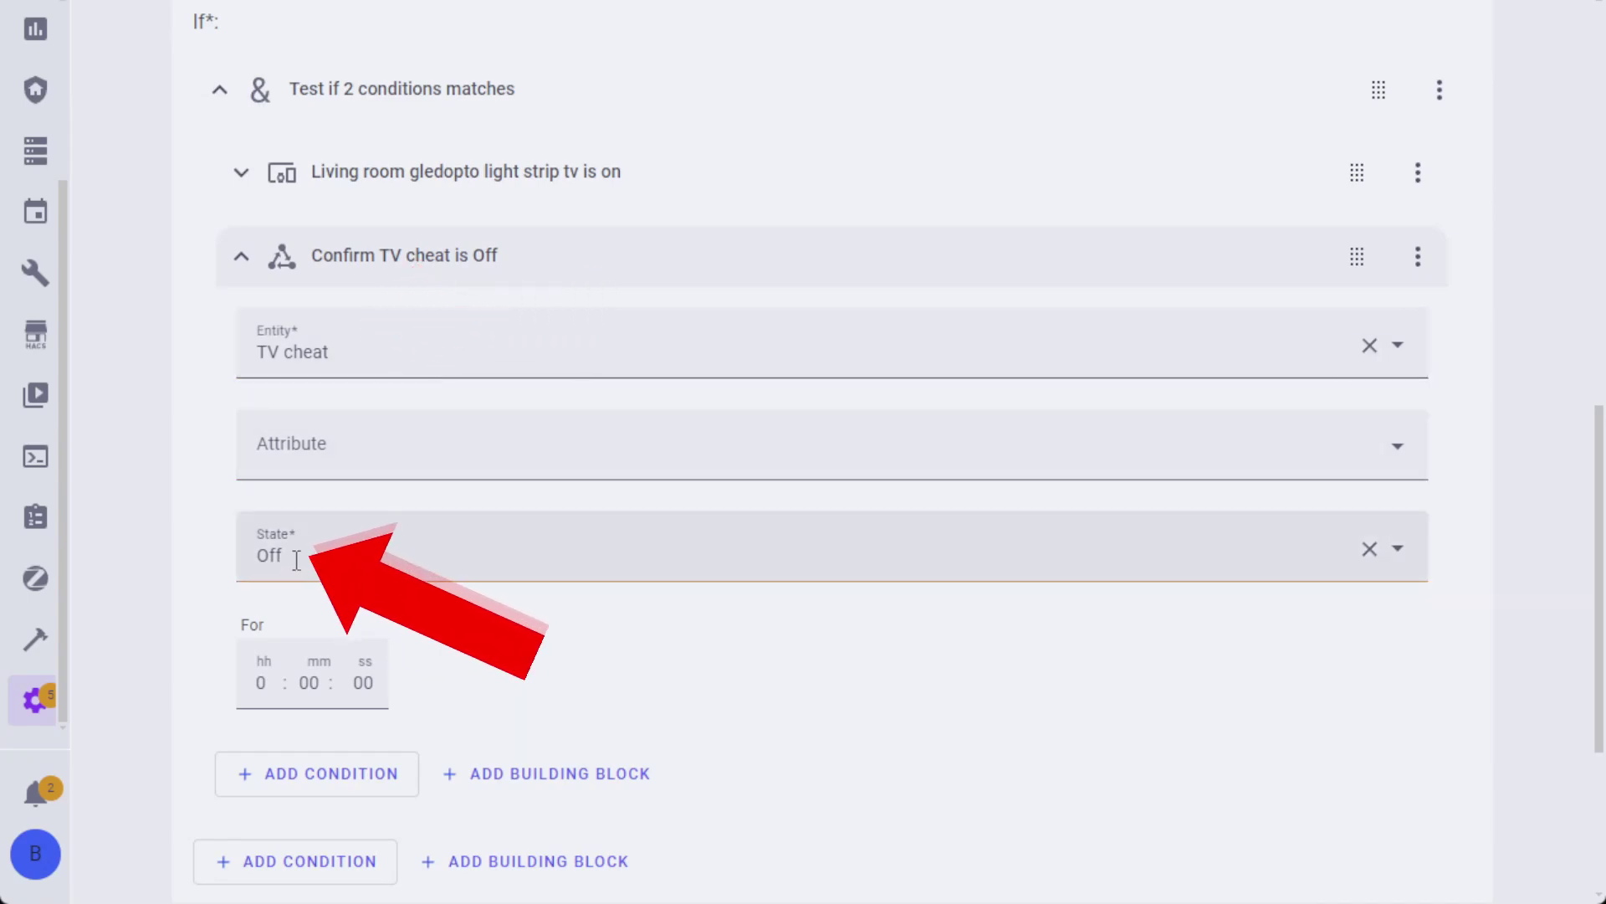
{"action": "scroll", "coordinate": [297, 559], "scroll_direction": "down", "scroll_amount": 4}
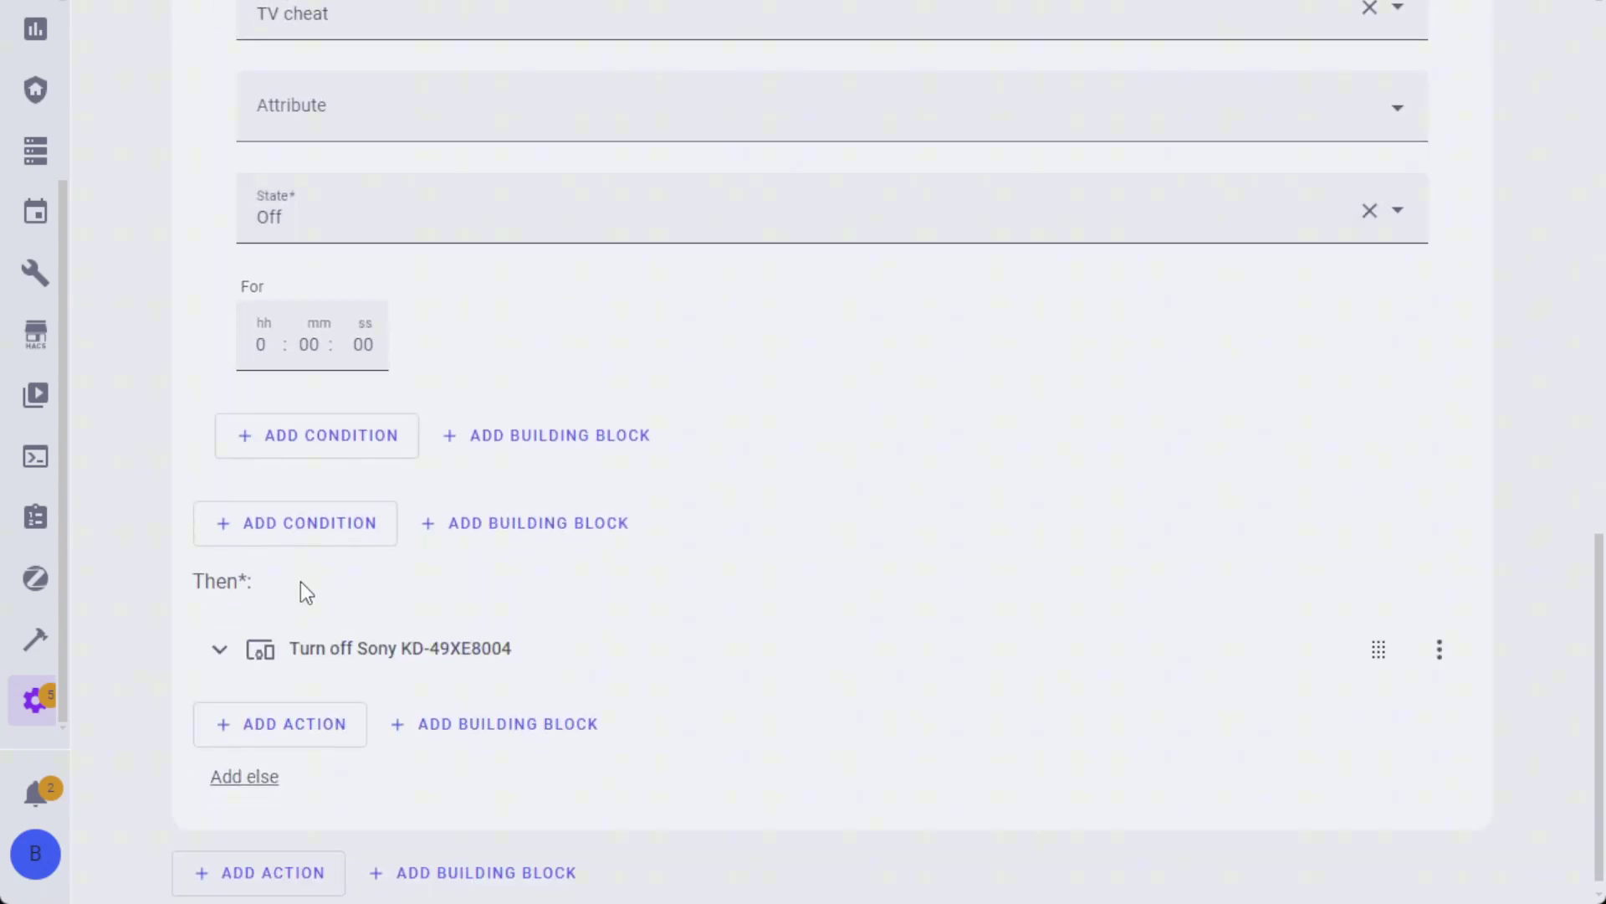
{"action": "left_click", "coordinate": [216, 657]}
{"action": "scroll", "coordinate": [430, 599], "scroll_direction": "down", "scroll_amount": 3}
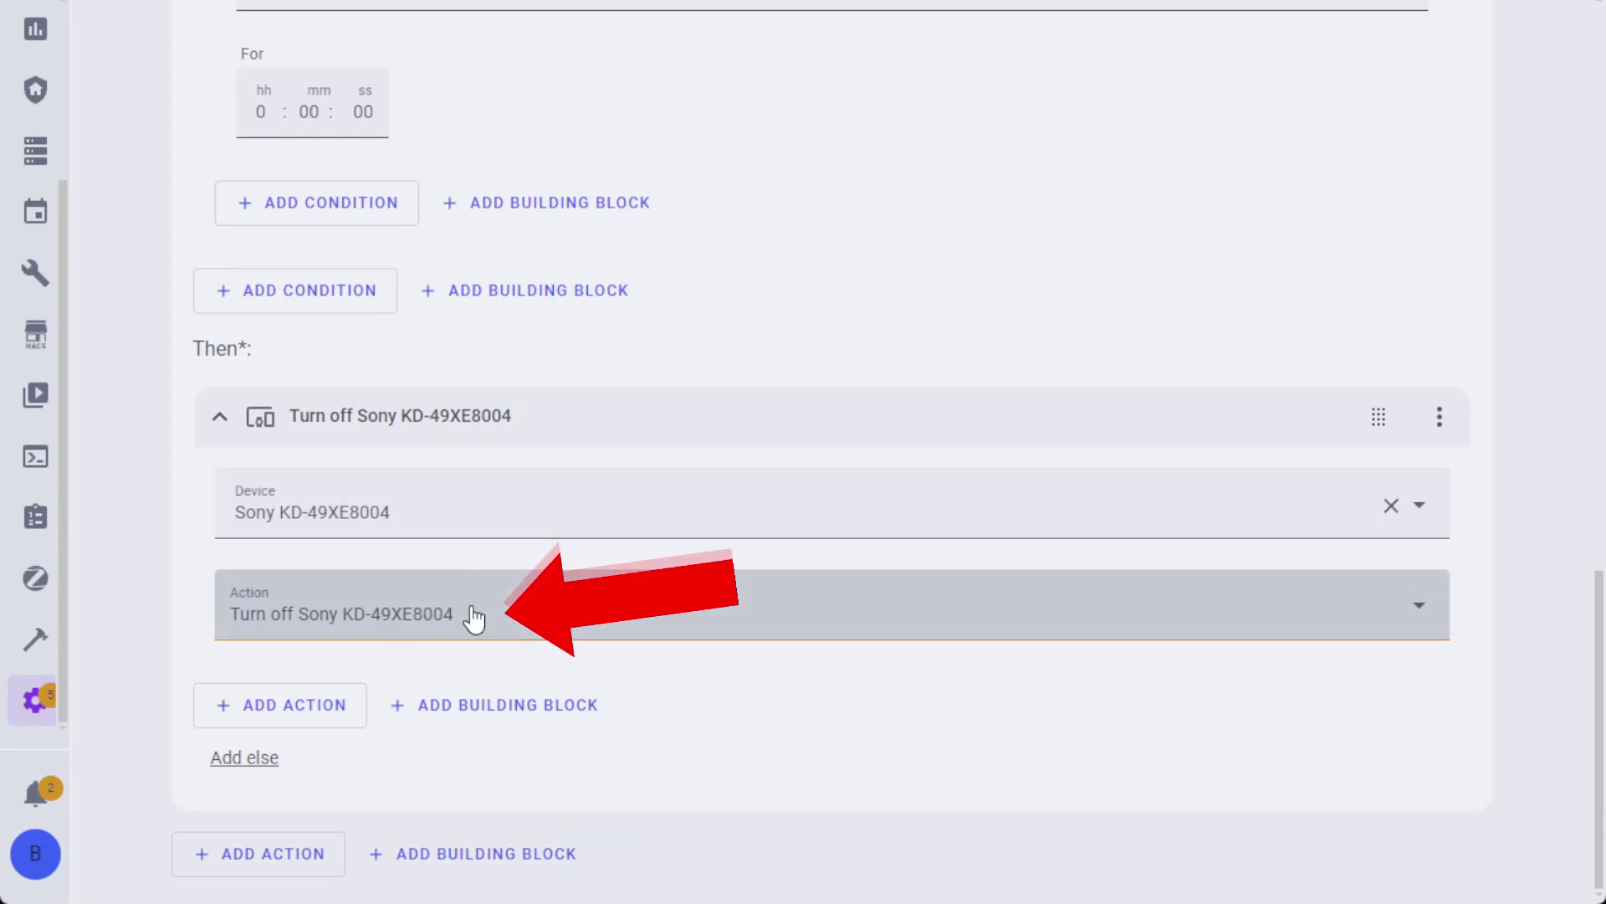
{"action": "scroll", "coordinate": [474, 617], "scroll_direction": "up", "scroll_amount": 6}
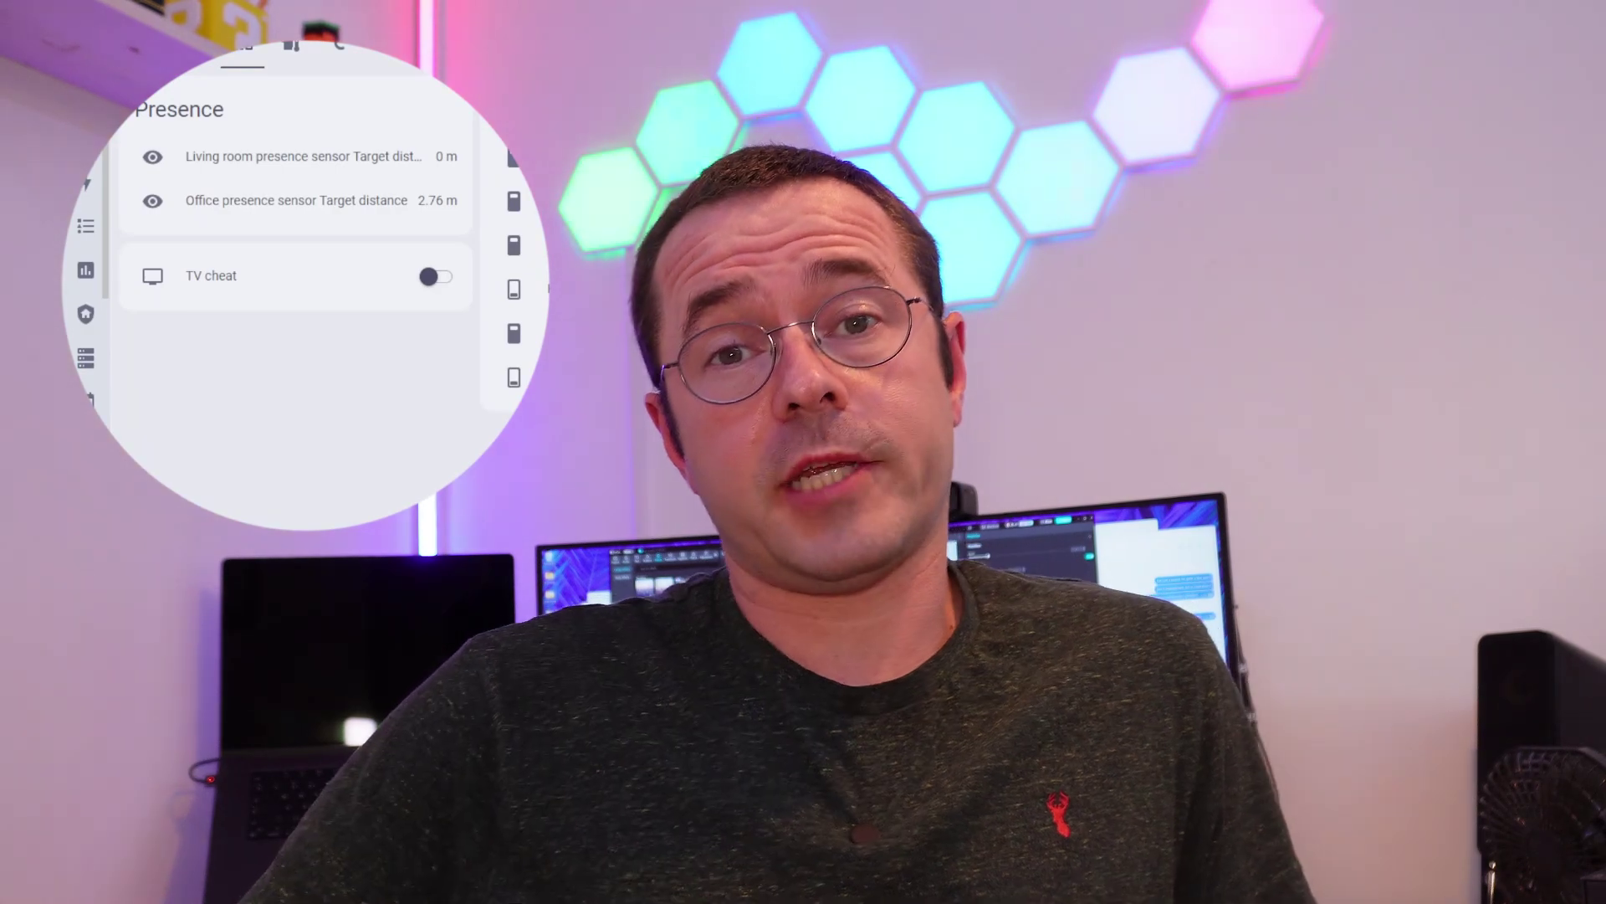
- Switch the TV cheat helper on in the Presence card
{"action": "left_click", "coordinate": [437, 279]}
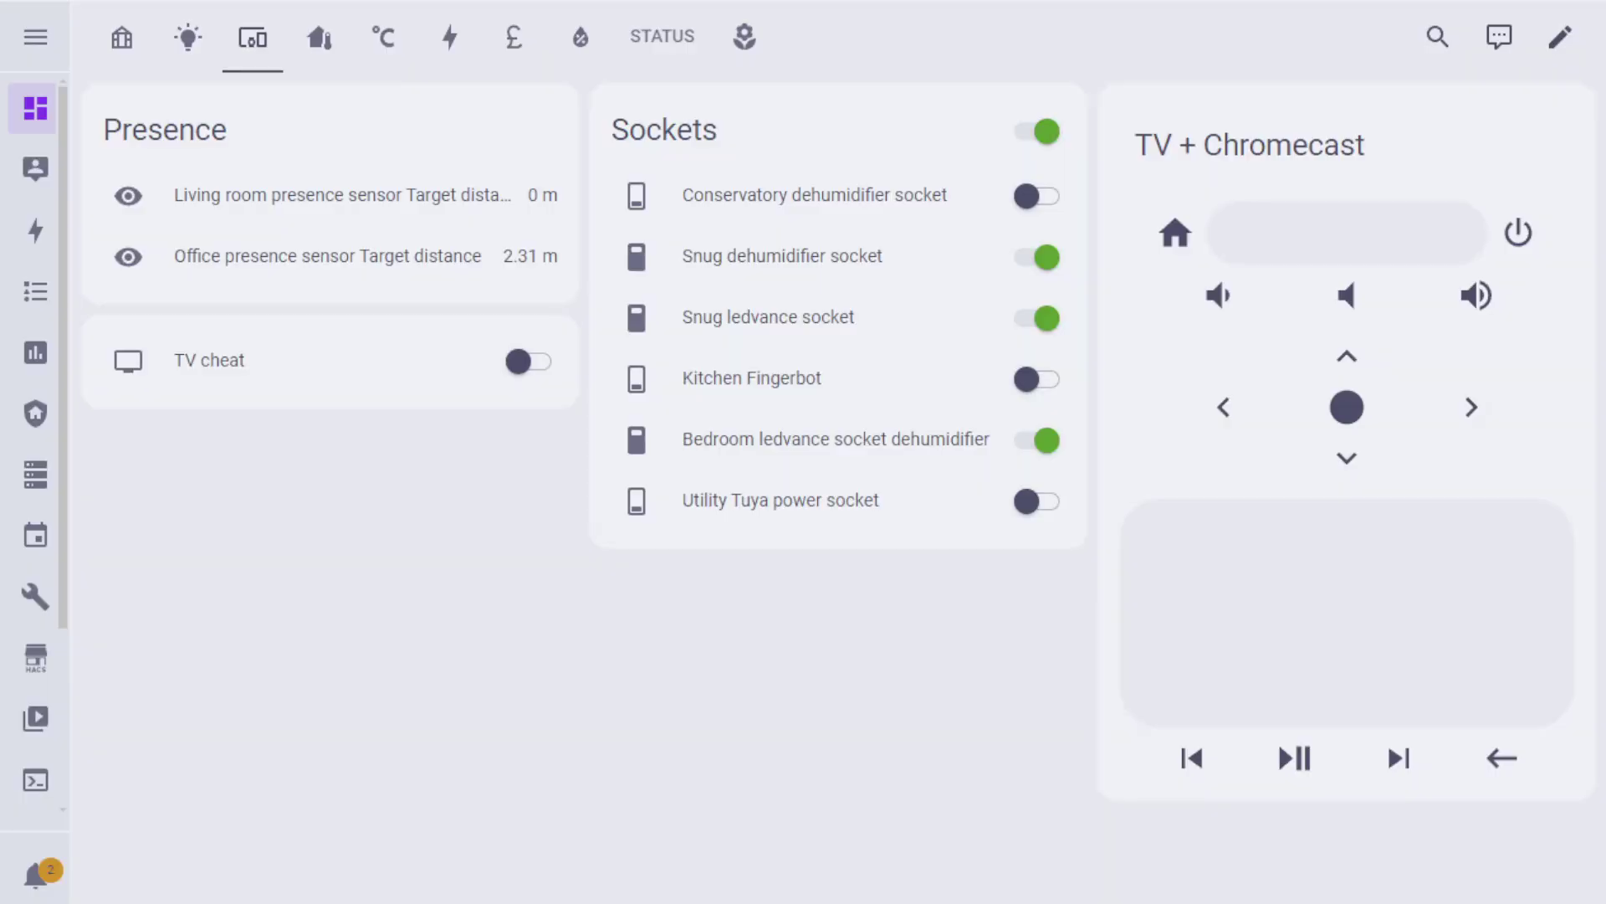
- Flip between the home and devices views, turning TV cheat on and back off
{"action": "left_click", "coordinate": [123, 50]}
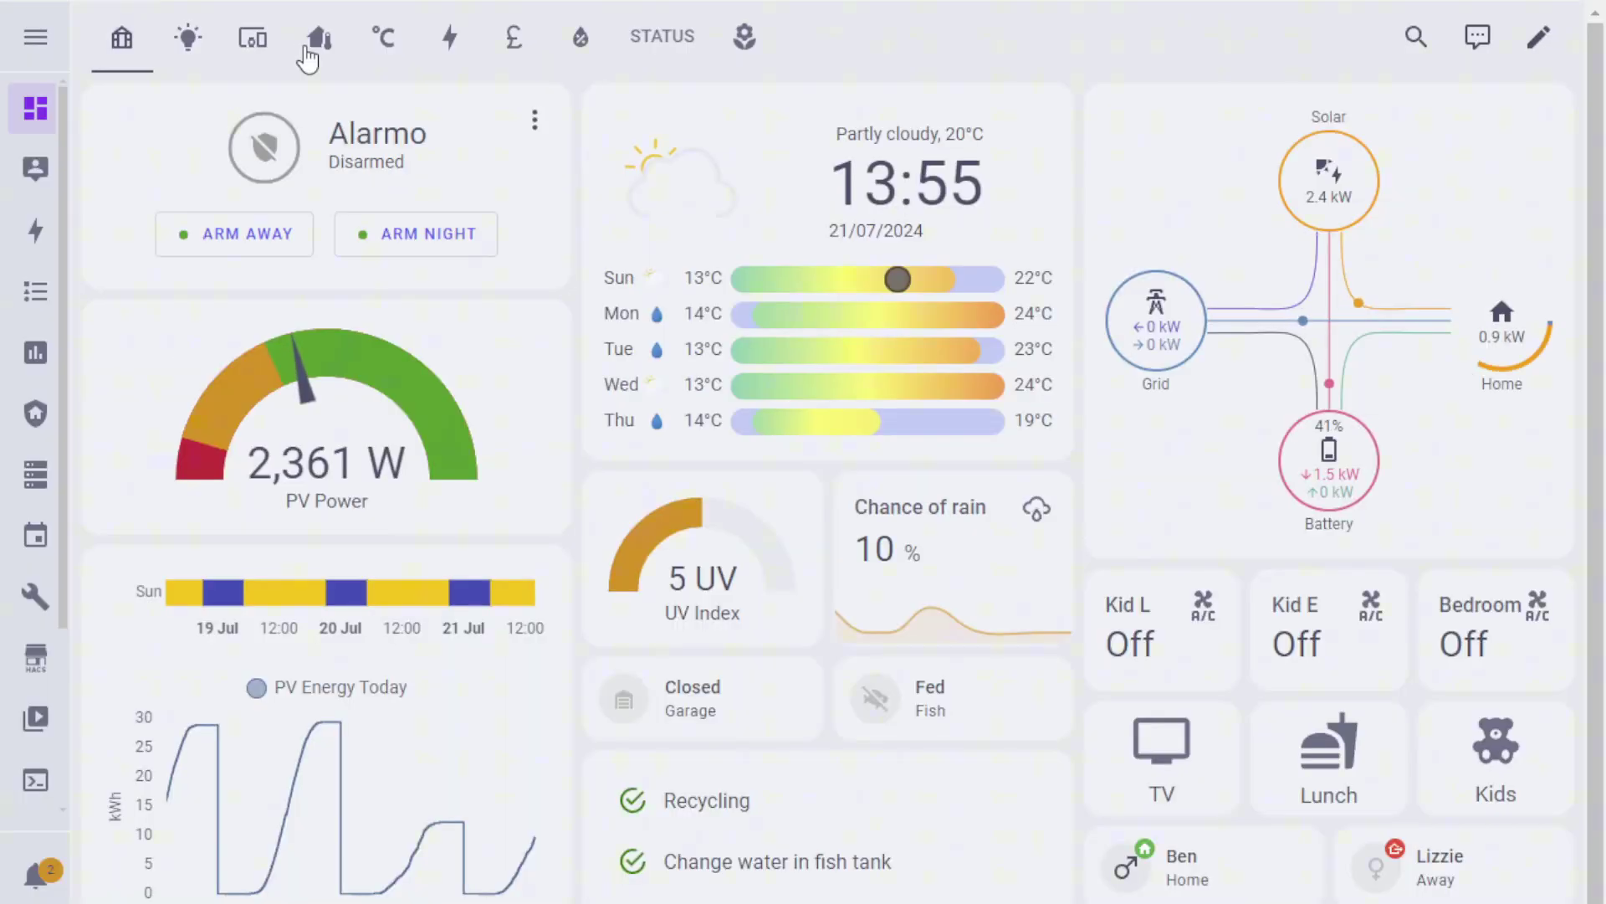
{"action": "left_click", "coordinate": [254, 40]}
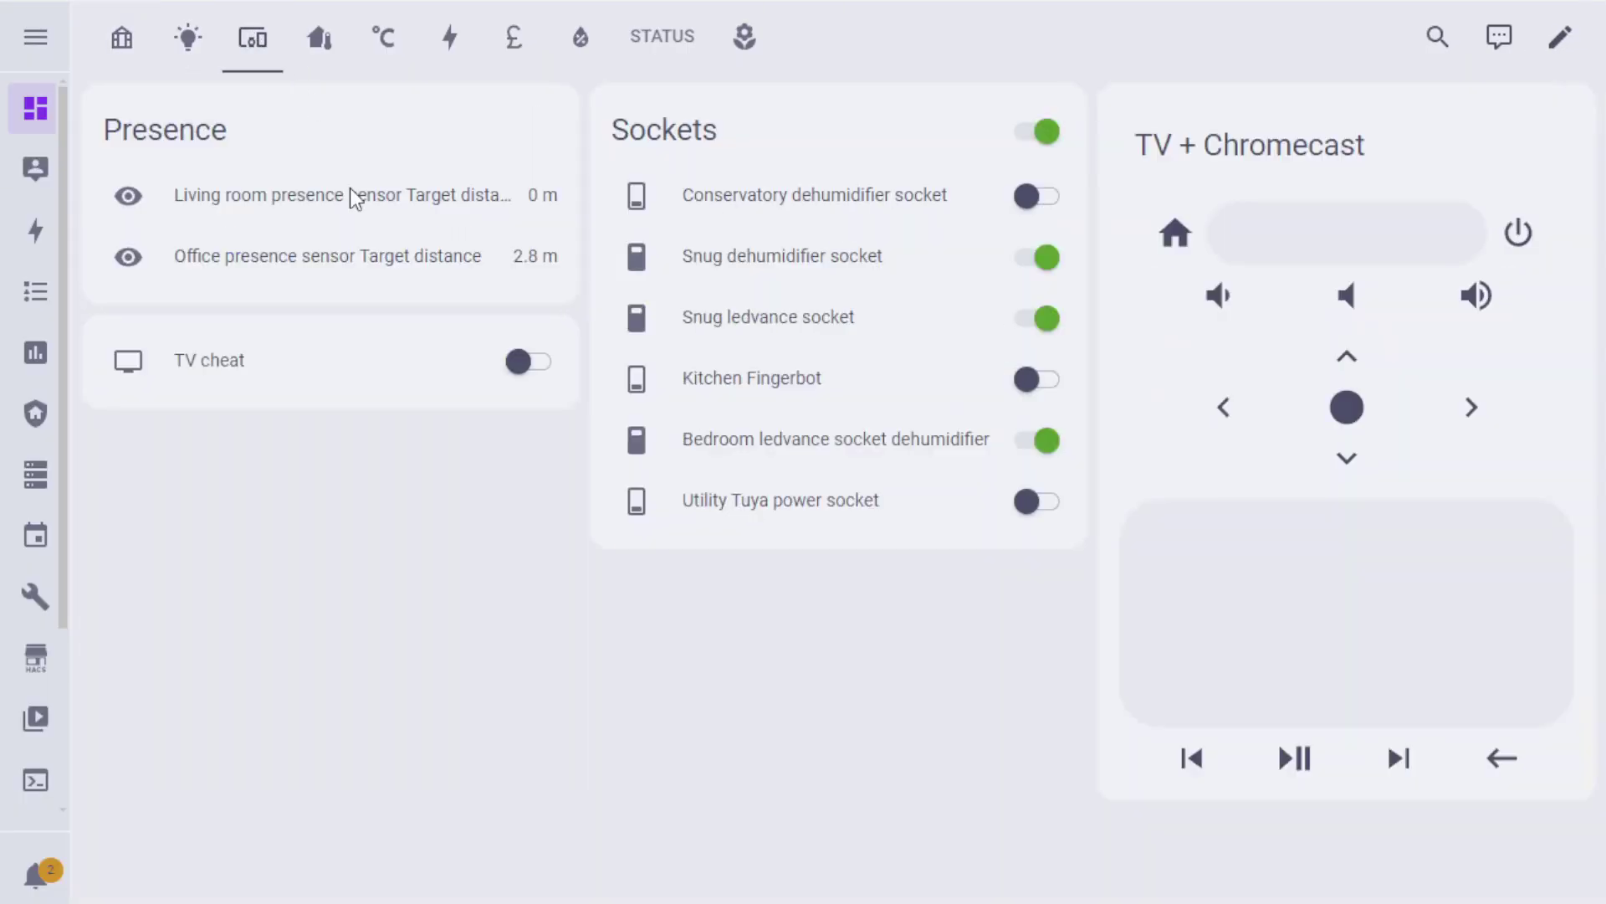
{"action": "left_click", "coordinate": [531, 365]}
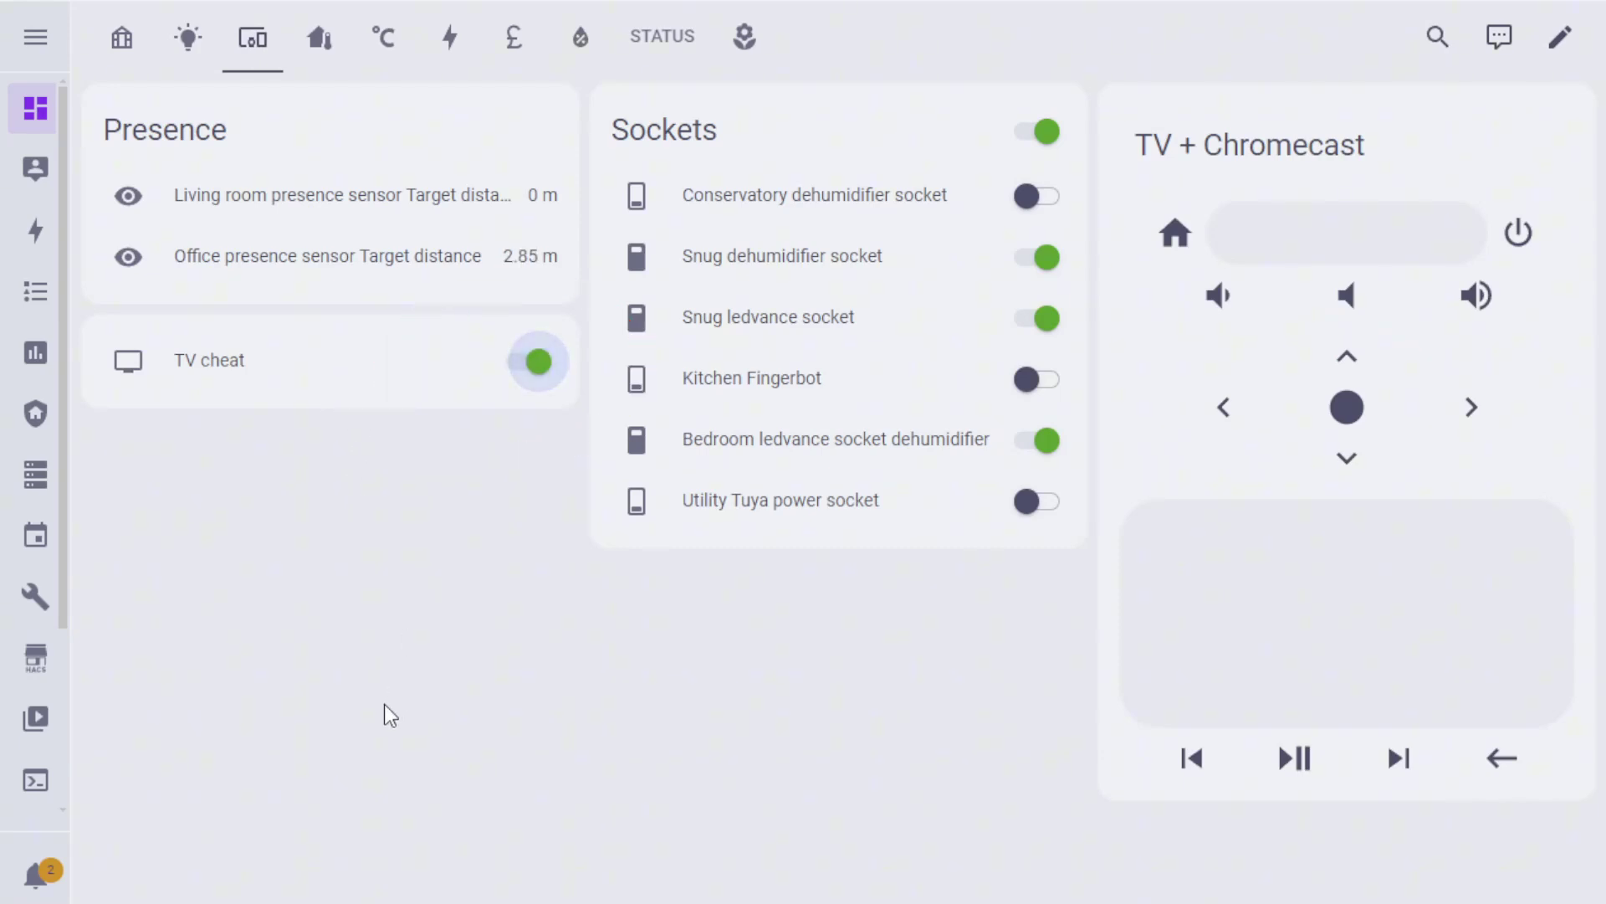
{"action": "left_click", "coordinate": [521, 362]}
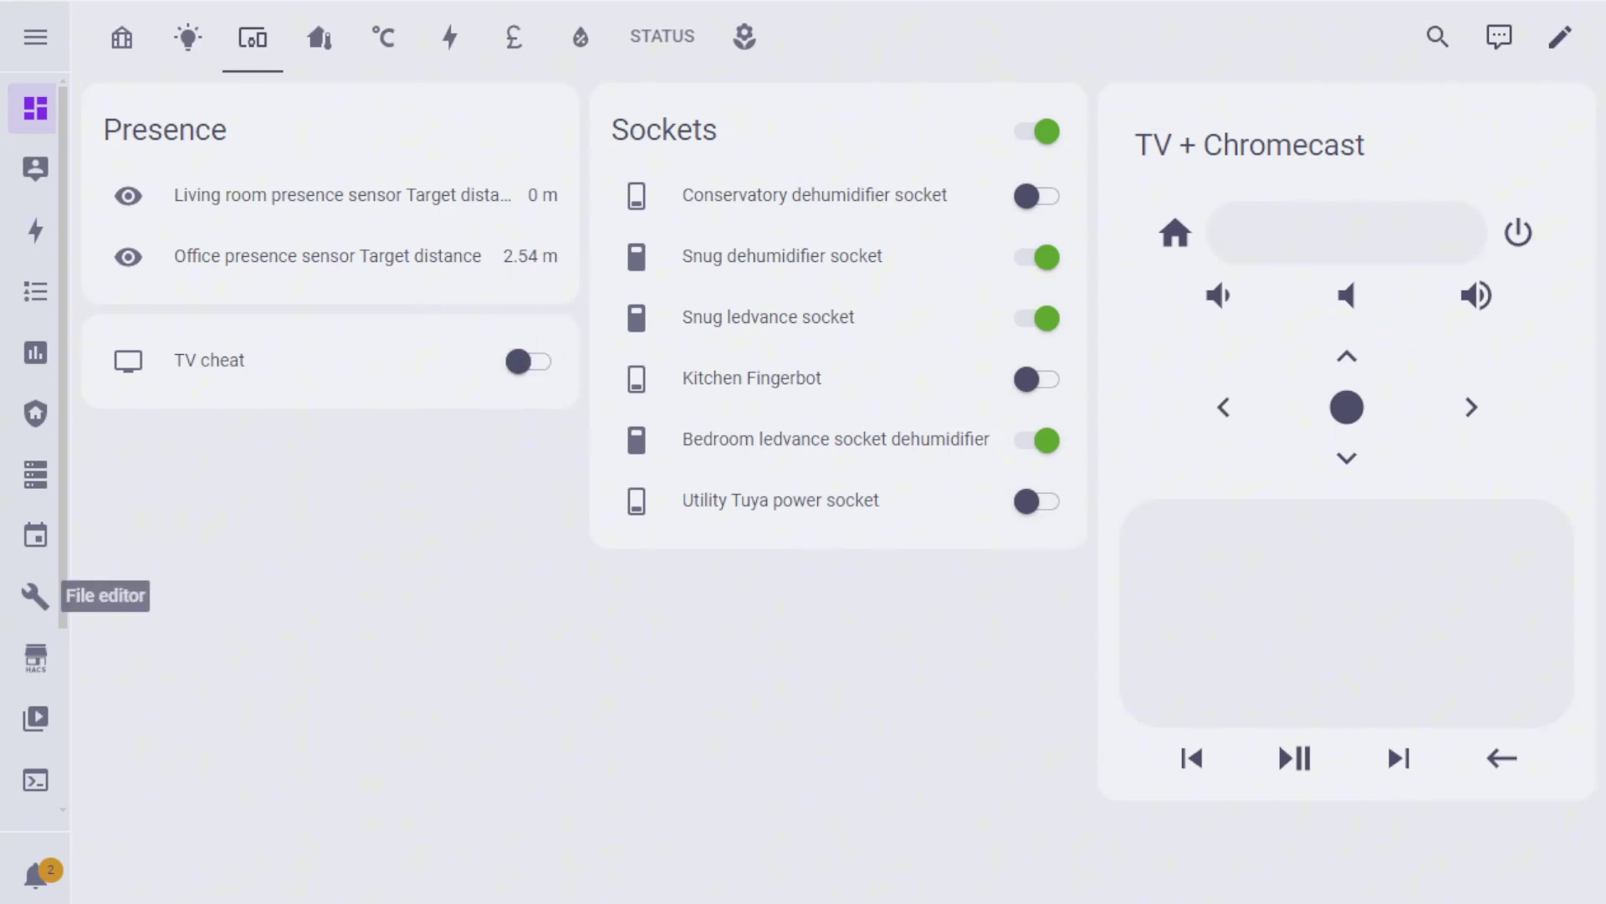
{"action": "scroll", "coordinate": [33, 595], "scroll_direction": "down", "scroll_amount": 3}
{"action": "left_click", "coordinate": [33, 783]}
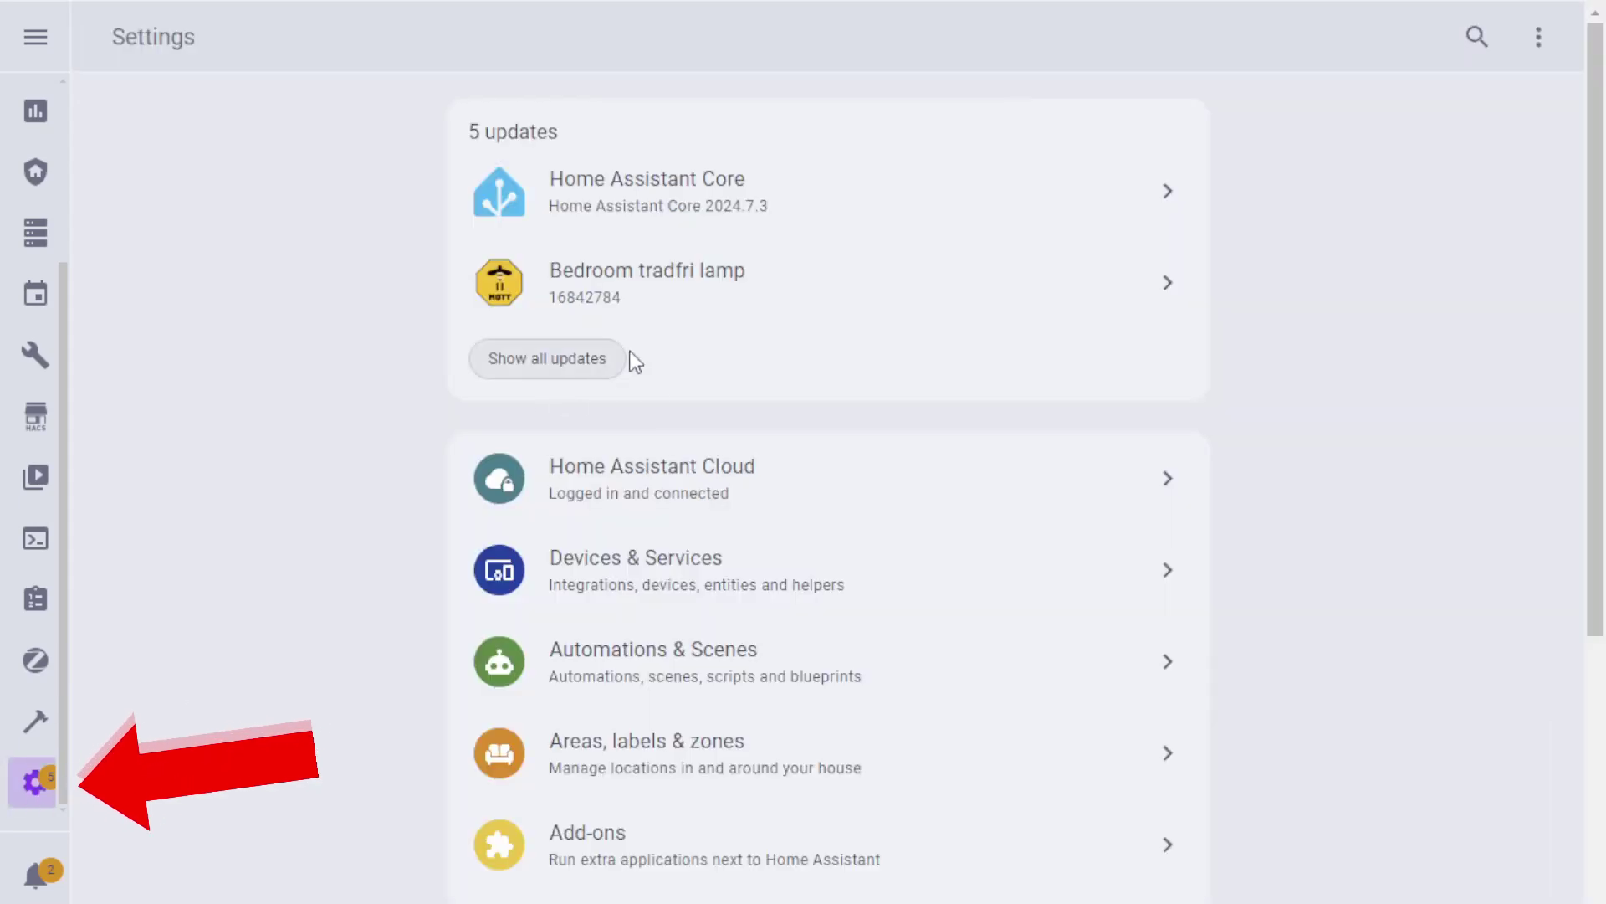
{"action": "left_click", "coordinate": [667, 597]}
{"action": "left_click", "coordinate": [1071, 57]}
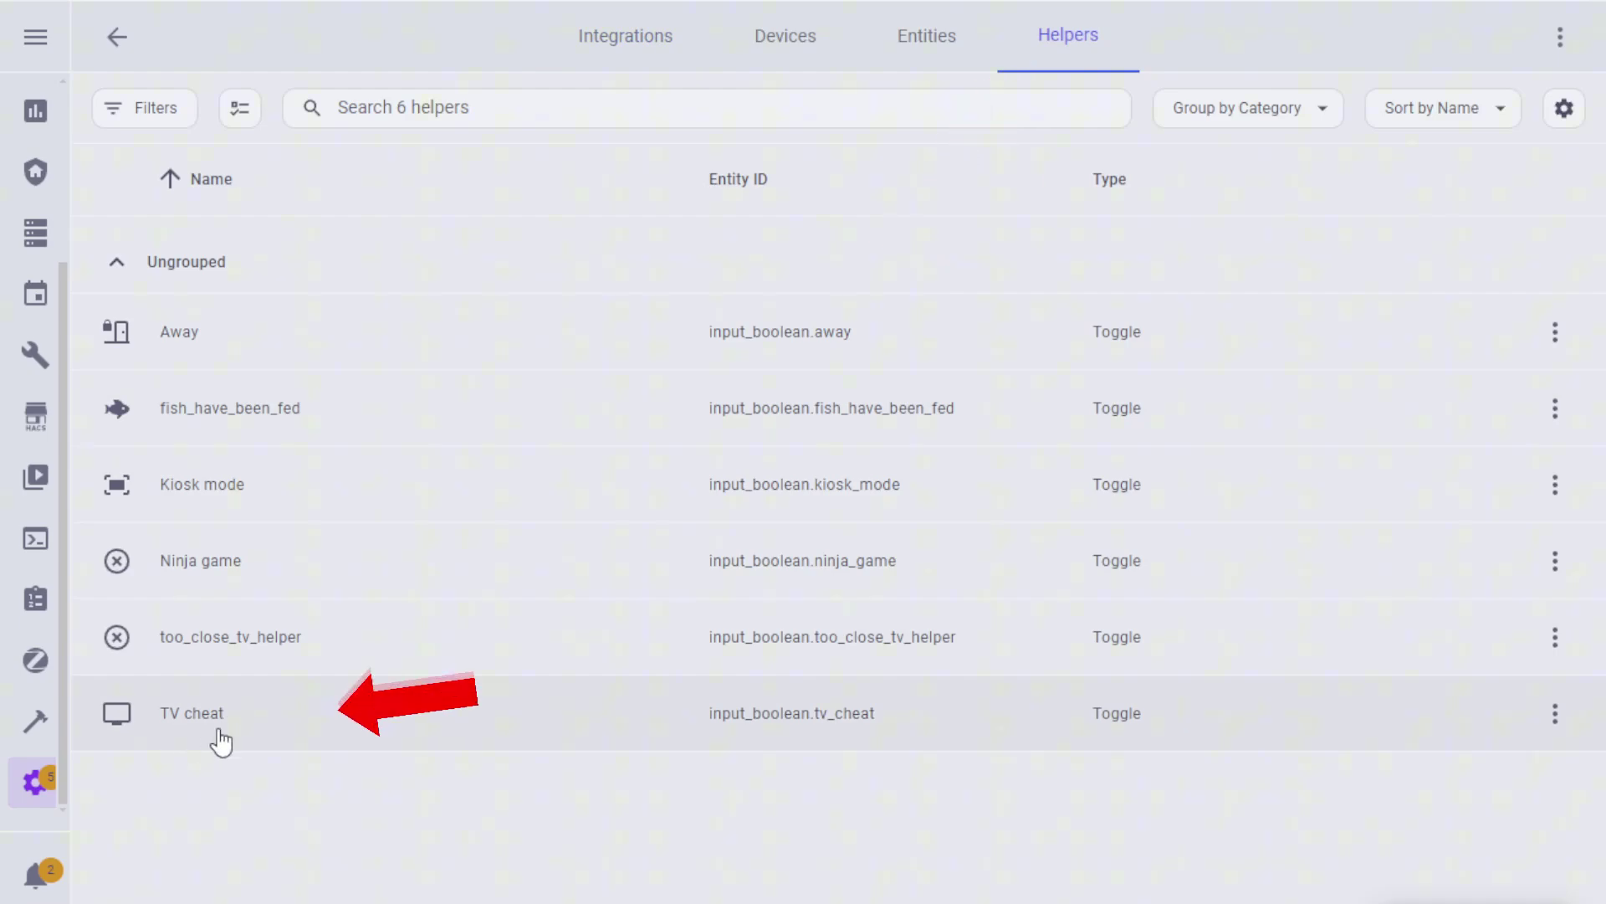
{"action": "left_click", "coordinate": [782, 730]}
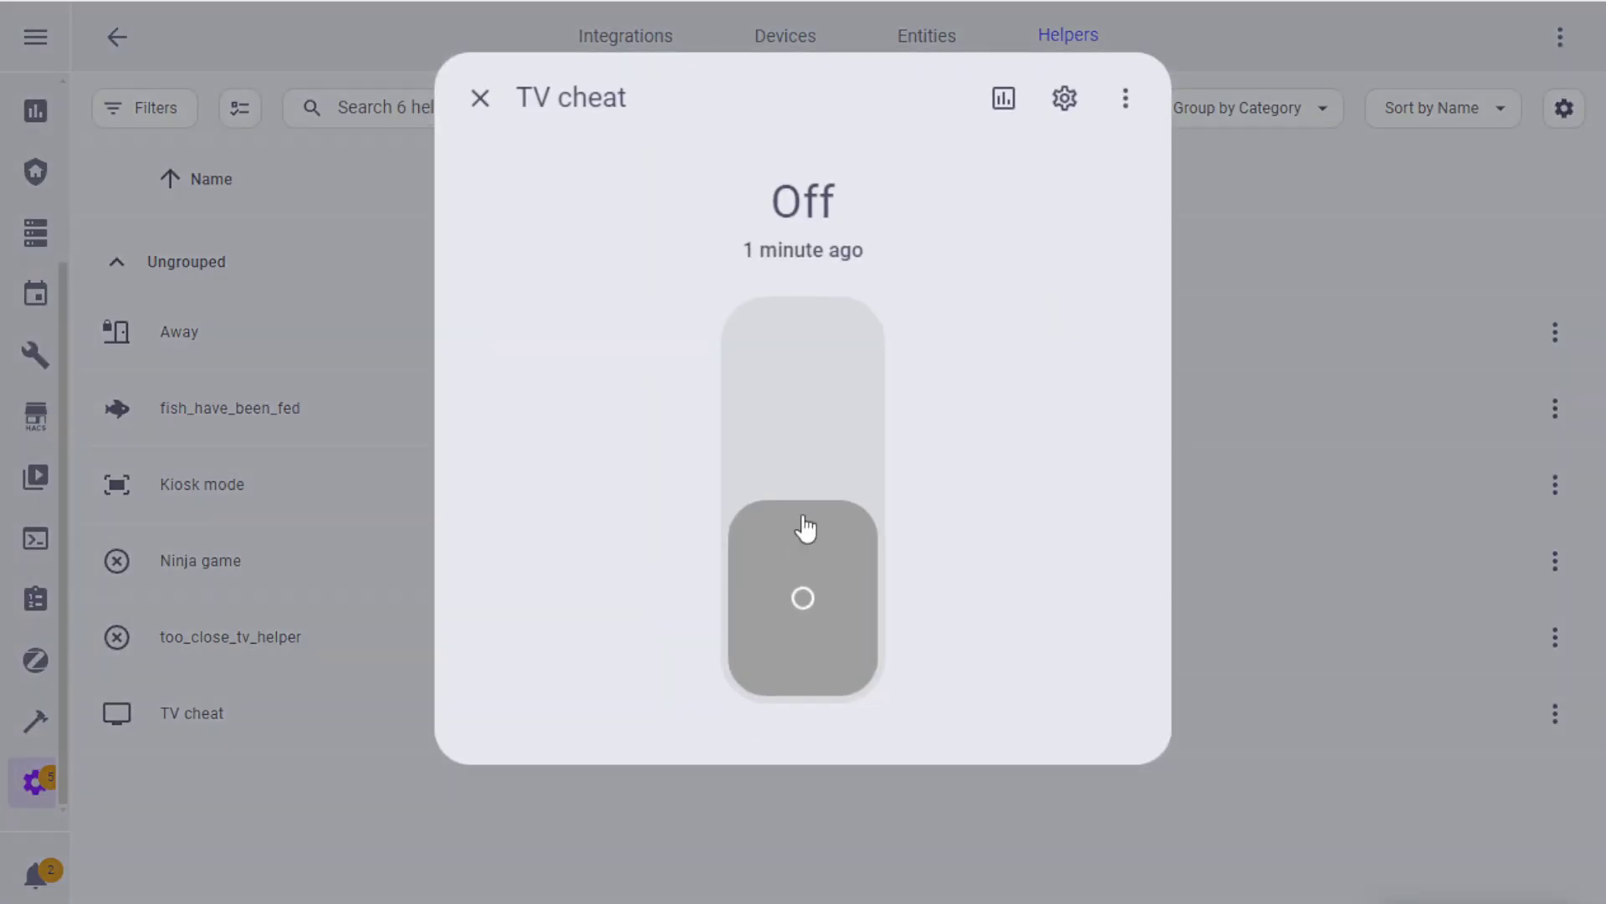
{"action": "left_click", "coordinate": [828, 510]}
{"action": "left_click", "coordinate": [842, 520]}
{"action": "left_click", "coordinate": [479, 900]}
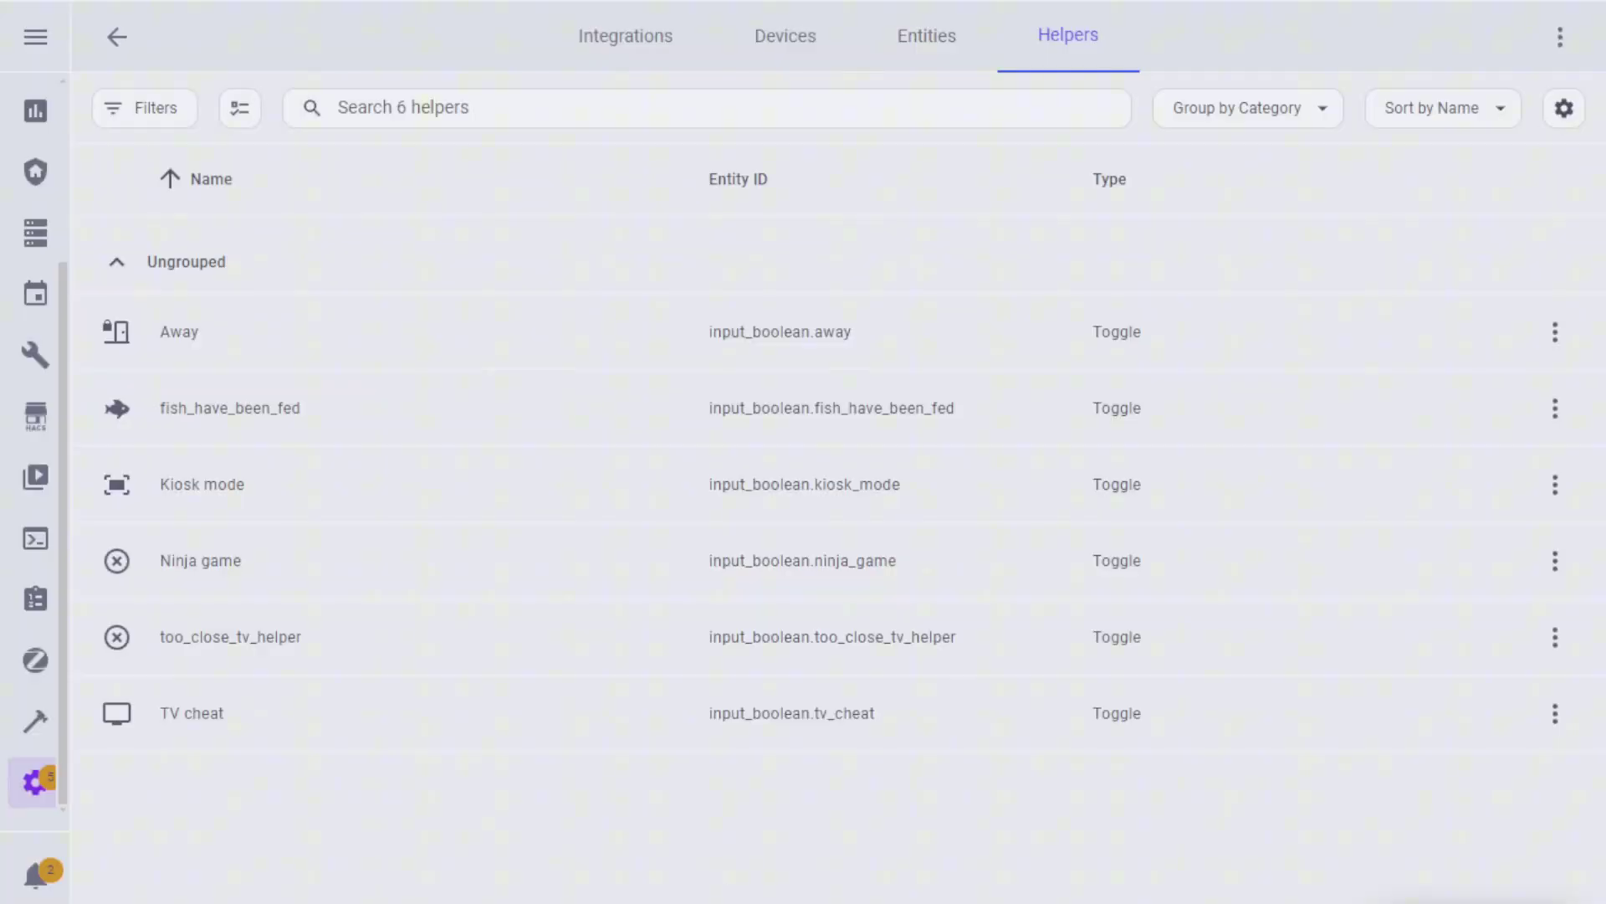
{"action": "left_click", "coordinate": [1498, 870]}
{"action": "scroll", "coordinate": [837, 481], "scroll_direction": "down", "scroll_amount": 1}
{"action": "scroll", "coordinate": [805, 467], "scroll_direction": "down", "scroll_amount": 10}
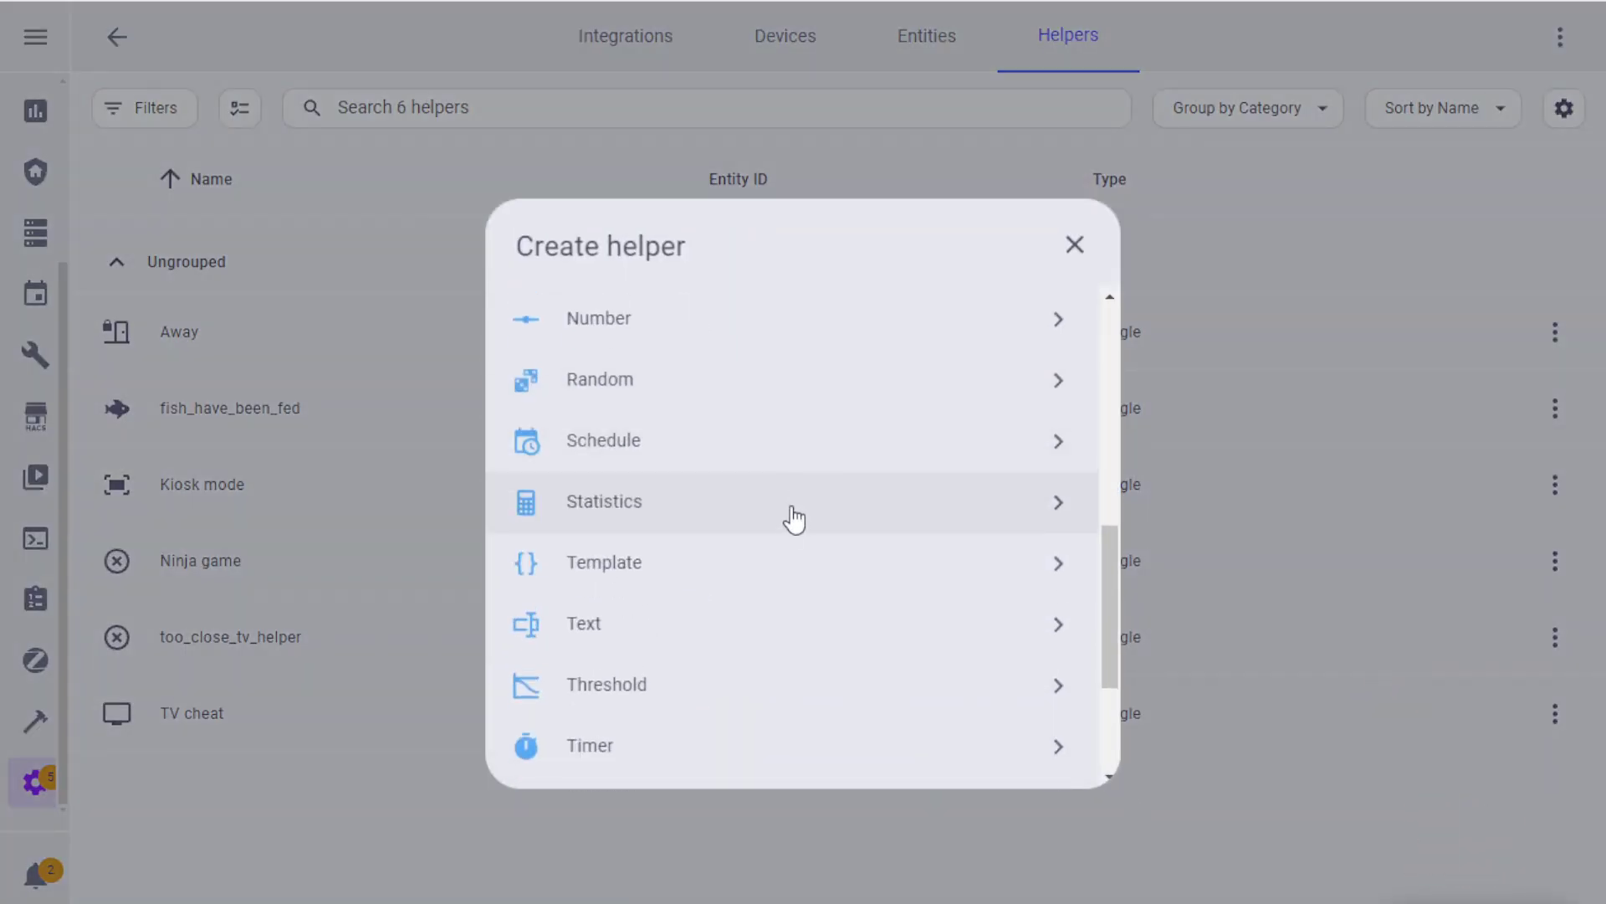
{"action": "left_click", "coordinate": [636, 626]}
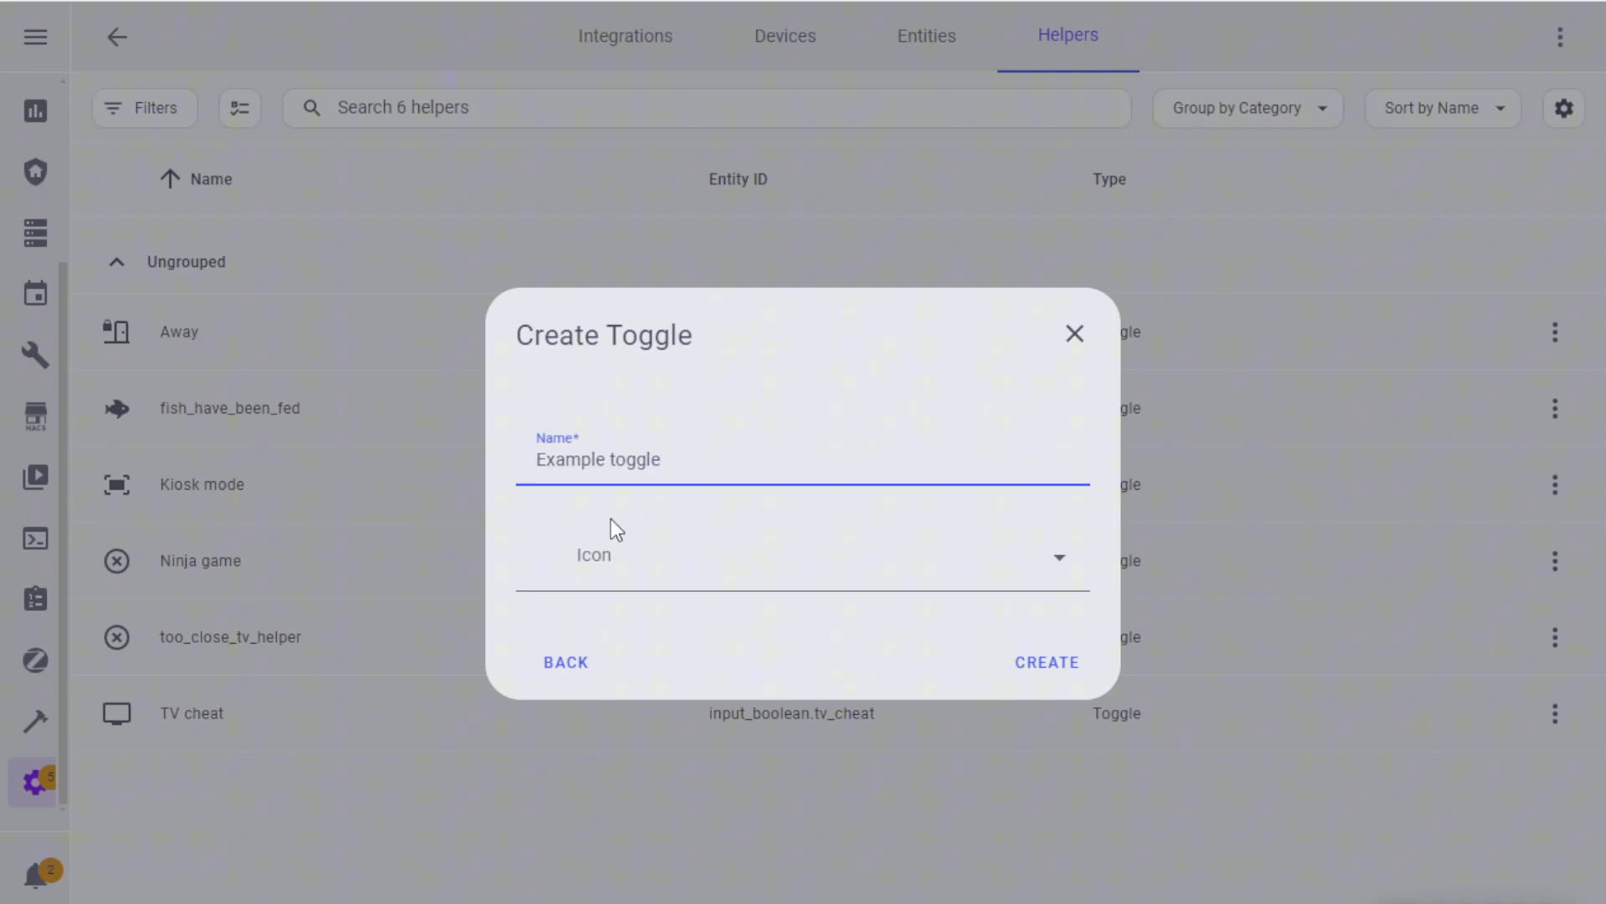
{"action": "left_click", "coordinate": [692, 562]}
{"action": "type", "text": "tv"}
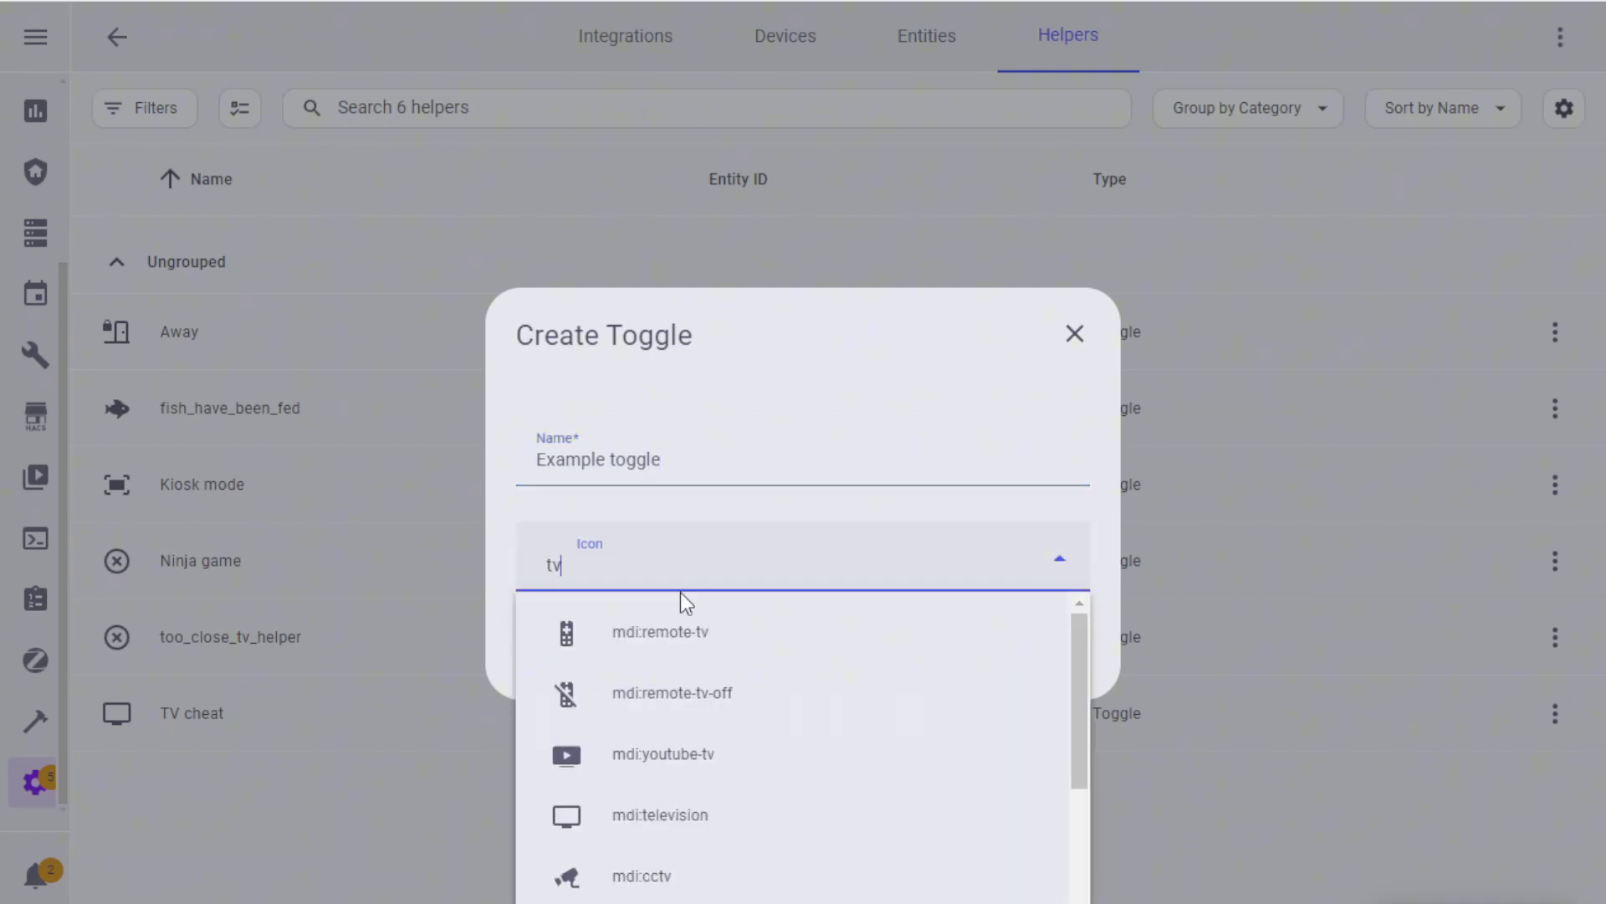
{"action": "left_click", "coordinate": [730, 637]}
{"action": "left_click", "coordinate": [1038, 665]}
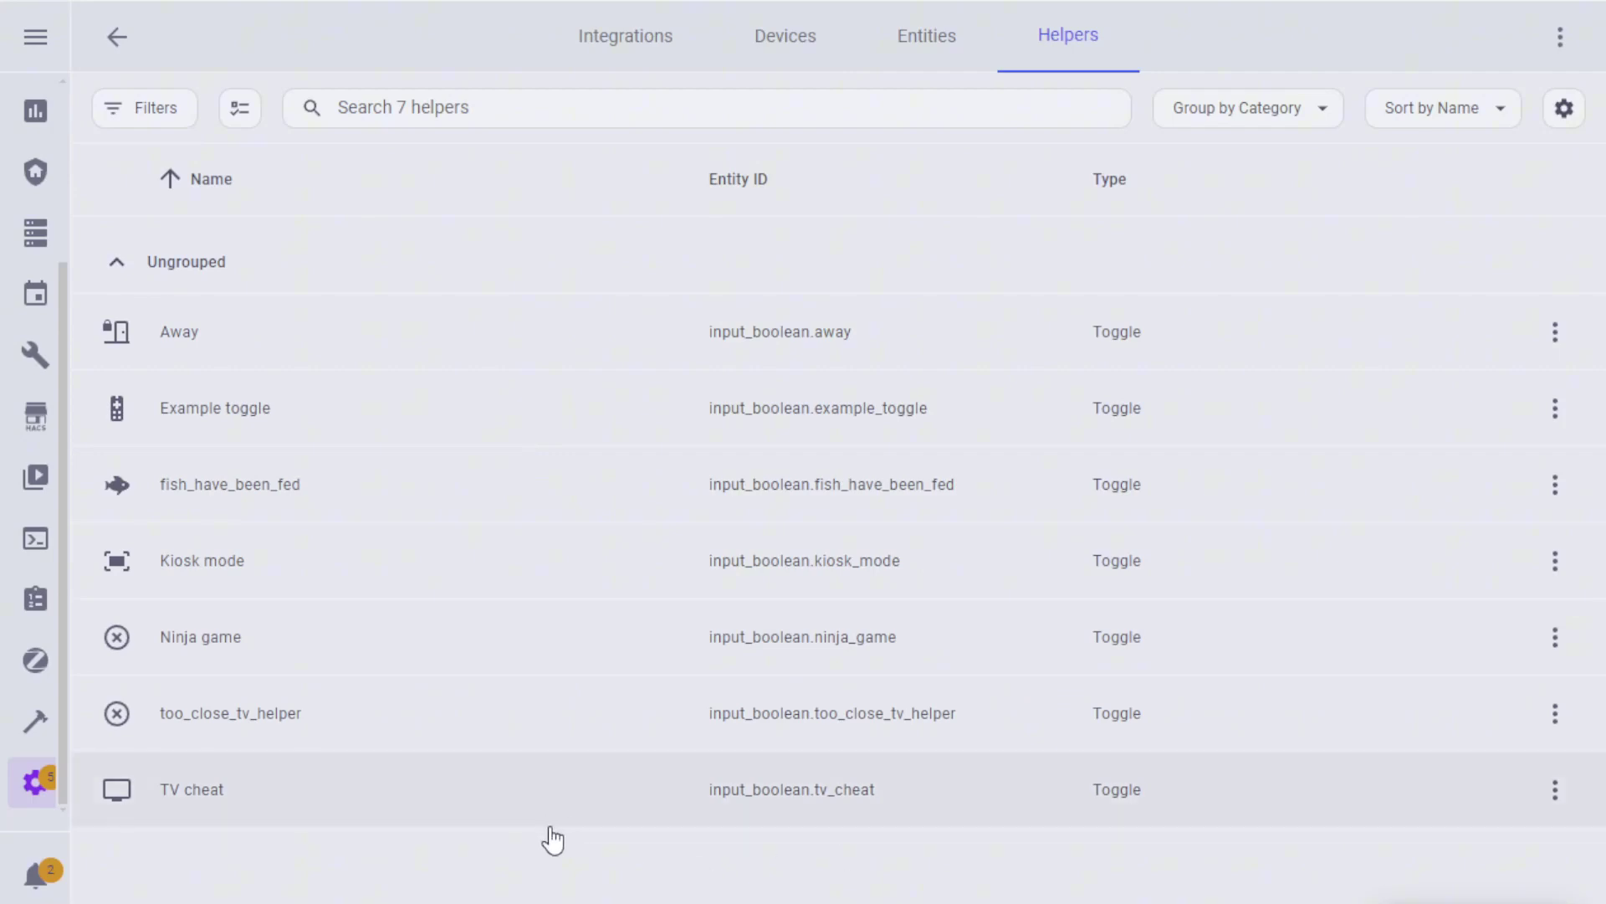
{"action": "left_click", "coordinate": [261, 414]}
{"action": "left_click", "coordinate": [816, 452]}
{"action": "left_click", "coordinate": [810, 466]}
{"action": "left_click", "coordinate": [480, 99]}
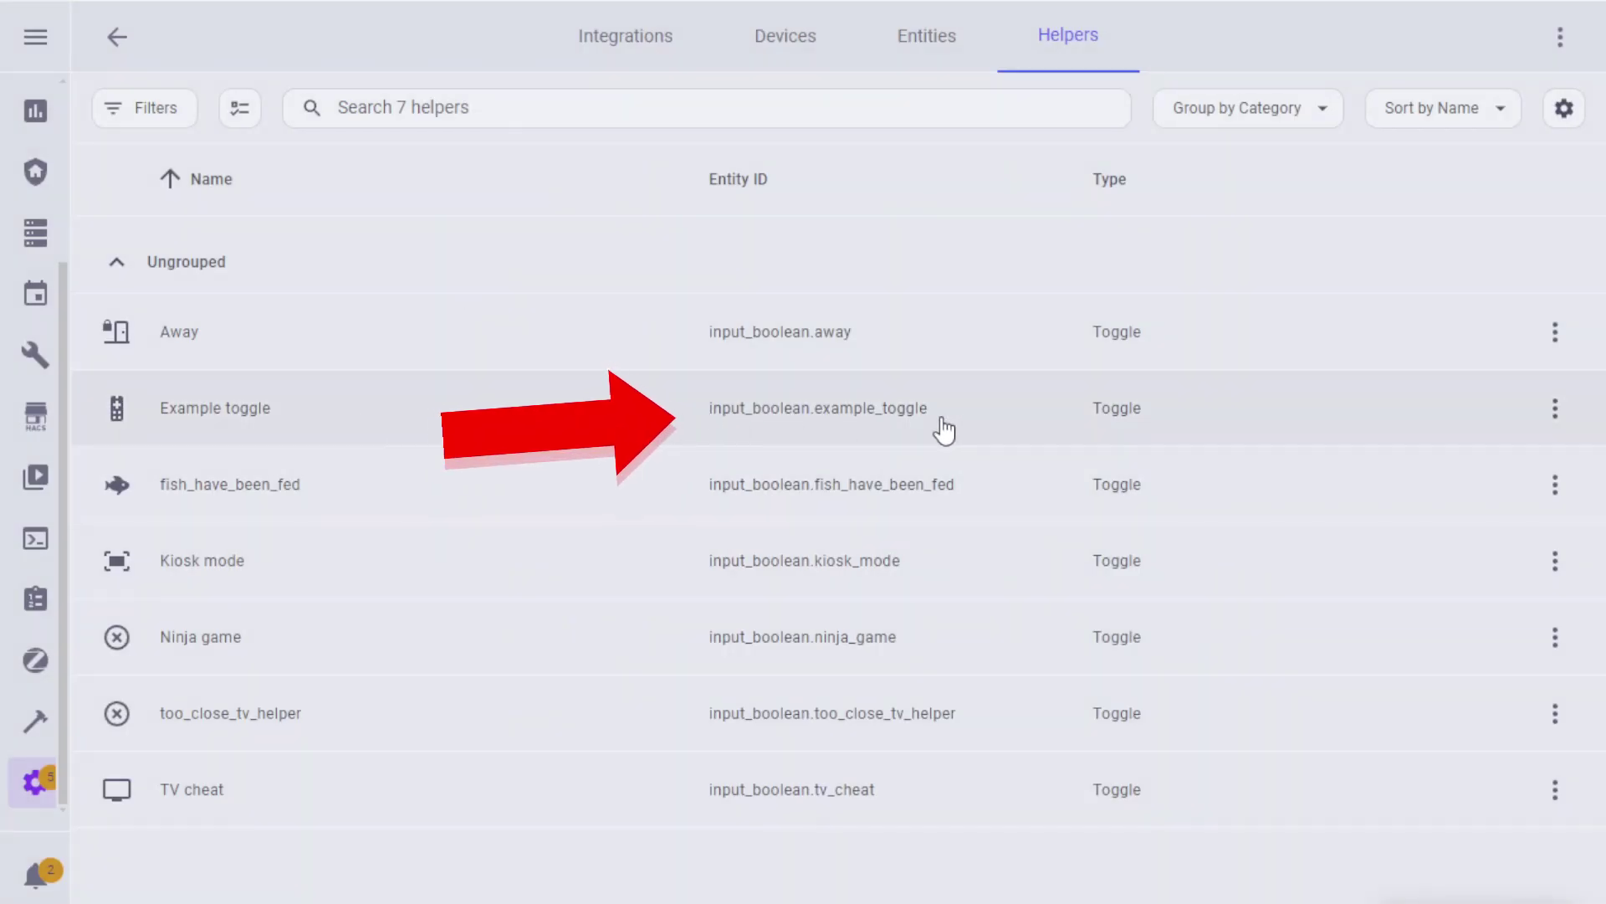
{"action": "left_click_drag", "start_coordinate": [954, 428], "coordinate": [709, 423]}
{"action": "left_click", "coordinate": [709, 422]}
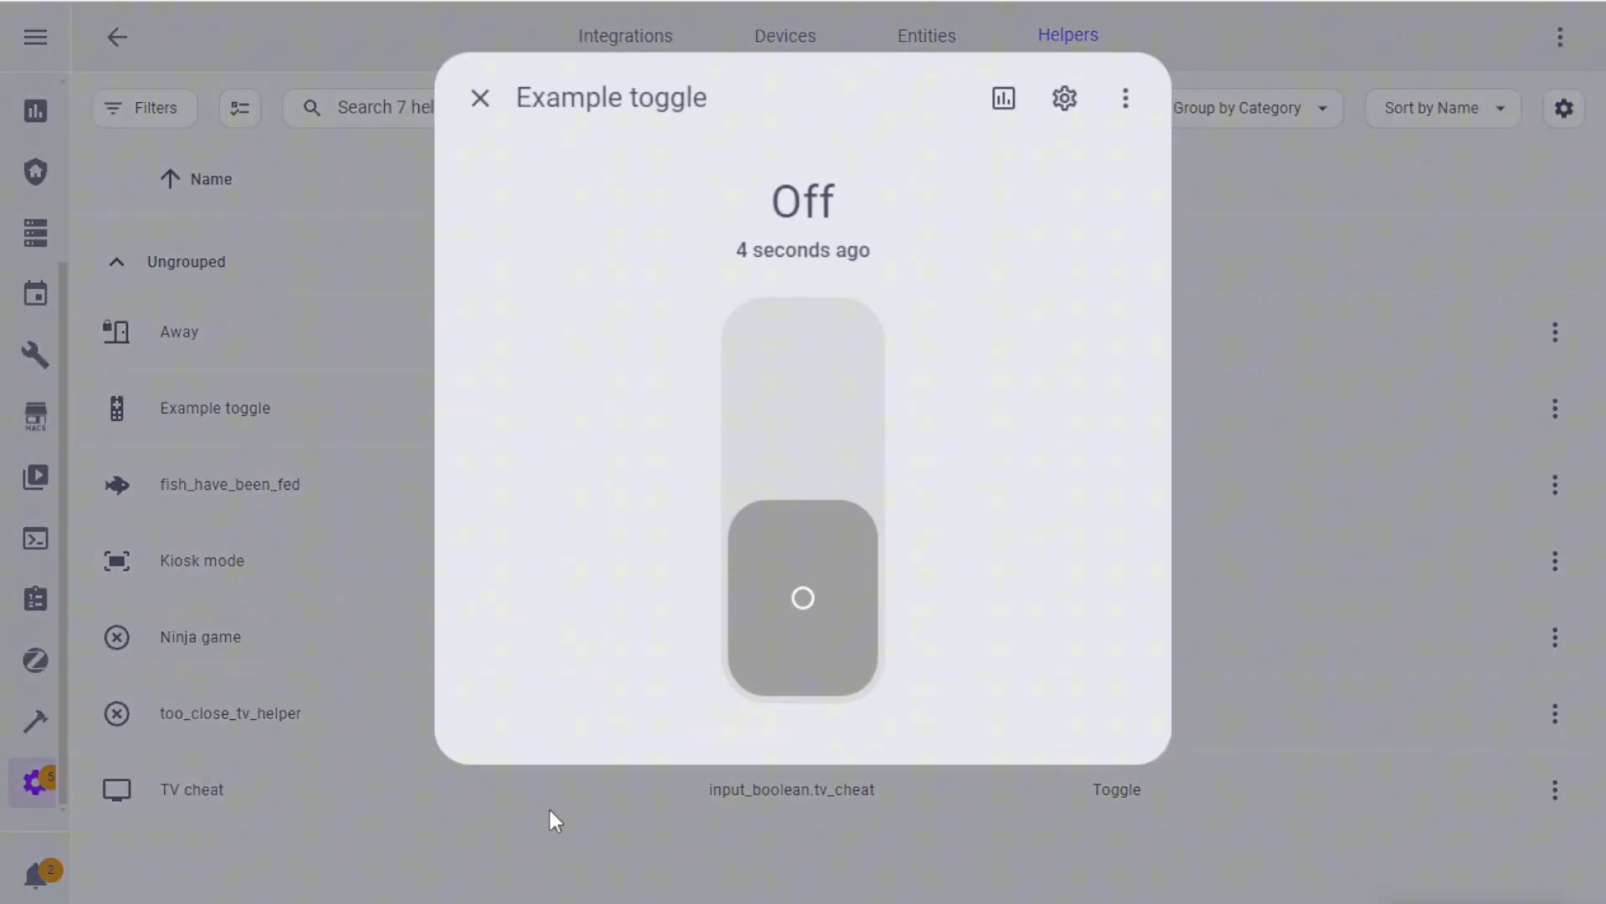
{"action": "left_click", "coordinate": [552, 874]}
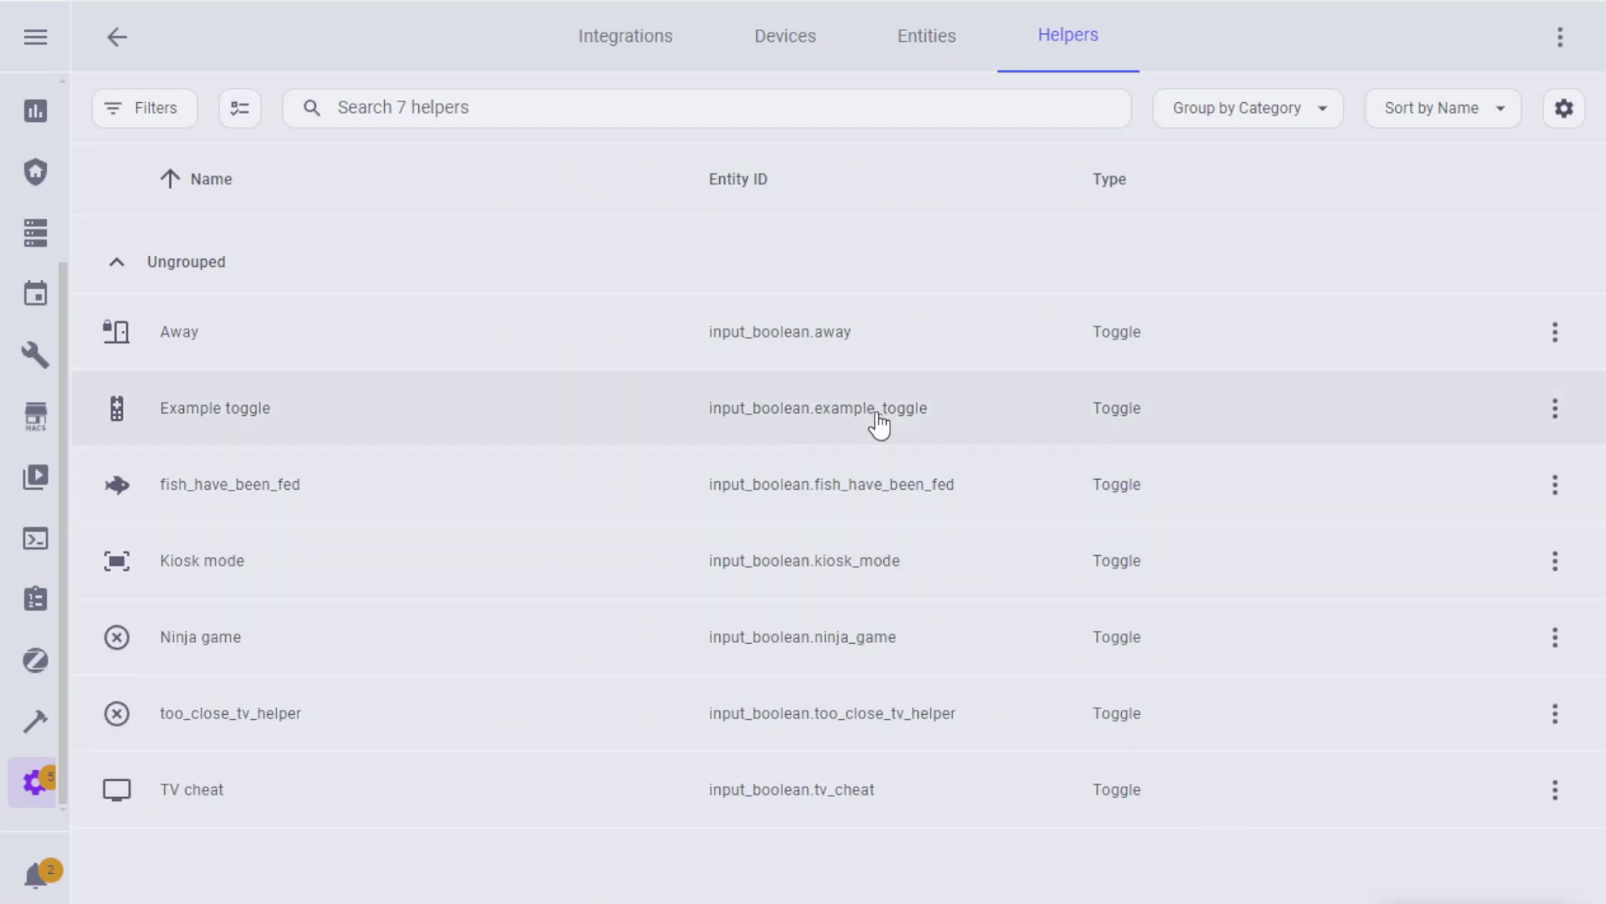
{"action": "left_click", "coordinate": [878, 425]}
{"action": "left_click", "coordinate": [1056, 103]}
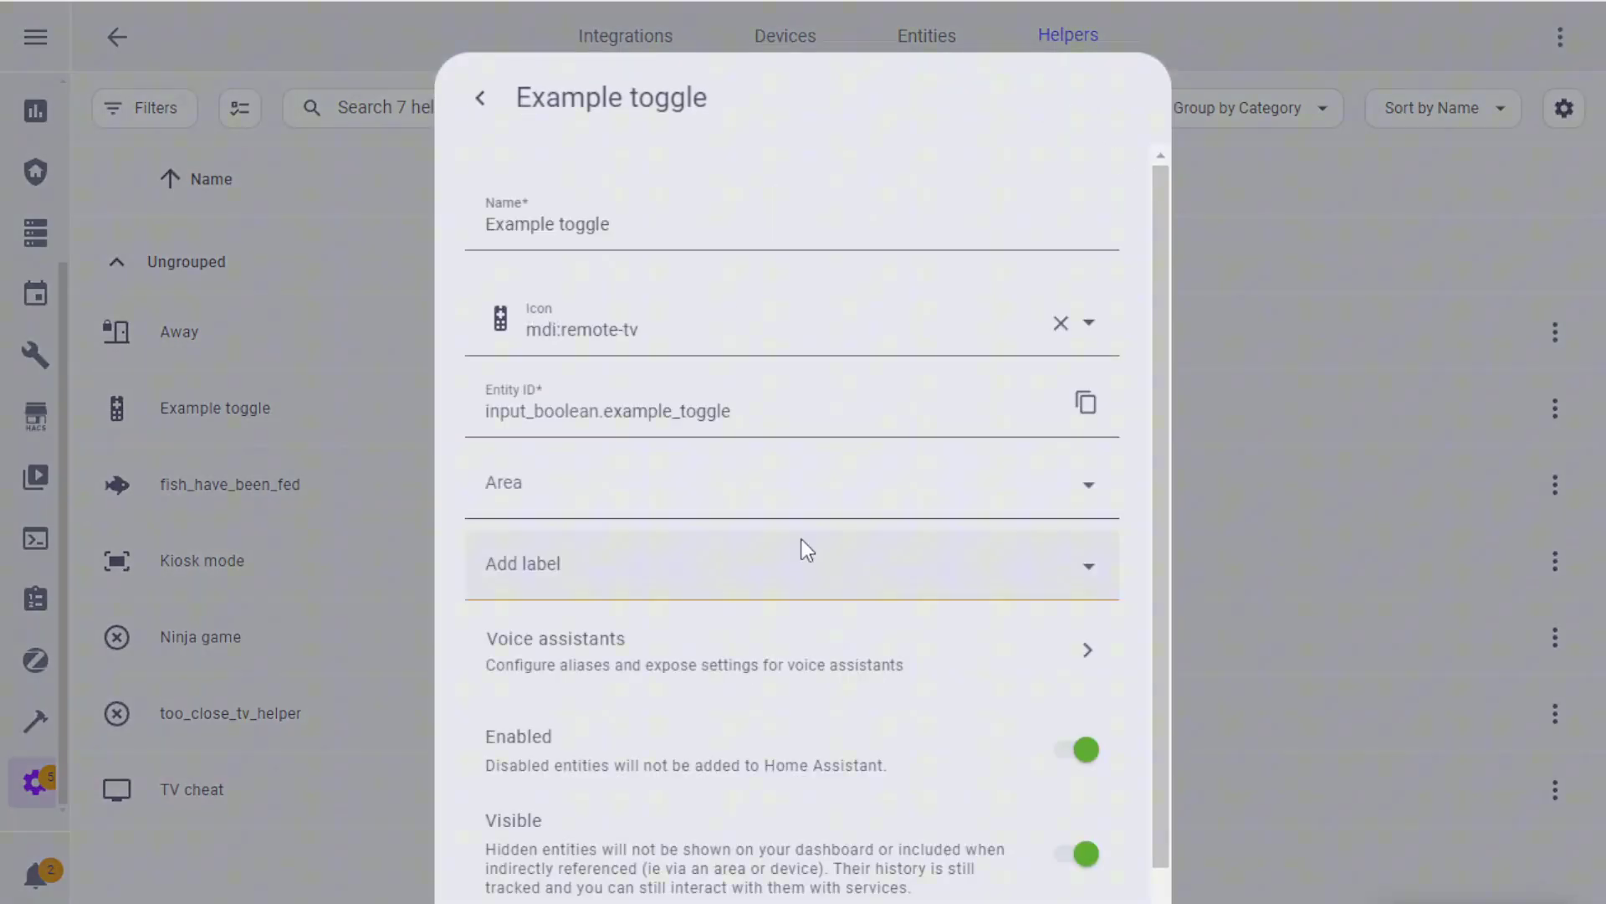
{"action": "scroll", "coordinate": [800, 545], "scroll_direction": "down", "scroll_amount": 1}
{"action": "left_click", "coordinate": [506, 890]}
{"action": "left_click", "coordinate": [992, 566]}
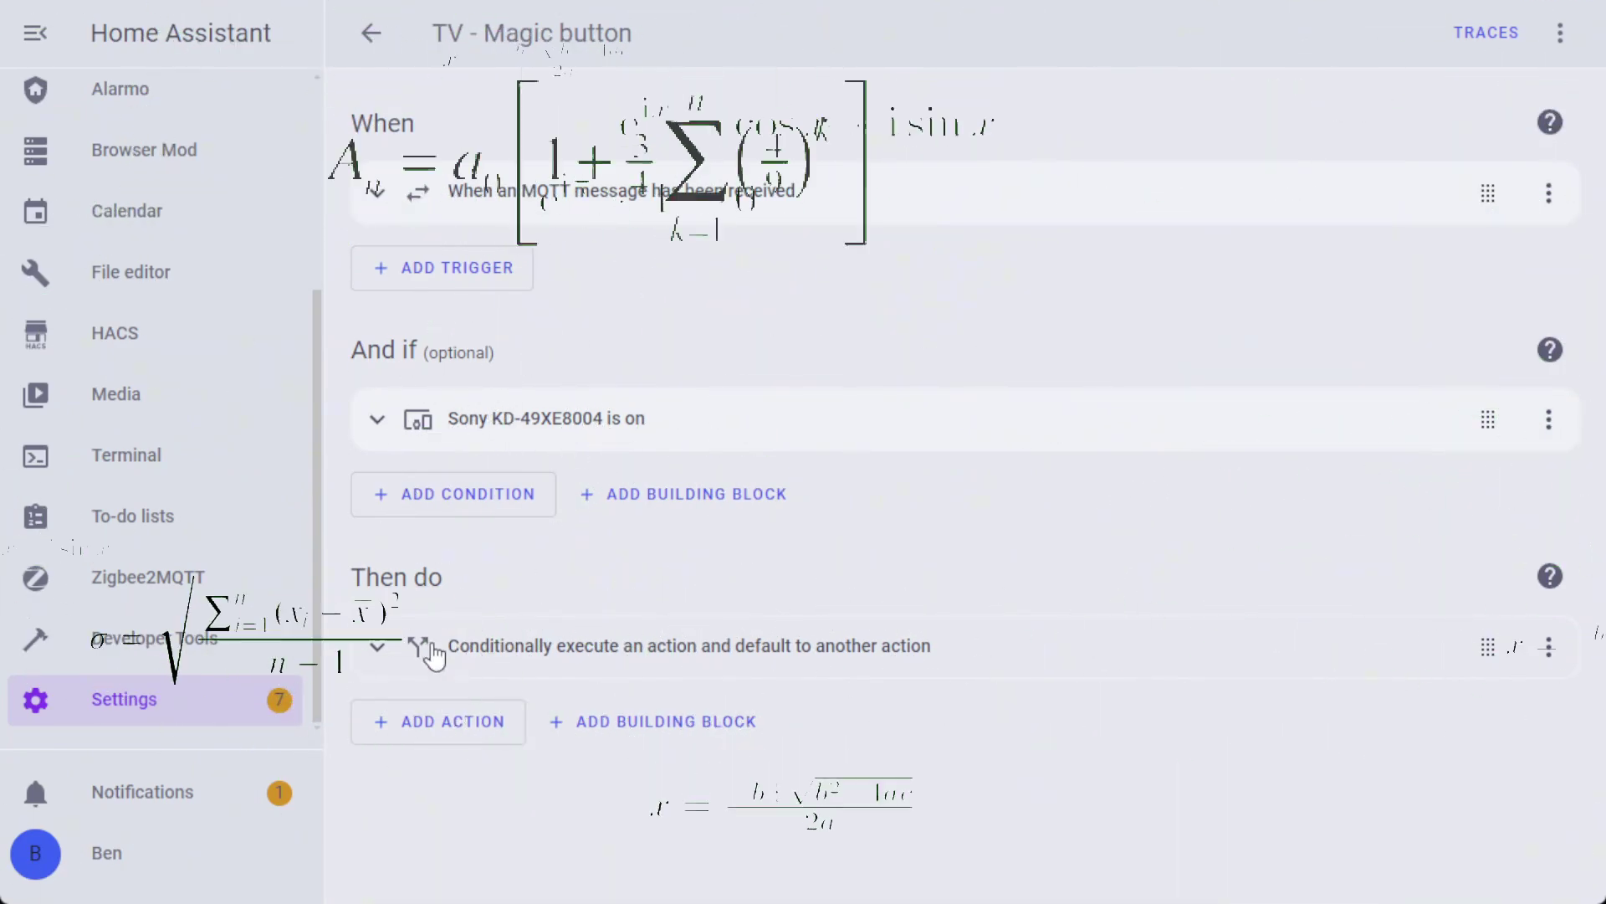
- Expand the conditional action and rename the MQTT trigger to 'Button is pressed'
{"action": "left_click", "coordinate": [378, 646]}
{"action": "scroll", "coordinate": [918, 545], "scroll_direction": "down", "scroll_amount": 6}
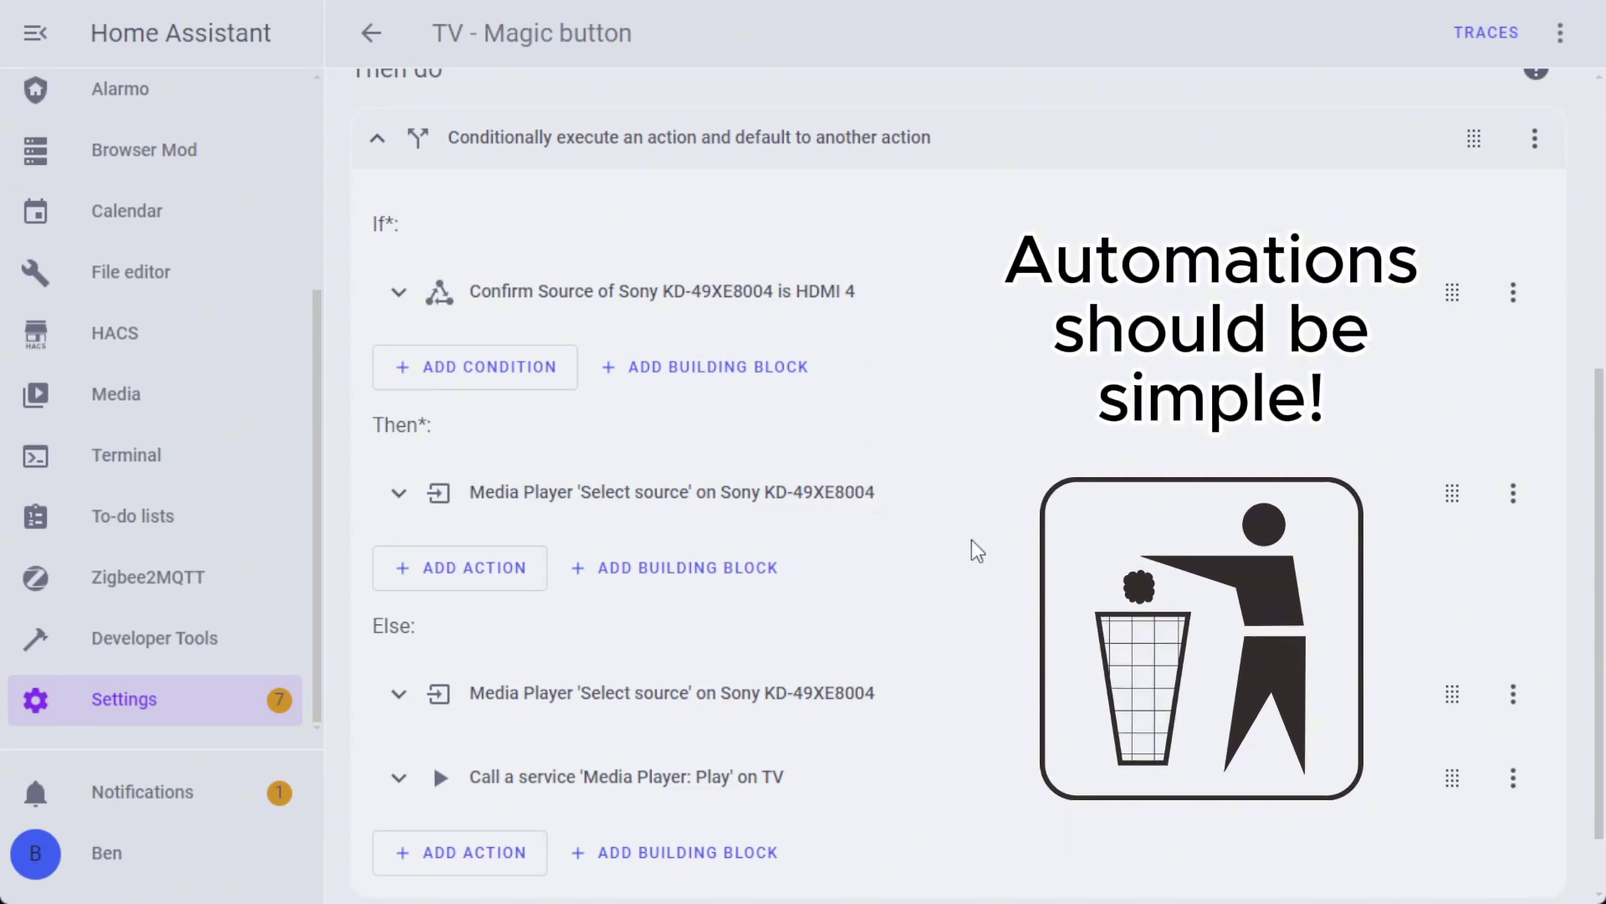
{"action": "scroll", "coordinate": [972, 542], "scroll_direction": "down", "scroll_amount": 1}
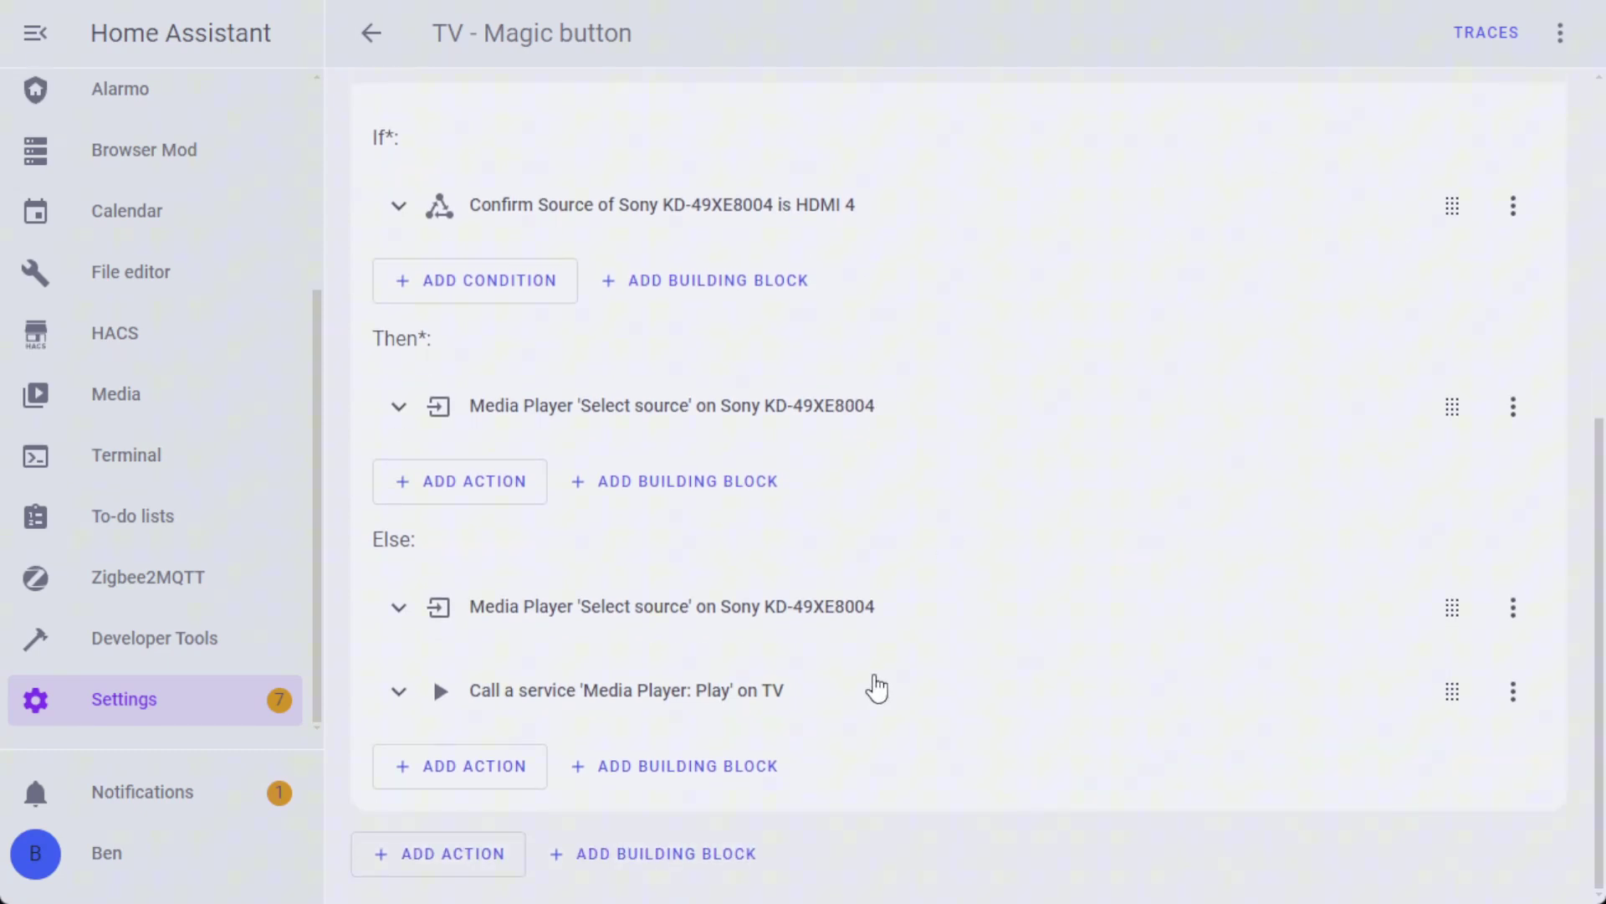
{"action": "scroll", "coordinate": [890, 693], "scroll_direction": "up", "scroll_amount": 7}
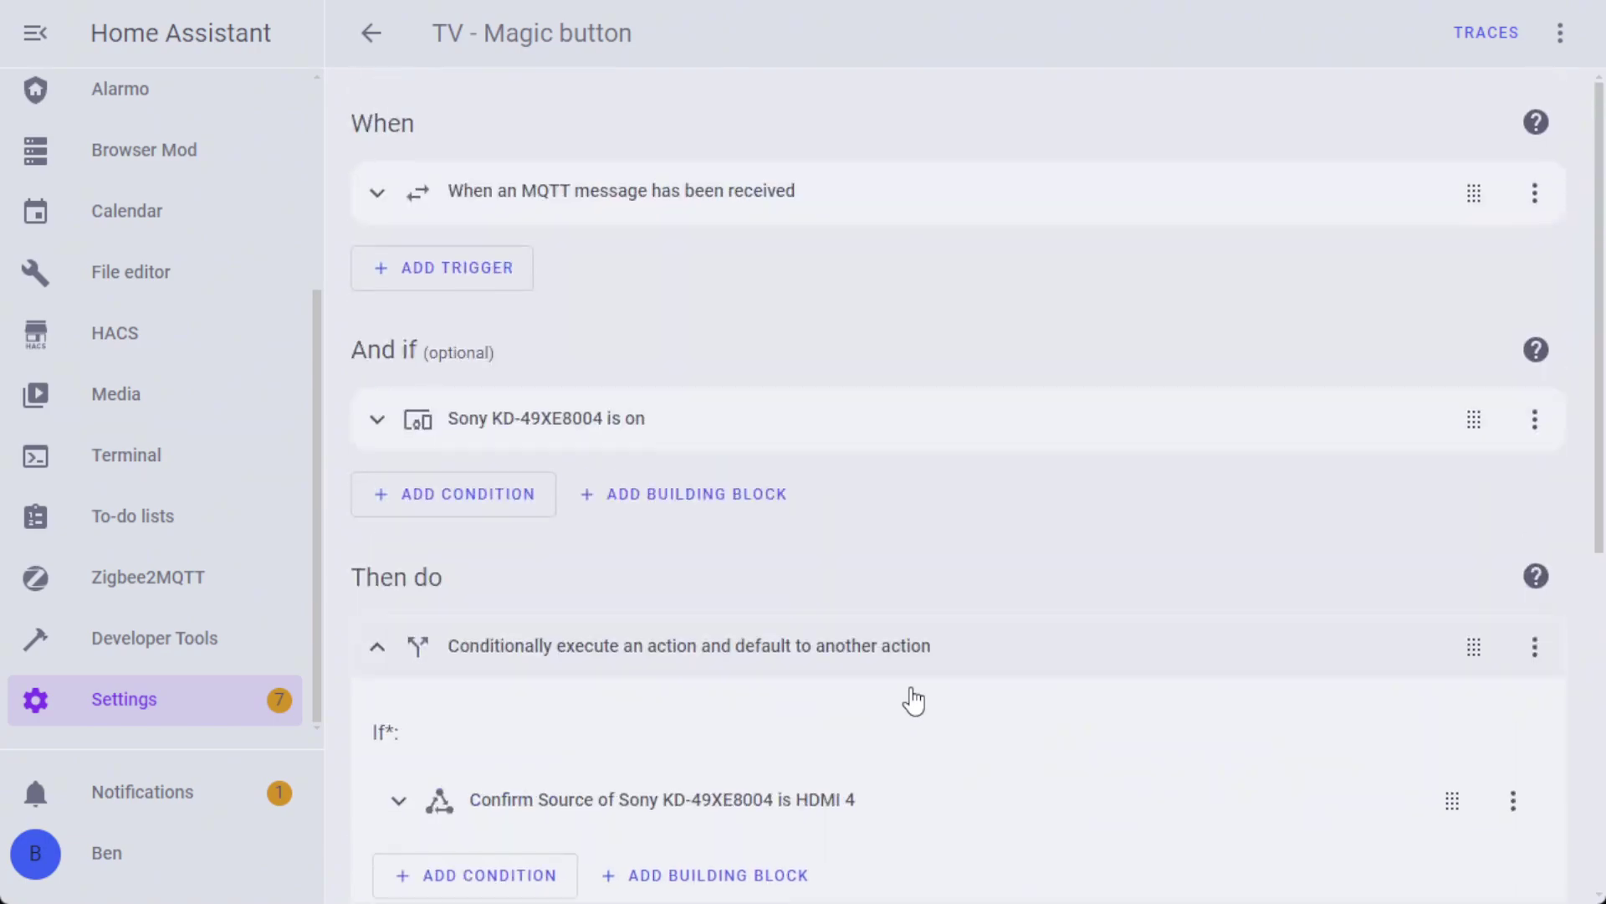
{"action": "left_click", "coordinate": [1536, 195]}
{"action": "left_click", "coordinate": [1452, 262]}
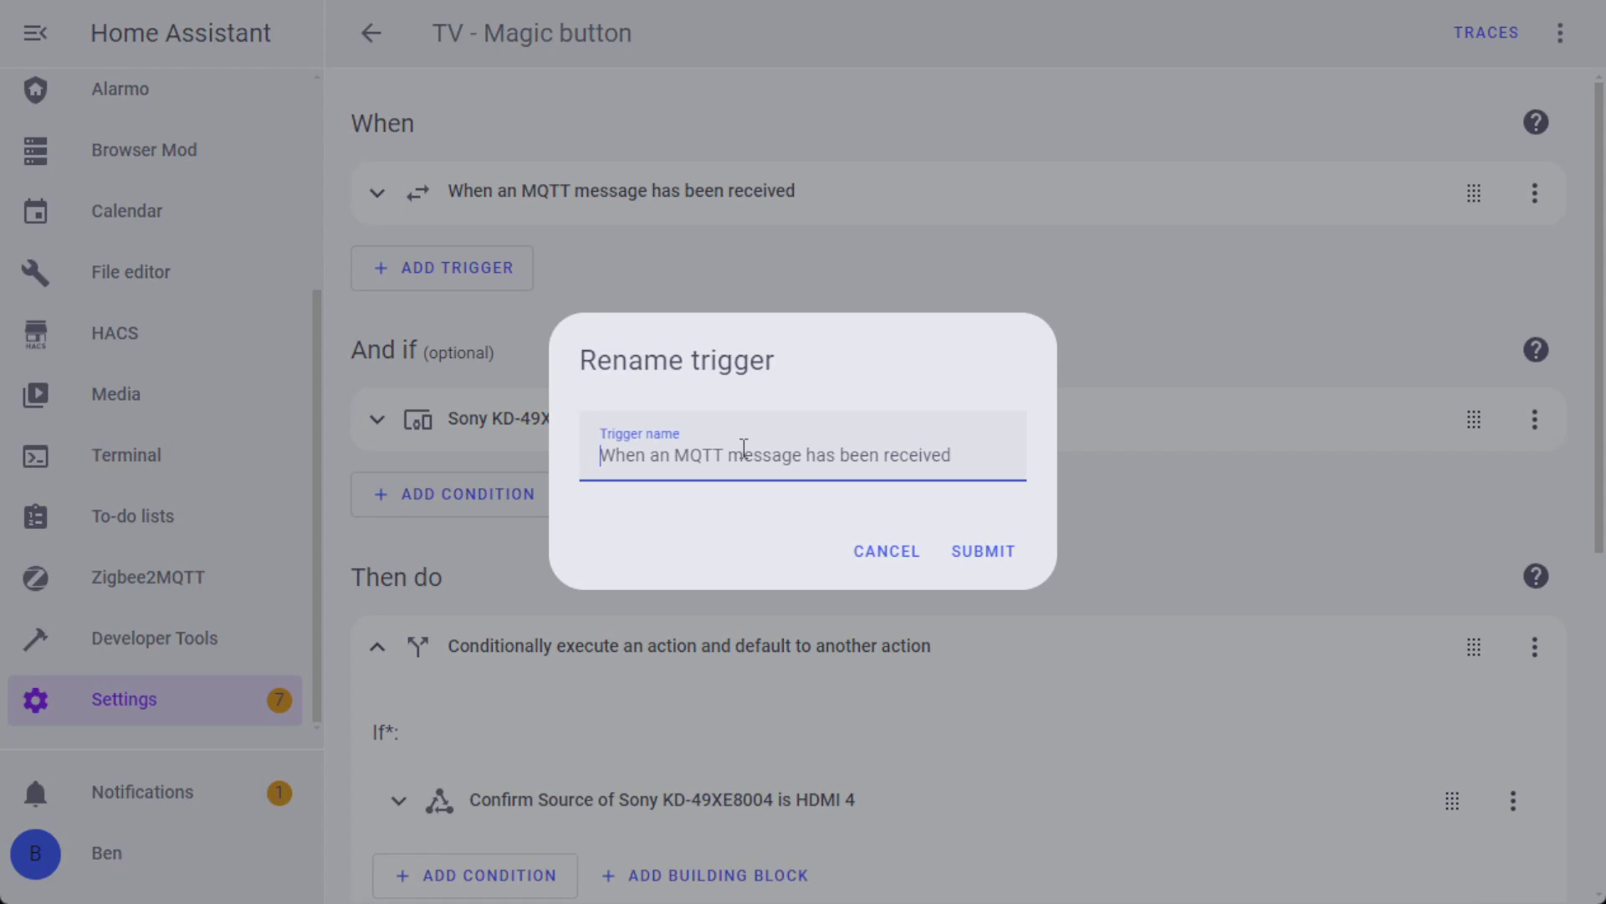
{"action": "type", "text": "Button is pr"}
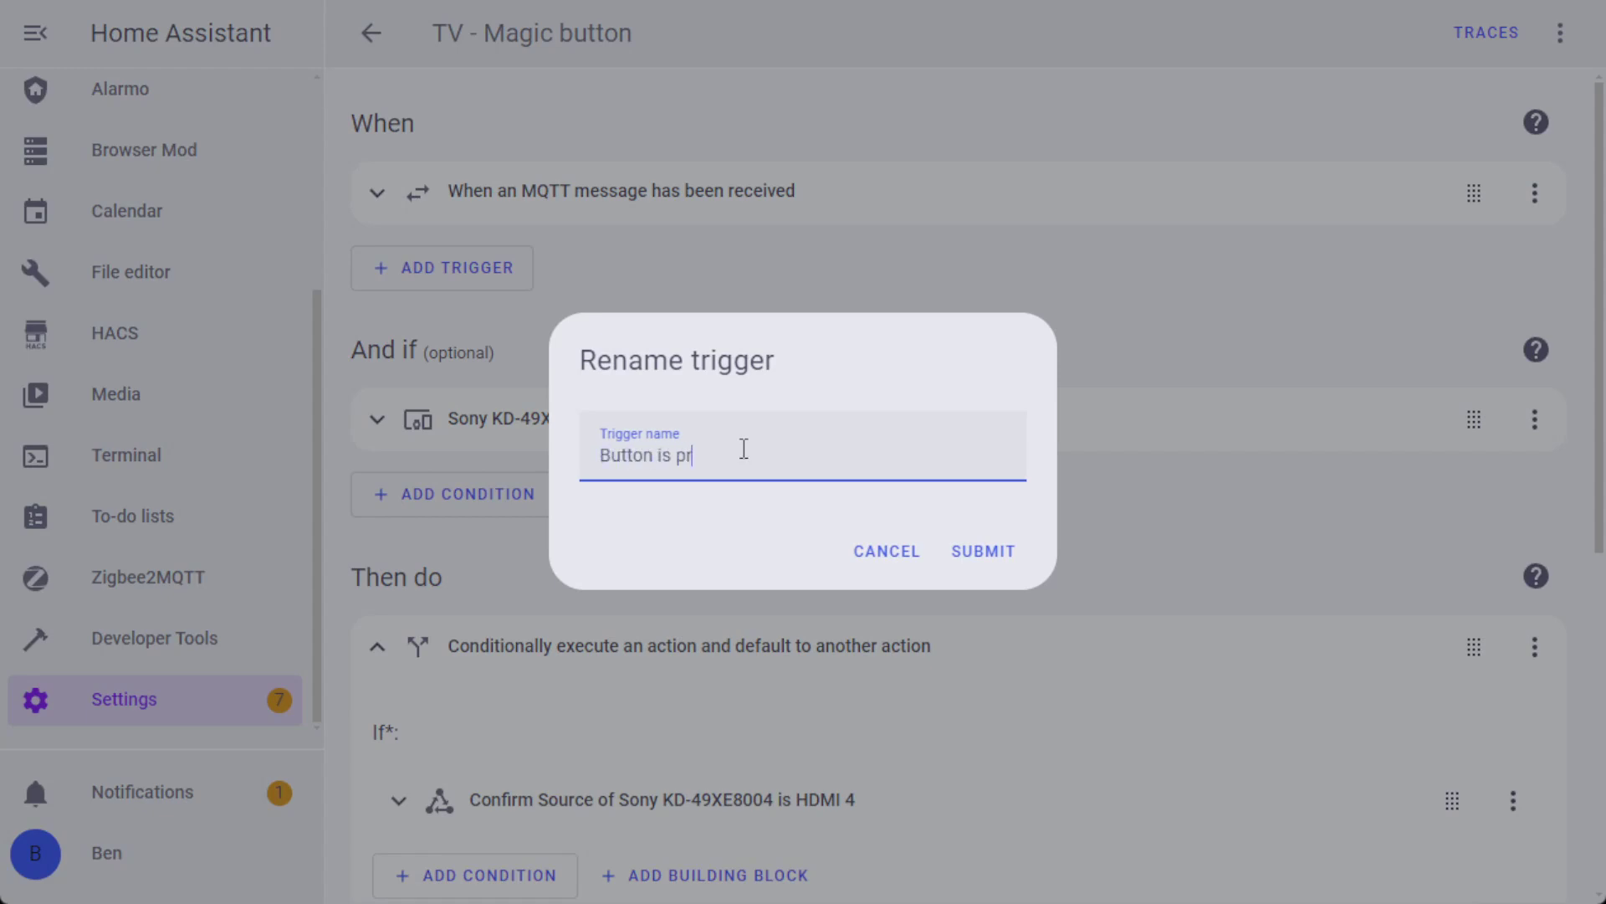
{"action": "type", "text": "essed"}
{"action": "key", "text": "Return"}
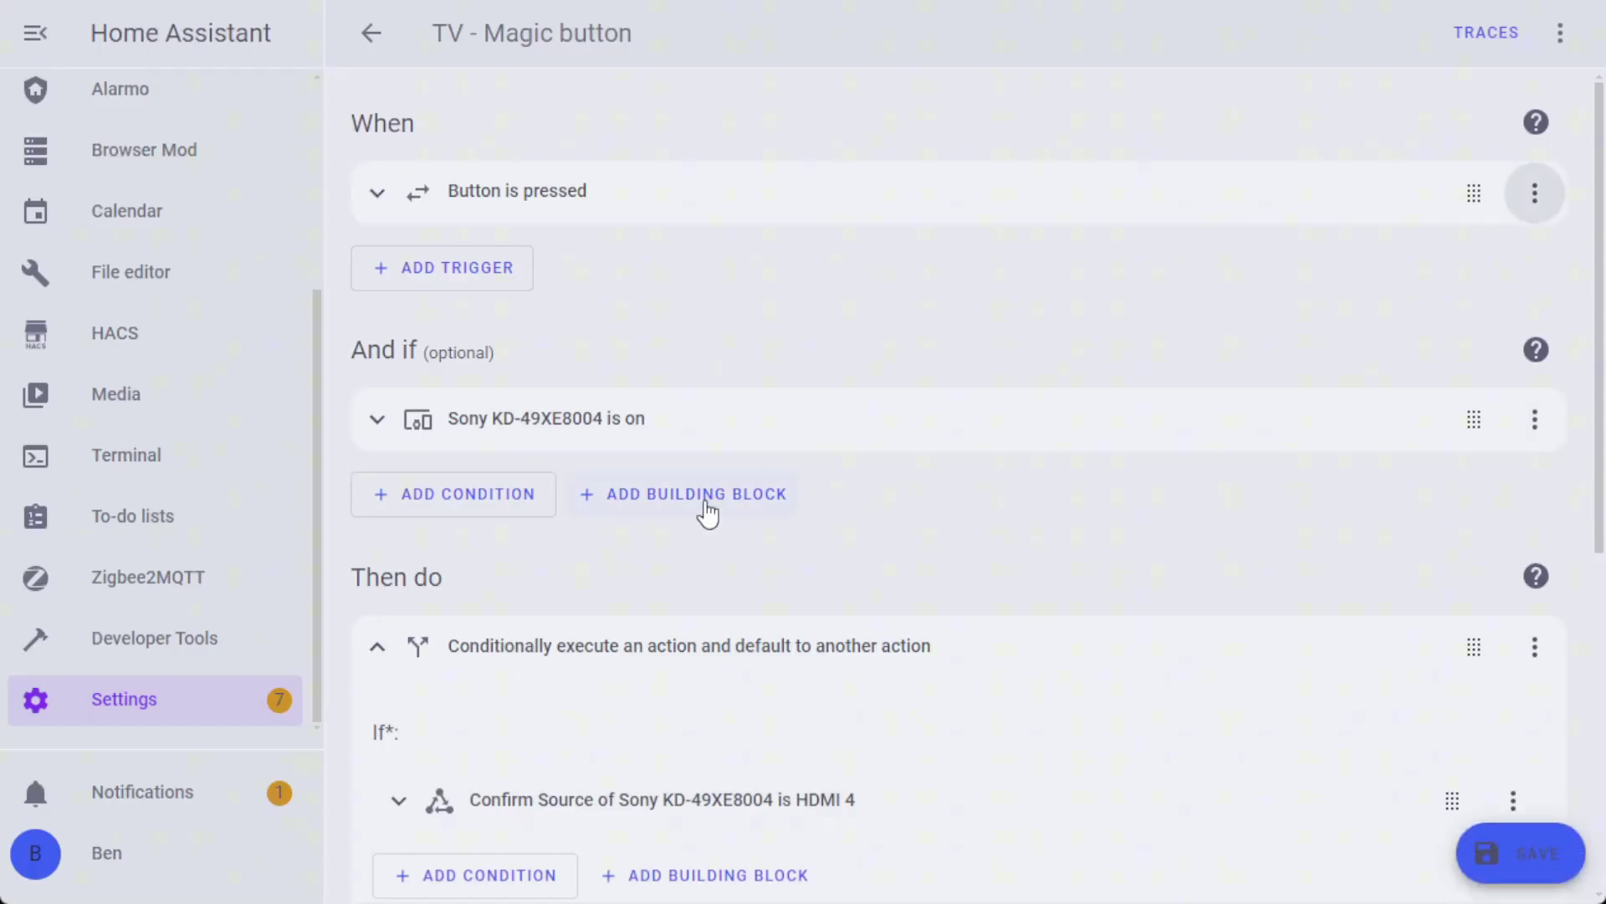
- Rename the conditions to 'TV is on' and 'TV is playing a video'
{"action": "left_click", "coordinate": [1535, 419]}
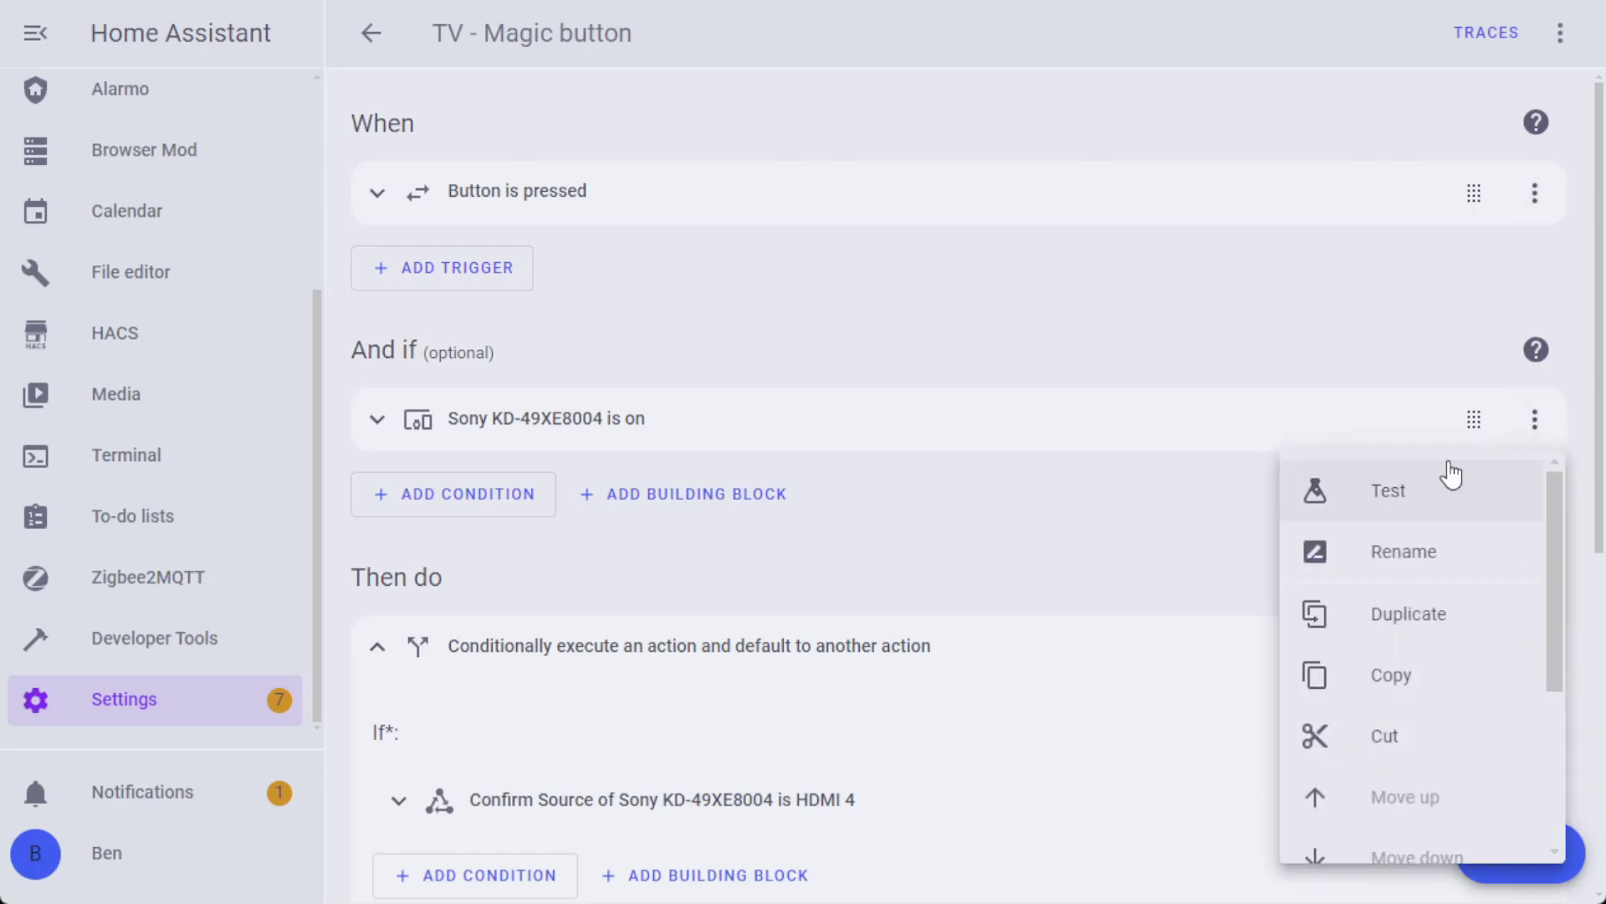
{"action": "left_click", "coordinate": [1404, 552]}
{"action": "type", "text": "T"}
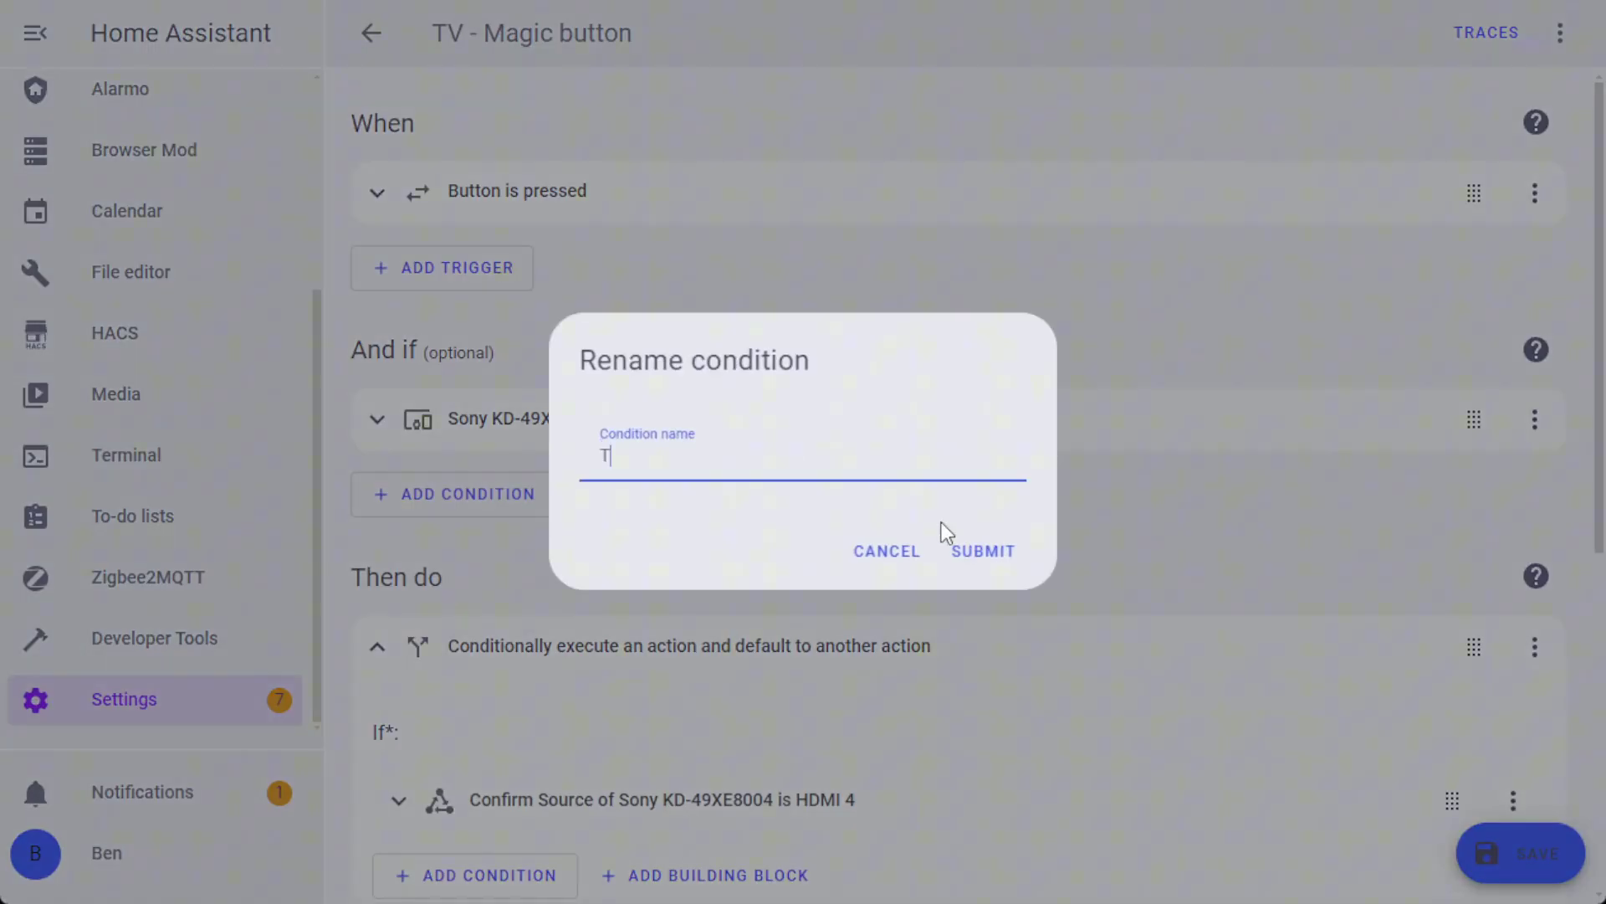
{"action": "type", "text": "V is on"}
{"action": "key", "text": "Return"}
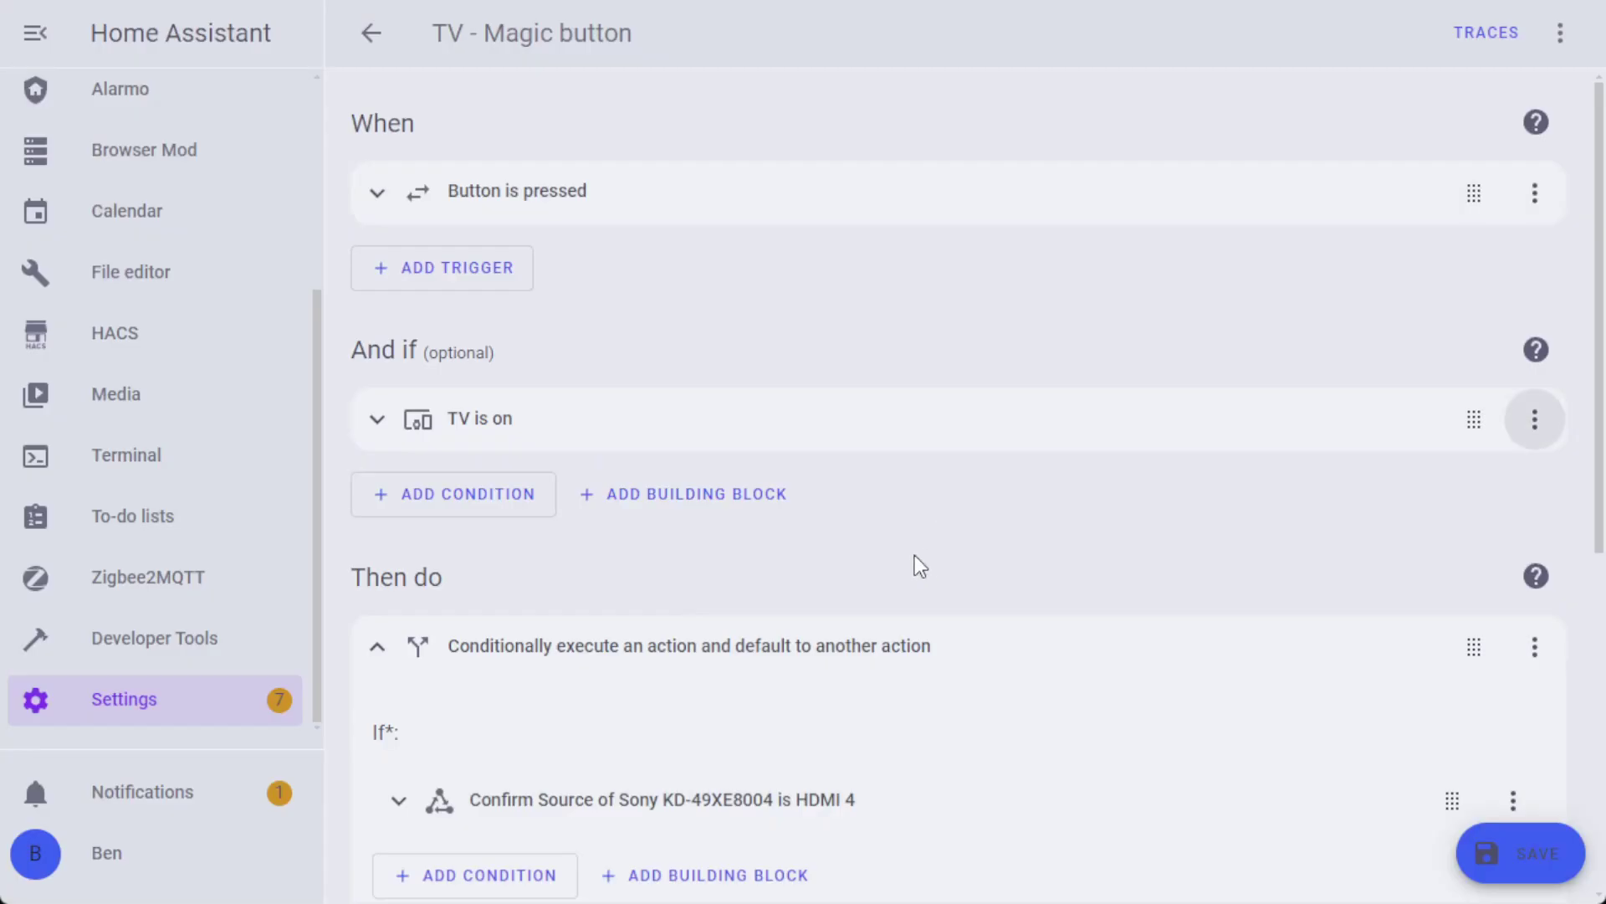
{"action": "scroll", "coordinate": [915, 555], "scroll_direction": "down", "scroll_amount": 5}
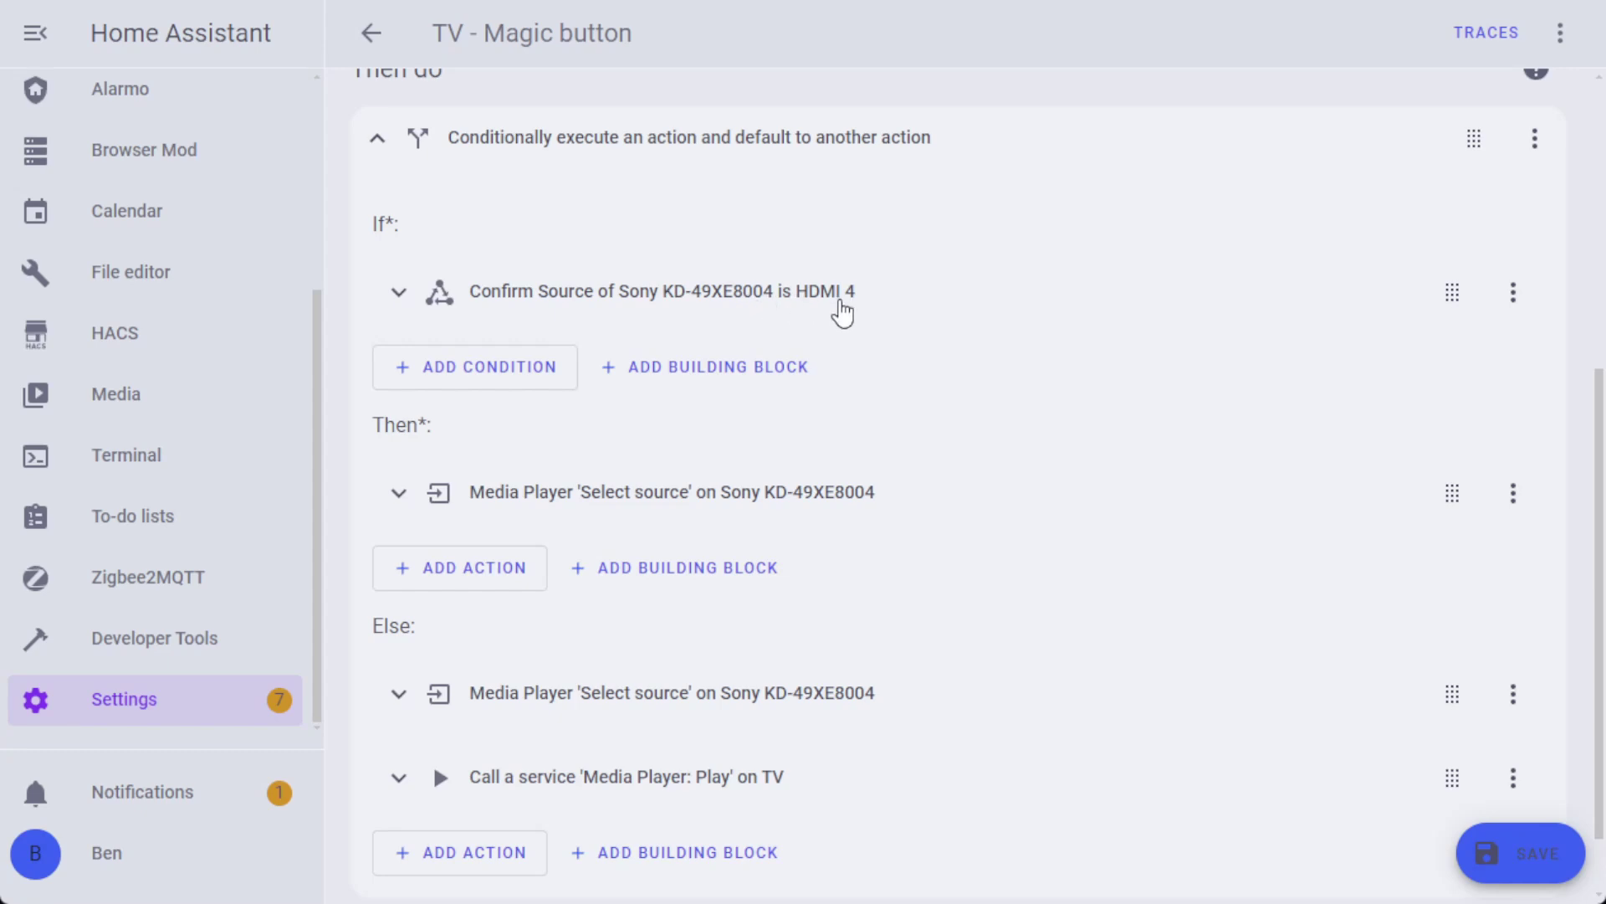
{"action": "left_click", "coordinate": [1513, 294]}
{"action": "left_click", "coordinate": [1427, 424]}
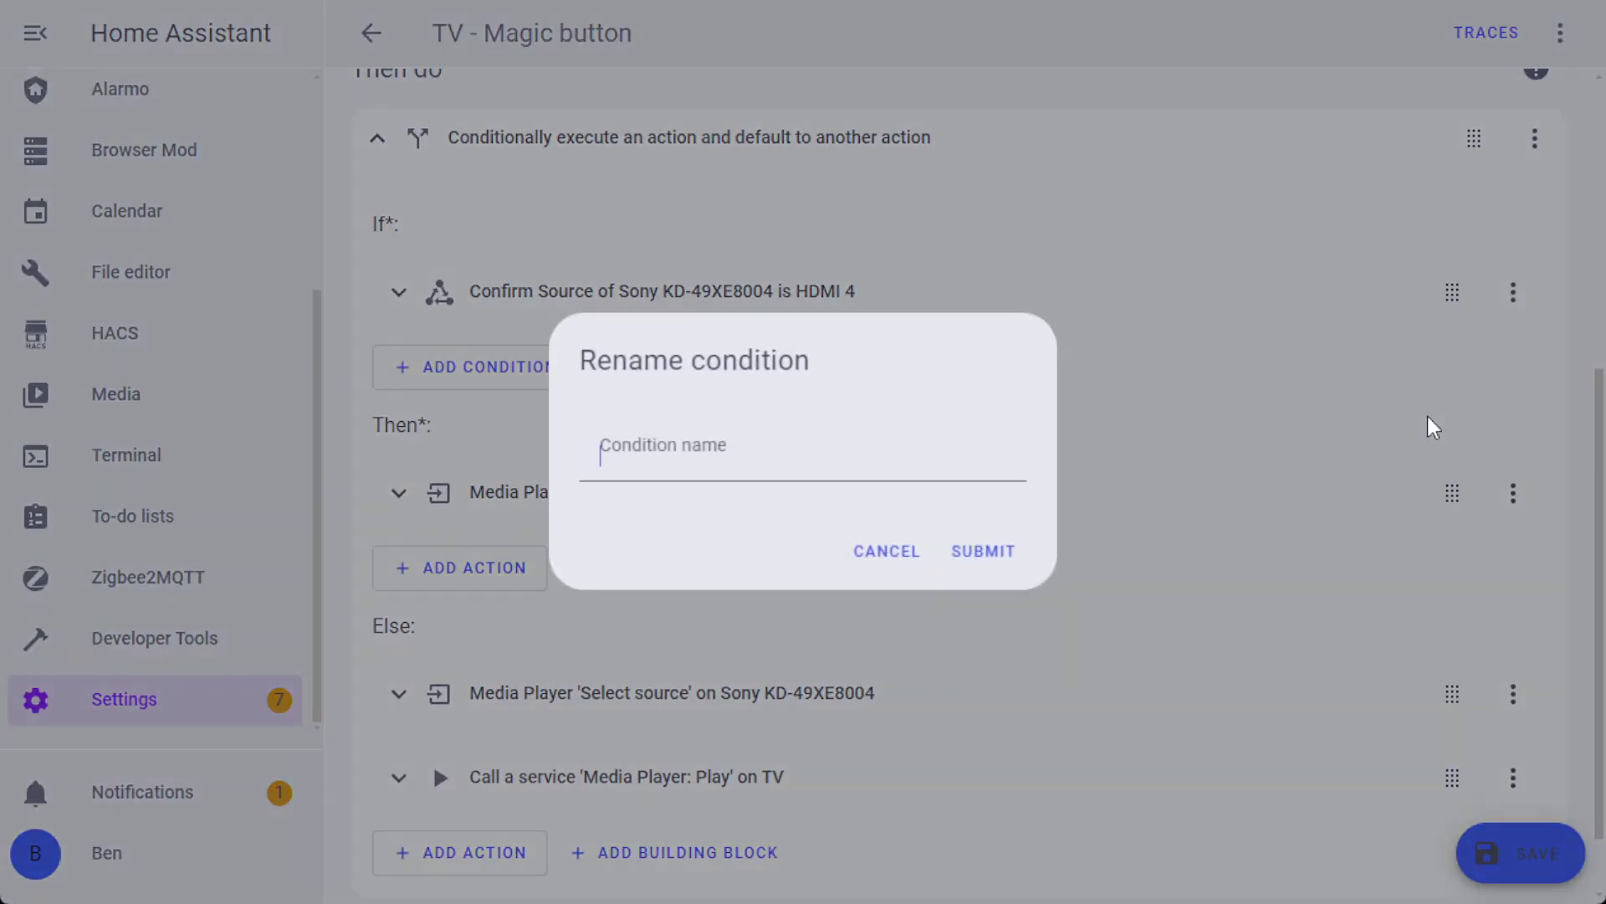
{"action": "type", "text": "TV is playing a"}
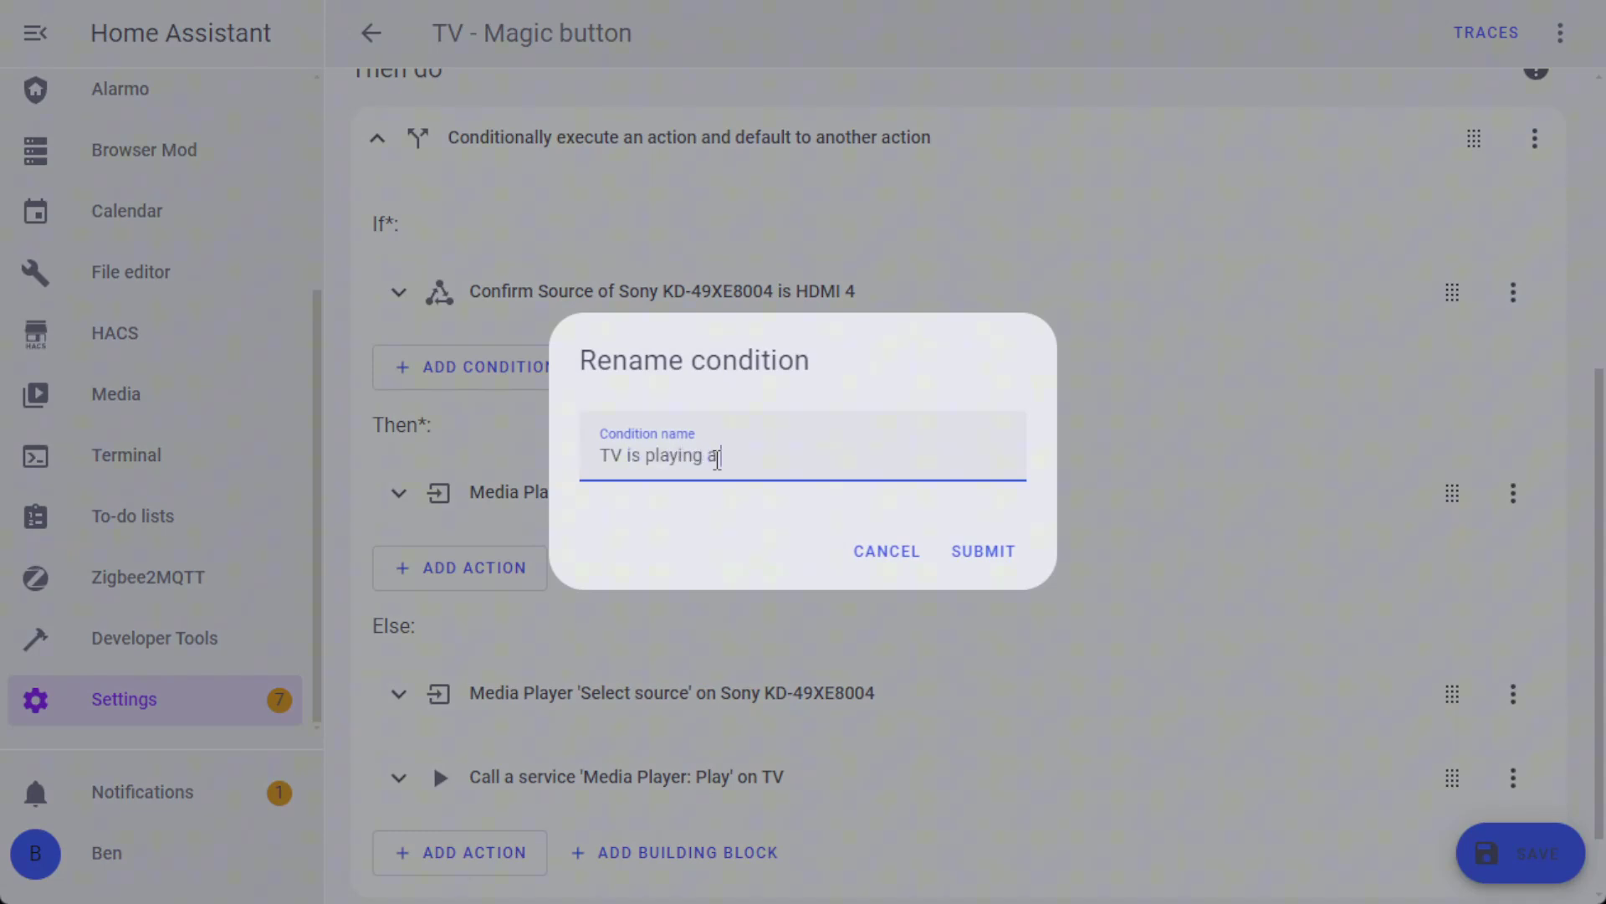
{"action": "type", "text": " video"}
{"action": "key", "text": "Return"}
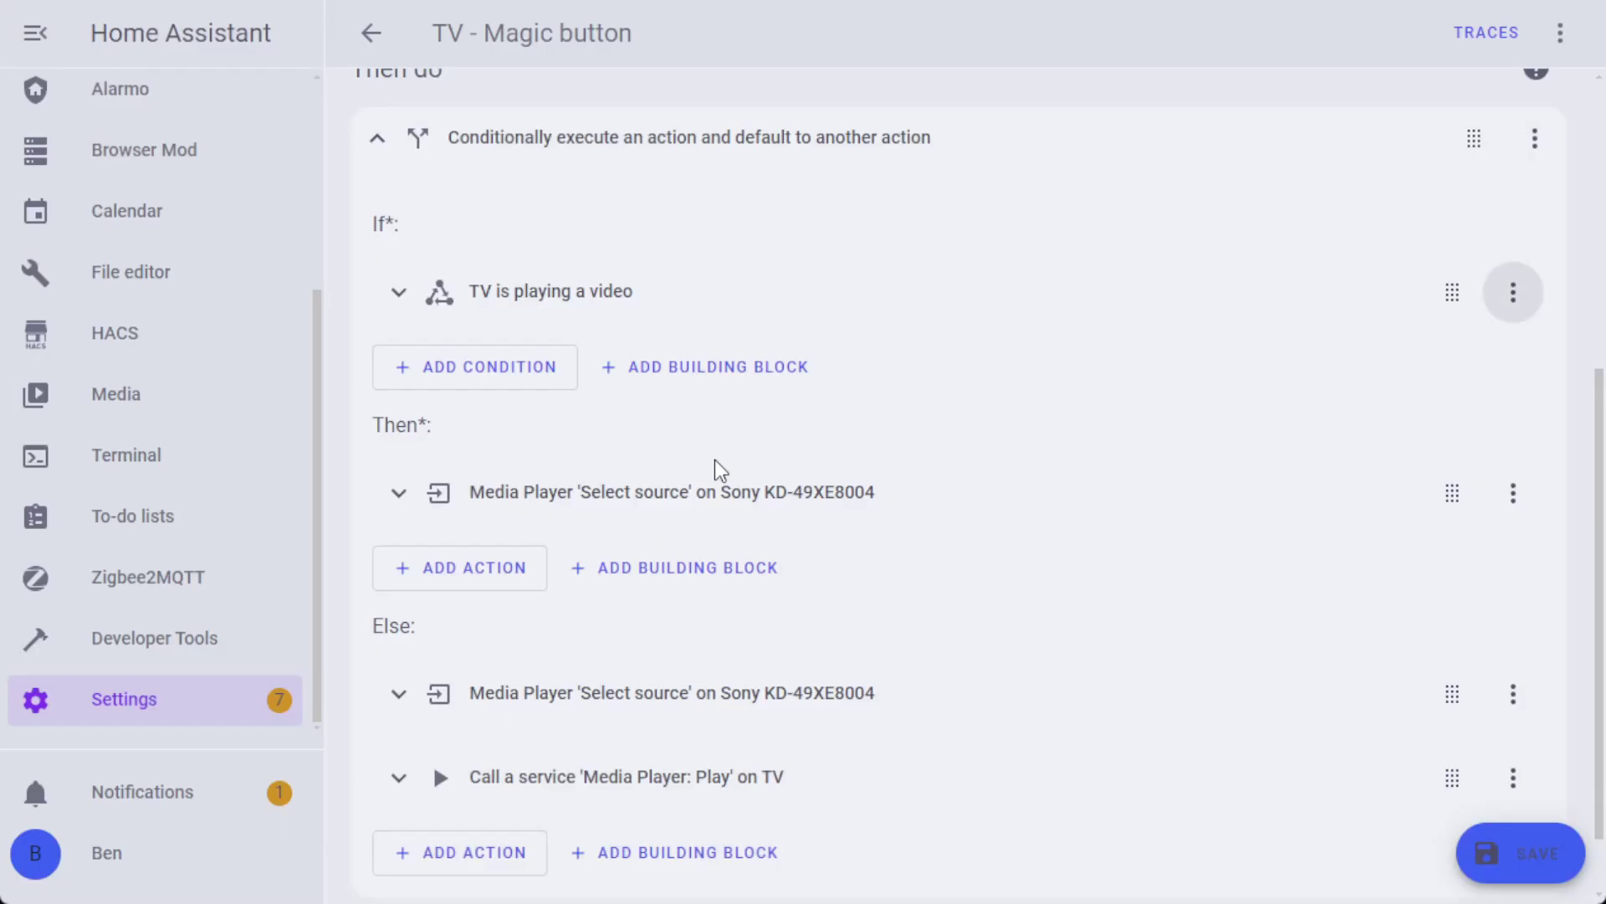
- Rename the Then select-source action to 'Set the birdbox input'
{"action": "left_click", "coordinate": [391, 497]}
{"action": "scroll", "coordinate": [714, 623], "scroll_direction": "down", "scroll_amount": 4}
{"action": "scroll", "coordinate": [459, 387], "scroll_direction": "up", "scroll_amount": 2}
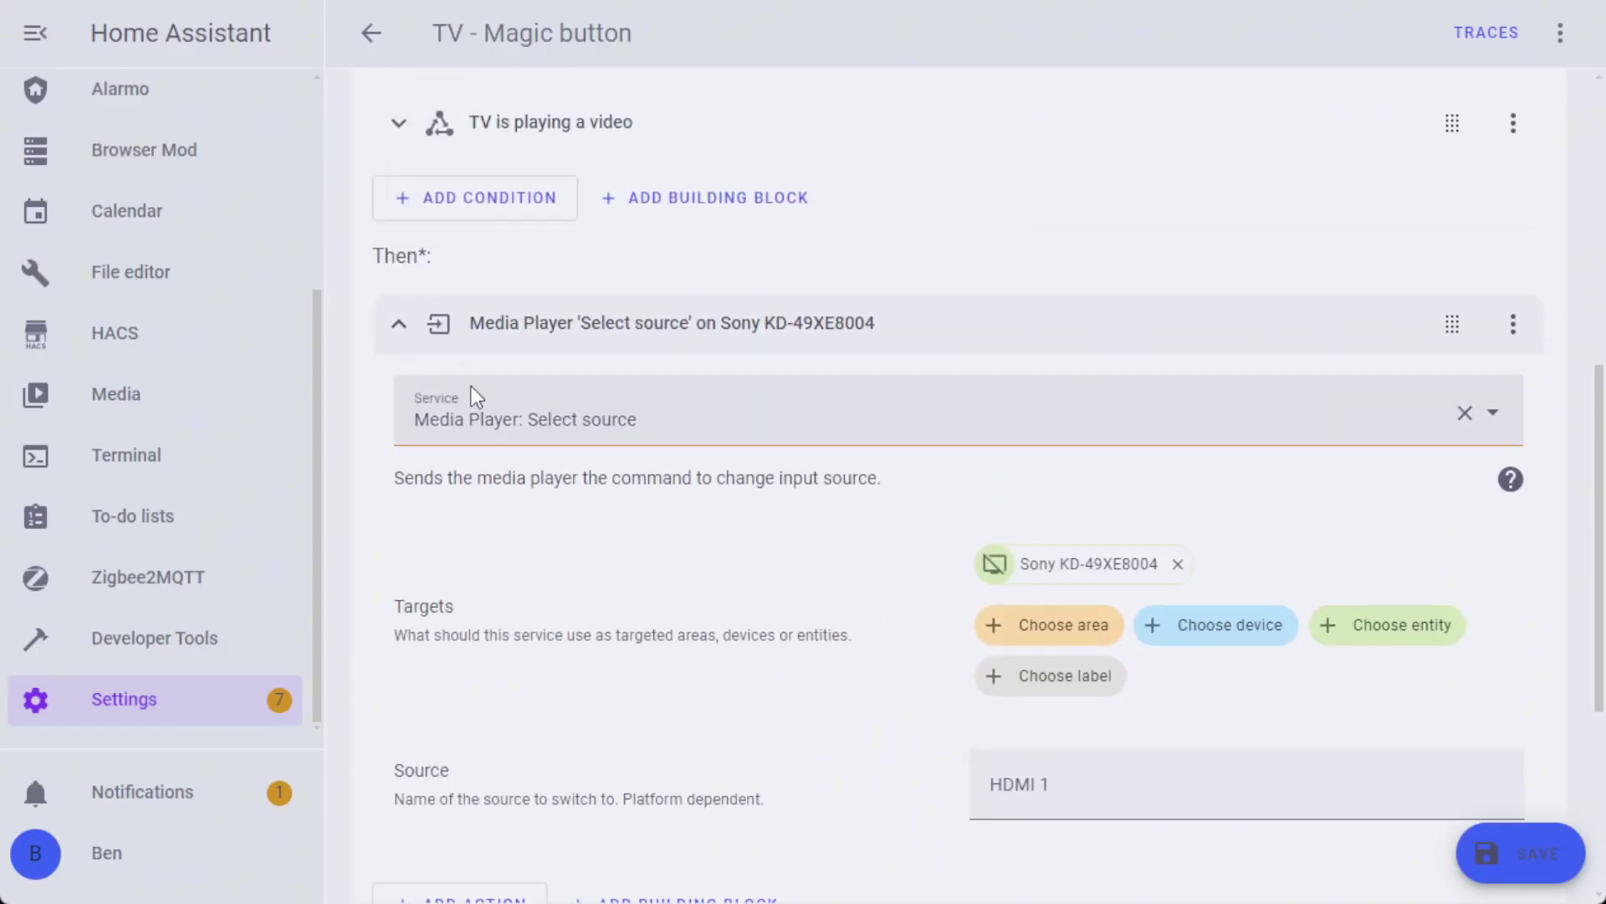
{"action": "left_click", "coordinate": [398, 325]}
{"action": "left_click", "coordinate": [1513, 406]}
{"action": "left_click", "coordinate": [1406, 538]}
{"action": "type", "text": "Set the"}
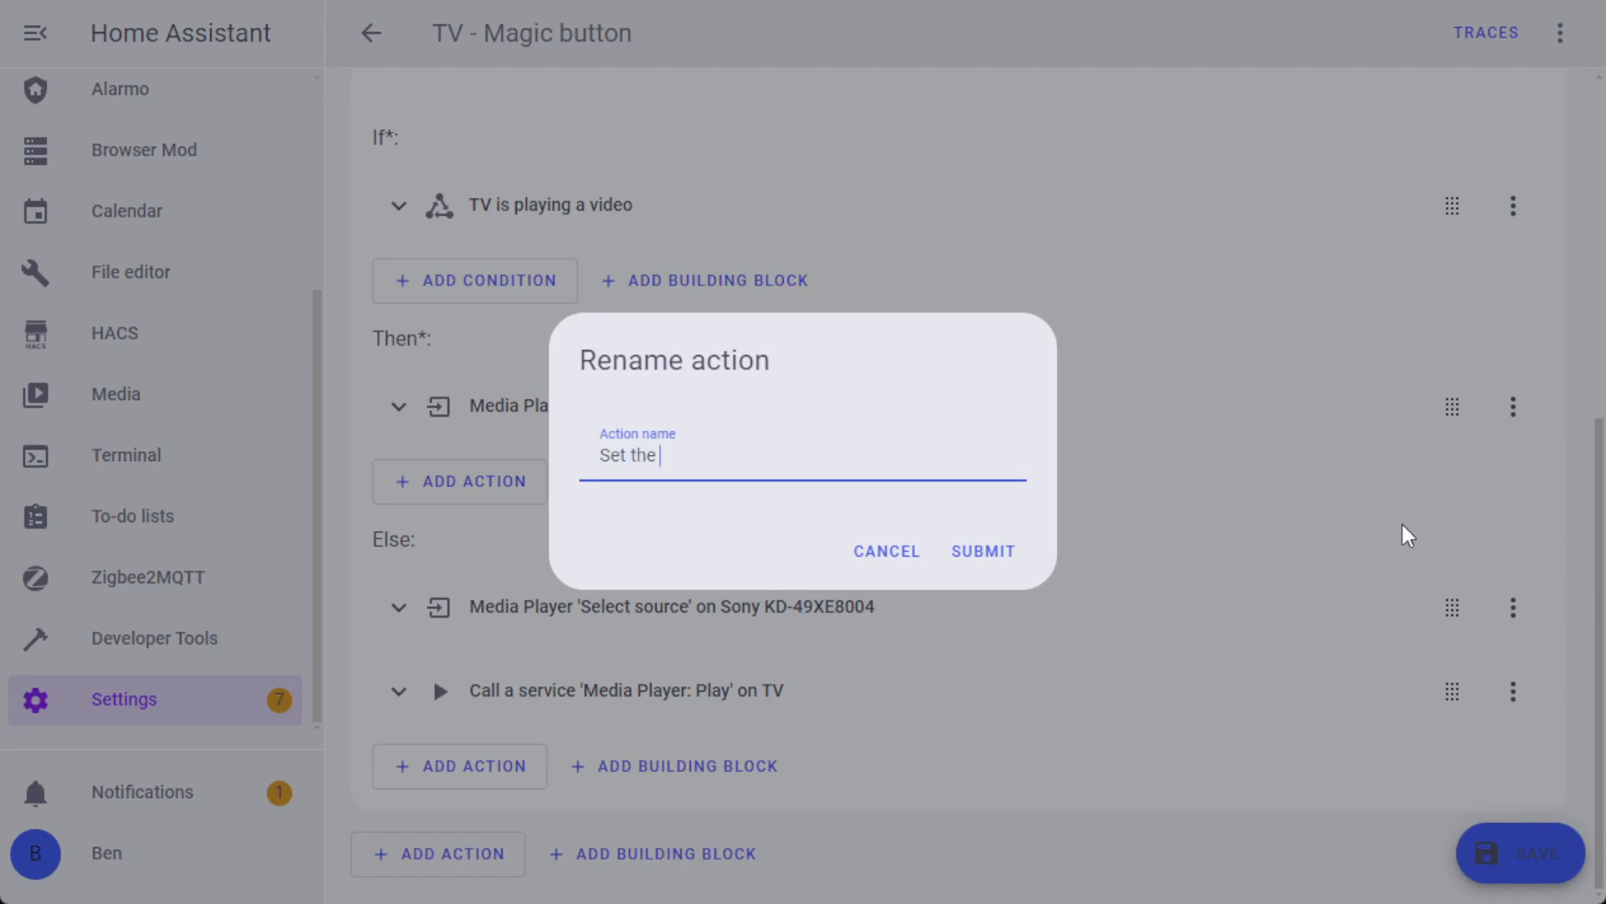
{"action": "type", "text": " birdbox input"}
{"action": "key", "text": "Return"}
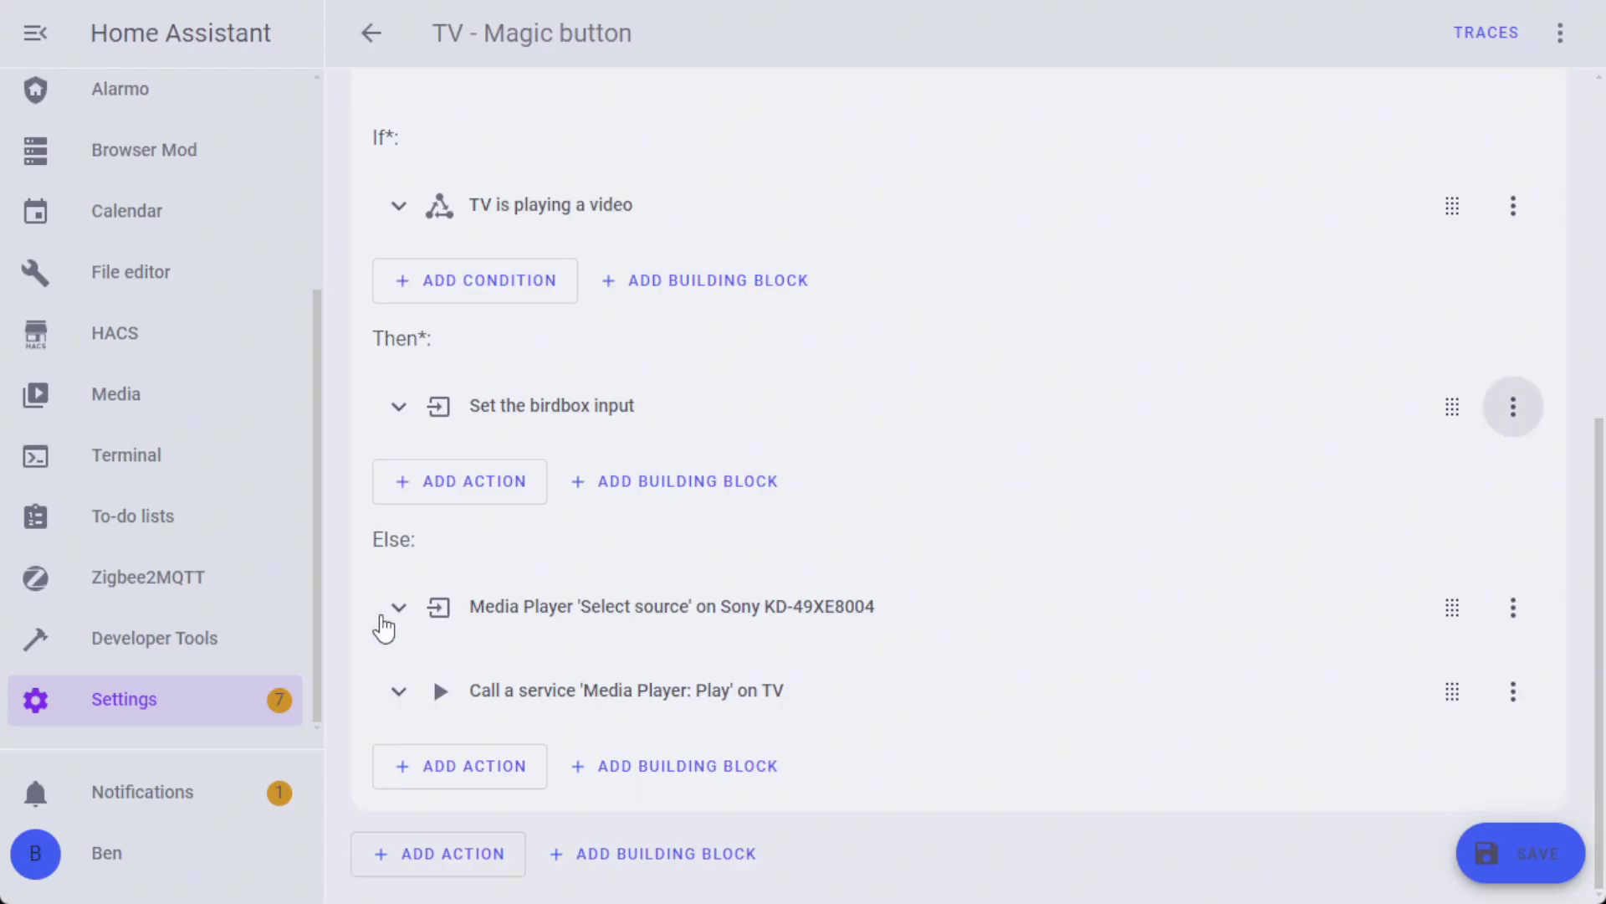
- Check the Else action's HDMI 4 source and rename it 'Set input source to Google Chromecast'
{"action": "scroll", "coordinate": [536, 378], "scroll_direction": "up", "scroll_amount": 2}
{"action": "scroll", "coordinate": [555, 450], "scroll_direction": "down", "scroll_amount": 2}
{"action": "left_click", "coordinate": [398, 607]}
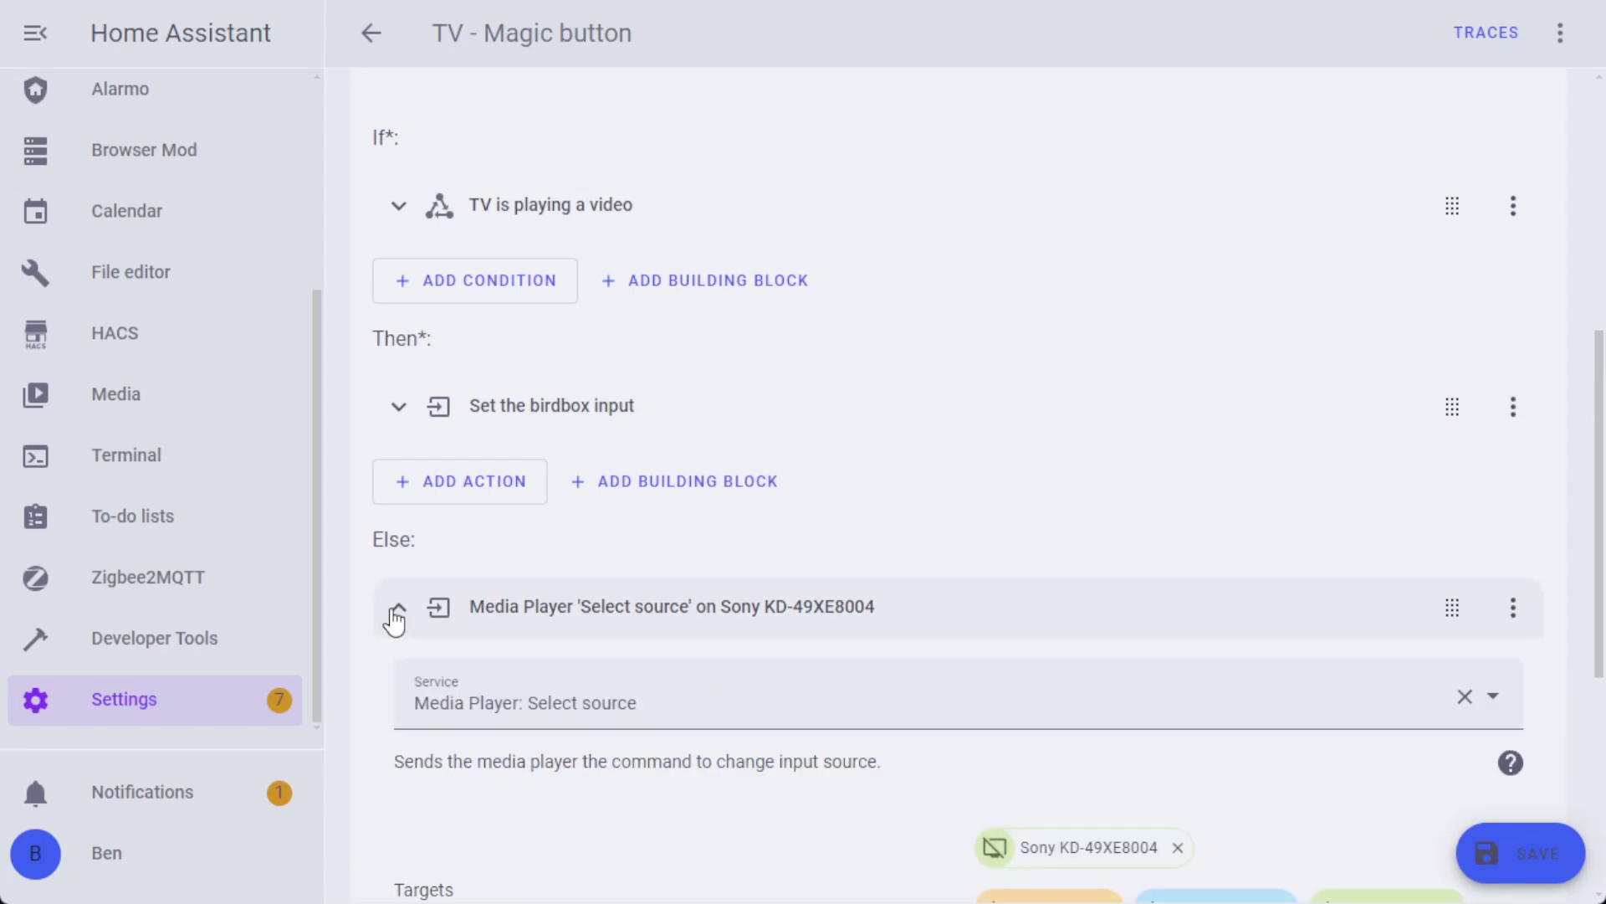
{"action": "scroll", "coordinate": [393, 619], "scroll_direction": "down", "scroll_amount": 6}
{"action": "left_click_drag", "start_coordinate": [1094, 563], "coordinate": [942, 569]}
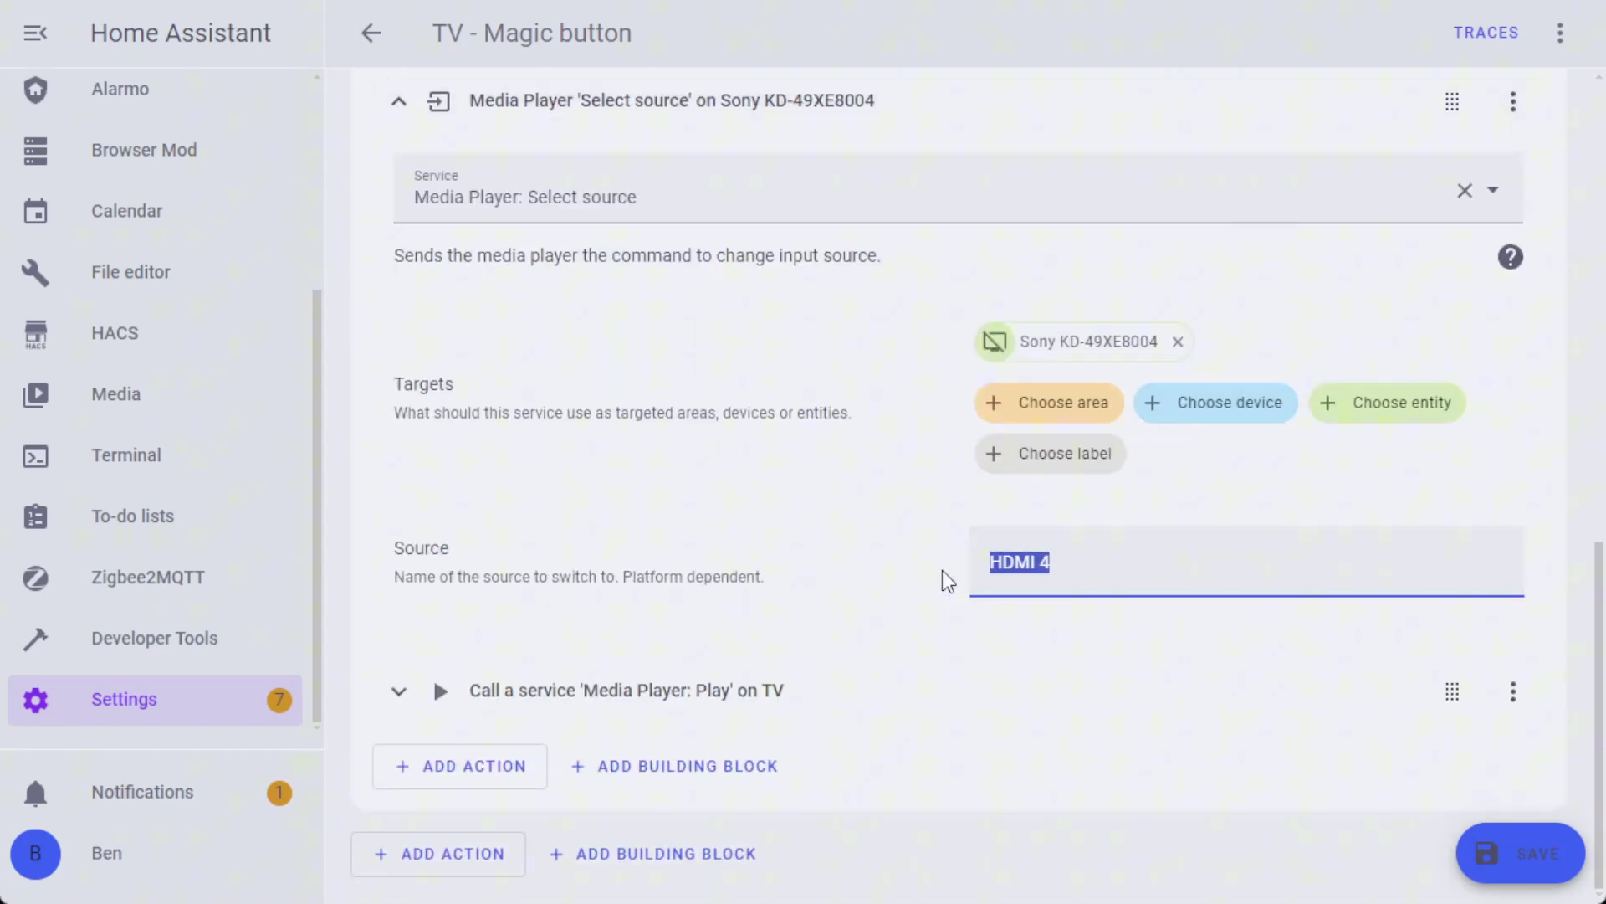
{"action": "left_click", "coordinate": [840, 577]}
{"action": "scroll", "coordinate": [686, 559], "scroll_direction": "up", "scroll_amount": 4}
{"action": "left_click", "coordinate": [398, 438]}
{"action": "left_click", "coordinate": [1512, 607]}
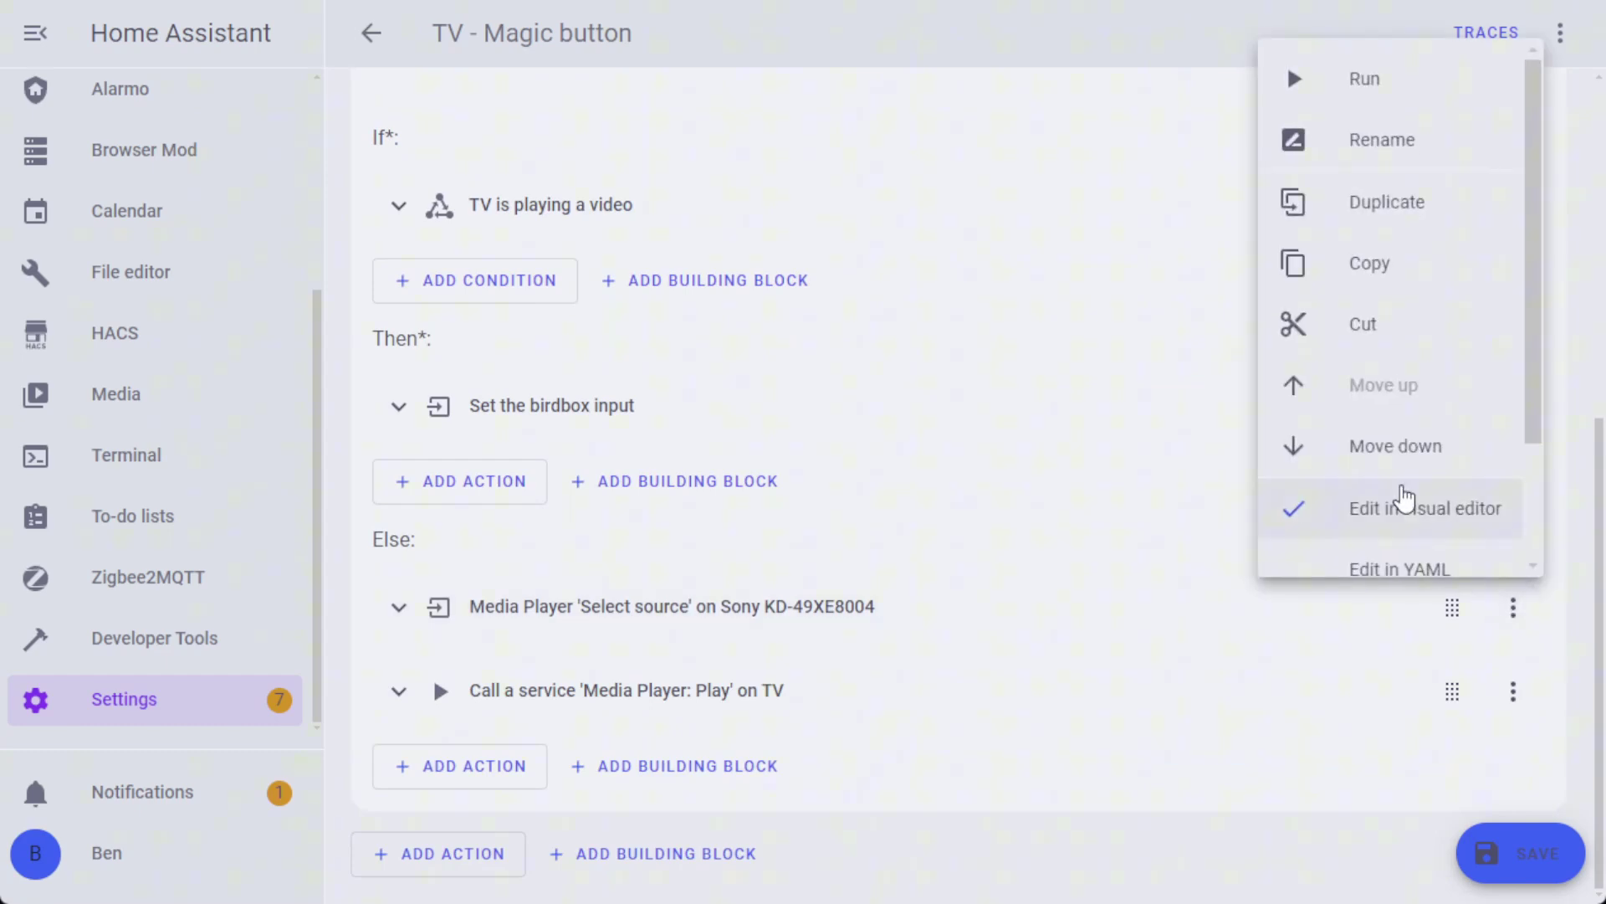
{"action": "left_click", "coordinate": [1414, 151]}
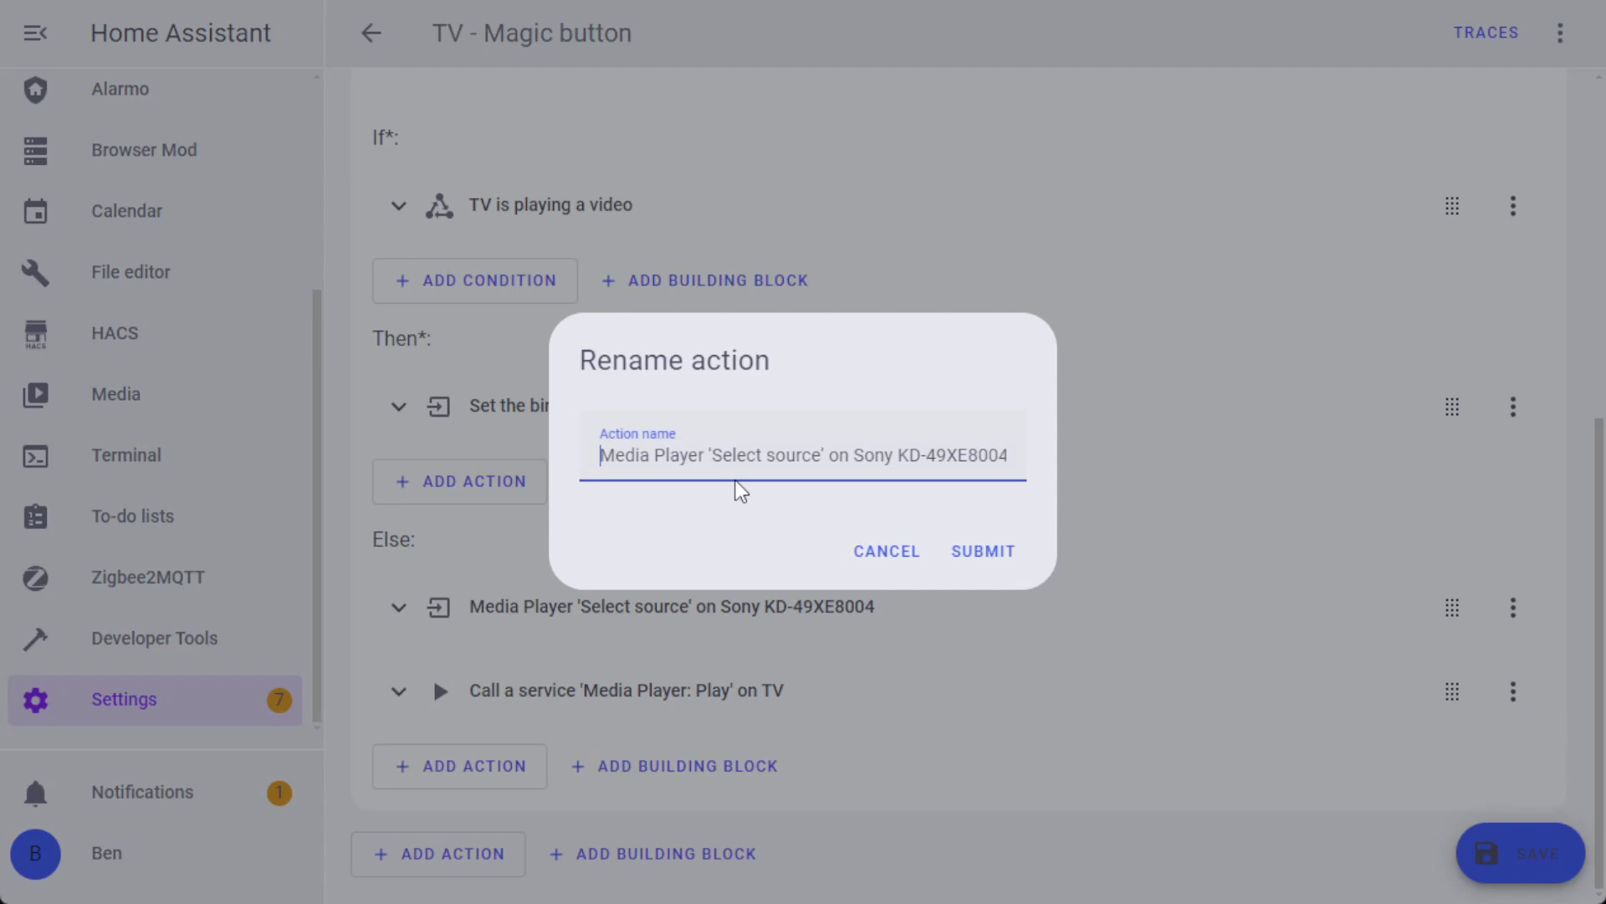
{"action": "type", "text": "Set input source to Google Chro"}
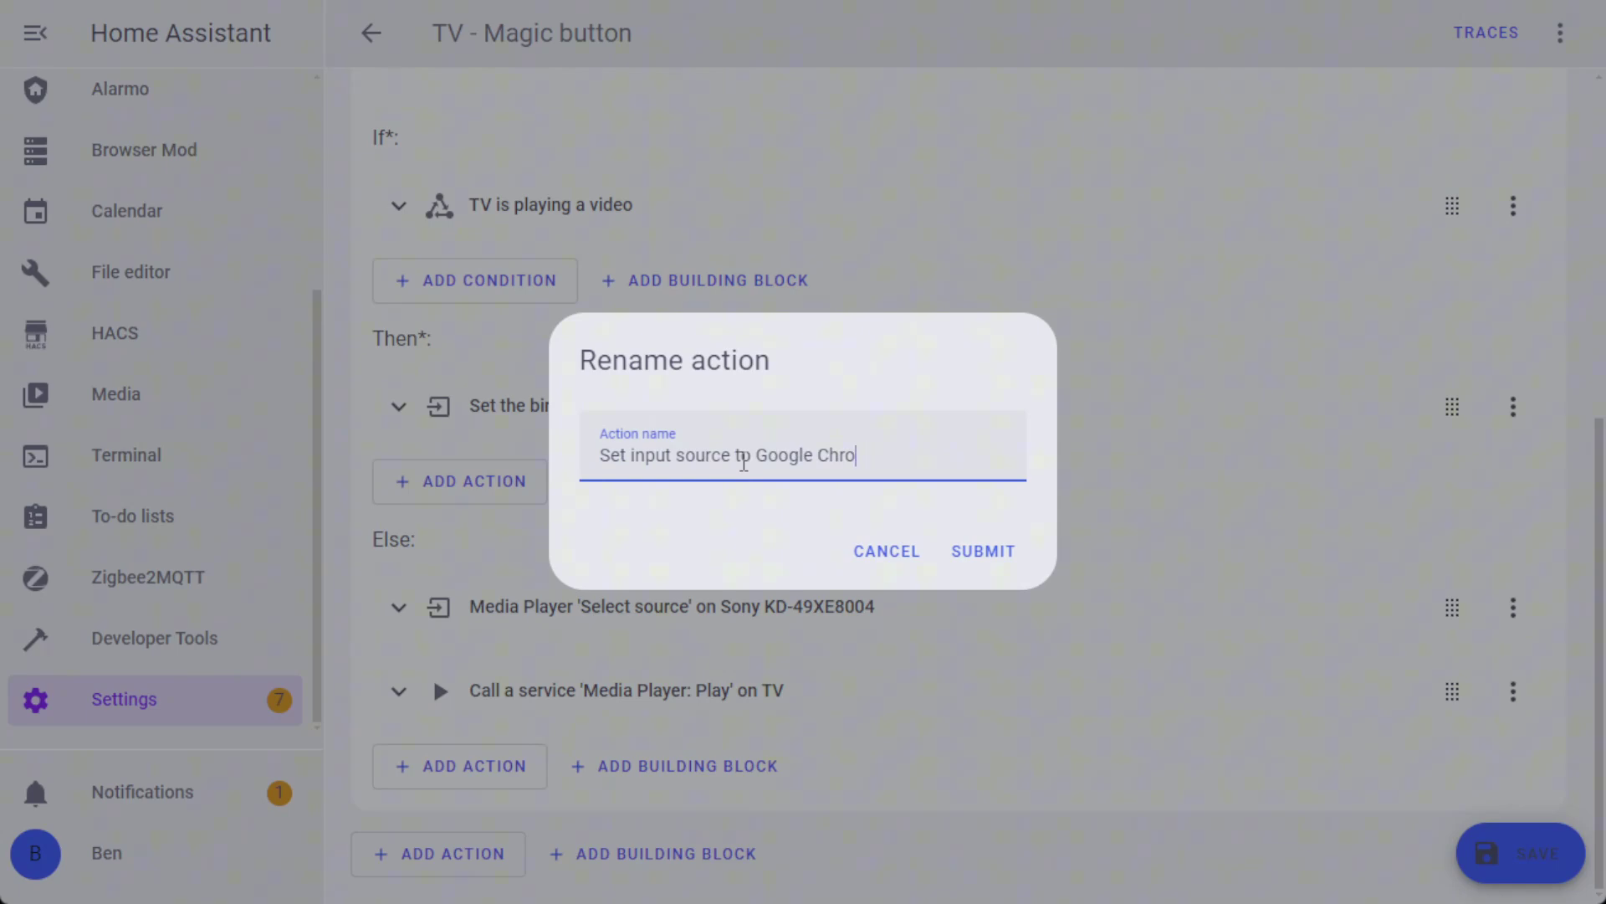
{"action": "type", "text": "mecast"}
{"action": "key", "text": "Return"}
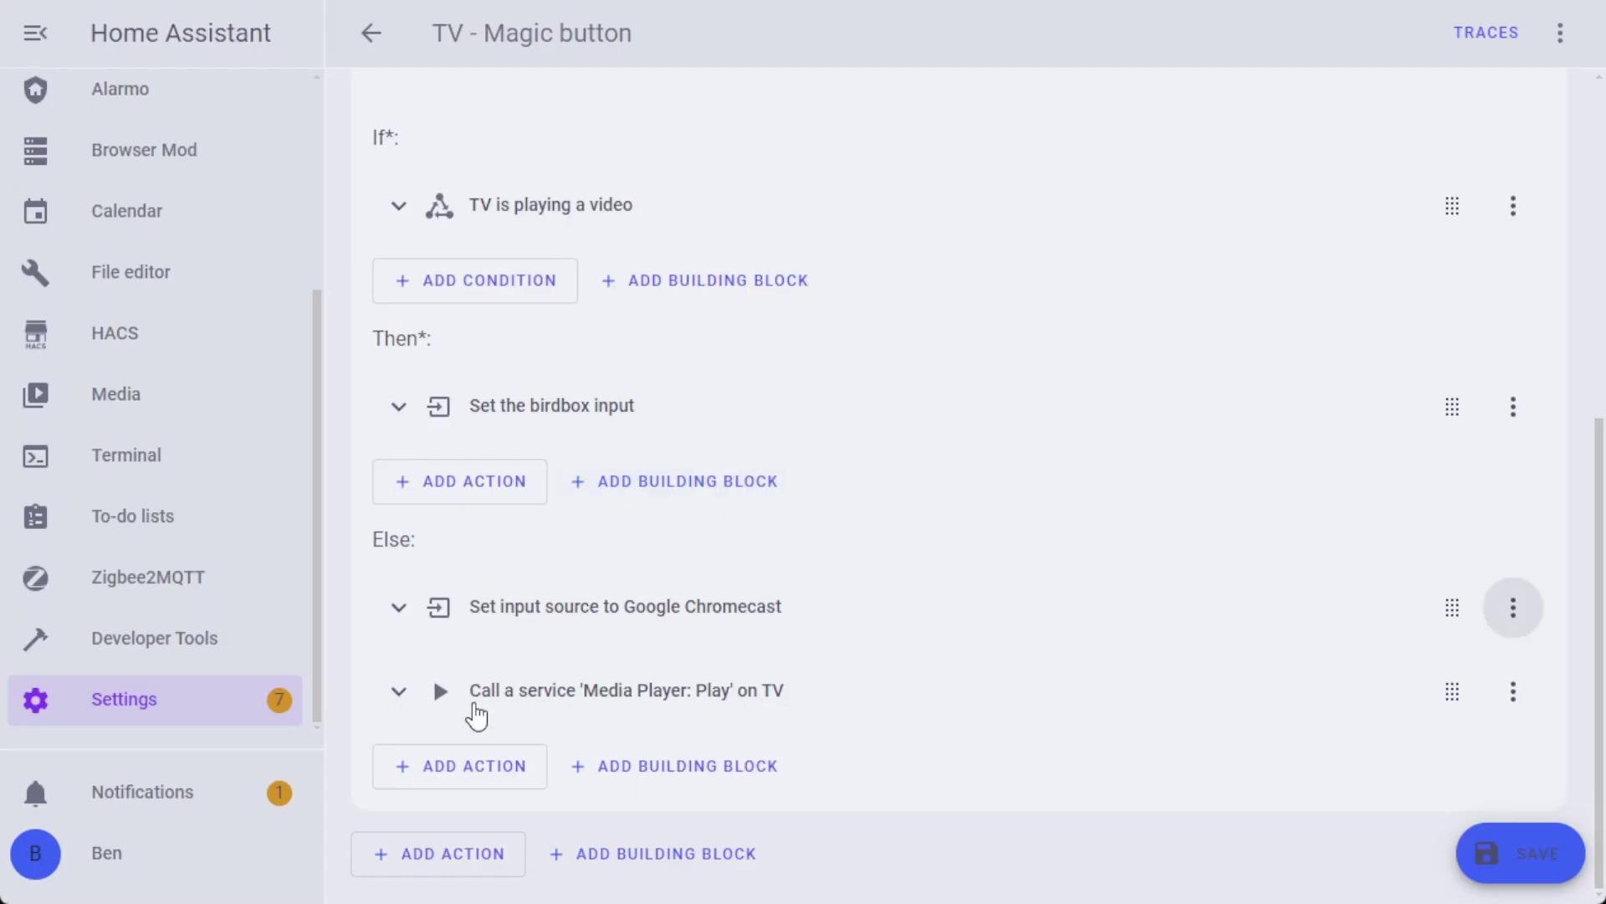
- Inspect the Media Player Play action and rename it 'Resume playing'
{"action": "left_click", "coordinate": [397, 691]}
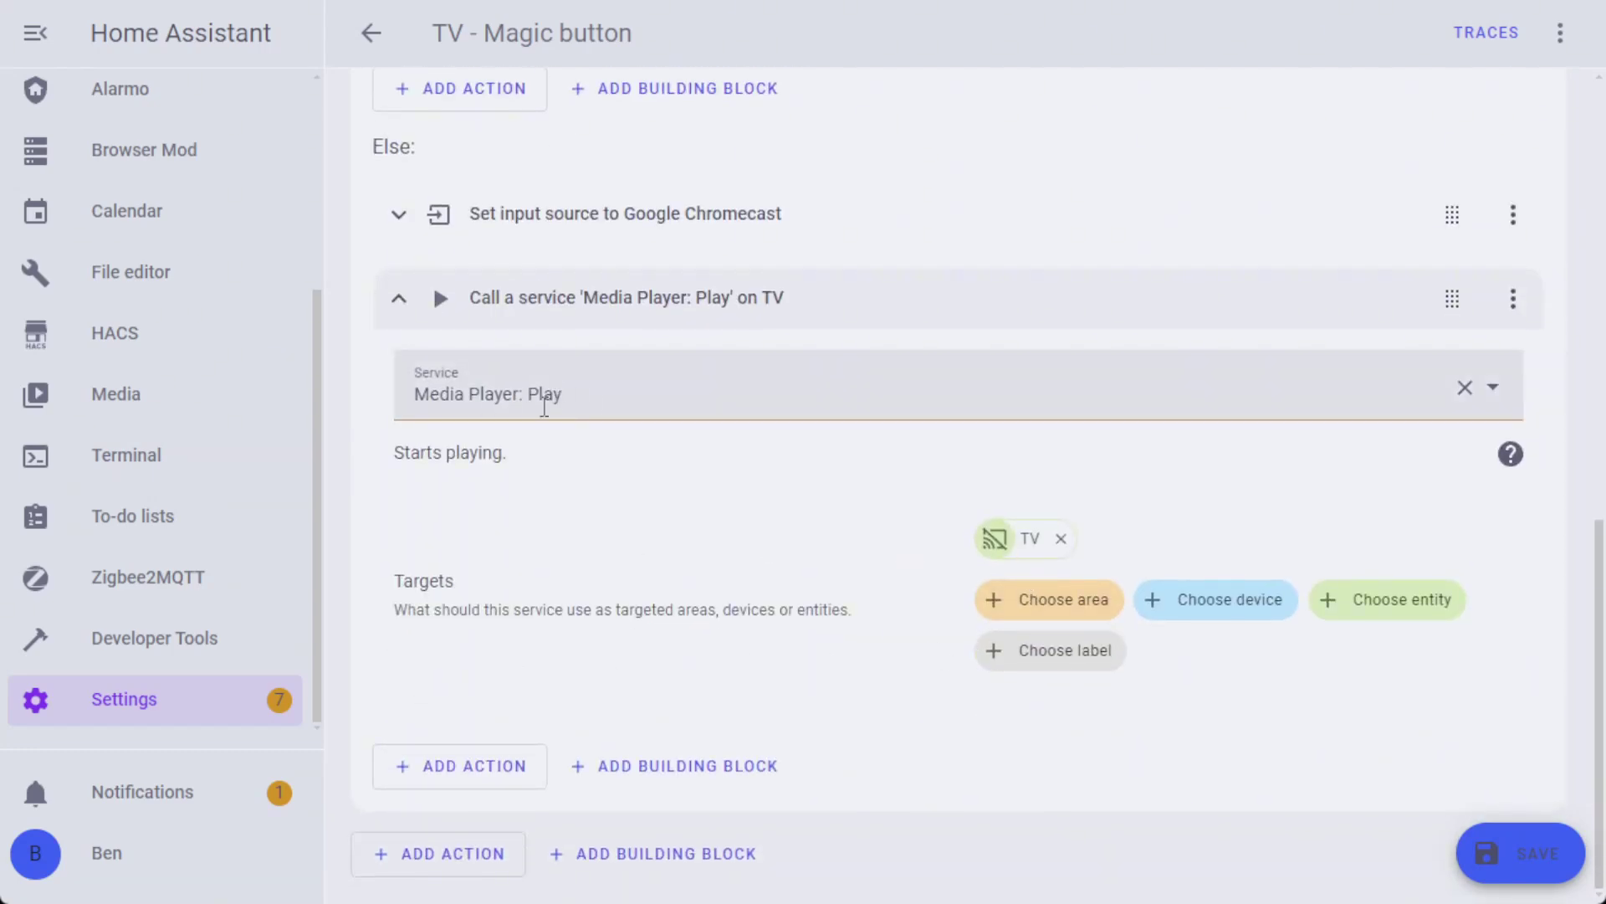
{"action": "left_click", "coordinate": [485, 378]}
{"action": "left_click", "coordinate": [399, 299]}
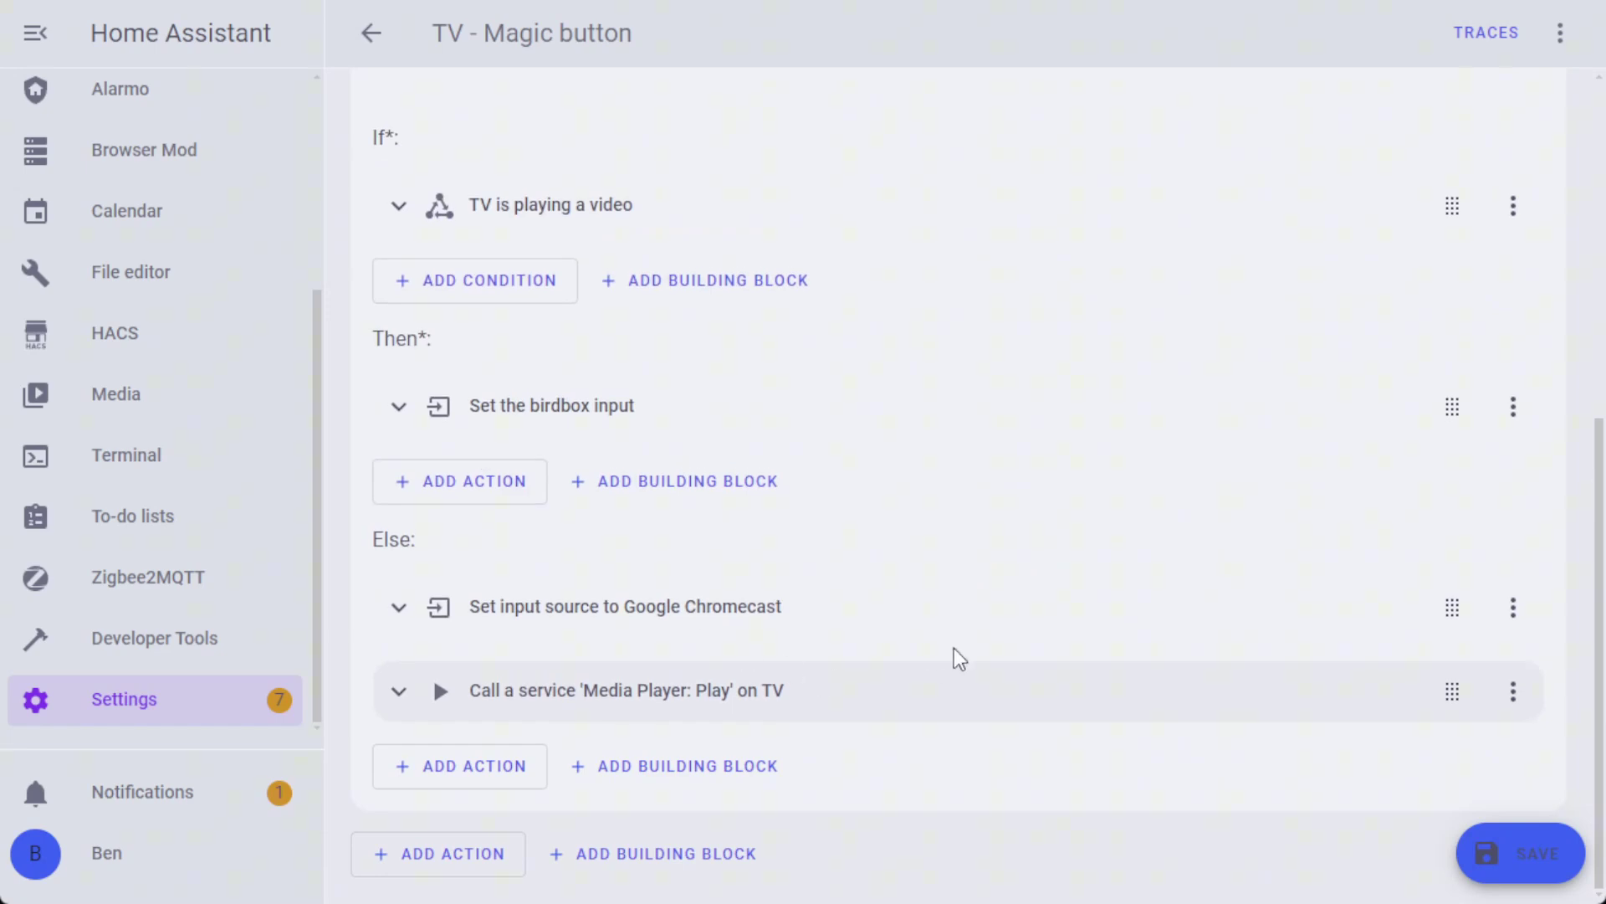
{"action": "left_click", "coordinate": [1515, 703]}
{"action": "left_click", "coordinate": [1398, 134]}
{"action": "type", "text": "Resume playing"}
{"action": "key", "text": "Return"}
{"action": "scroll", "coordinate": [1169, 407], "scroll_direction": "up", "scroll_amount": 7}
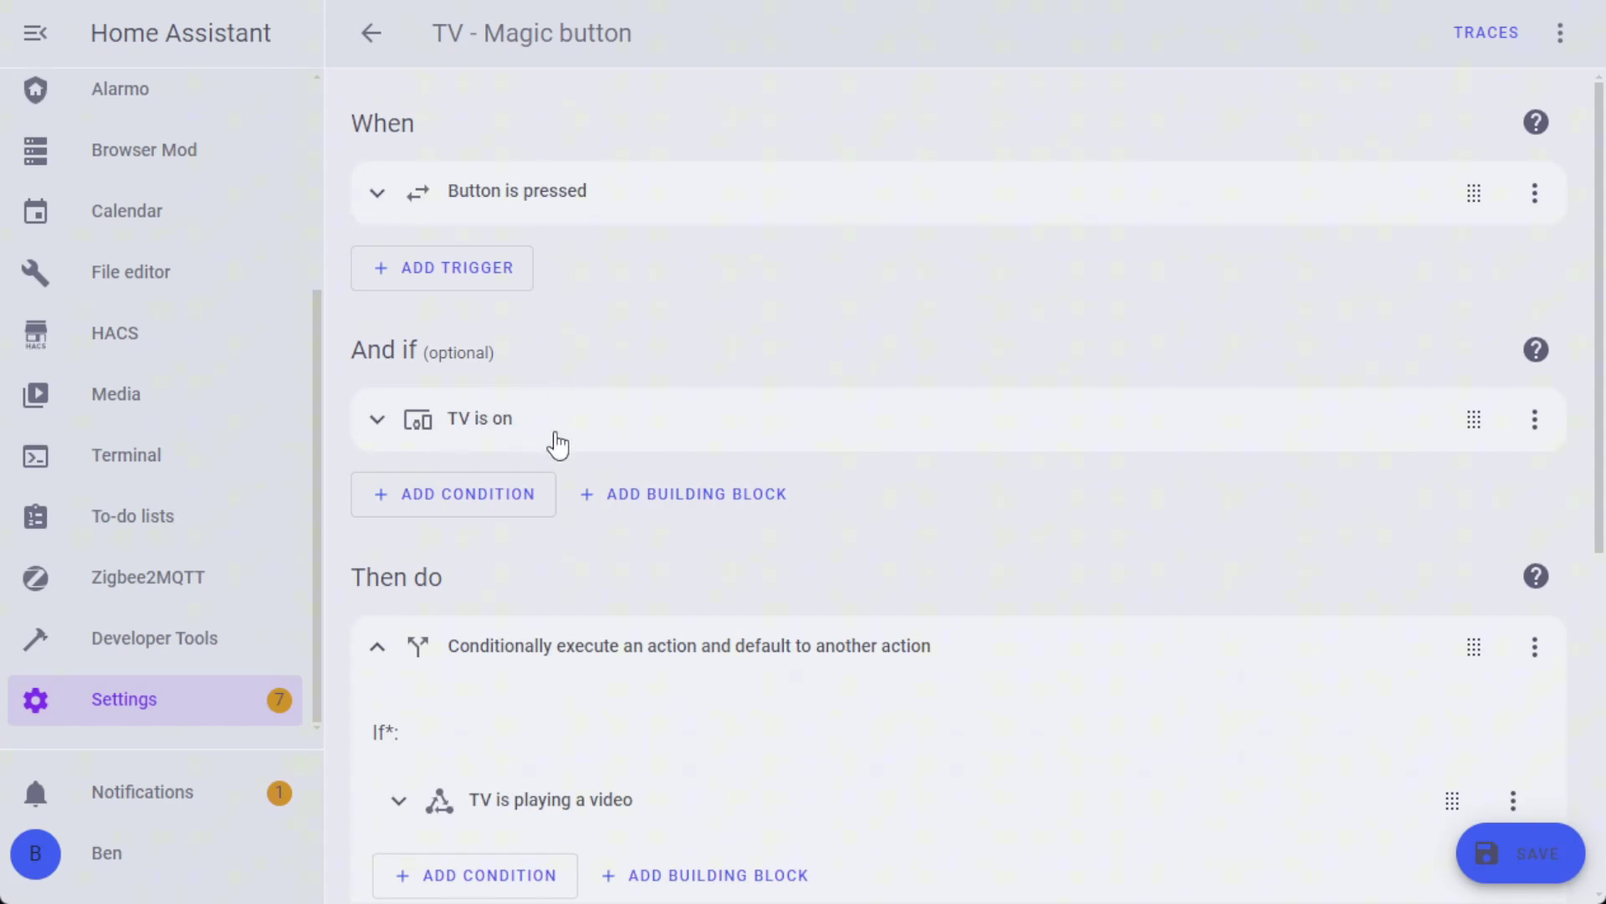
{"action": "scroll", "coordinate": [887, 410], "scroll_direction": "down", "scroll_amount": 6}
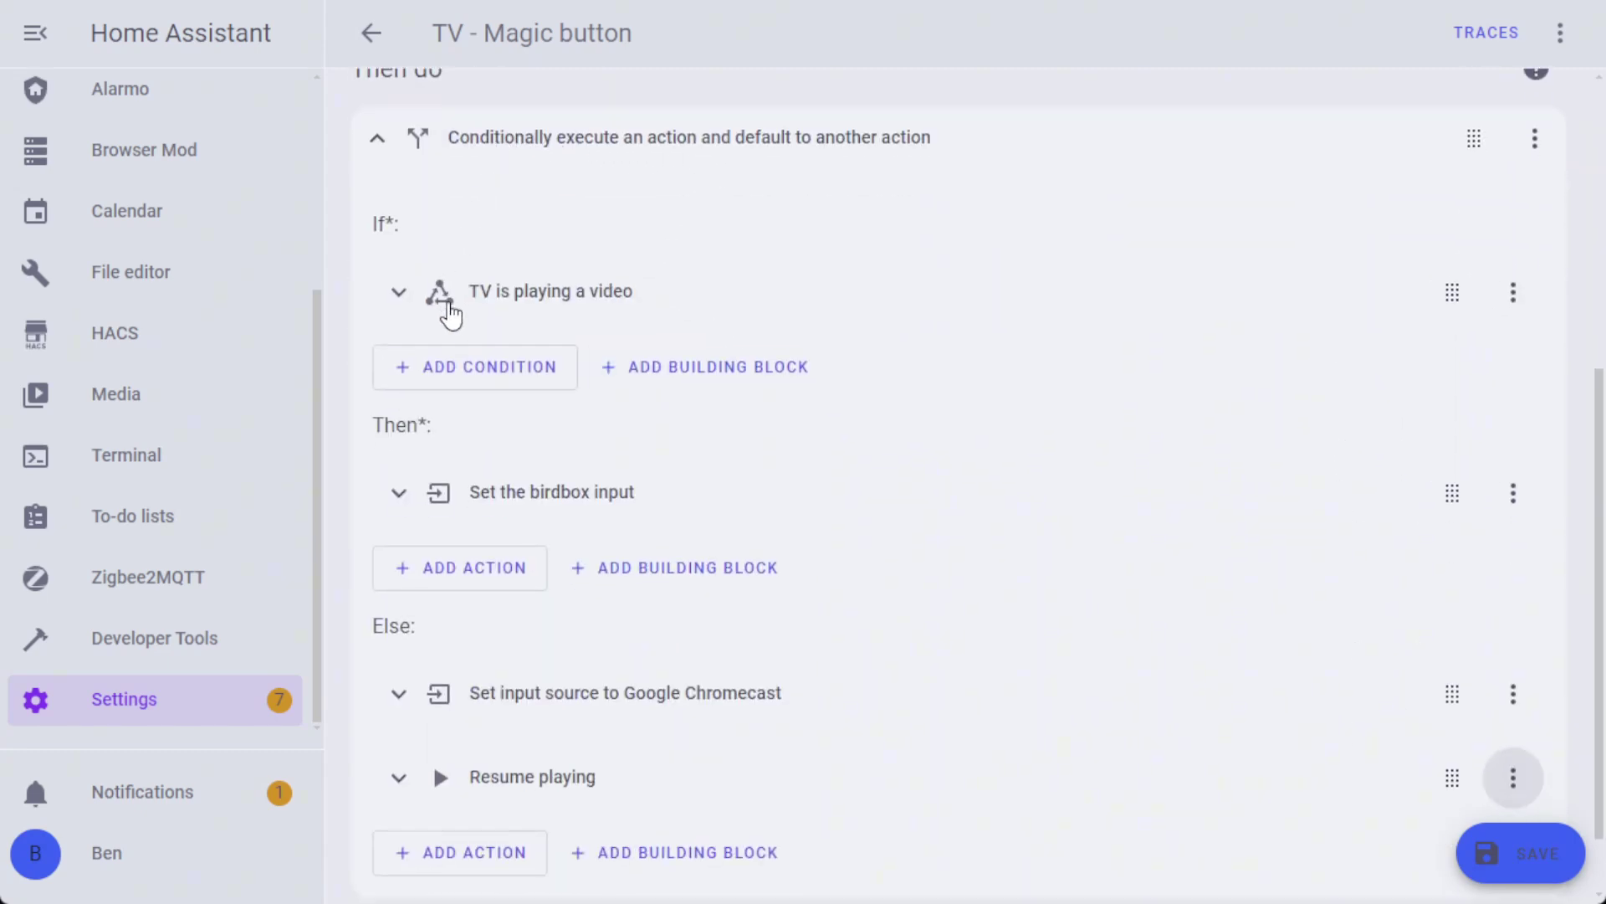
{"action": "scroll", "coordinate": [698, 326], "scroll_direction": "down", "scroll_amount": 1}
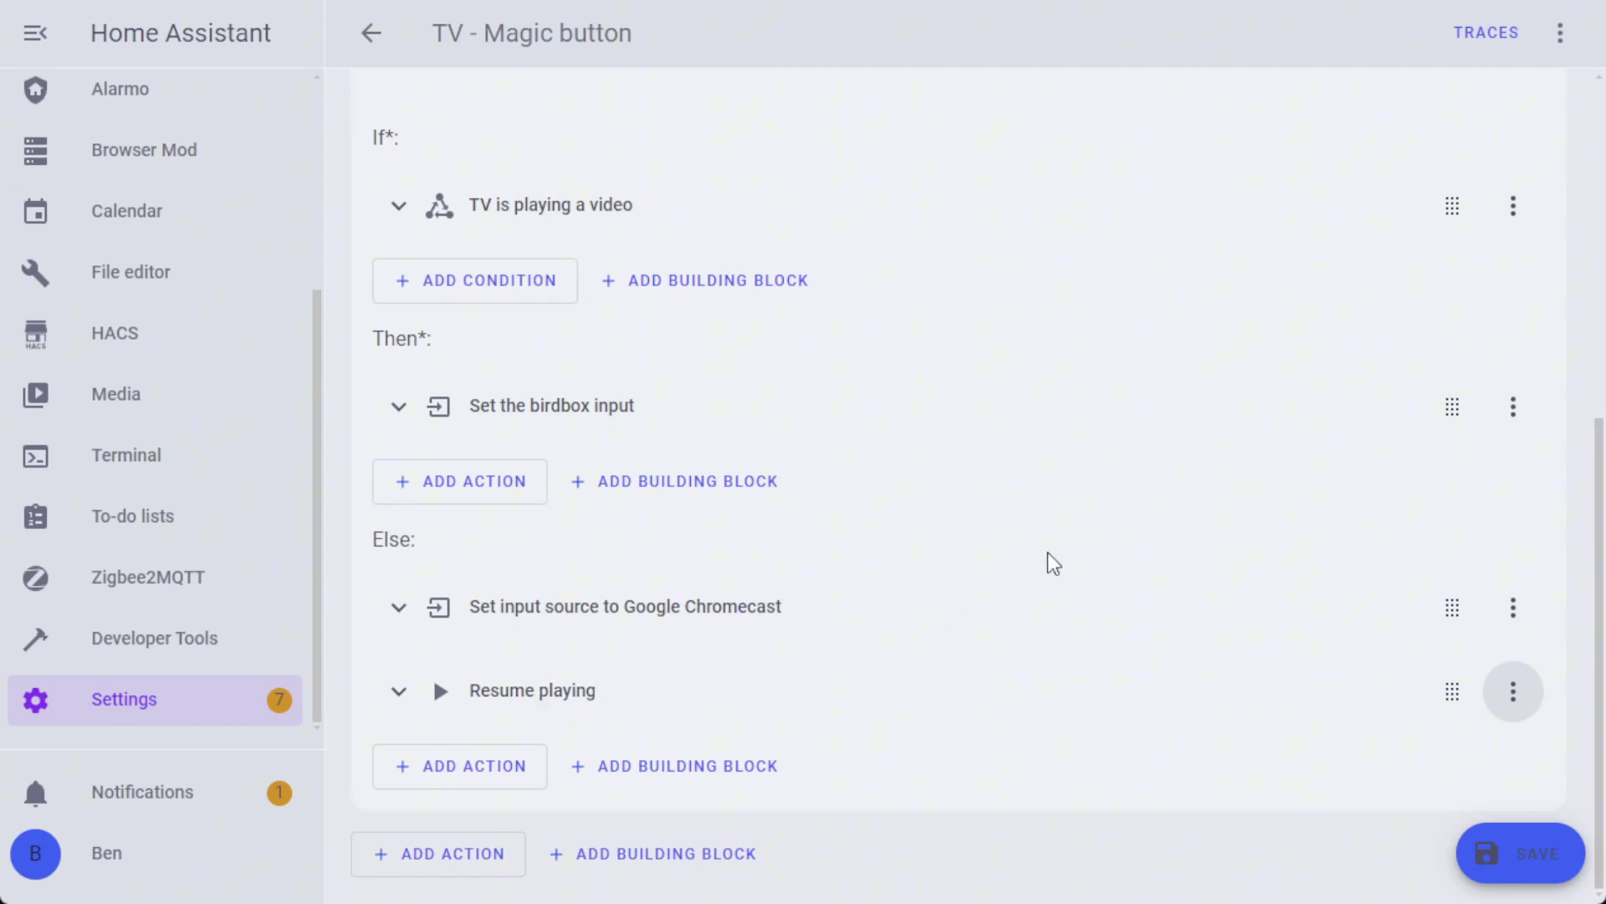
{"action": "scroll", "coordinate": [1109, 549], "scroll_direction": "up", "scroll_amount": 7}
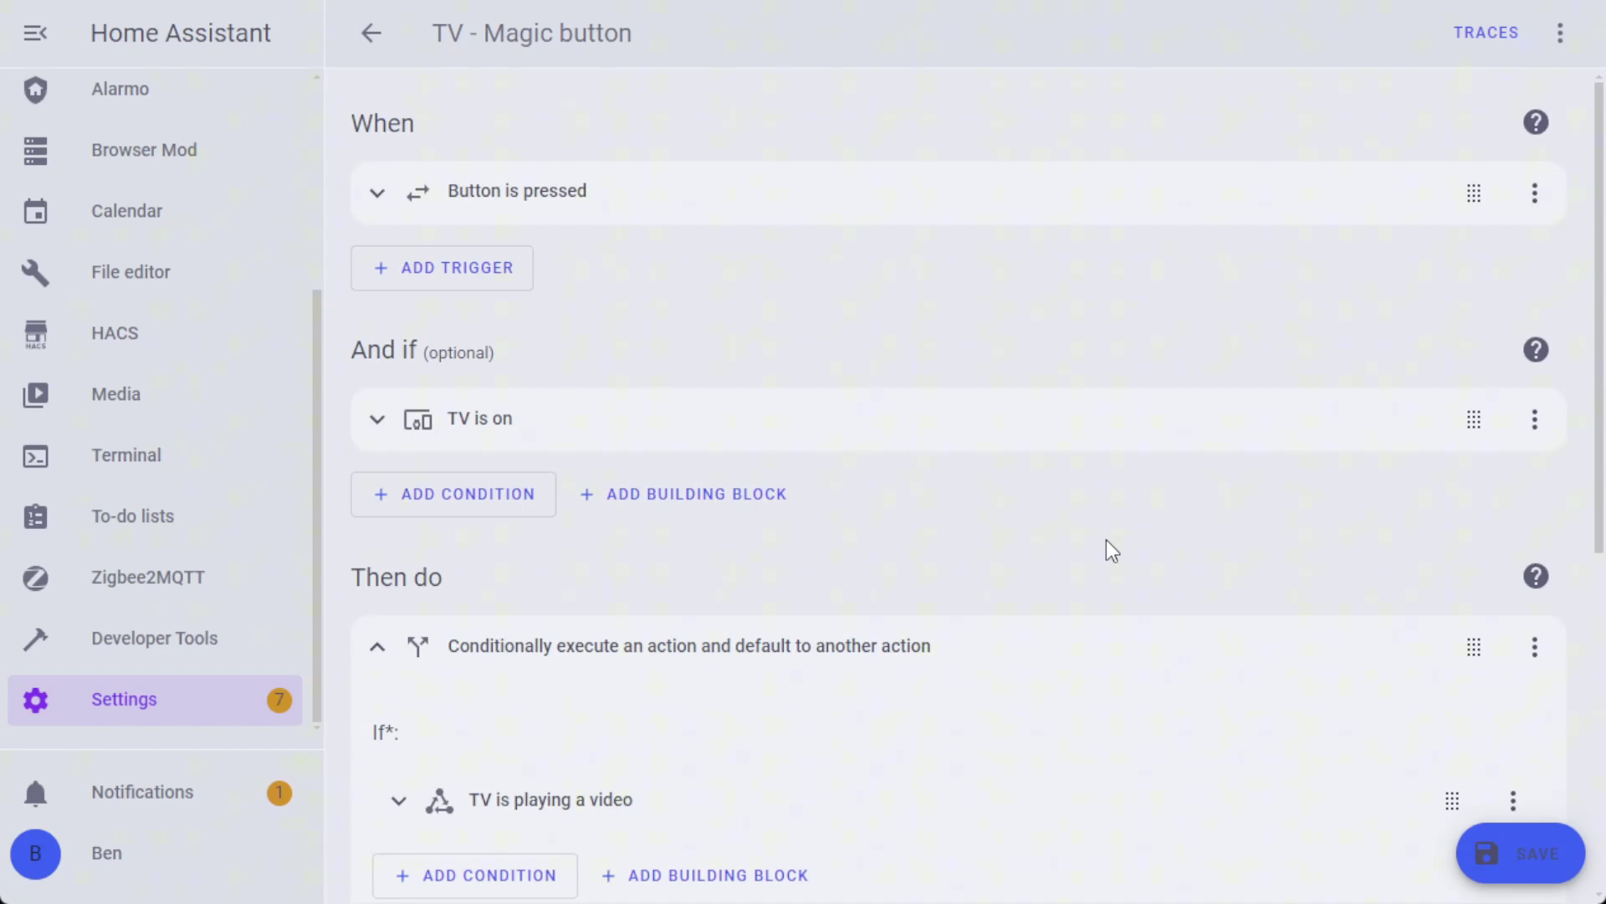
- Save the TV - Magic button automation
{"action": "left_click", "coordinate": [1525, 853]}
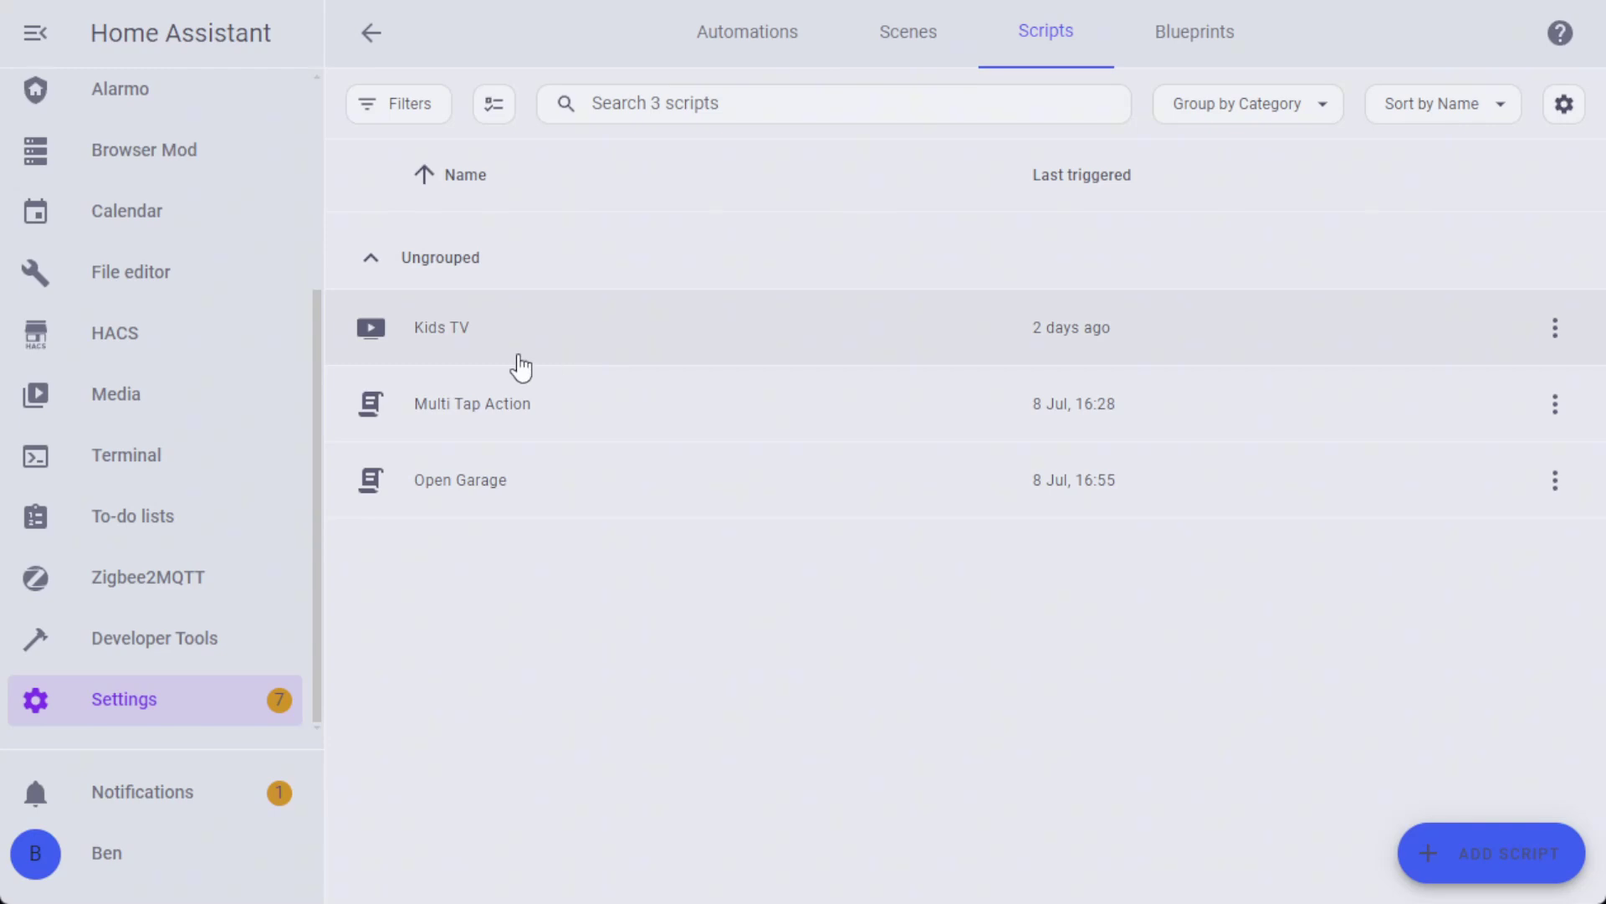
{"action": "left_click", "coordinate": [442, 334]}
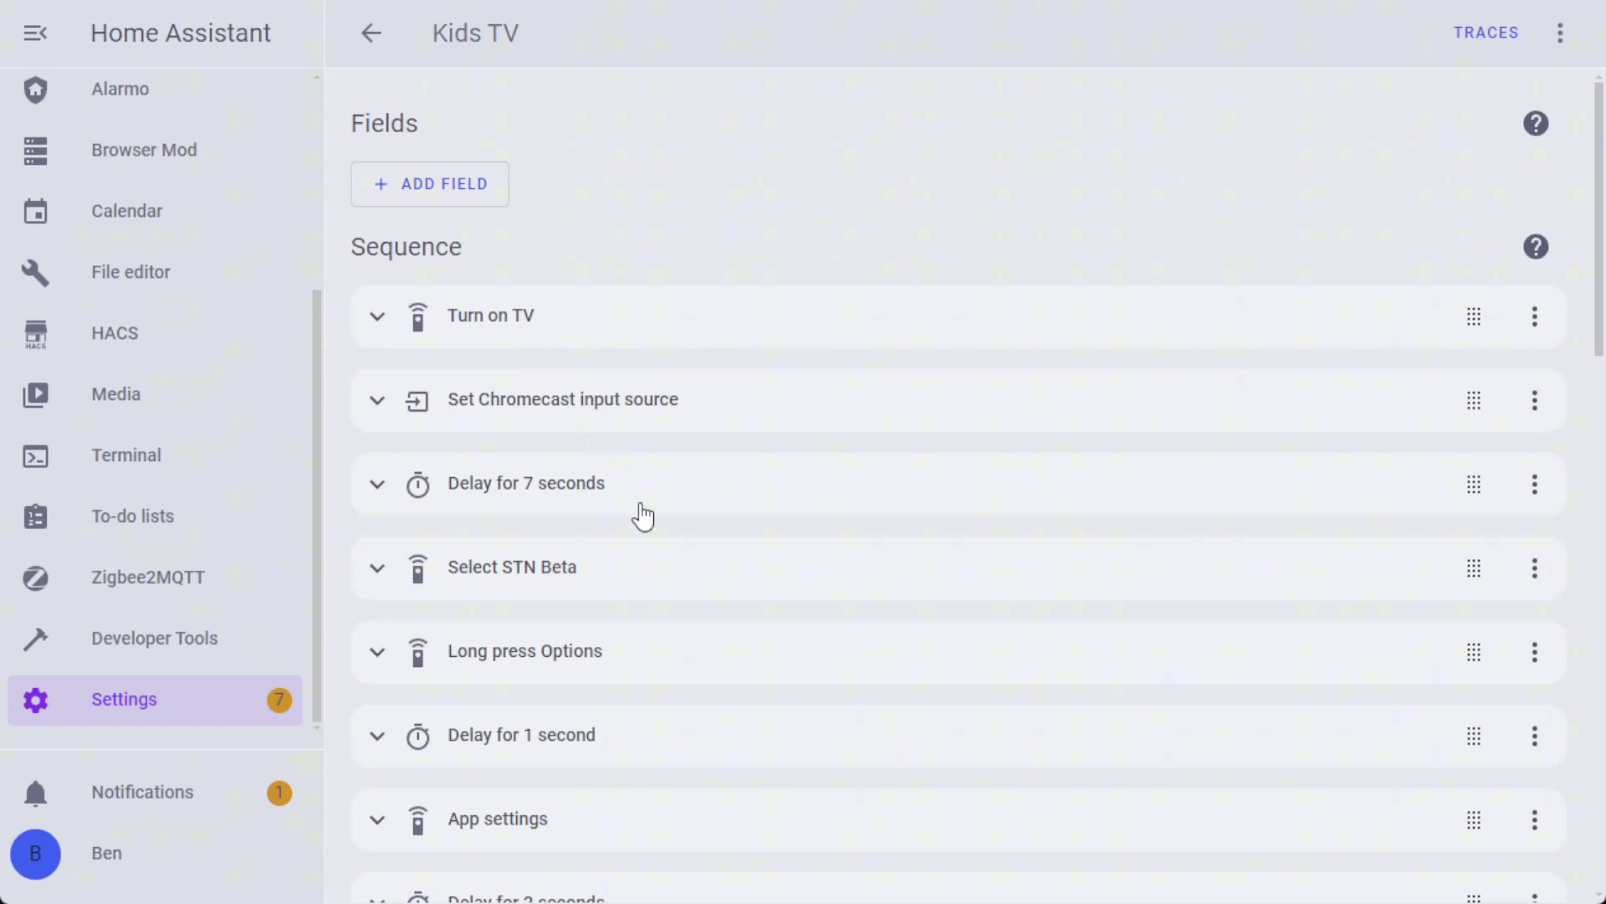
{"action": "scroll", "coordinate": [733, 336], "scroll_direction": "down", "scroll_amount": 18}
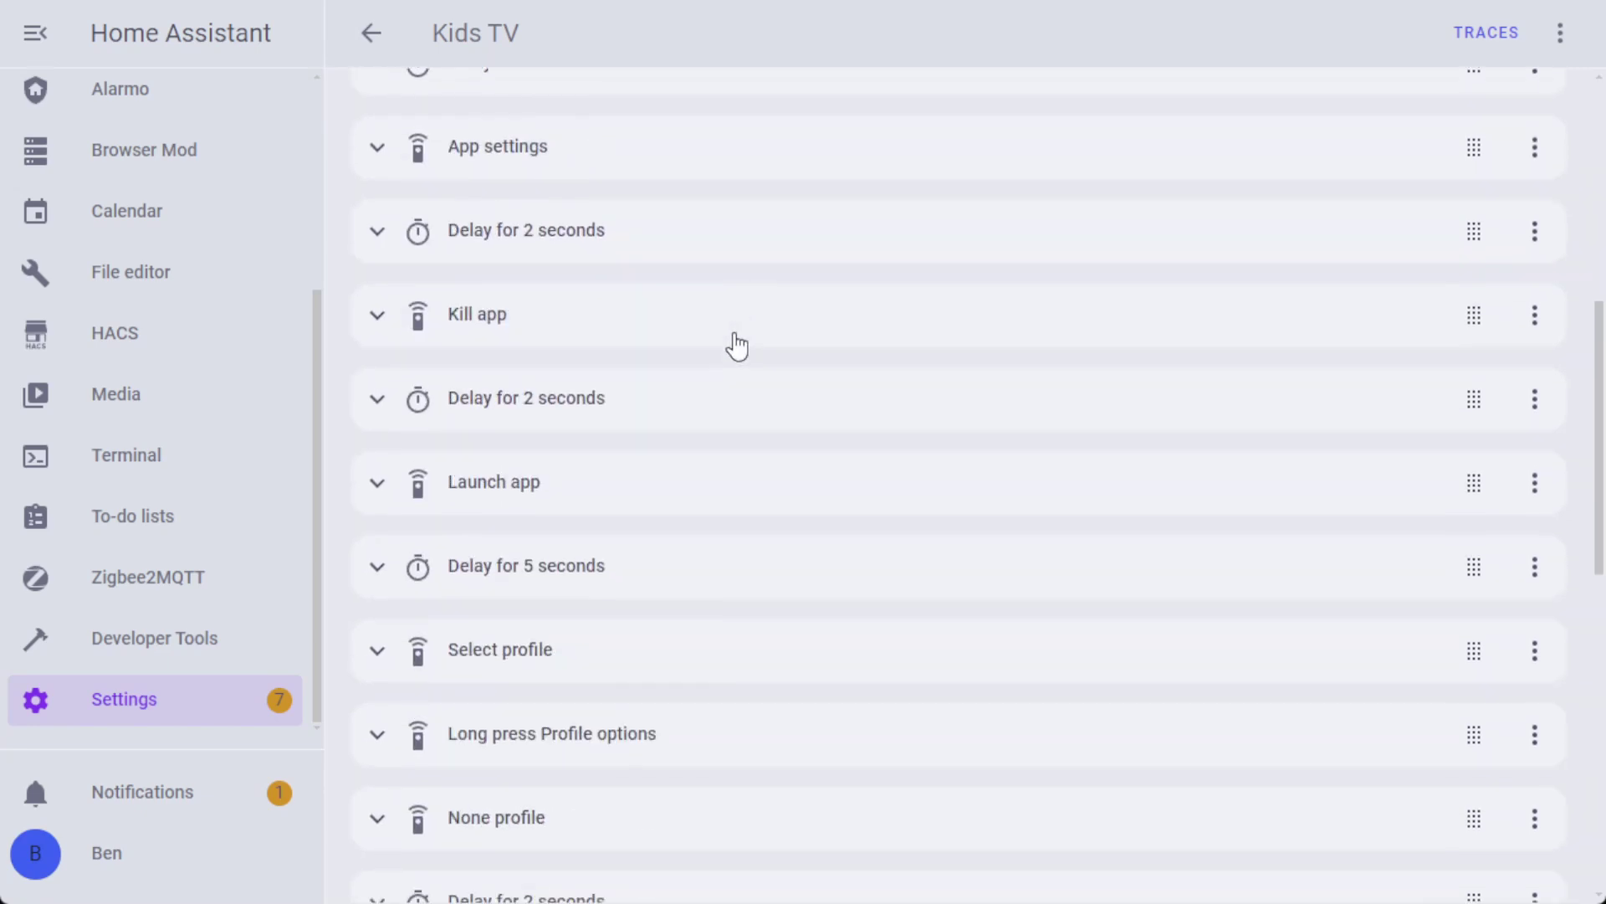
{"action": "scroll", "coordinate": [747, 391], "scroll_direction": "up", "scroll_amount": 18}
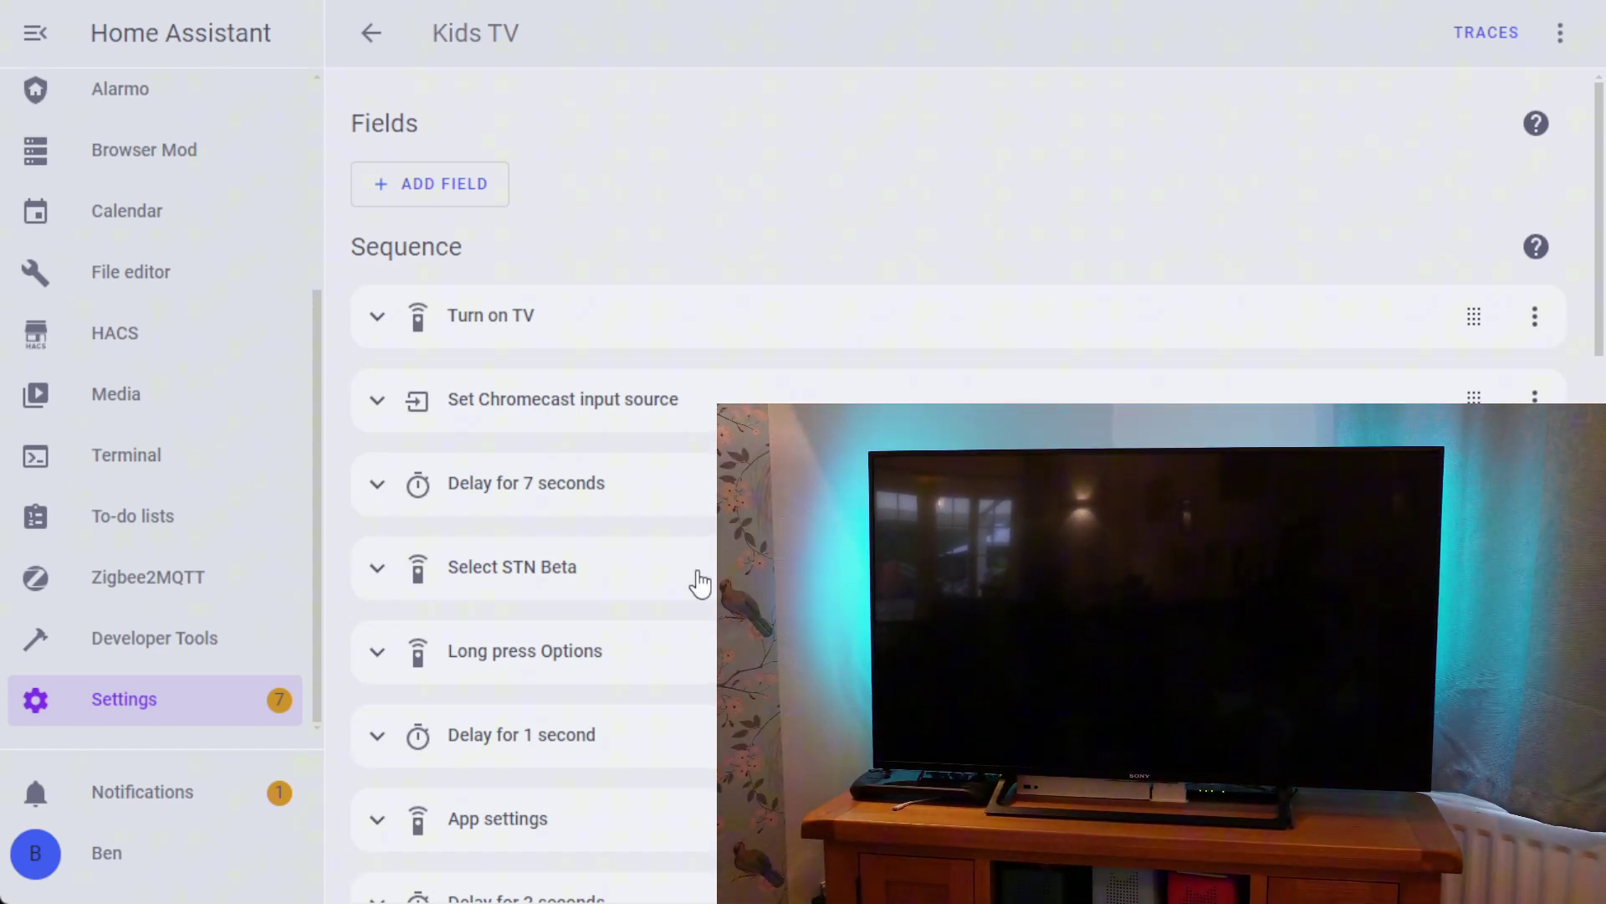
{"action": "scroll", "coordinate": [670, 586], "scroll_direction": "down", "scroll_amount": 2}
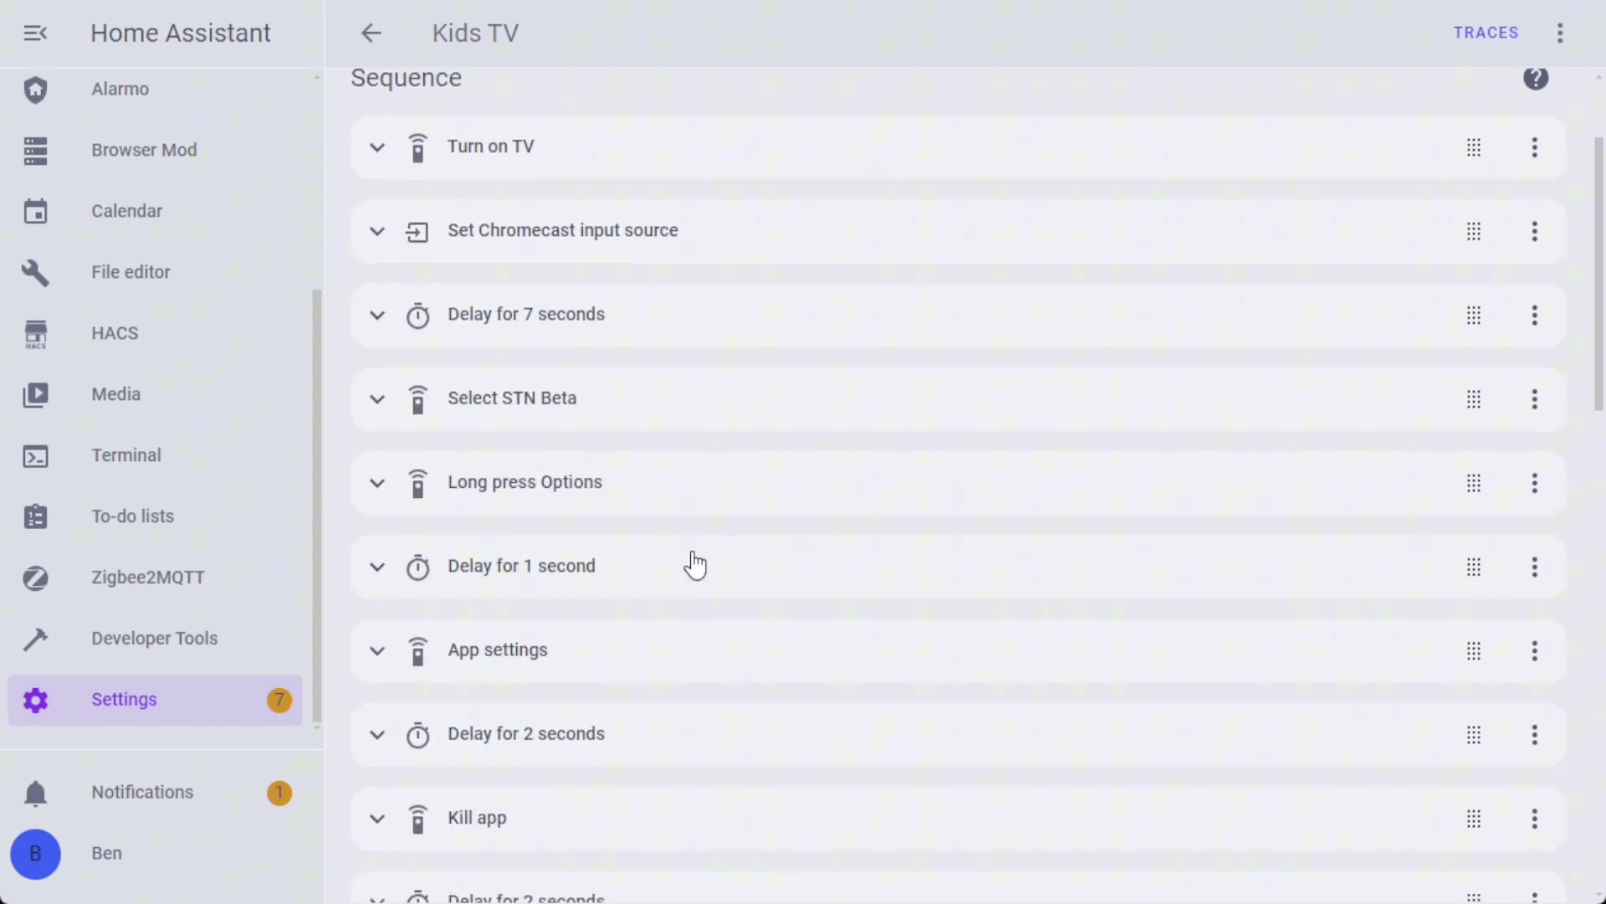
{"action": "scroll", "coordinate": [659, 676], "scroll_direction": "down", "scroll_amount": 2}
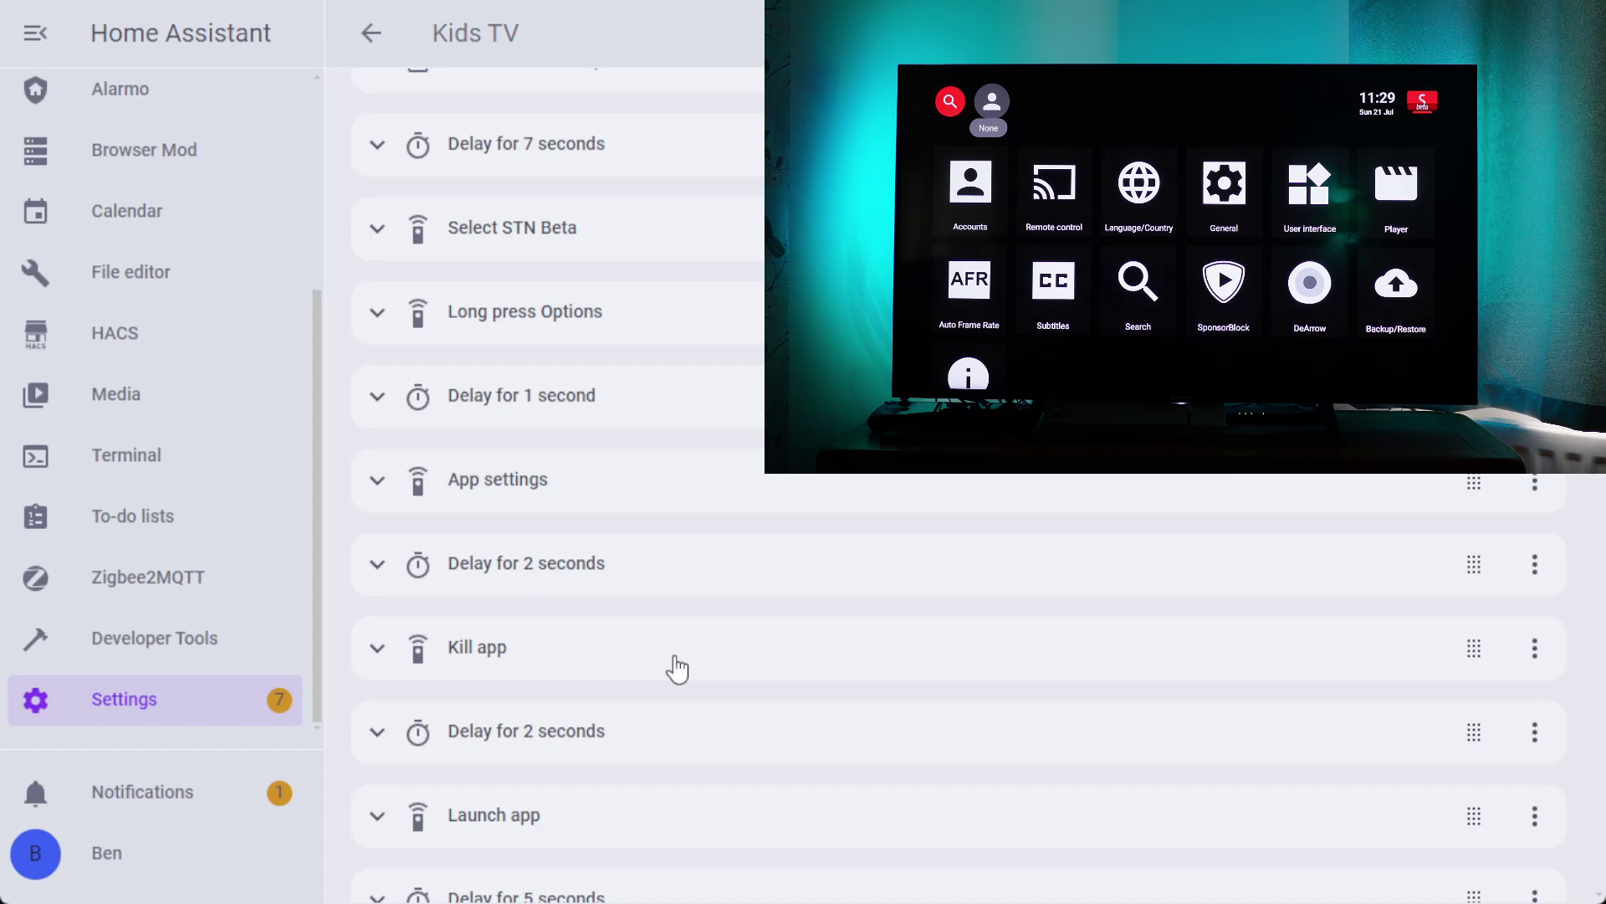
{"action": "scroll", "coordinate": [674, 667], "scroll_direction": "down", "scroll_amount": 4}
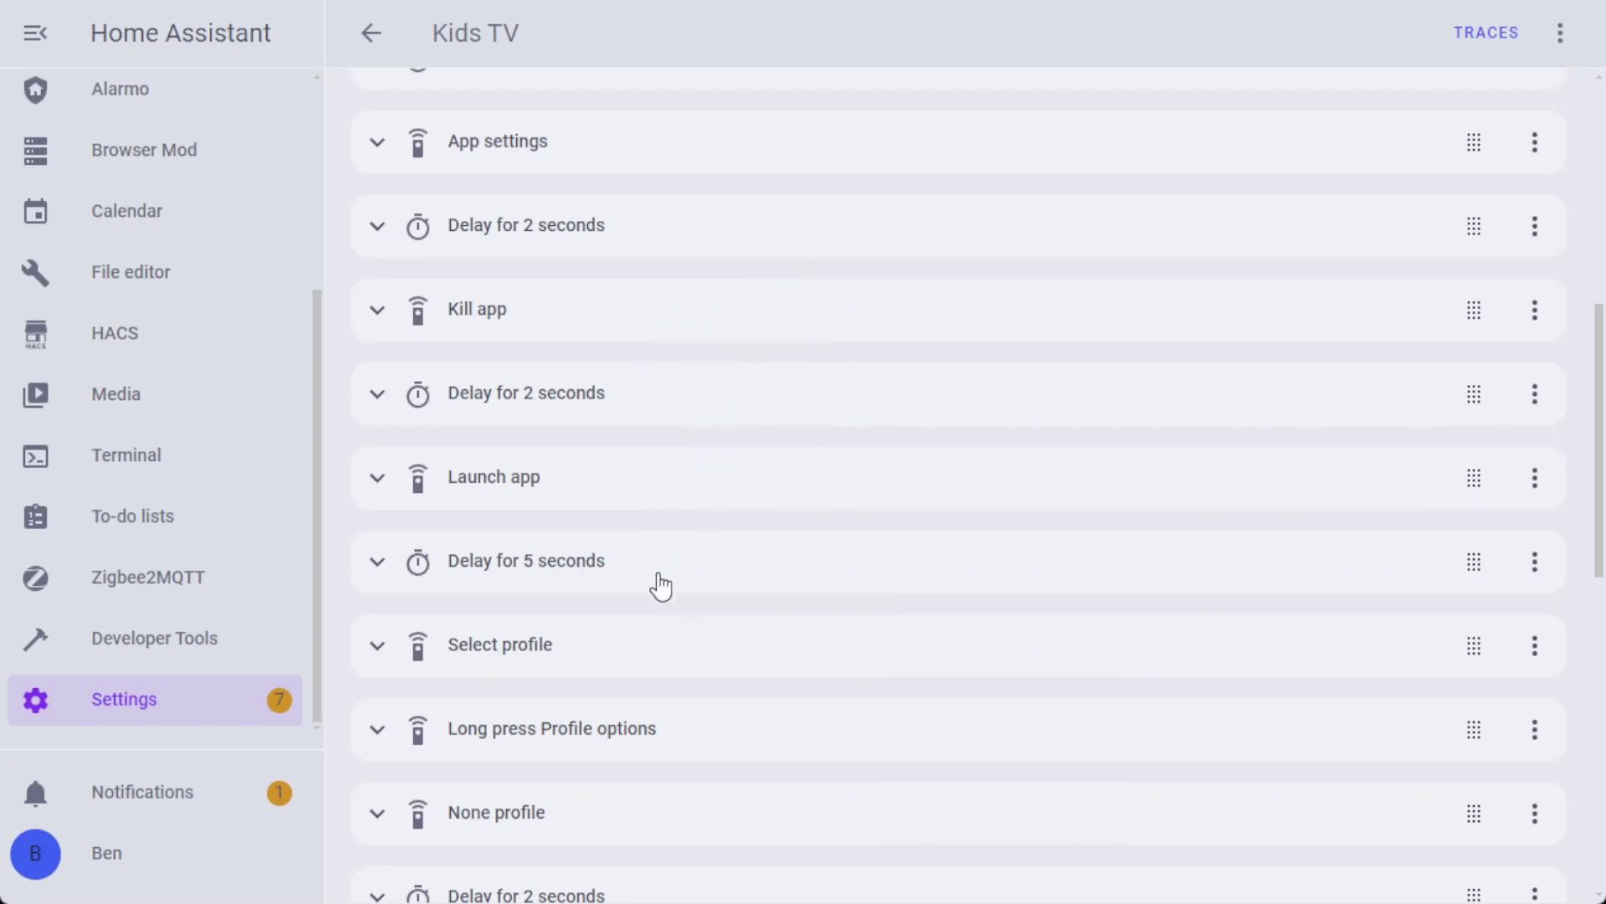
{"action": "scroll", "coordinate": [633, 658], "scroll_direction": "down", "scroll_amount": 4}
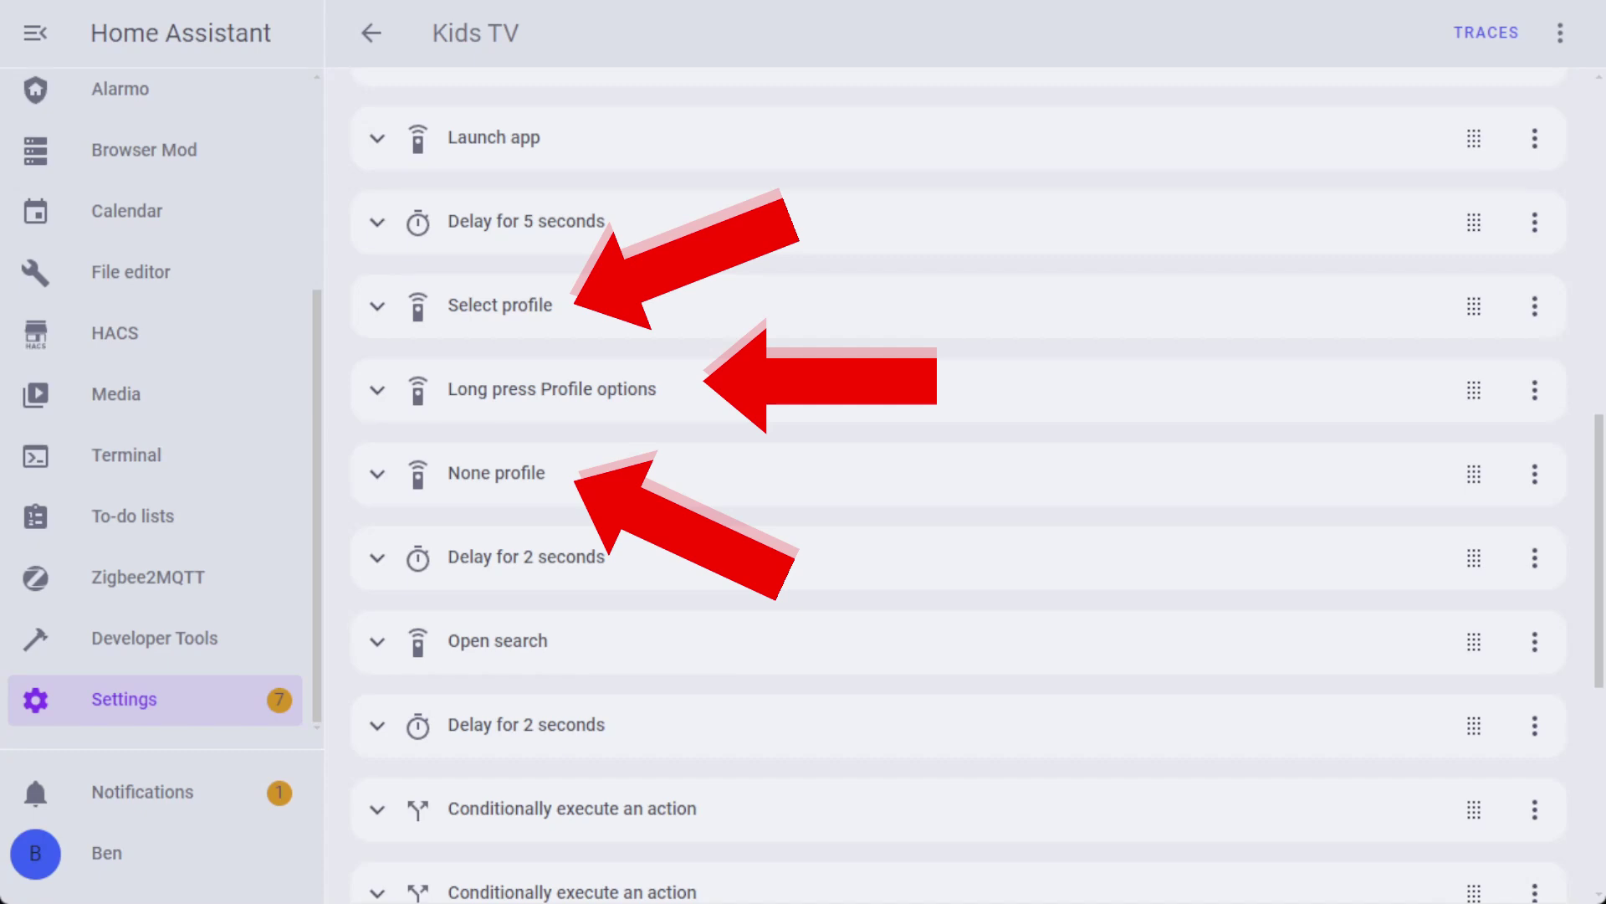
{"action": "scroll", "coordinate": [685, 402], "scroll_direction": "down", "scroll_amount": 2}
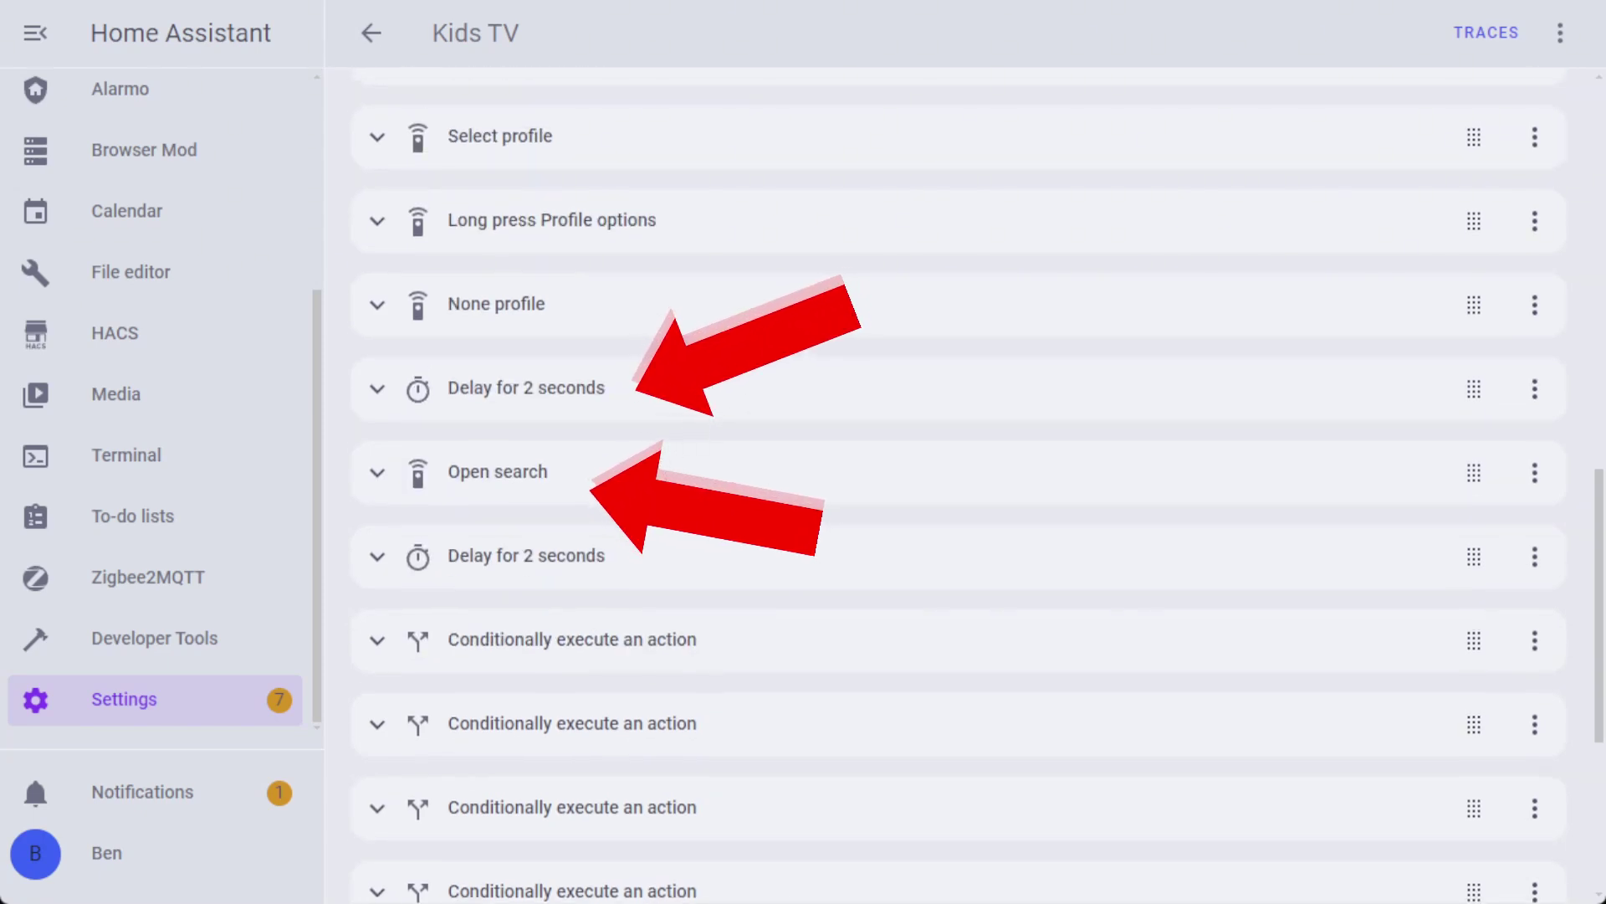
{"action": "scroll", "coordinate": [648, 469], "scroll_direction": "down", "scroll_amount": 2}
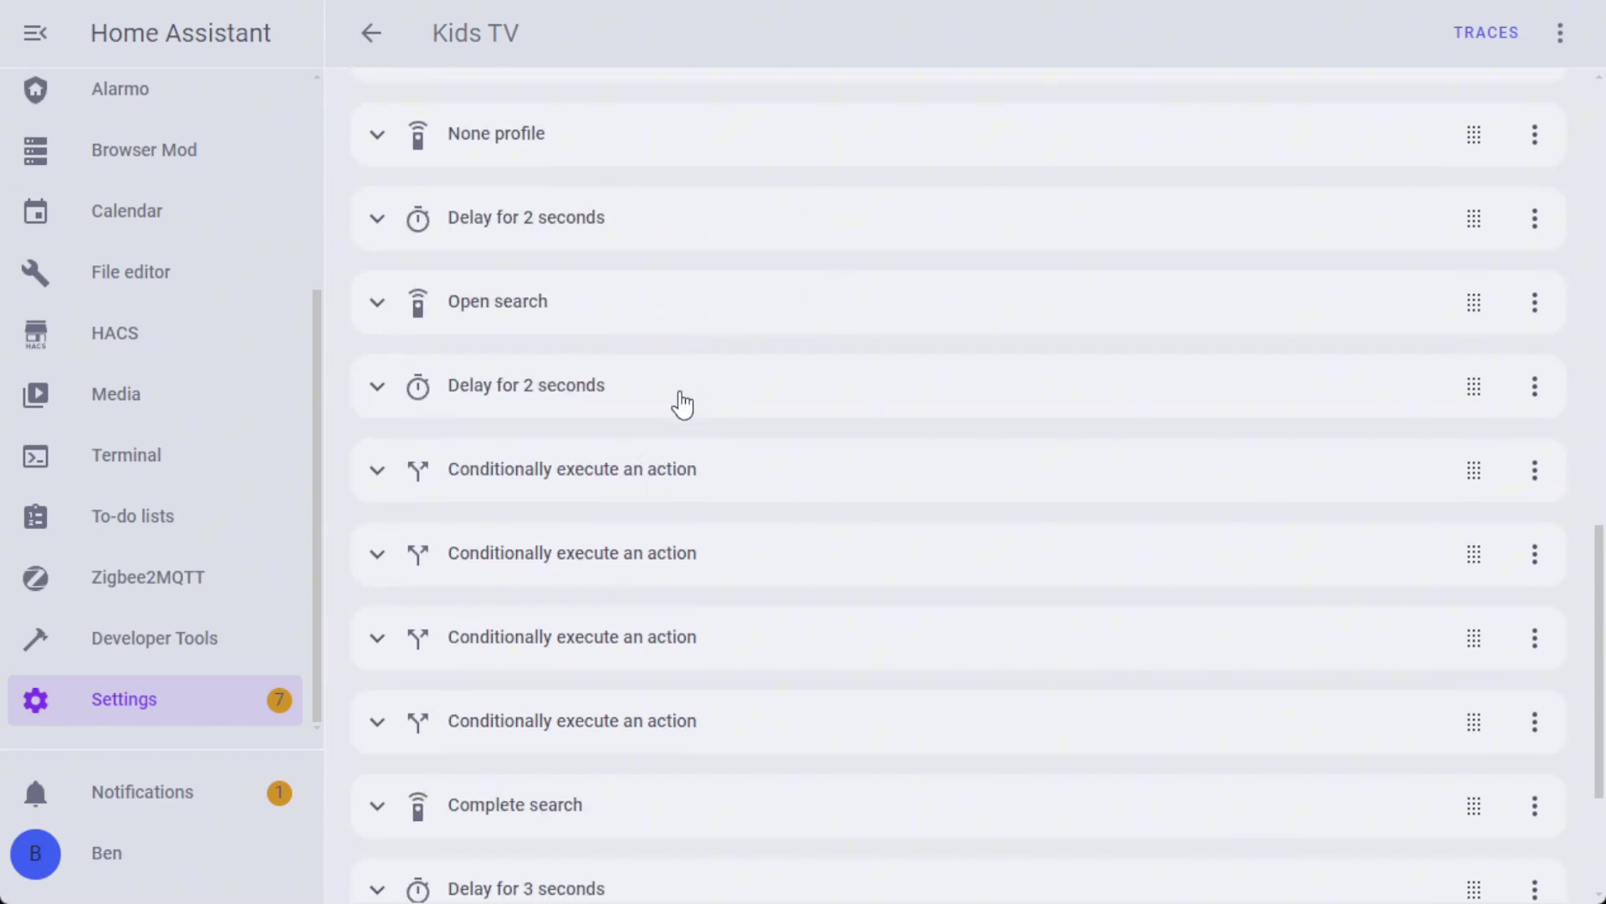
{"action": "scroll", "coordinate": [682, 404], "scroll_direction": "down", "scroll_amount": 2}
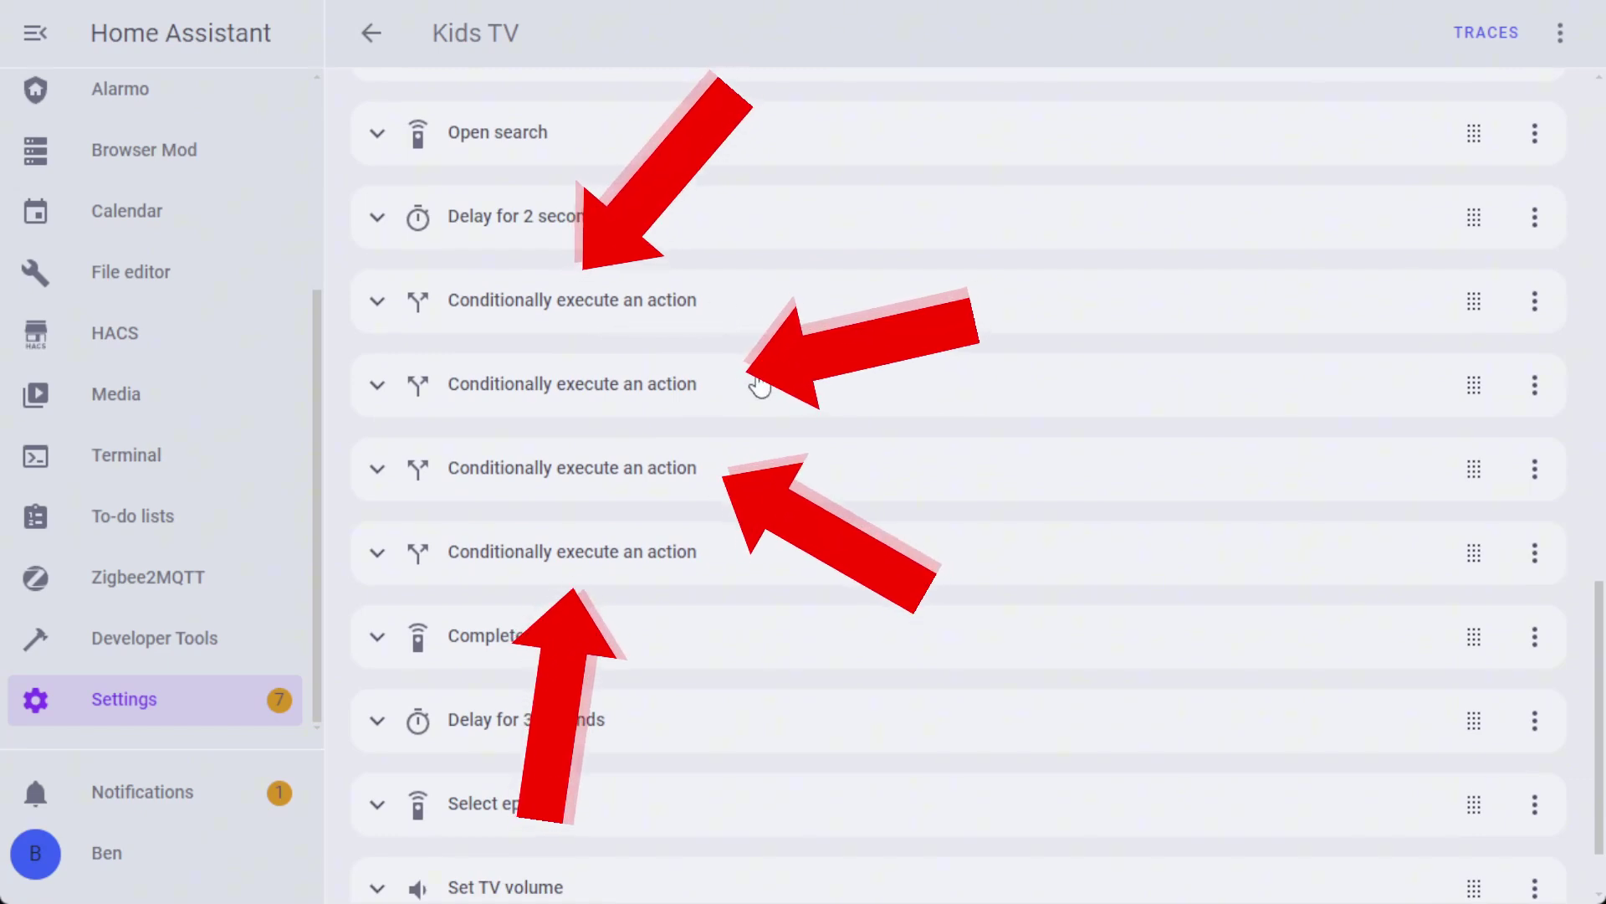
{"action": "left_click", "coordinate": [378, 305]}
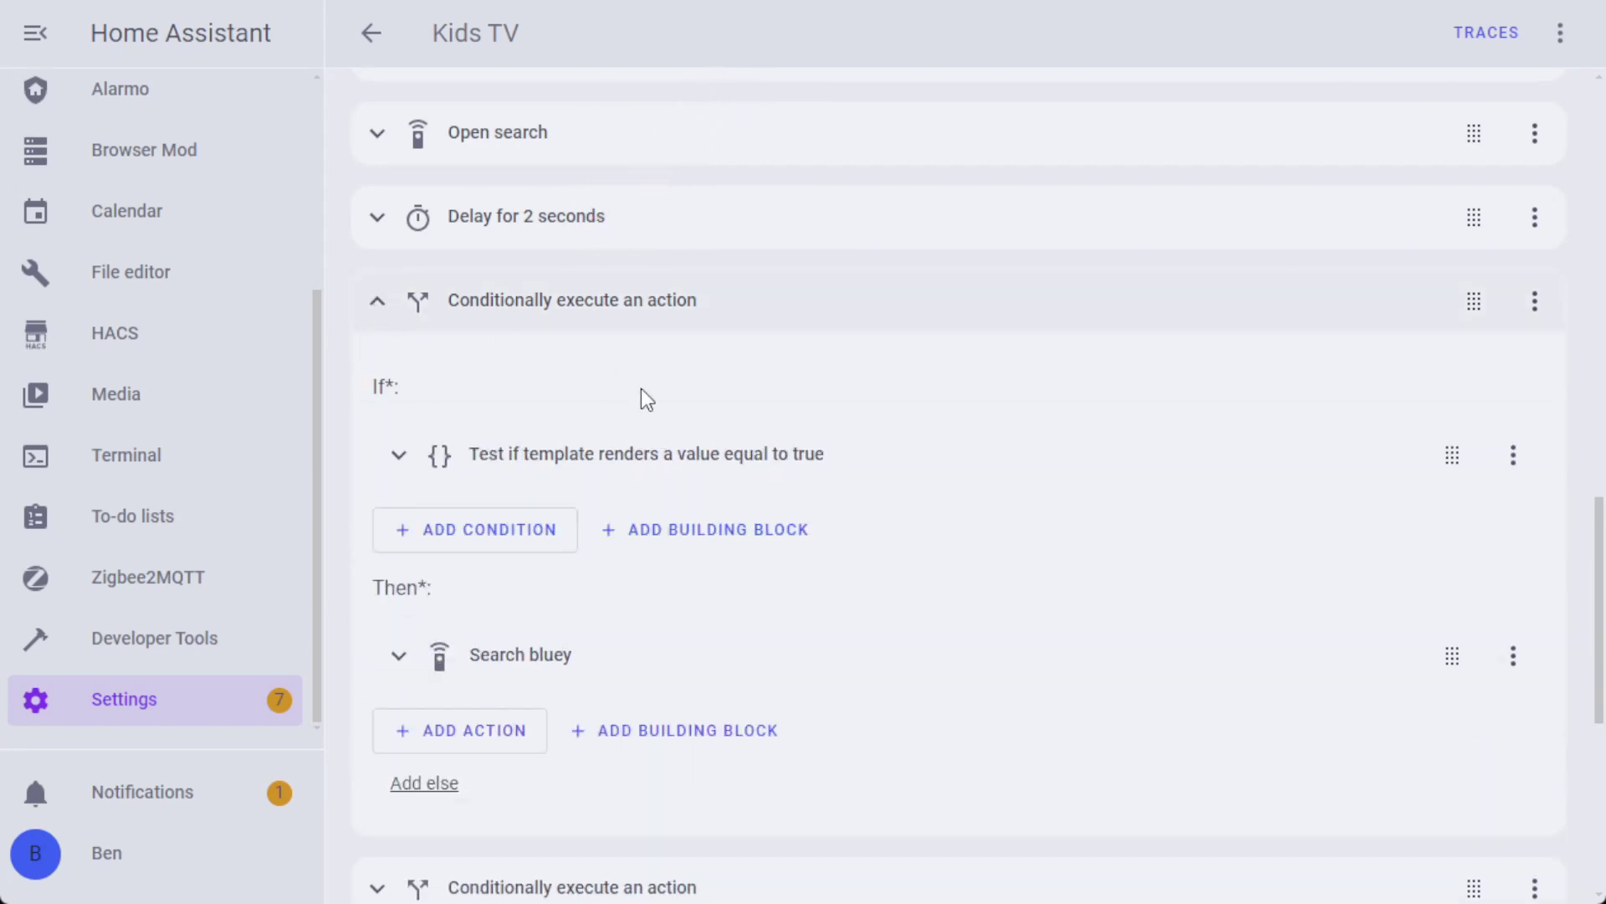
{"action": "left_click", "coordinate": [401, 458]}
{"action": "scroll", "coordinate": [565, 457], "scroll_direction": "down", "scroll_amount": 2}
{"action": "left_click_drag", "start_coordinate": [666, 412], "coordinate": [428, 413]}
{"action": "scroll", "coordinate": [734, 400], "scroll_direction": "up", "scroll_amount": 2}
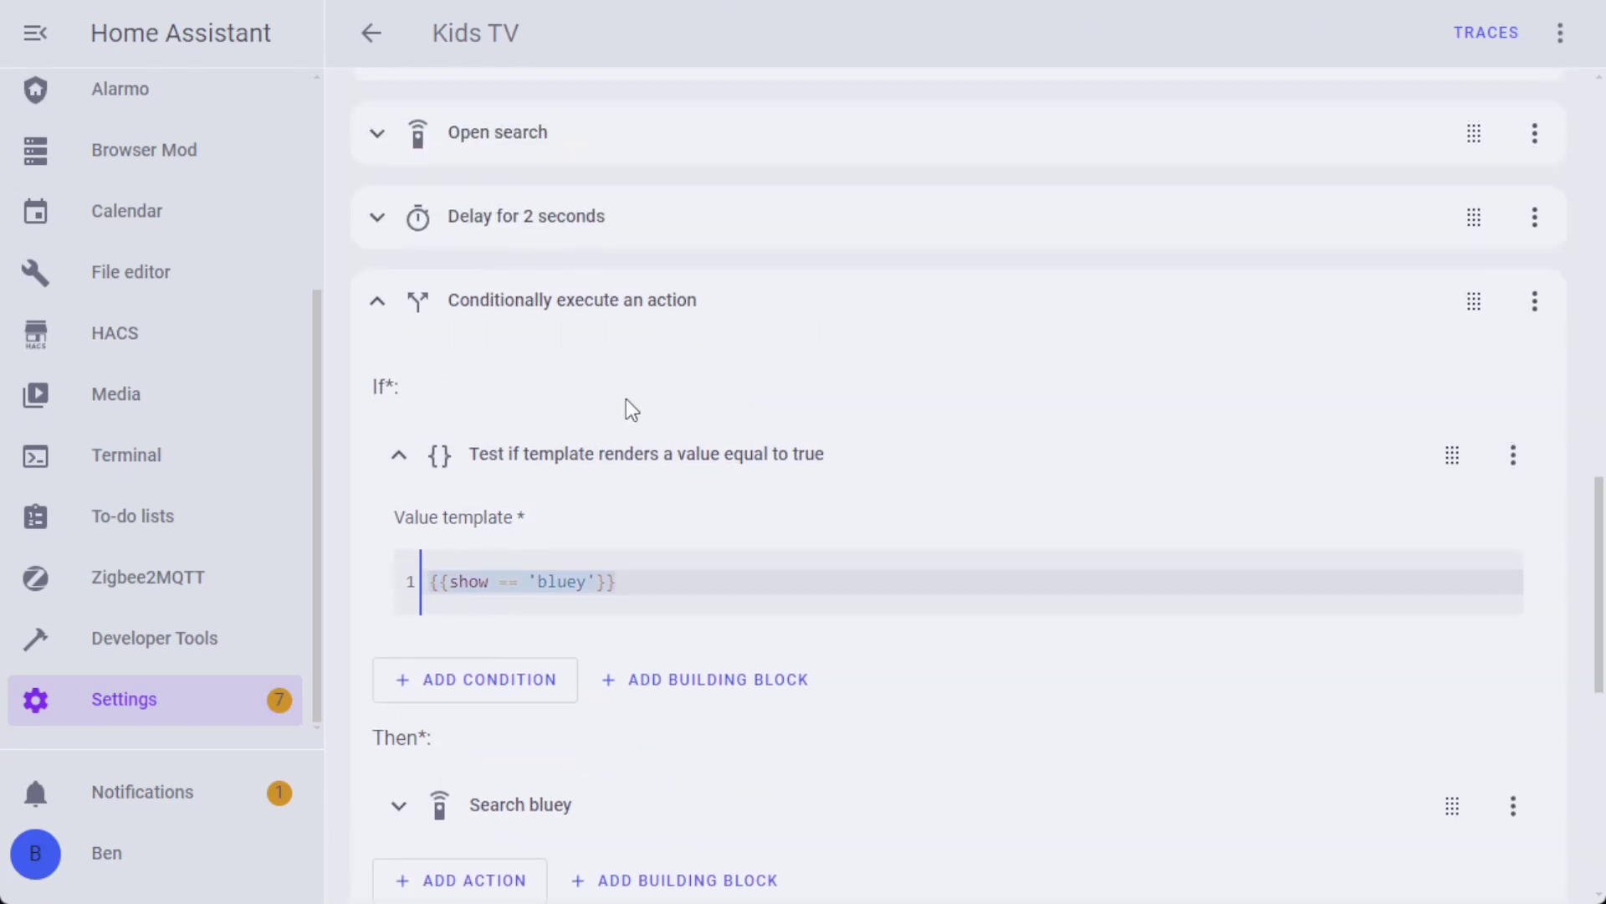
{"action": "scroll", "coordinate": [543, 400], "scroll_direction": "down", "scroll_amount": 2}
{"action": "left_click", "coordinate": [400, 638]}
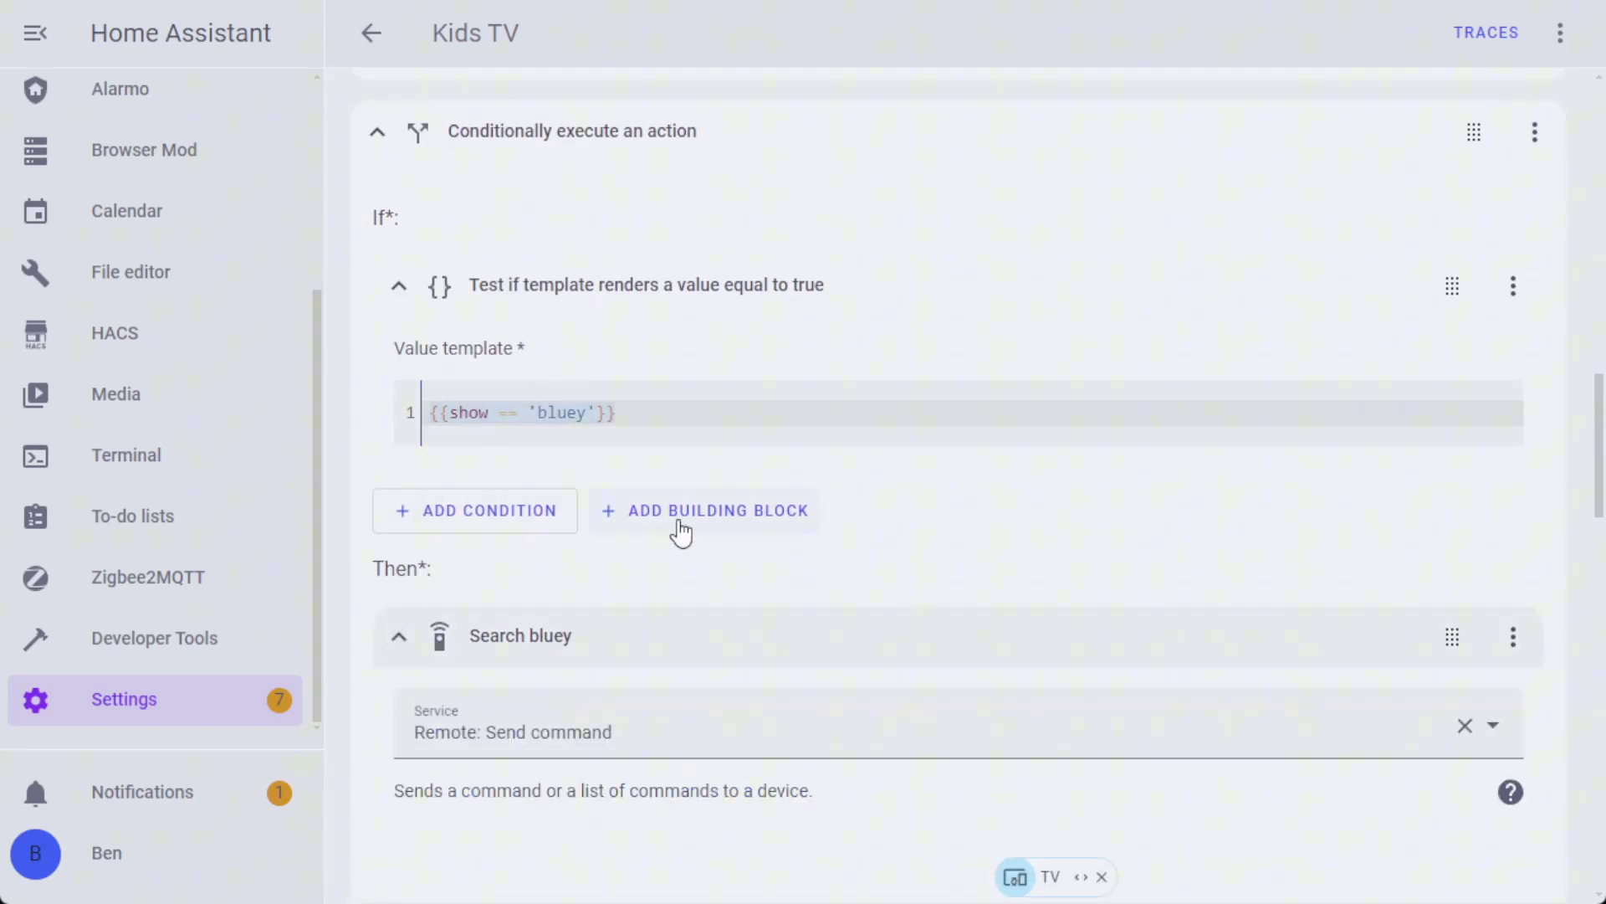
{"action": "scroll", "coordinate": [687, 531], "scroll_direction": "down", "scroll_amount": 10}
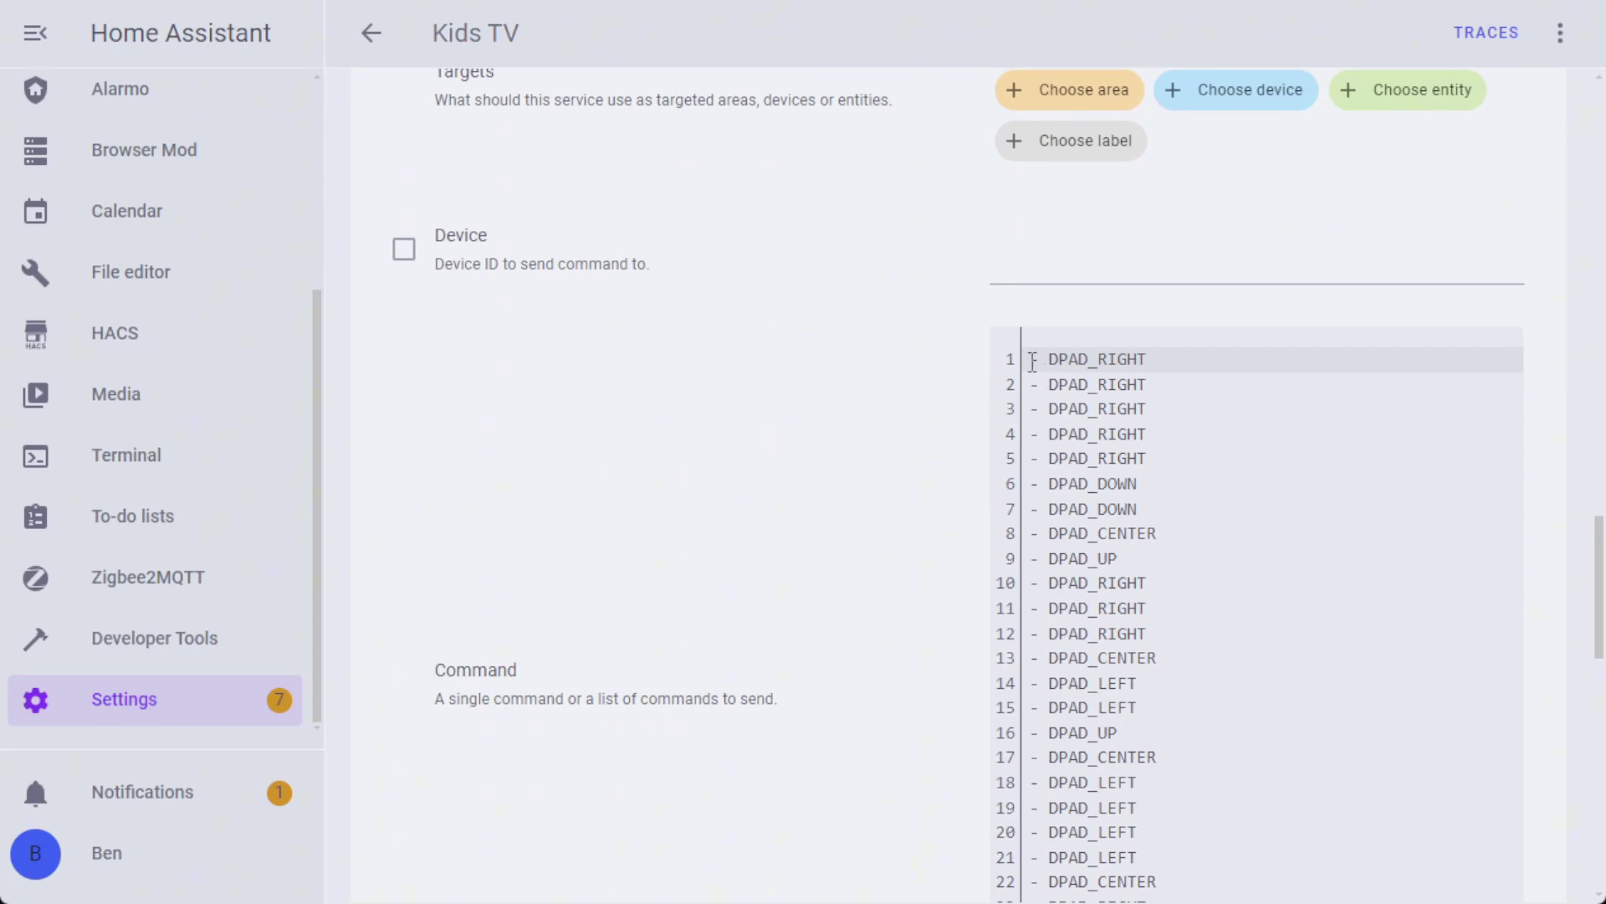
{"action": "left_click_drag", "start_coordinate": [1033, 362], "coordinate": [1160, 458]}
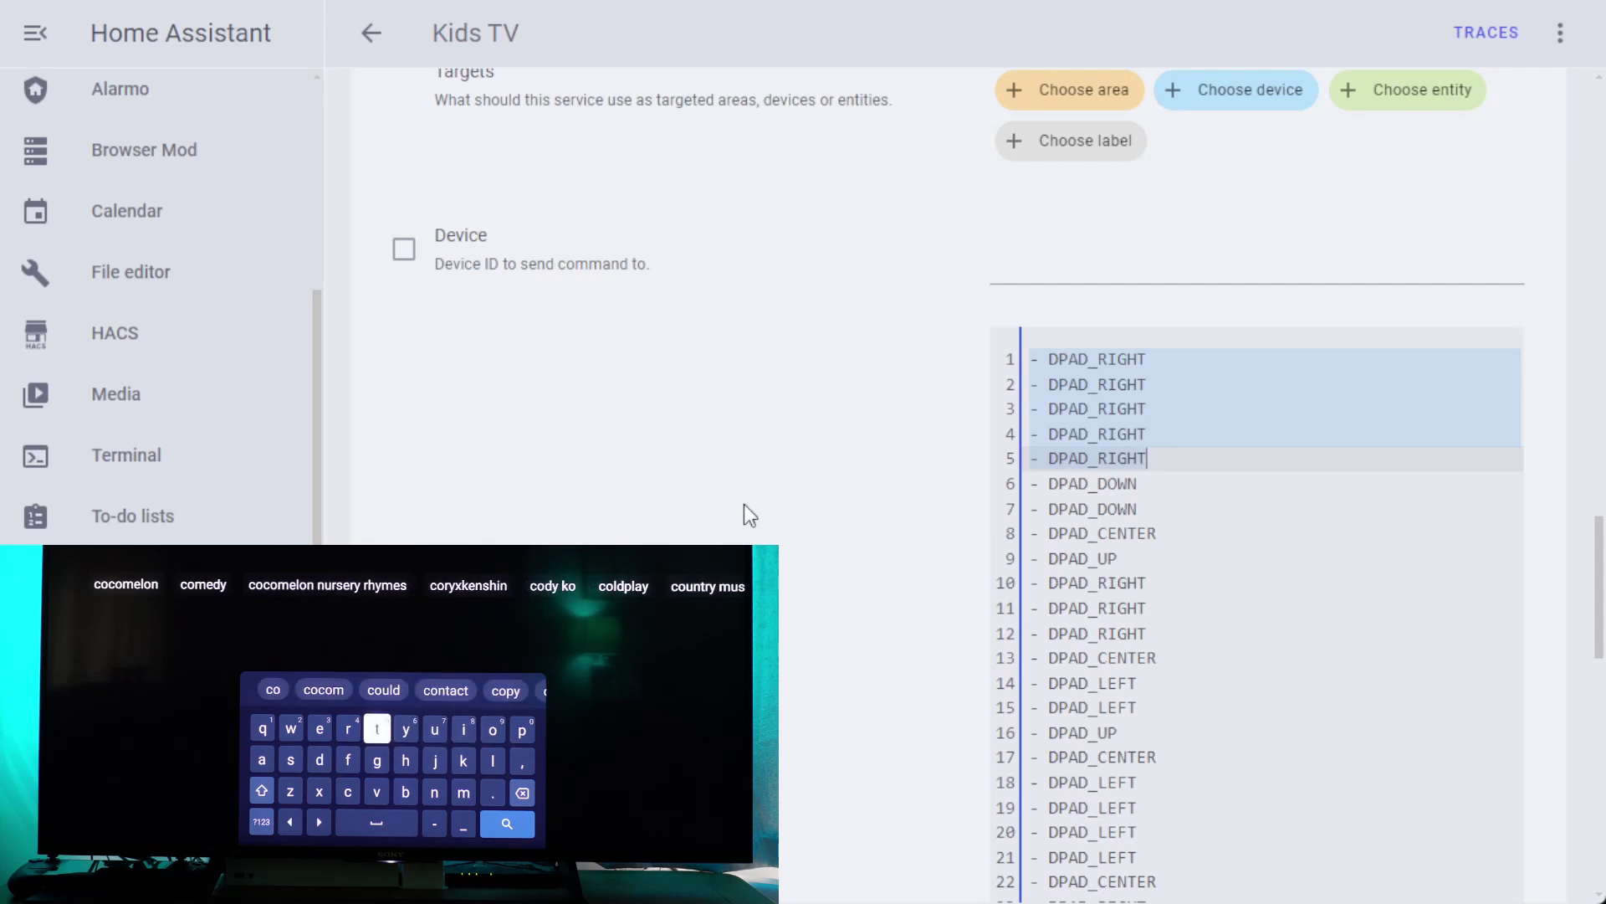
{"action": "scroll", "coordinate": [770, 565], "scroll_direction": "up", "scroll_amount": 5}
{"action": "left_click", "coordinate": [399, 297]}
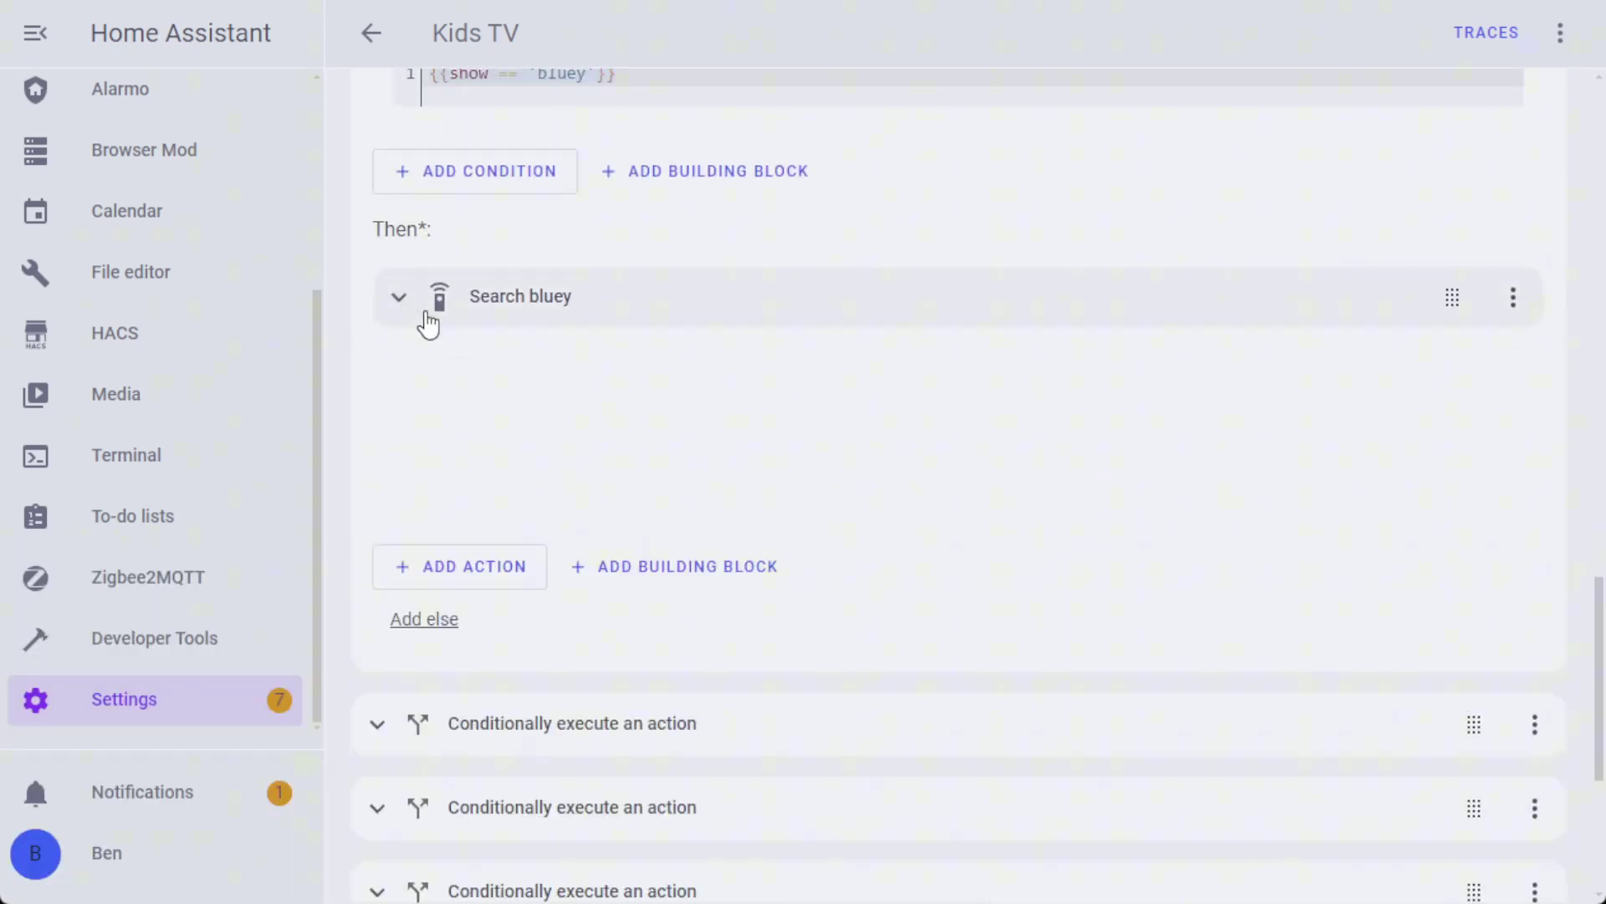
{"action": "scroll", "coordinate": [435, 334], "scroll_direction": "up", "scroll_amount": 4}
{"action": "left_click", "coordinate": [399, 284]}
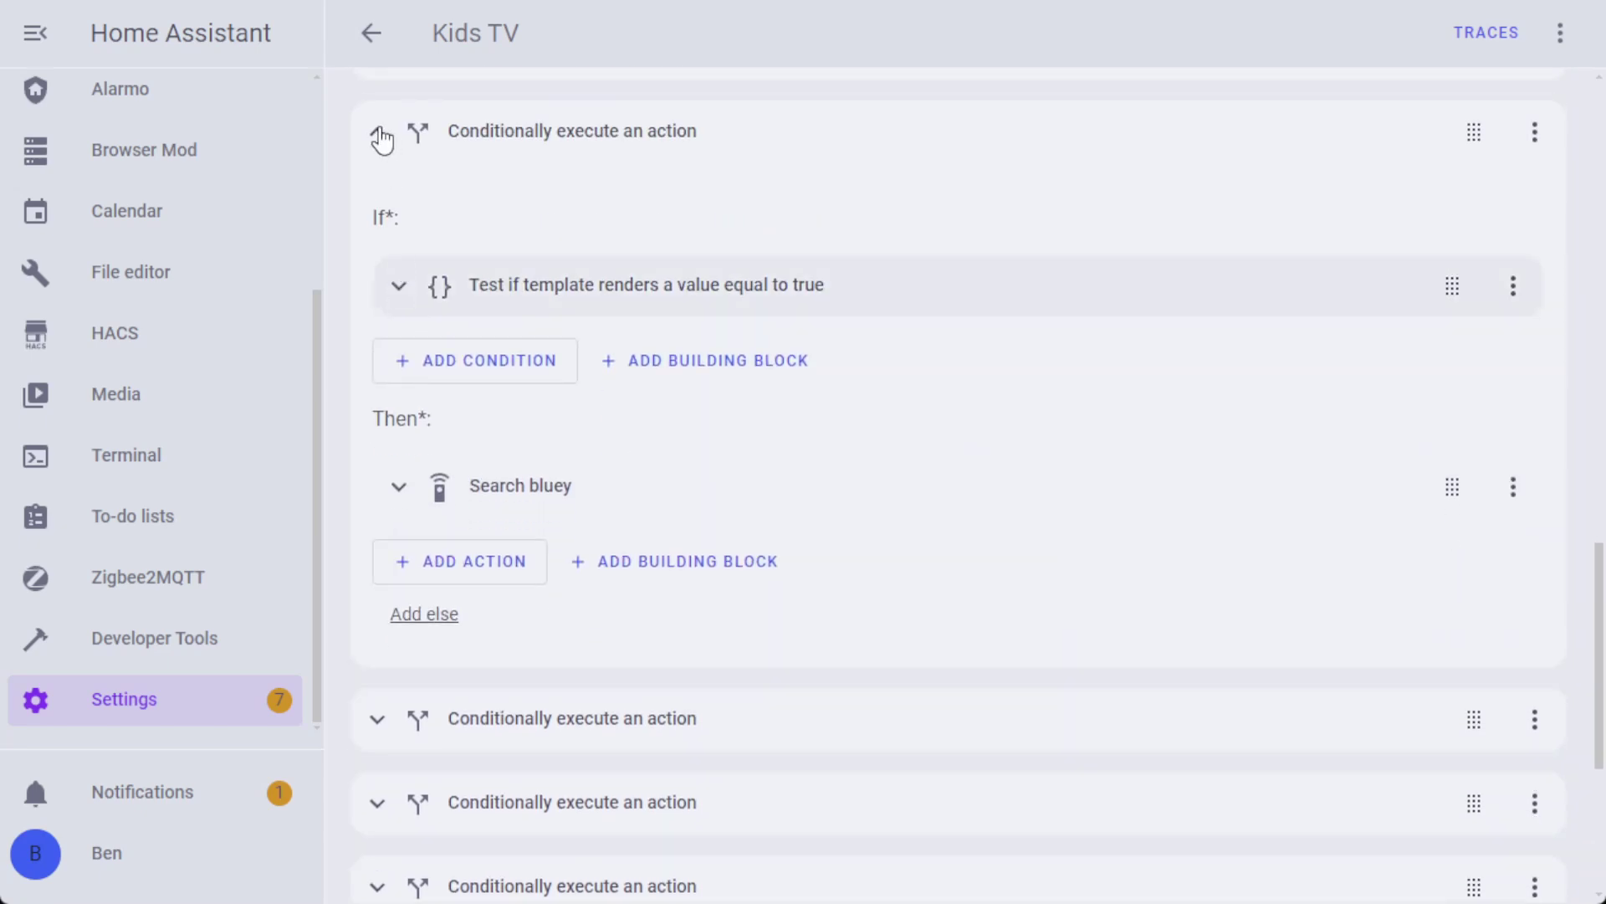
{"action": "left_click", "coordinate": [378, 131]}
{"action": "scroll", "coordinate": [502, 322], "scroll_direction": "up", "scroll_amount": 2}
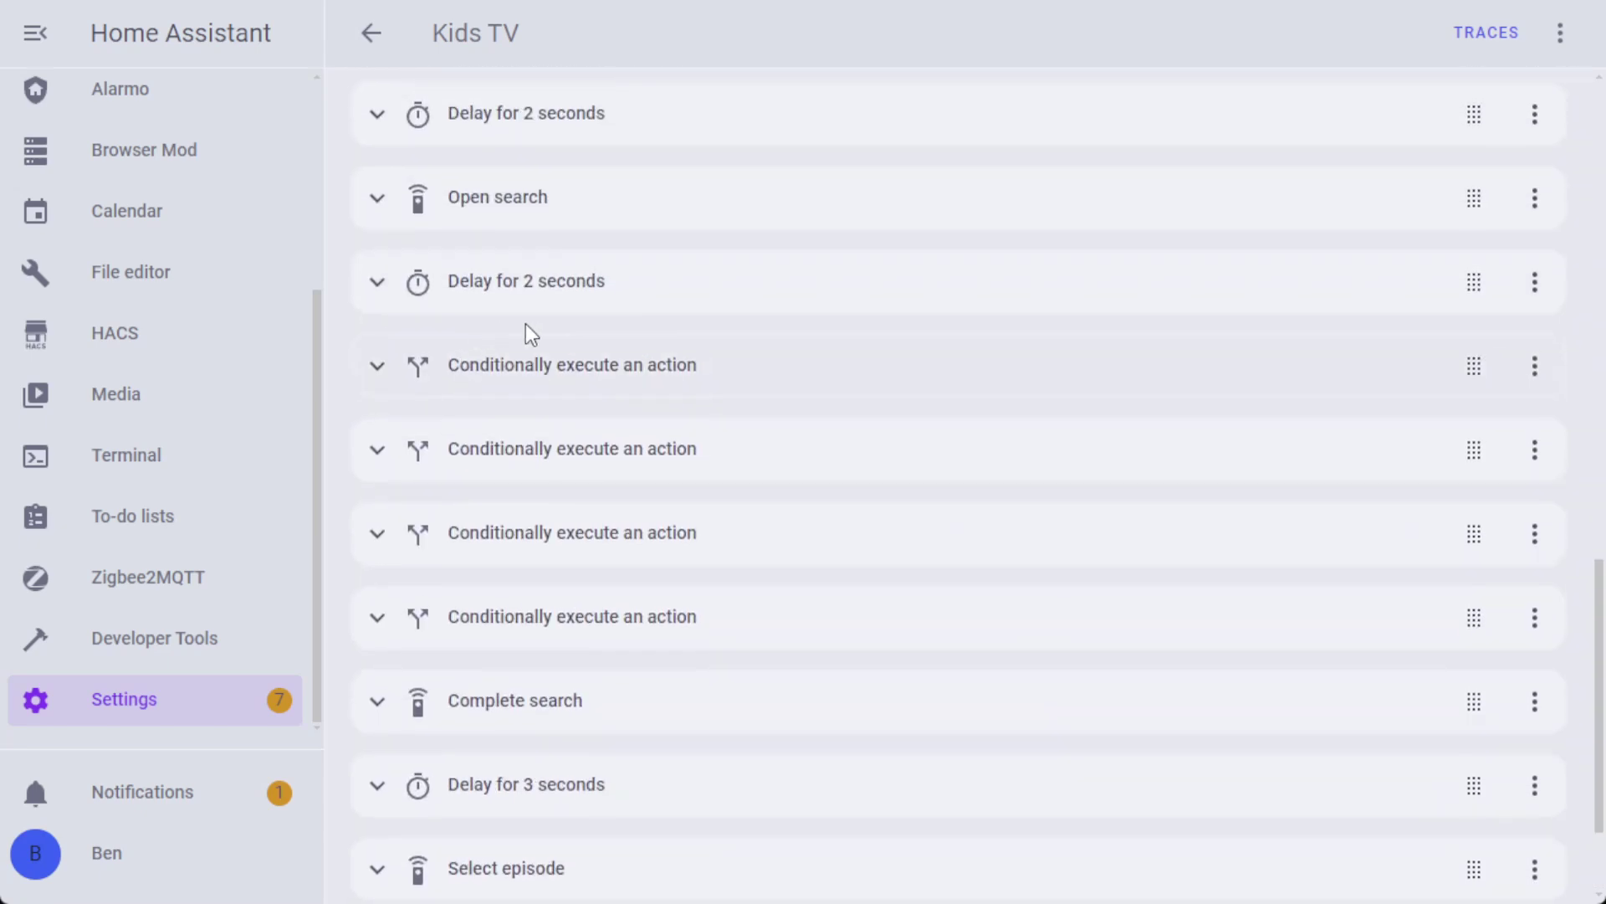
{"action": "left_click", "coordinate": [379, 368]}
{"action": "left_click", "coordinate": [401, 523]}
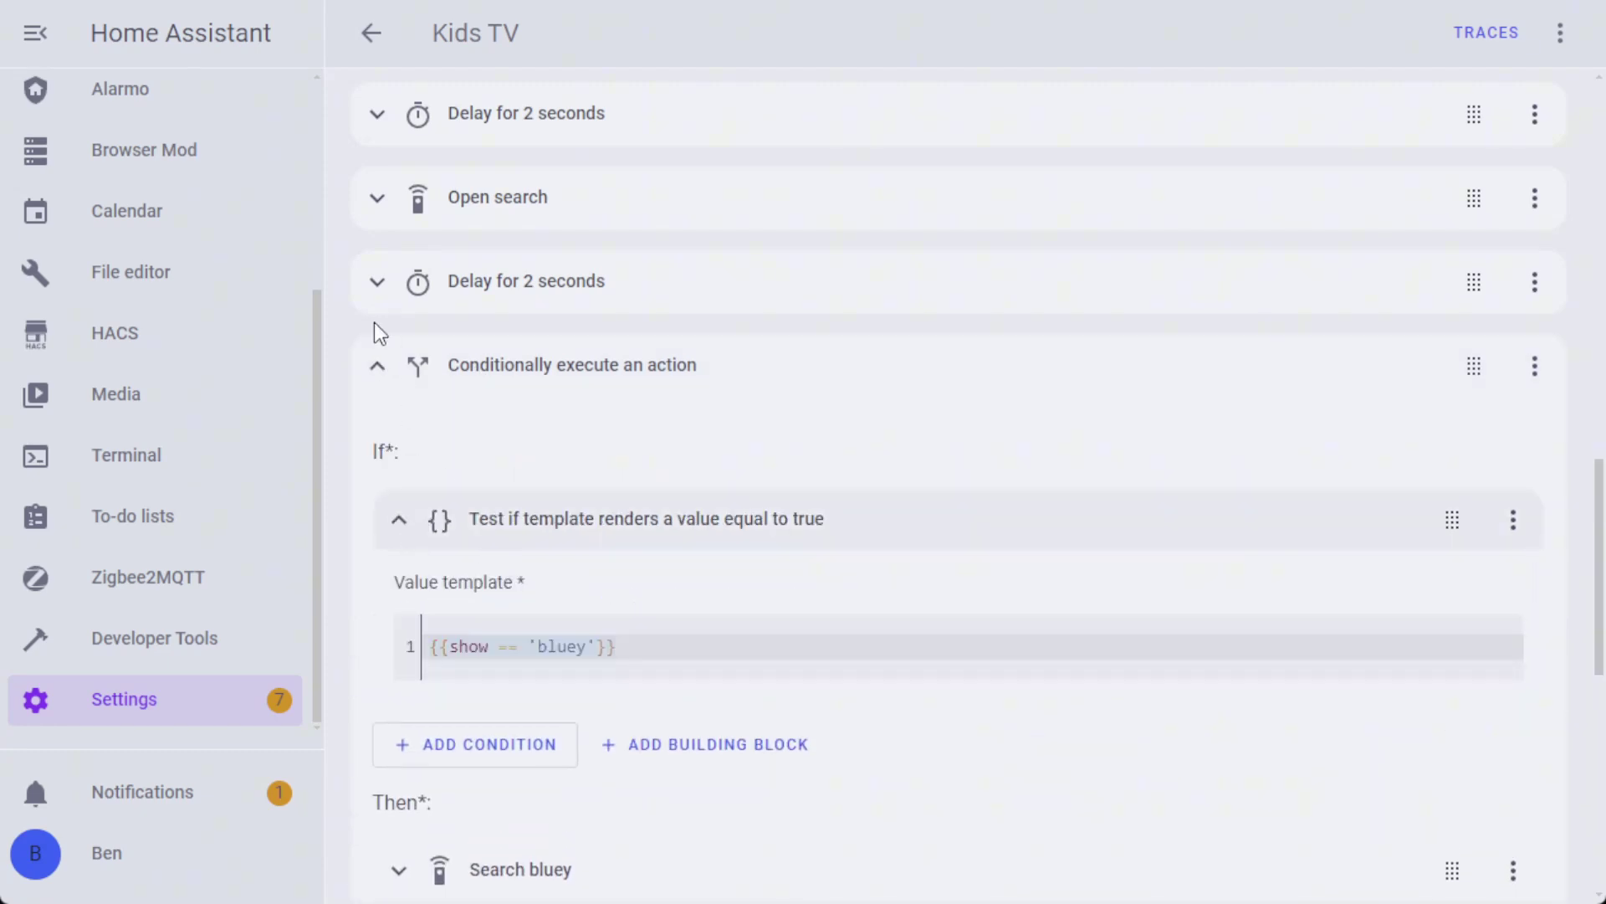
{"action": "left_click", "coordinate": [377, 283]}
{"action": "left_click", "coordinate": [377, 288]}
{"action": "left_click", "coordinate": [377, 365]}
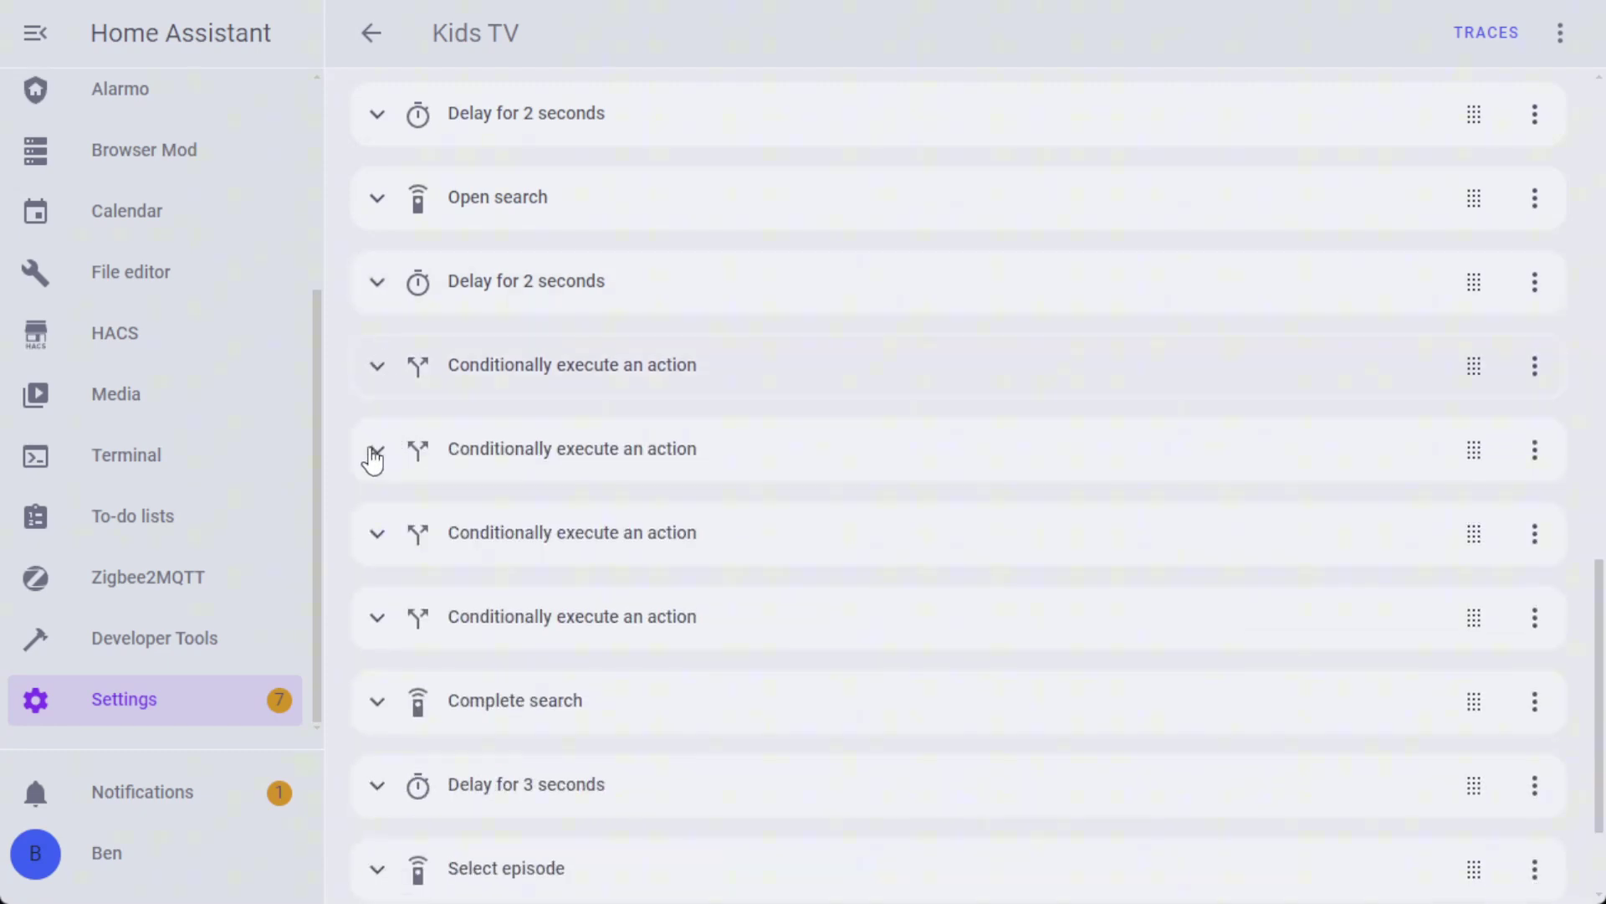
{"action": "left_click", "coordinate": [373, 456]}
{"action": "left_click", "coordinate": [400, 603]}
{"action": "scroll", "coordinate": [514, 710], "scroll_direction": "down", "scroll_amount": 2}
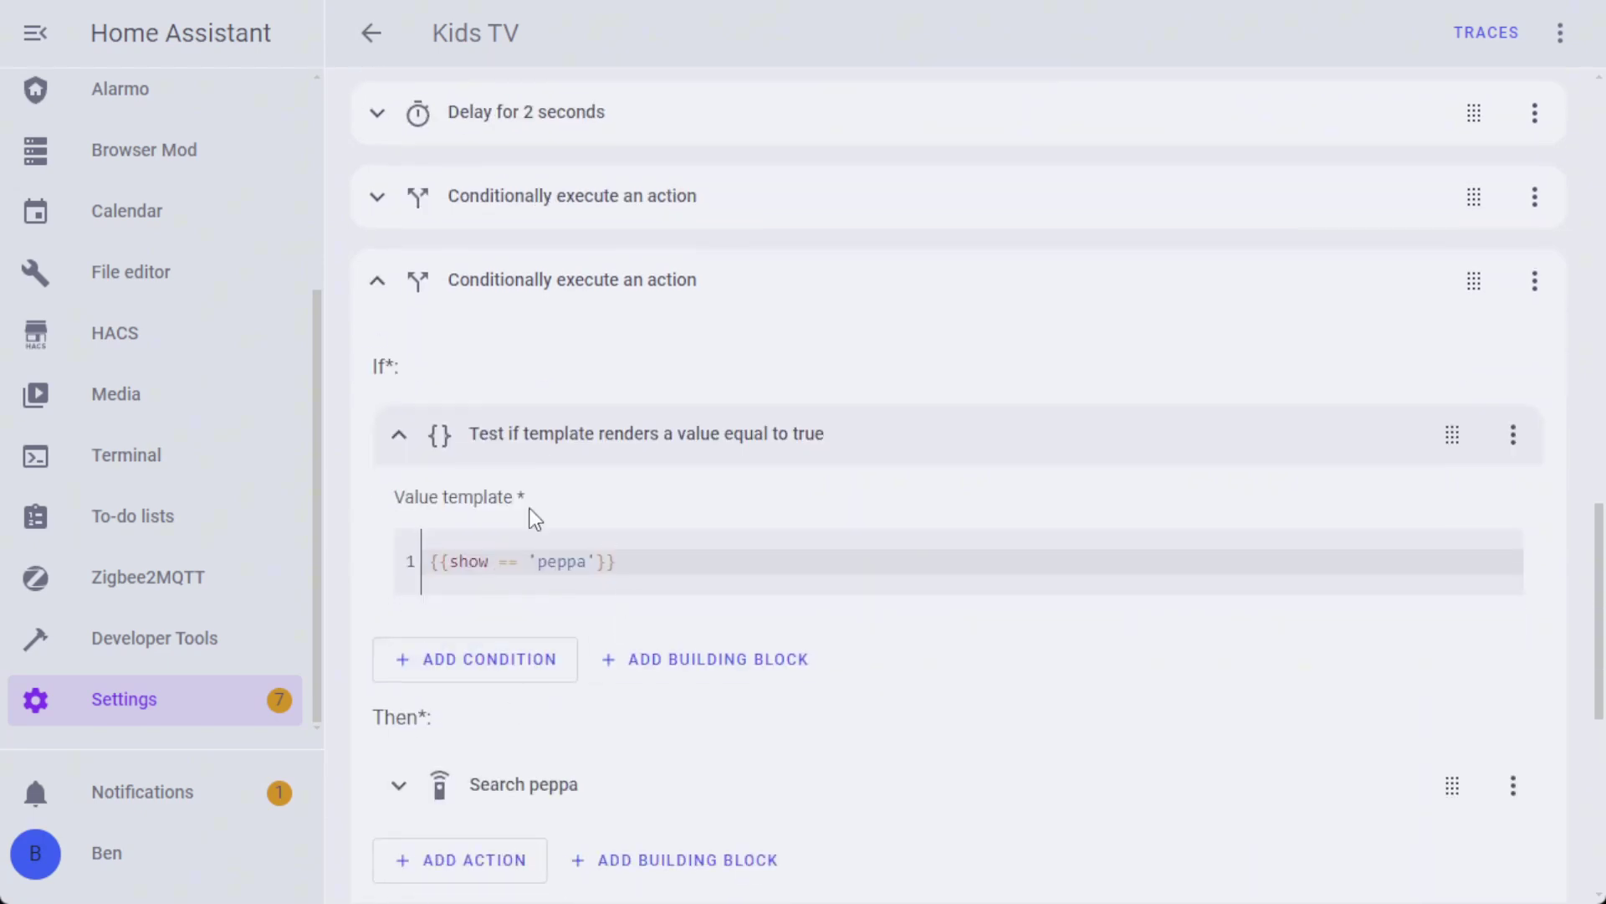
{"action": "left_click", "coordinate": [384, 283]}
{"action": "left_click", "coordinate": [391, 372]}
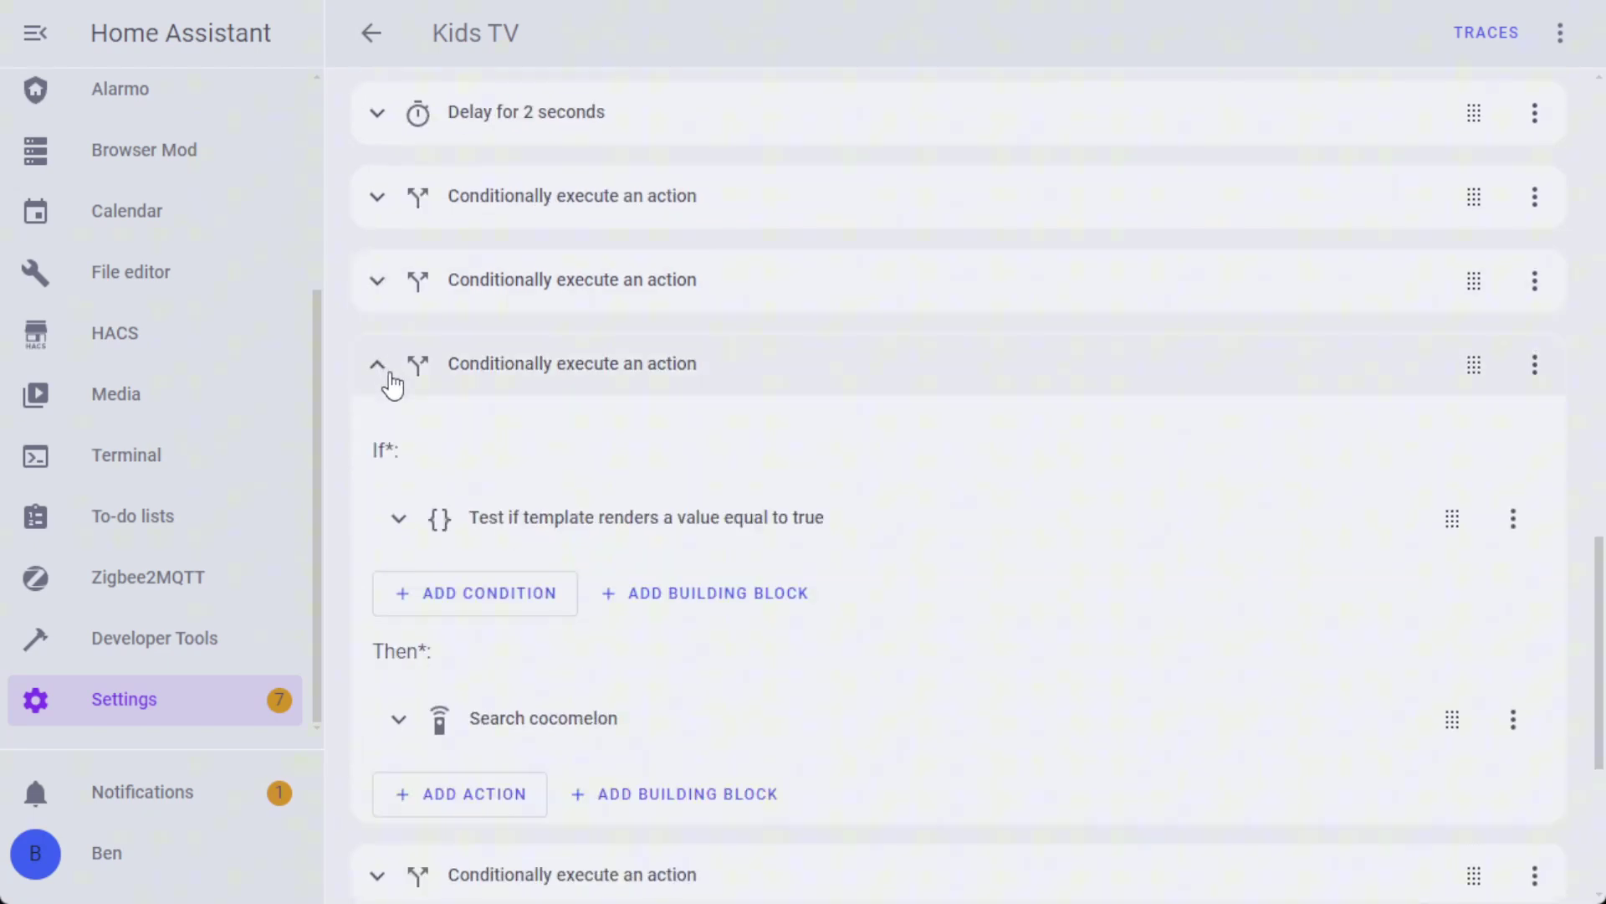
{"action": "left_click", "coordinate": [400, 519]}
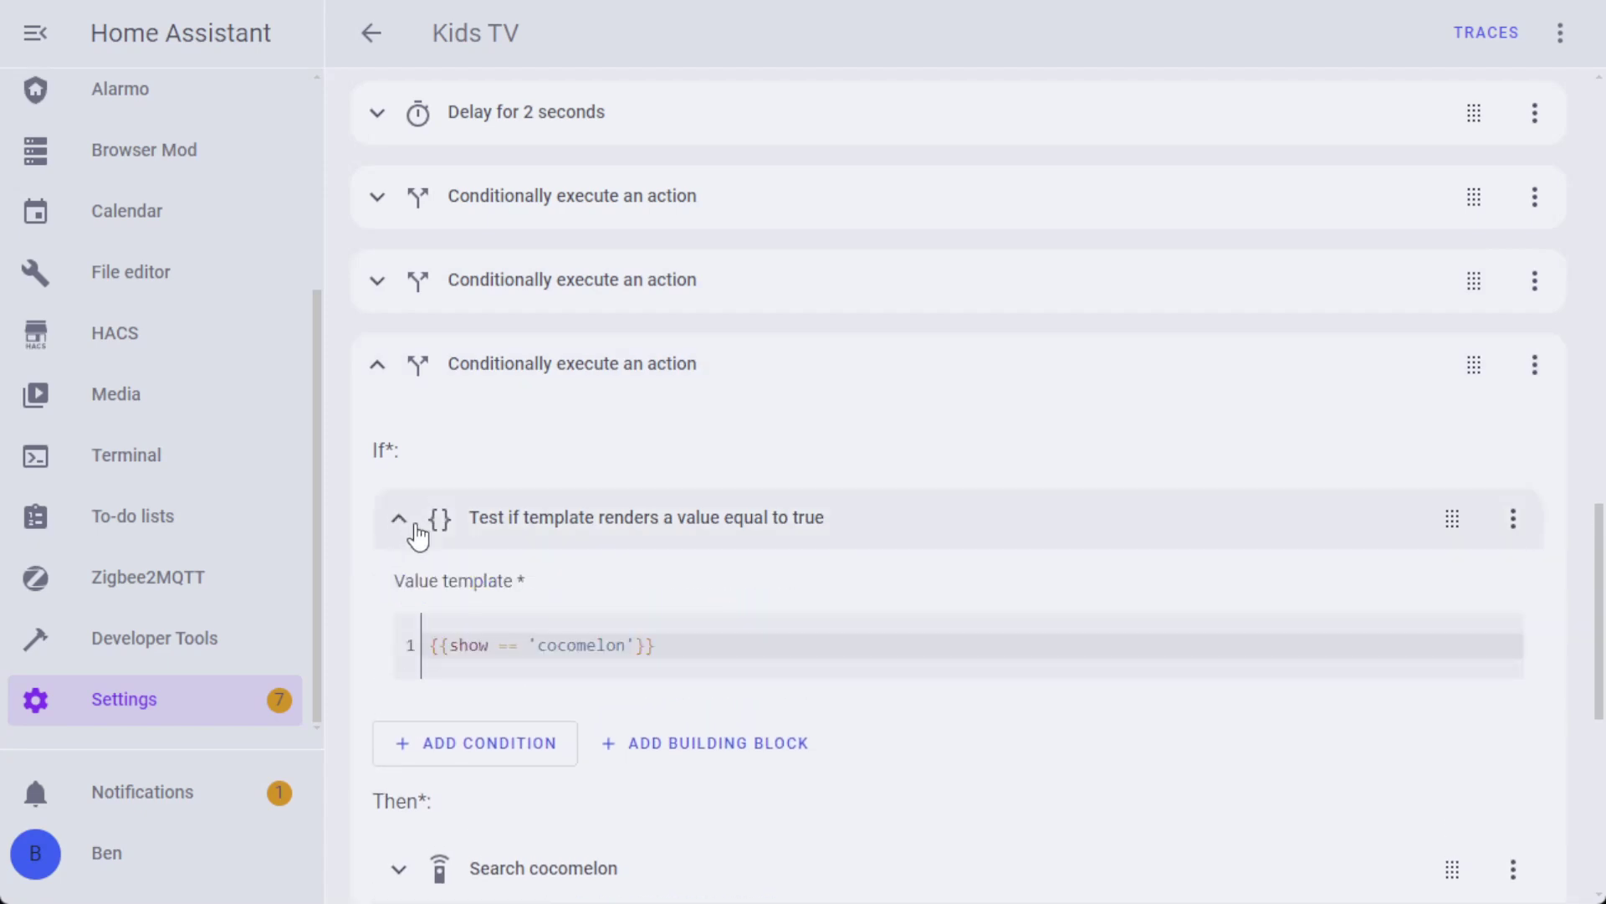
{"action": "left_click", "coordinate": [405, 363]}
{"action": "left_click", "coordinate": [379, 452]}
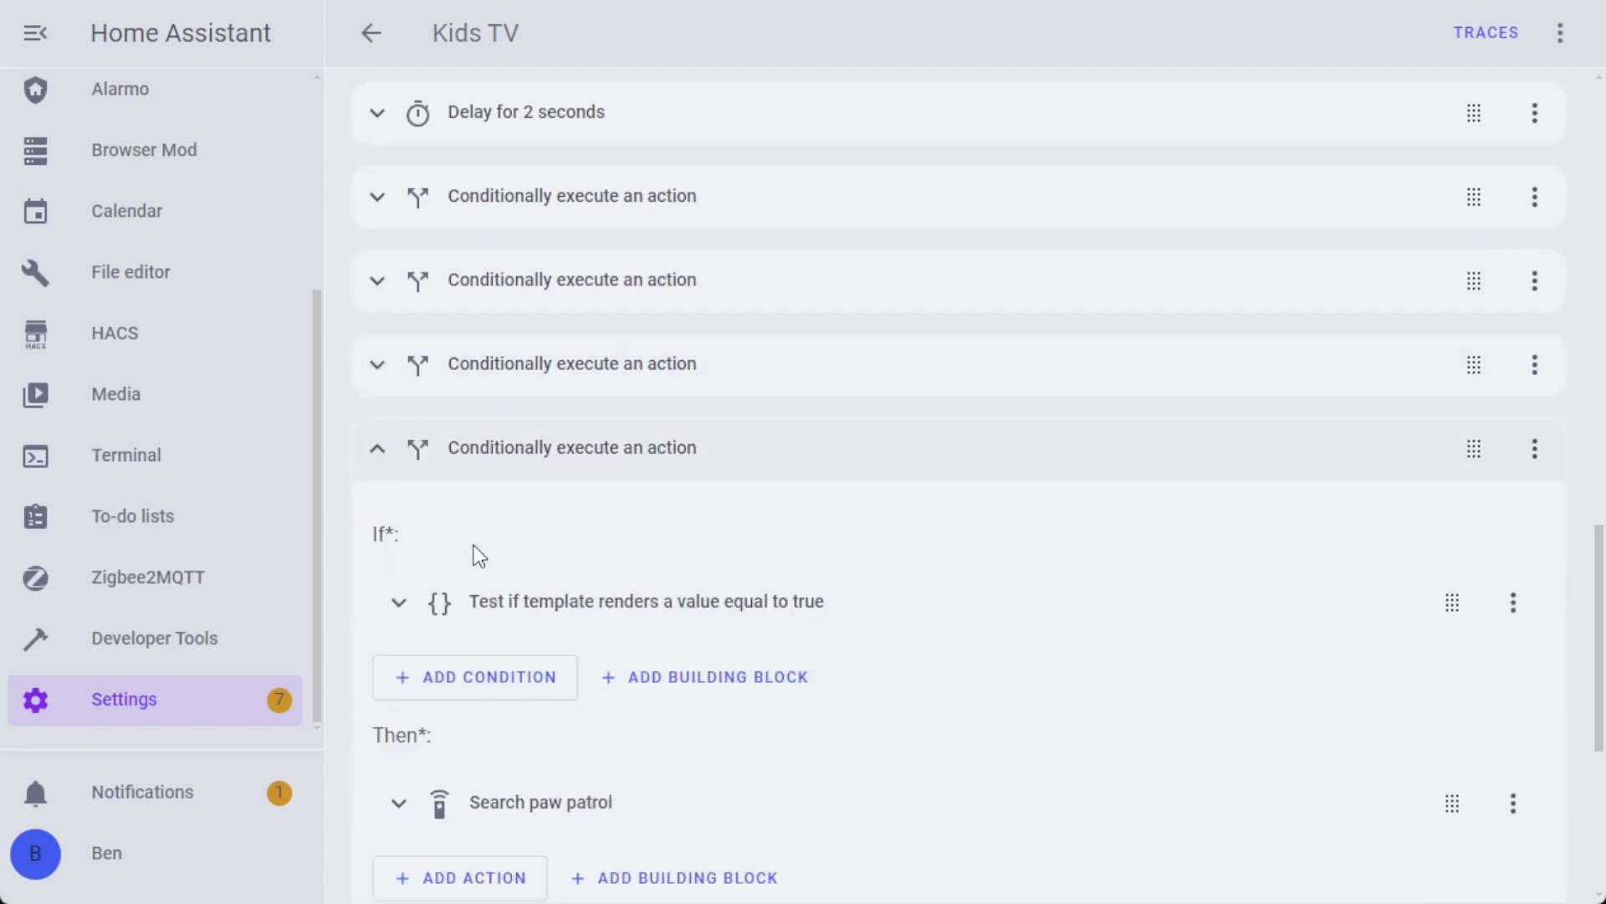
{"action": "left_click", "coordinate": [396, 601]}
{"action": "scroll", "coordinate": [624, 558], "scroll_direction": "down", "scroll_amount": 2}
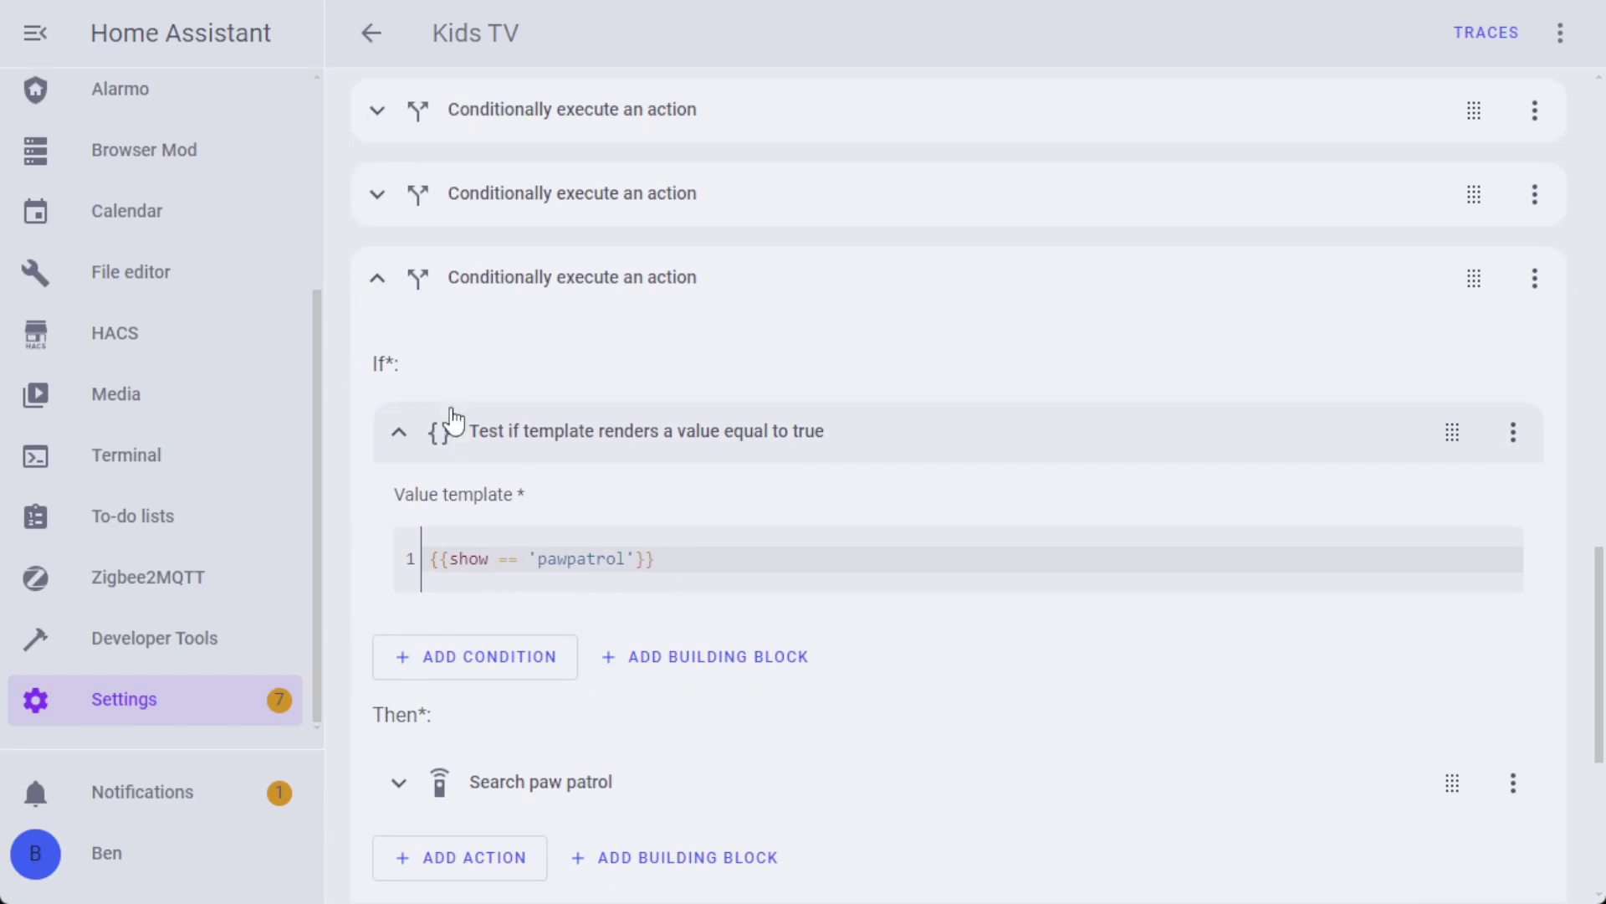
{"action": "left_click", "coordinate": [369, 293]}
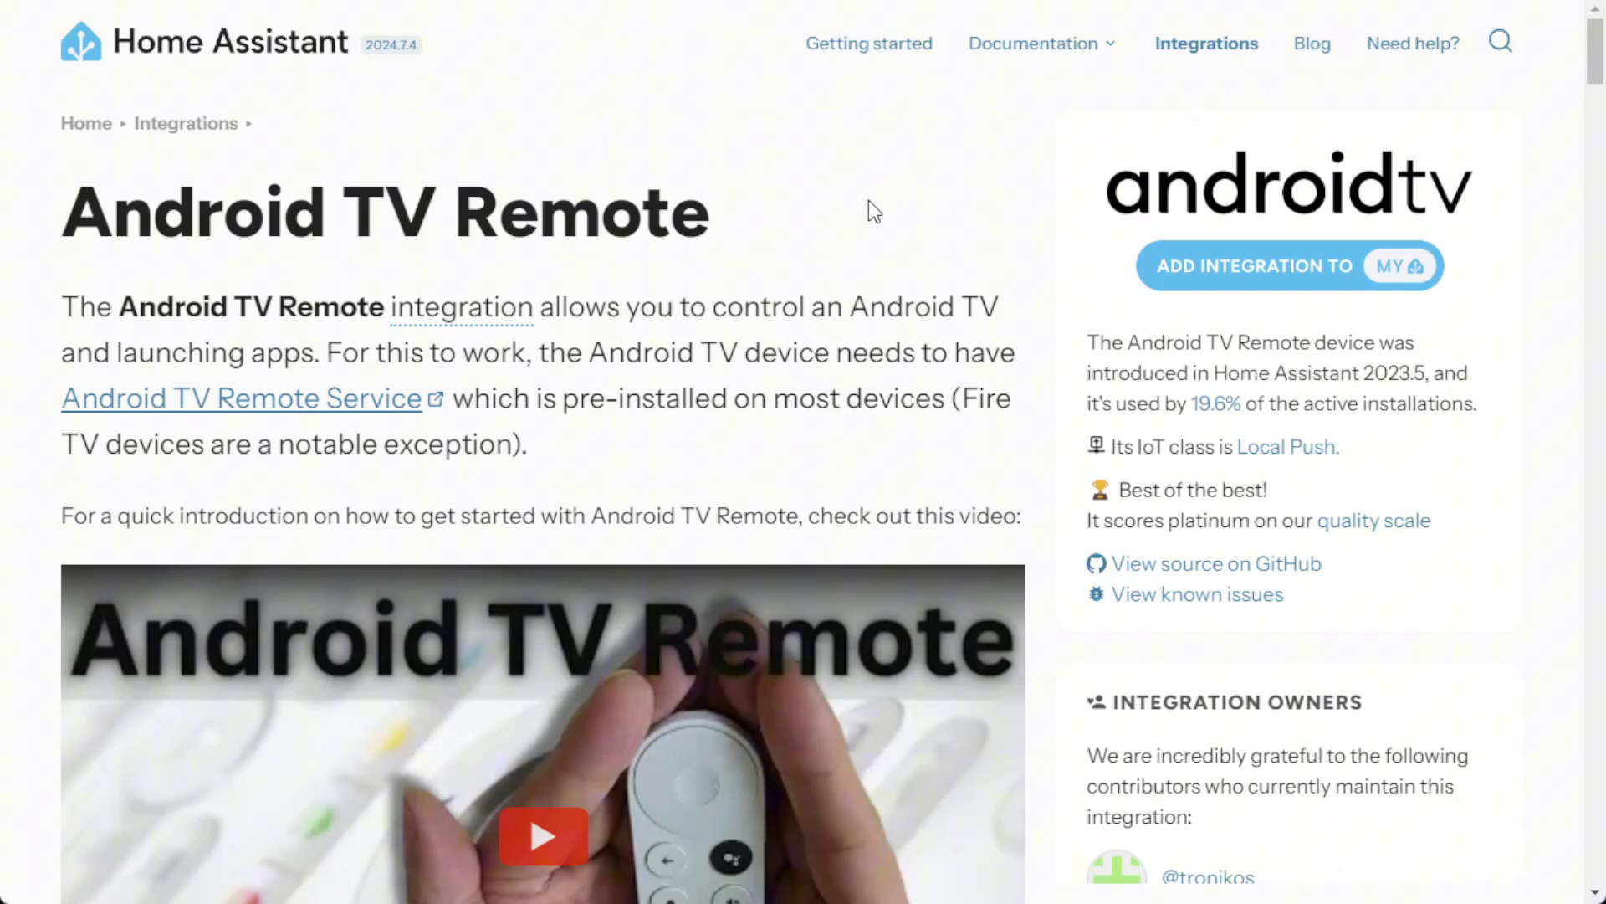
- Scroll through the Android TV Remote integration documentation
{"action": "scroll", "coordinate": [869, 219], "scroll_direction": "down", "scroll_amount": 15}
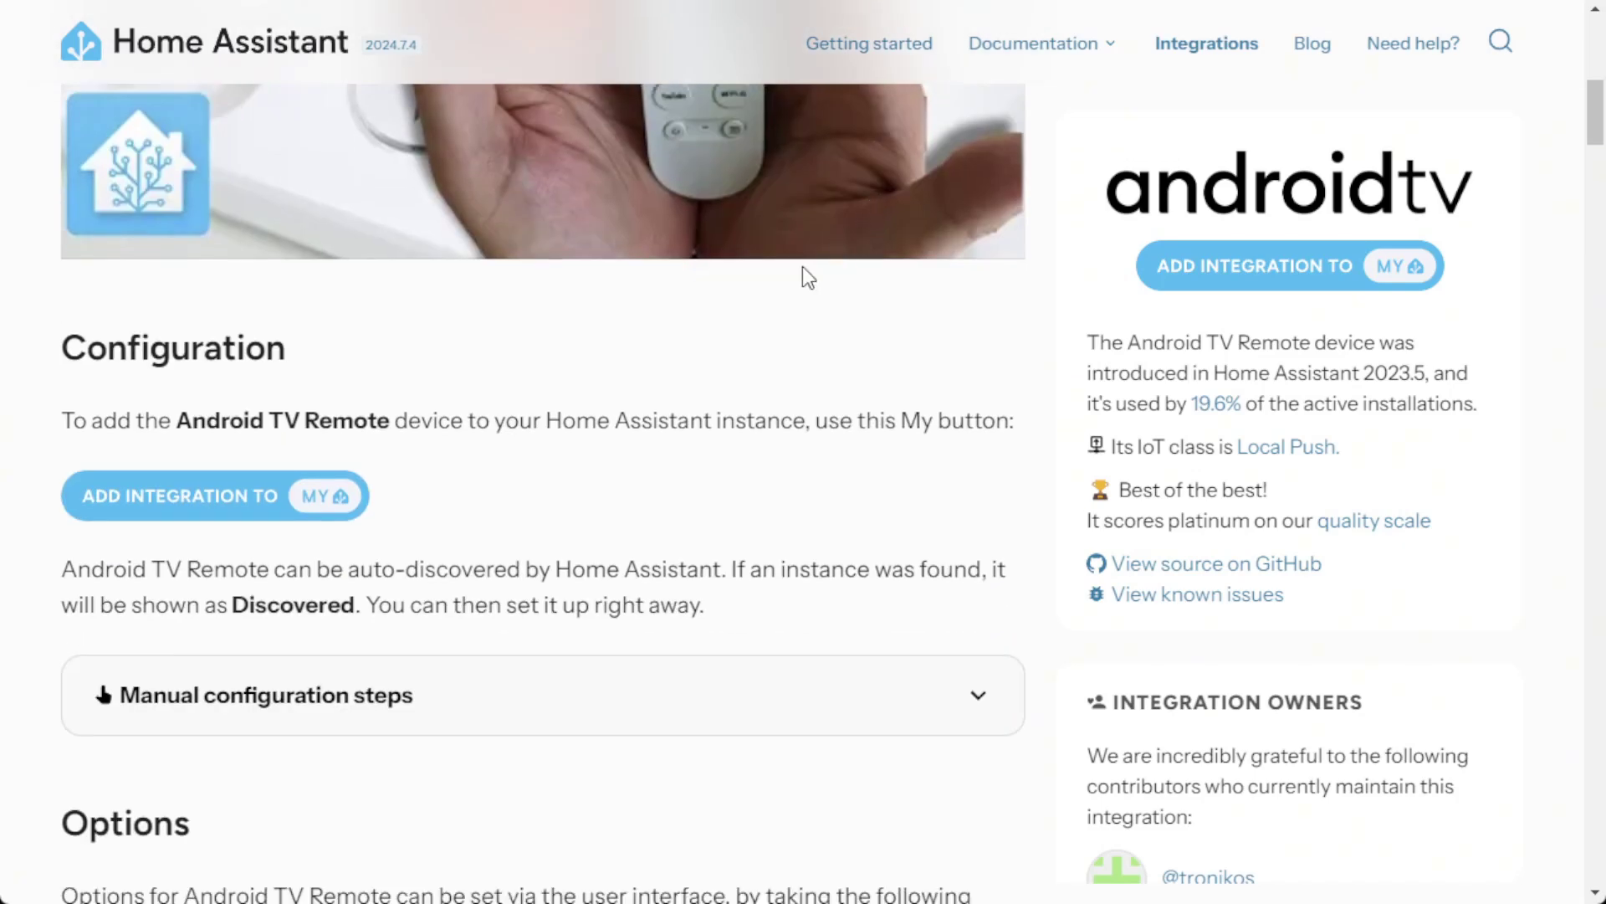
{"action": "scroll", "coordinate": [740, 337], "scroll_direction": "down", "scroll_amount": 11}
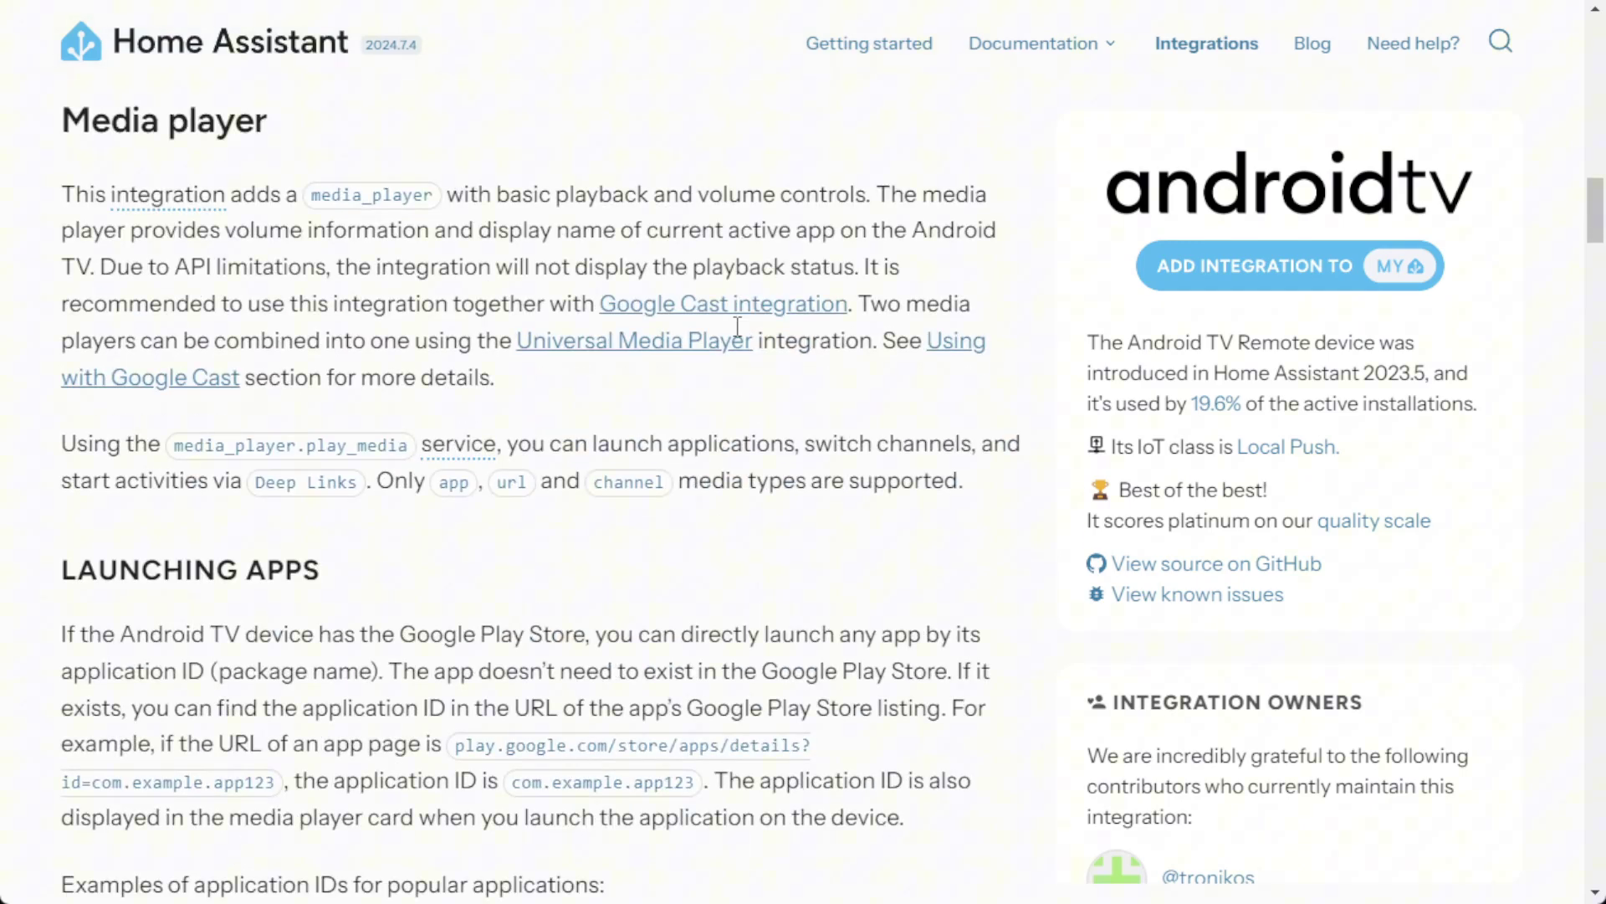
{"action": "scroll", "coordinate": [740, 337], "scroll_direction": "down", "scroll_amount": 10}
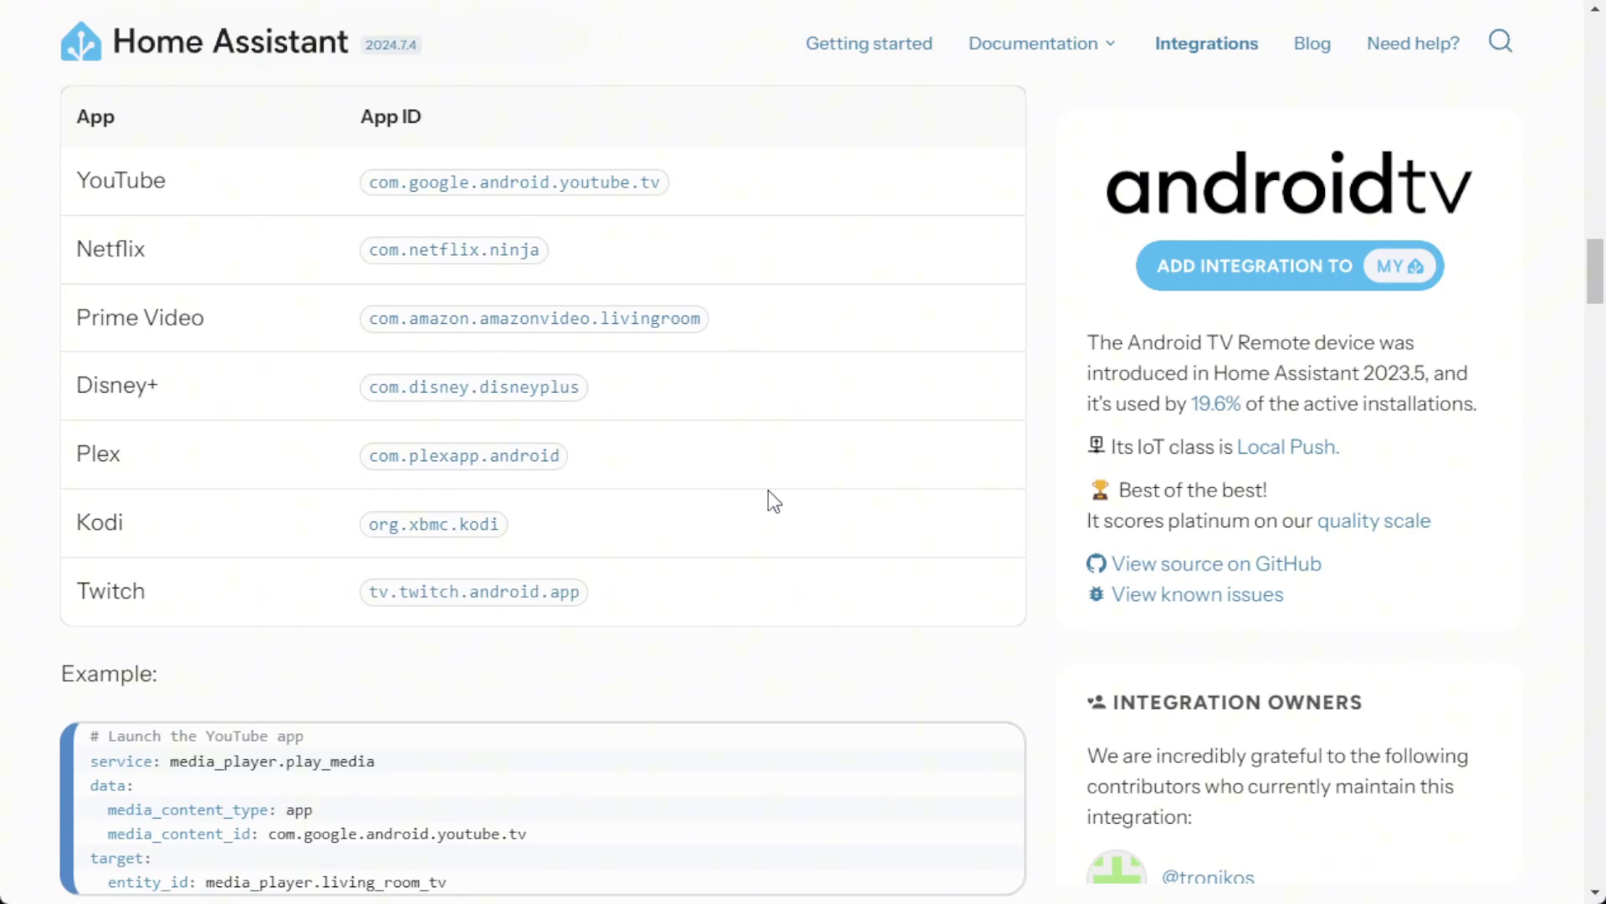
{"action": "scroll", "coordinate": [768, 490], "scroll_direction": "down", "scroll_amount": 9}
{"action": "scroll", "coordinate": [768, 491], "scroll_direction": "down", "scroll_amount": 2}
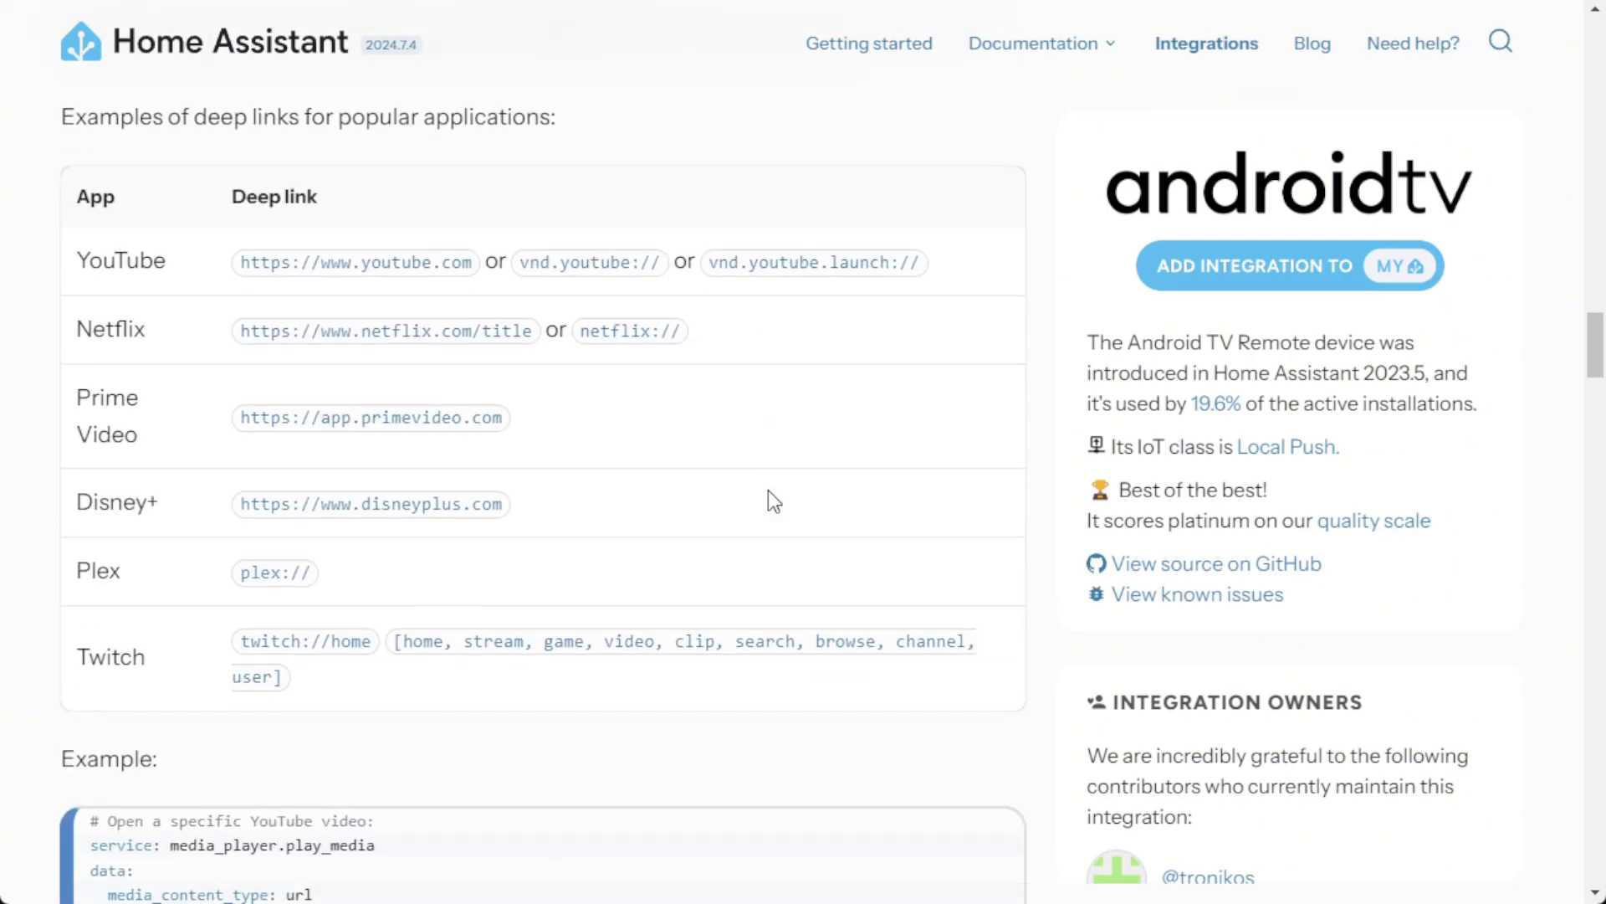
{"action": "scroll", "coordinate": [768, 490], "scroll_direction": "down", "scroll_amount": 10}
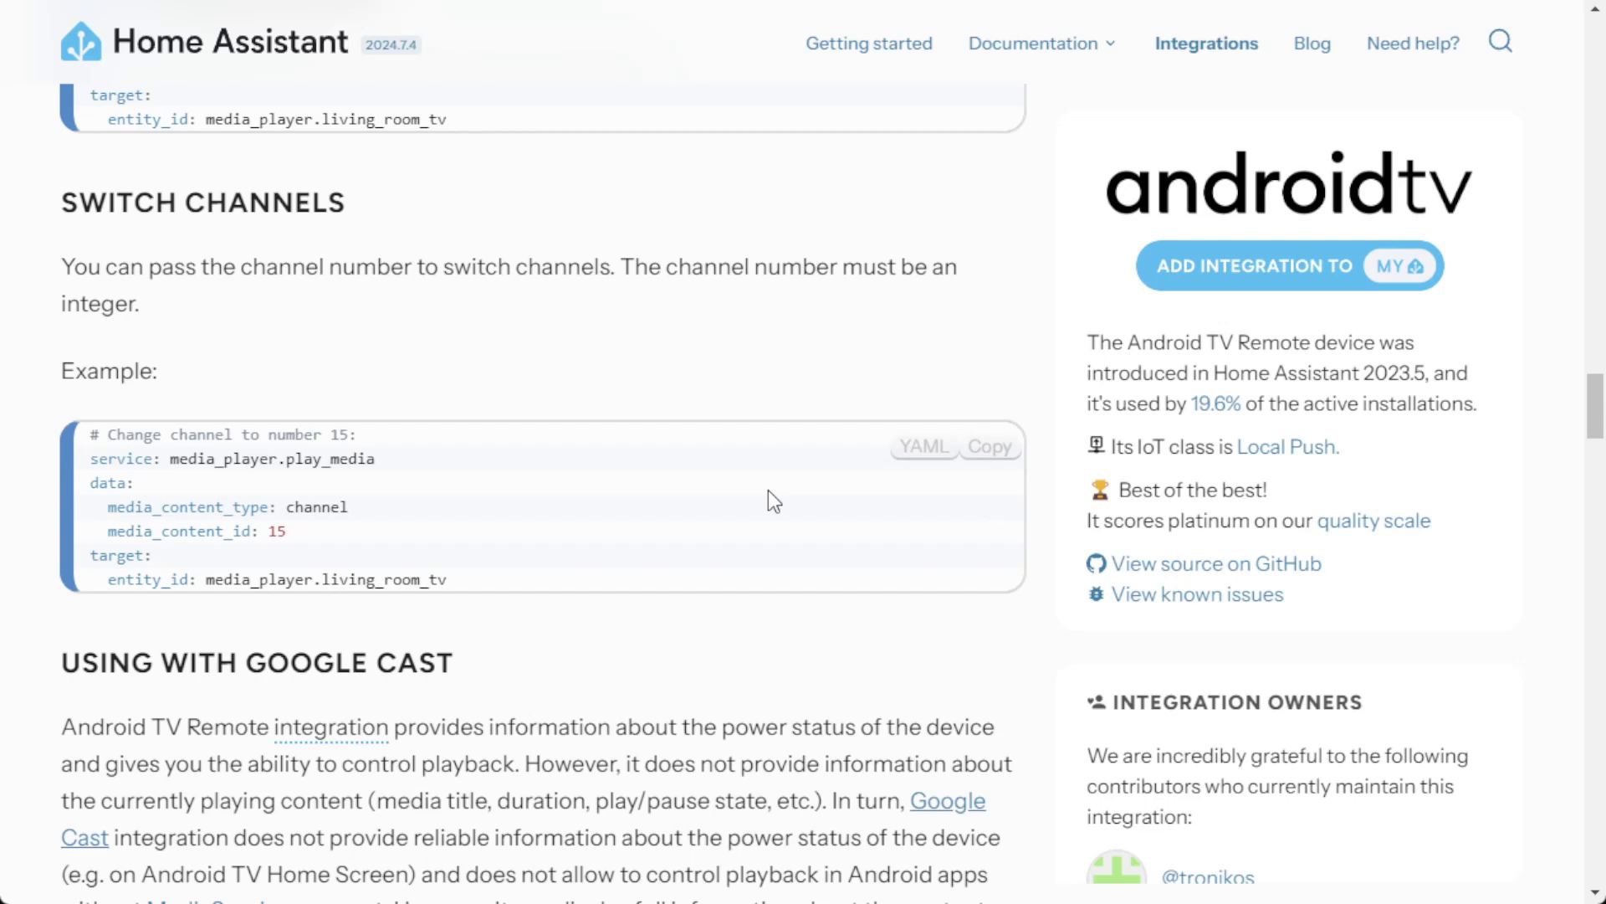
{"action": "scroll", "coordinate": [768, 489], "scroll_direction": "down", "scroll_amount": 8}
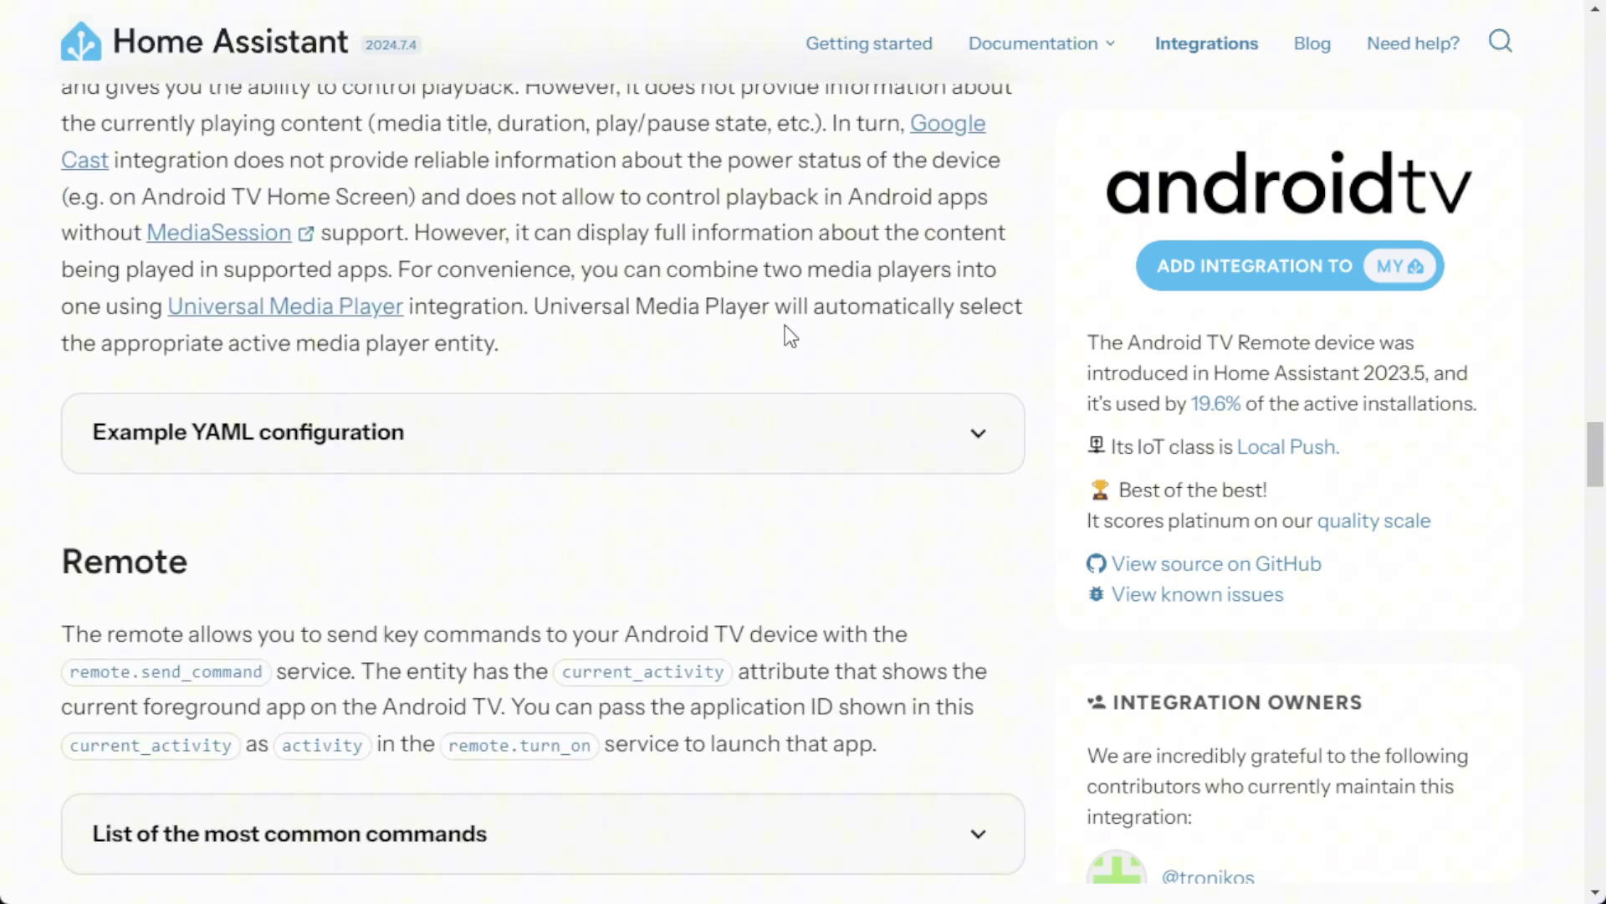
- Return to the Android TV Remote integration and open the TV device, a Chromecast by Google
{"action": "key", "text": "ctrl+w"}
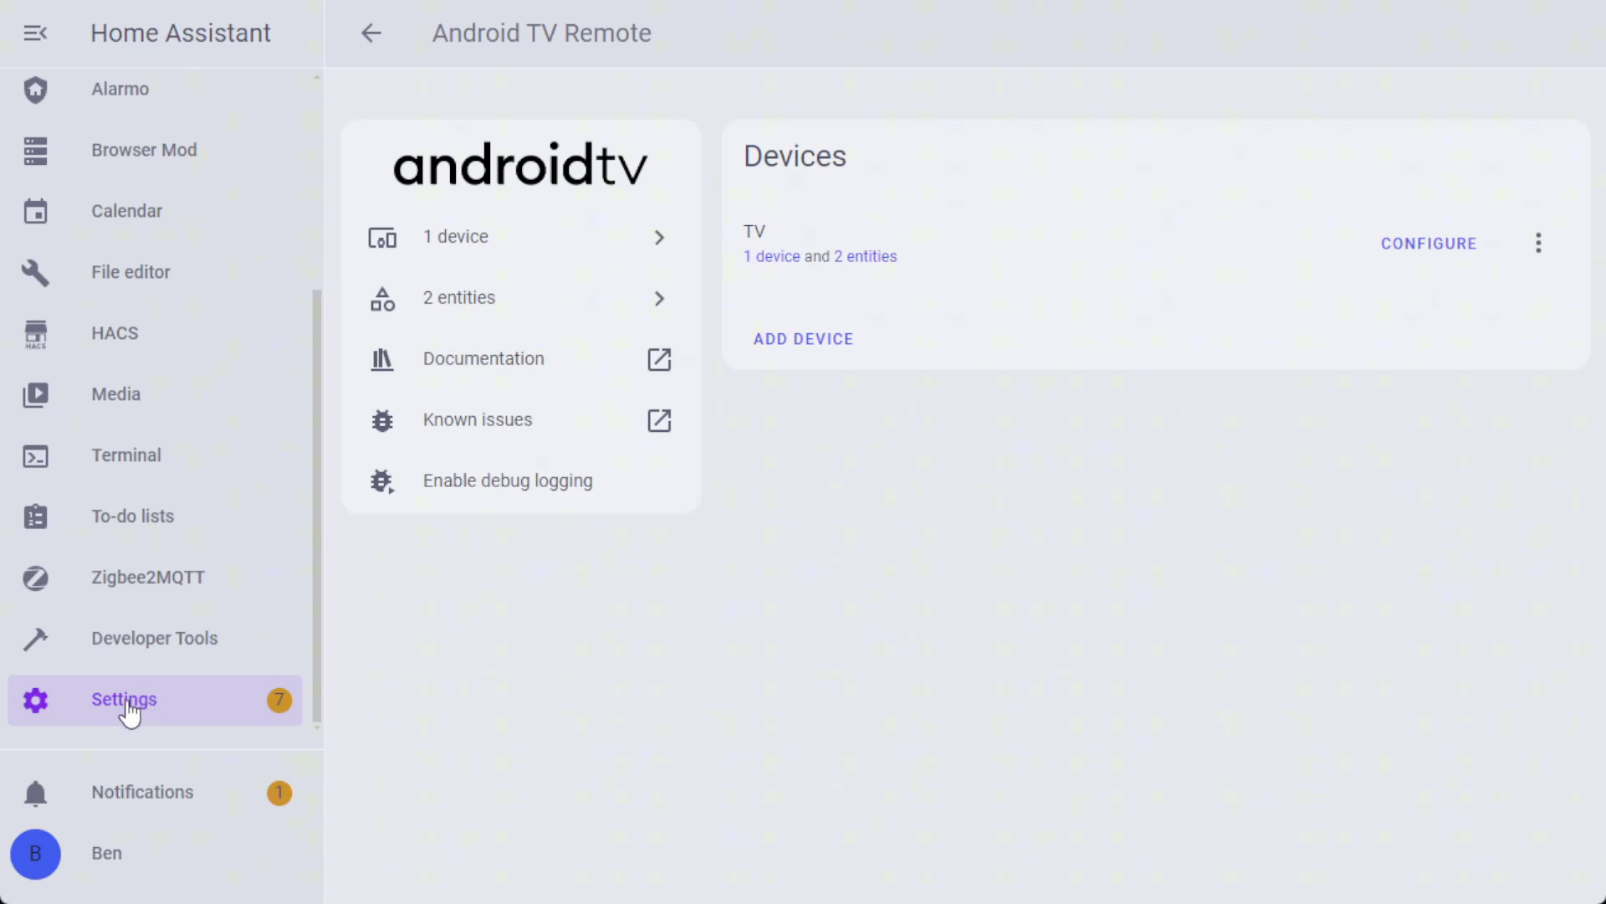
{"action": "left_click", "coordinate": [775, 269]}
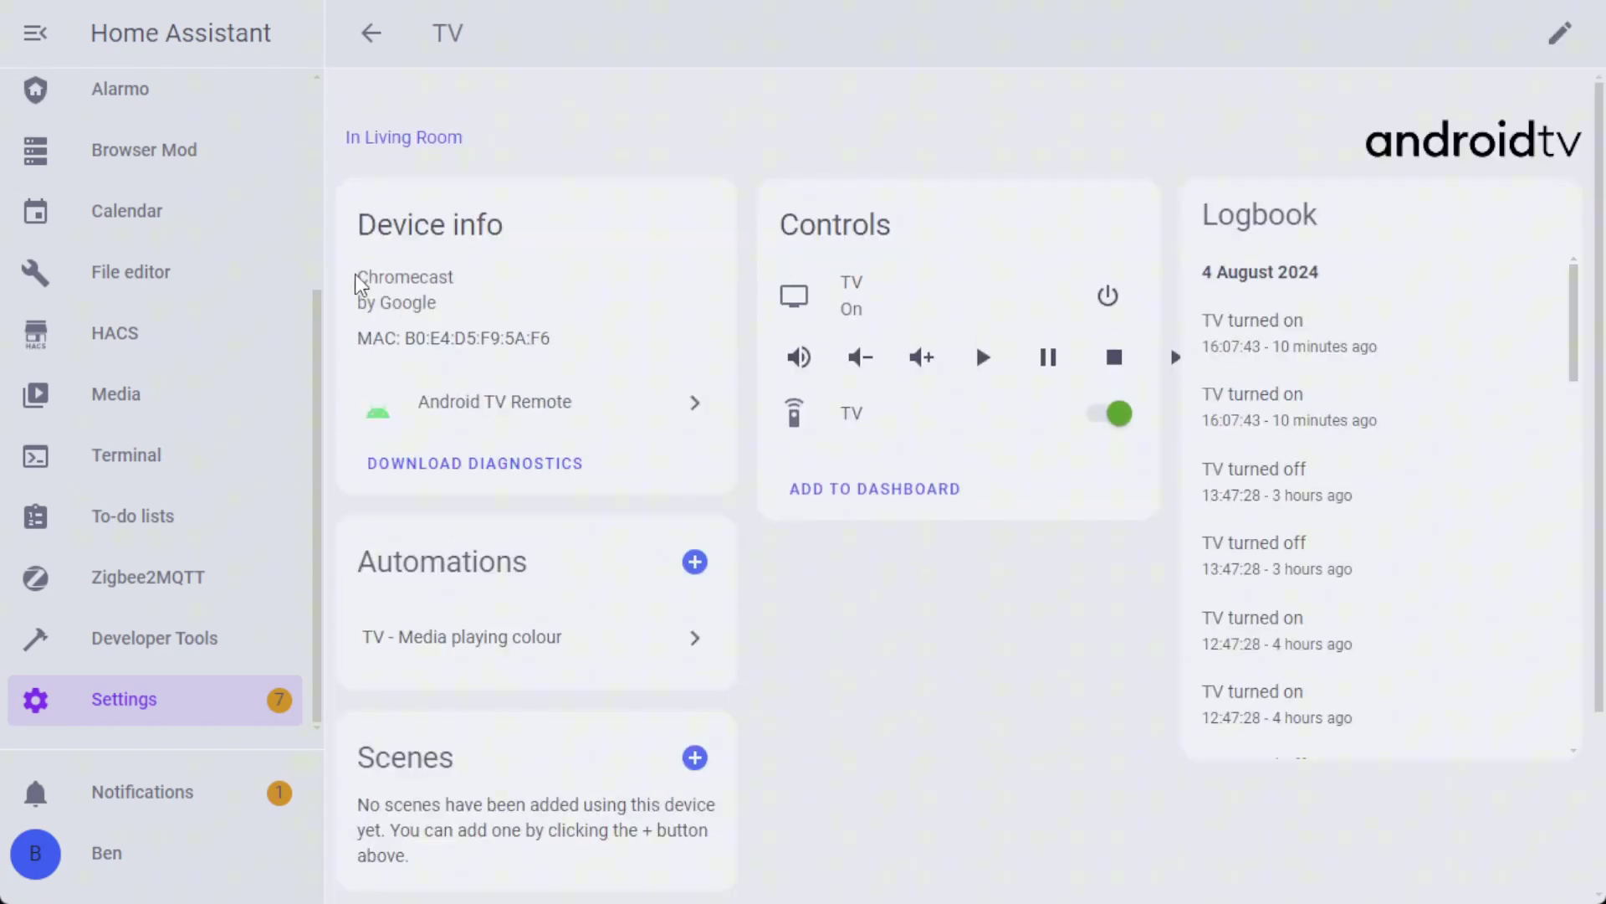
{"action": "left_click_drag", "start_coordinate": [358, 282], "coordinate": [463, 315]}
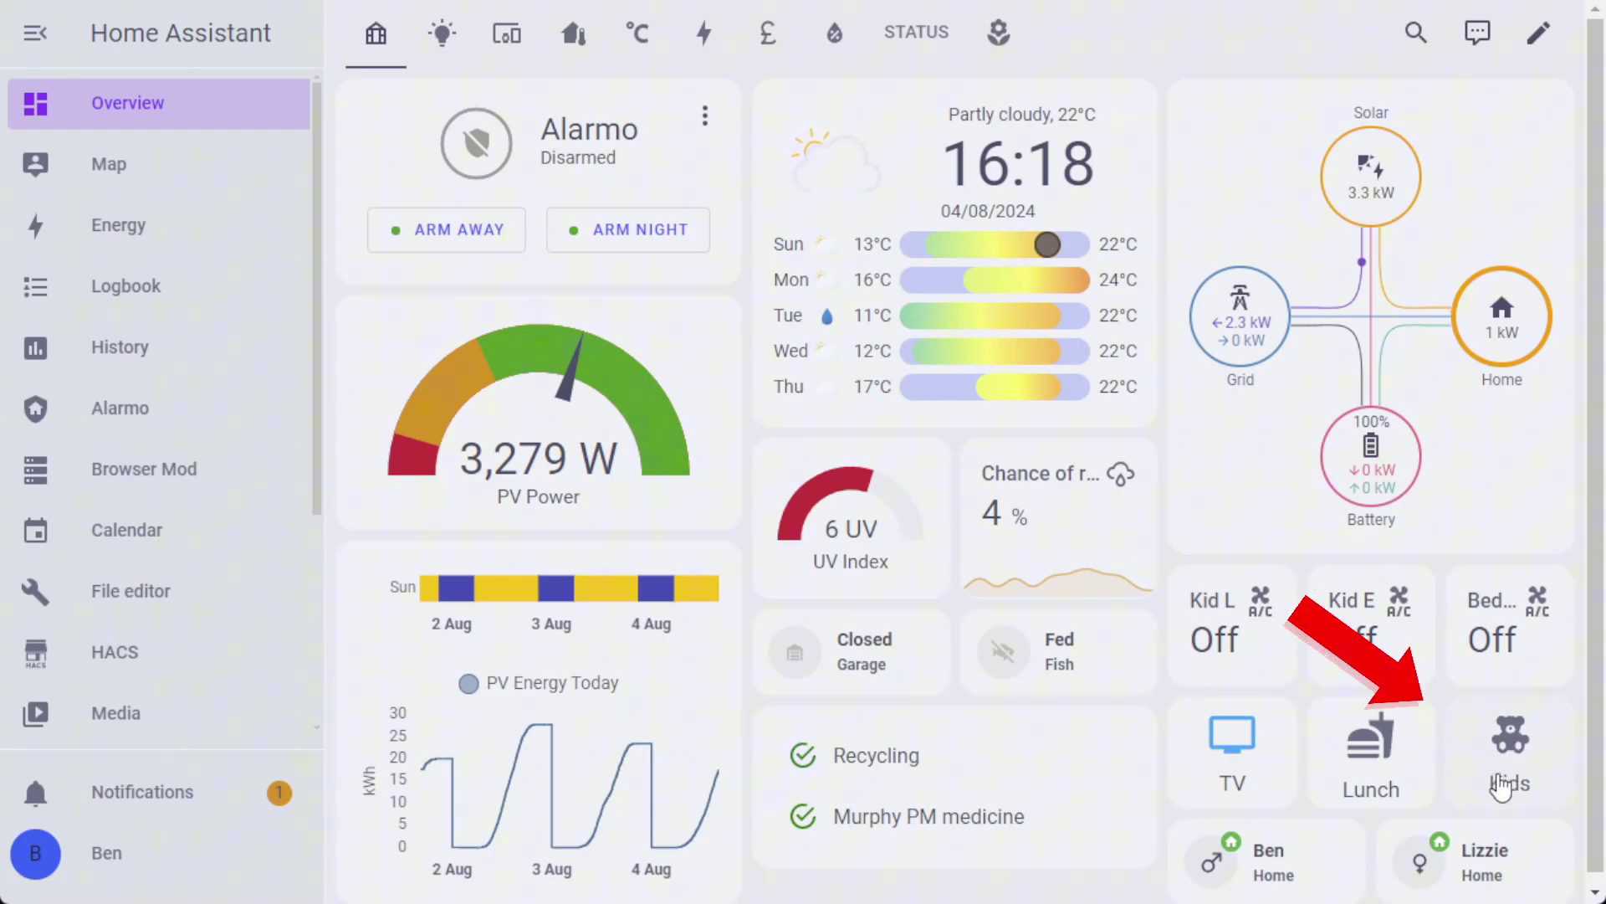
- In the Kids show picker, try Bluey, Cocomelon, Peppa and Paw Patrol, then send Bluey
{"action": "left_click", "coordinate": [1508, 774]}
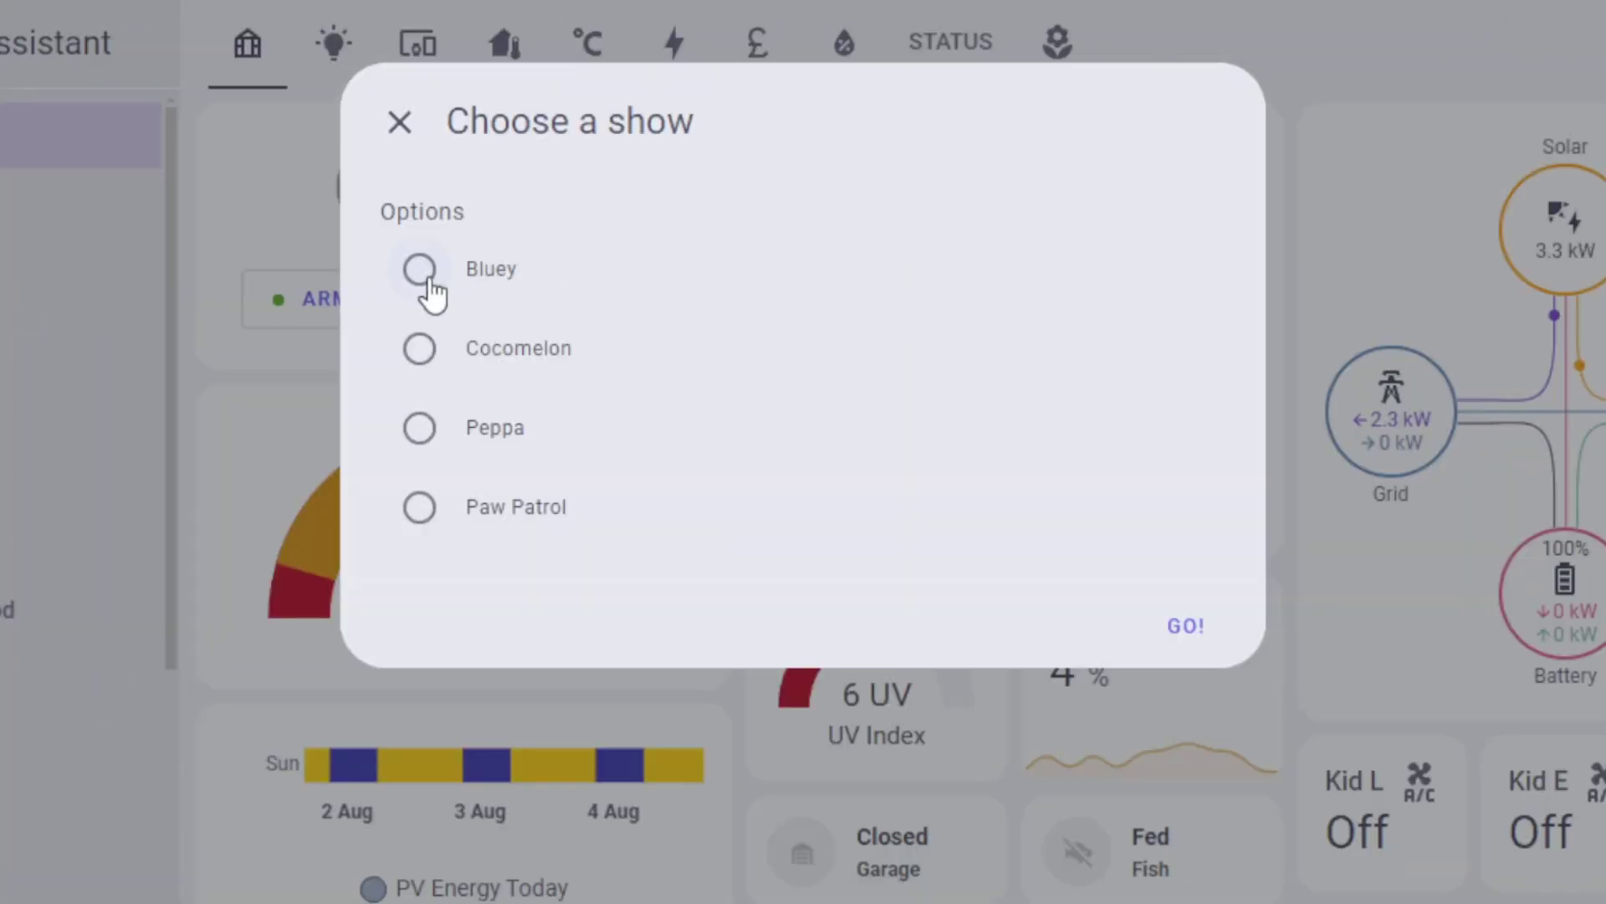
{"action": "left_click", "coordinate": [509, 208]}
{"action": "left_click", "coordinate": [510, 268]}
{"action": "left_click", "coordinate": [510, 329]}
{"action": "left_click", "coordinate": [517, 389]}
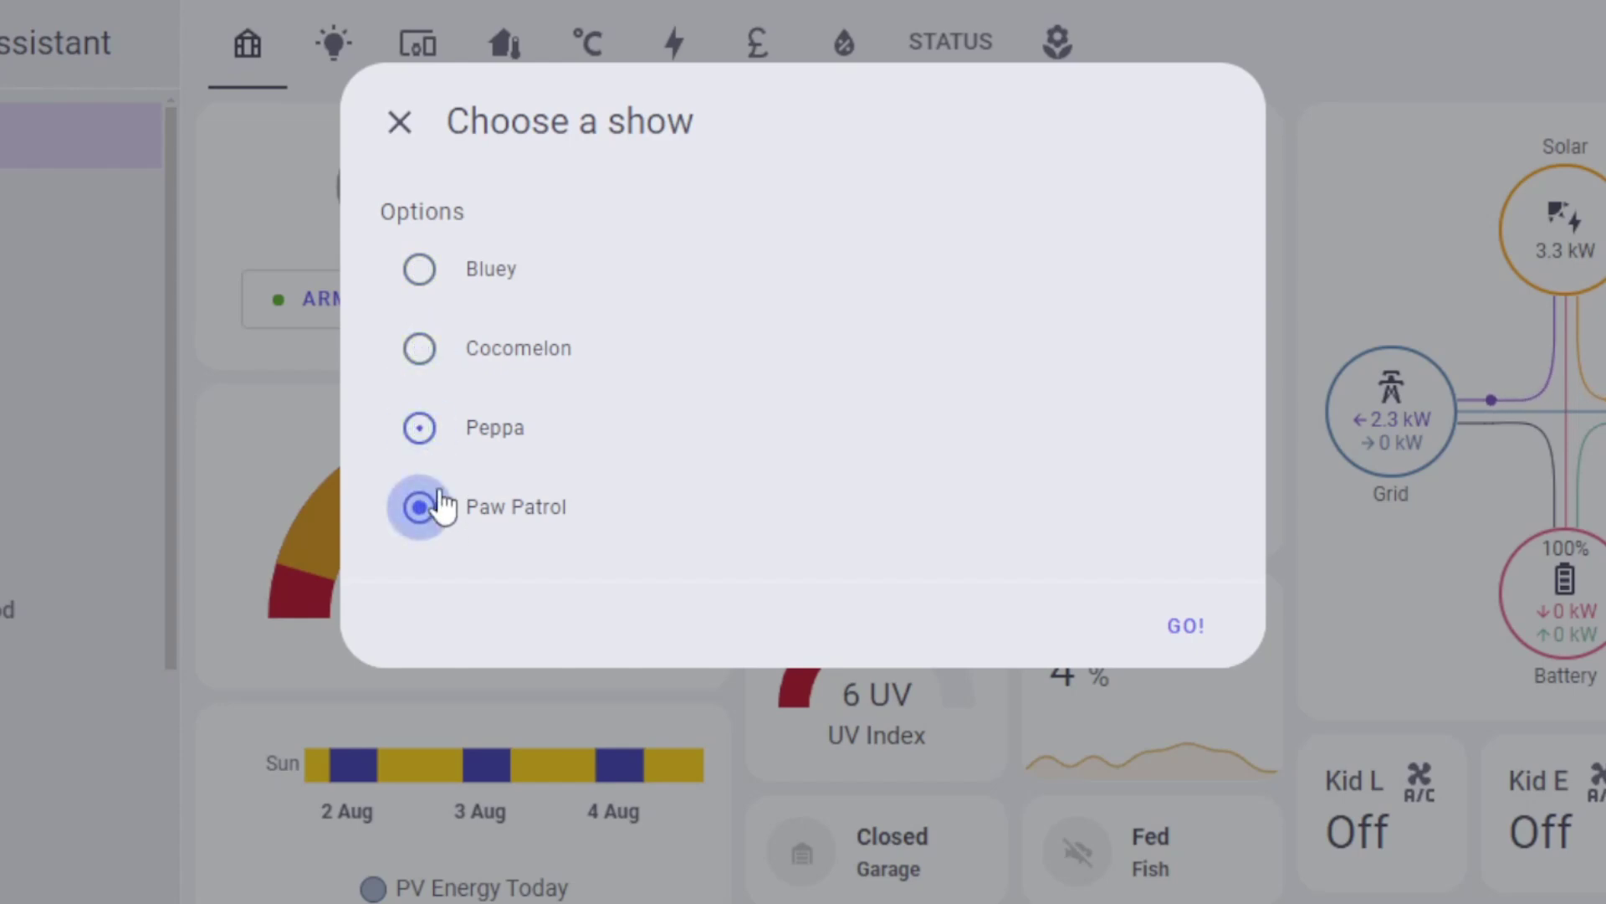
{"action": "left_click", "coordinate": [469, 273]}
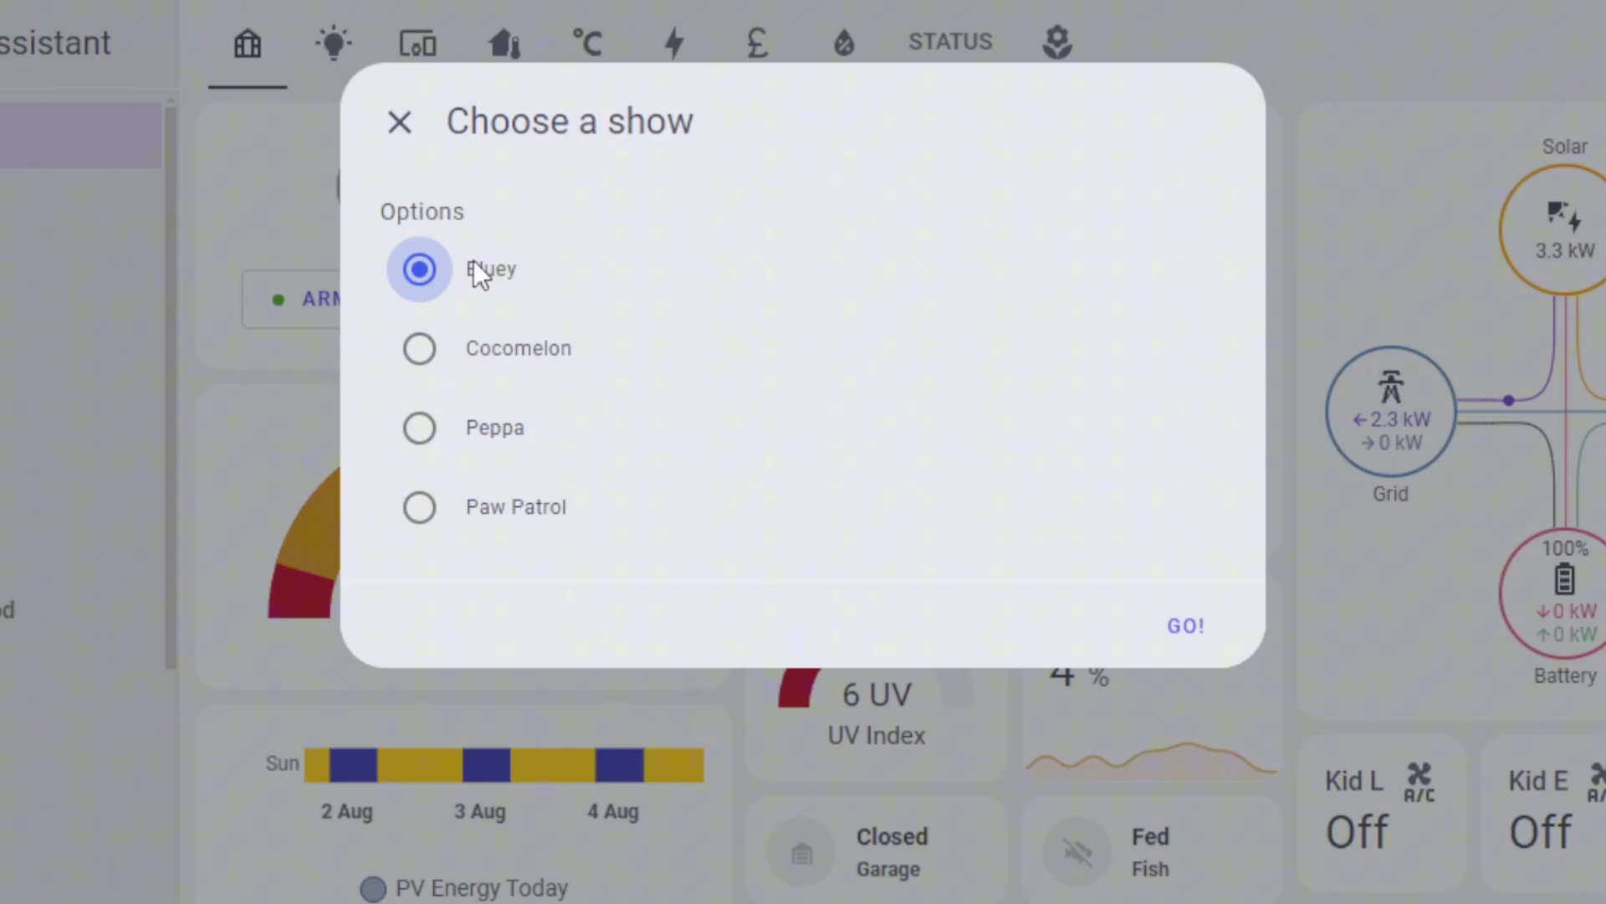
{"action": "left_click", "coordinate": [1188, 628]}
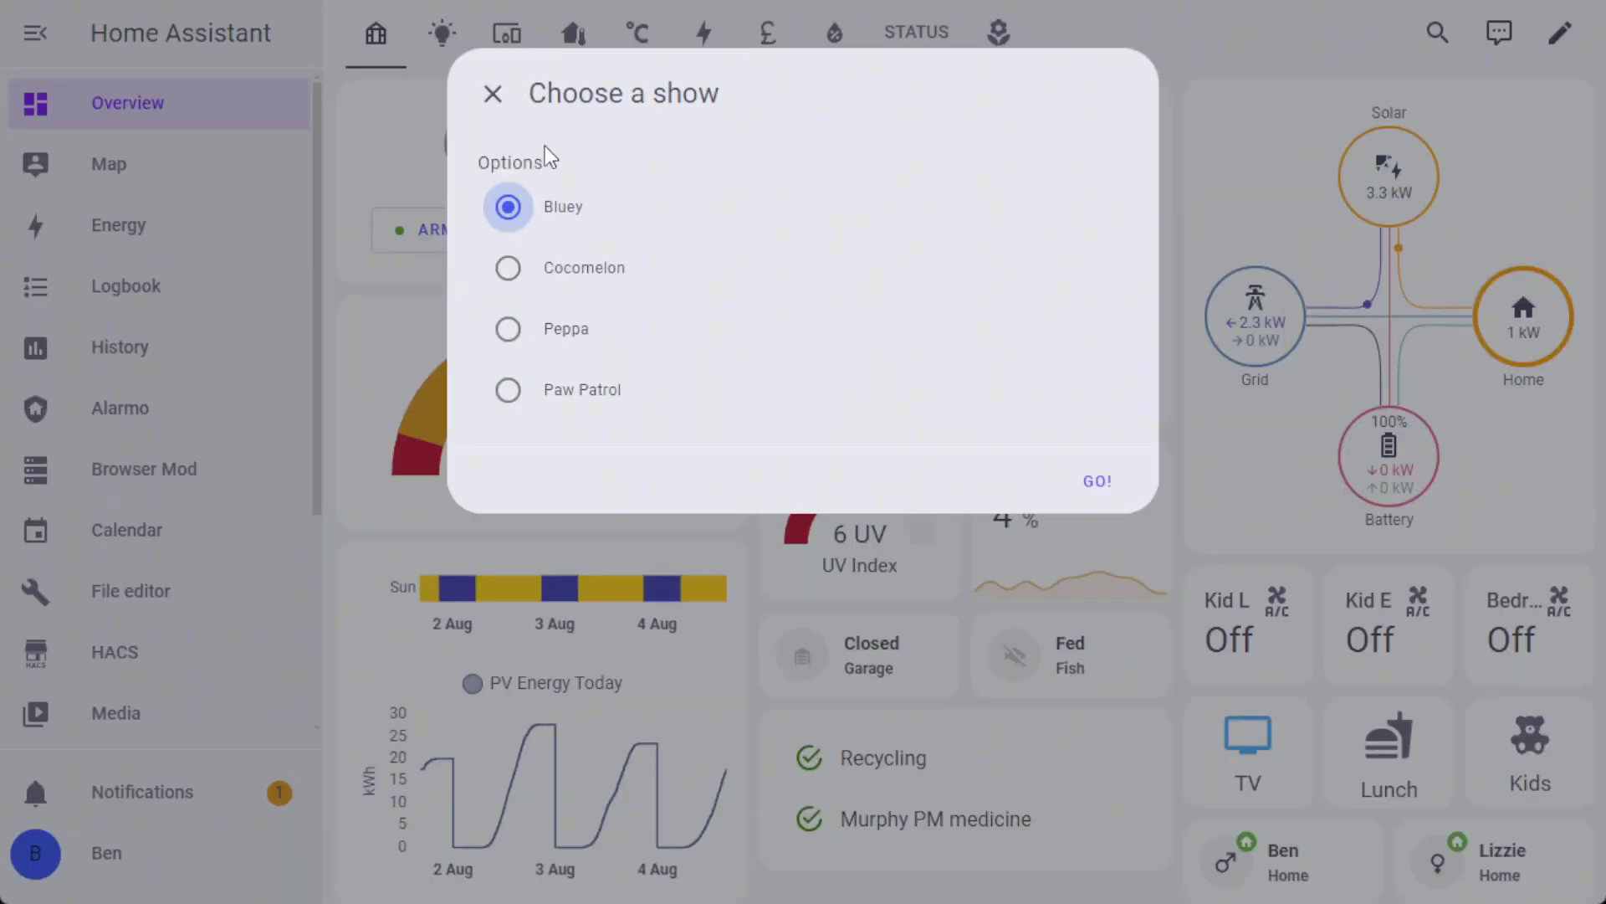
{"action": "left_click", "coordinate": [1532, 36]}
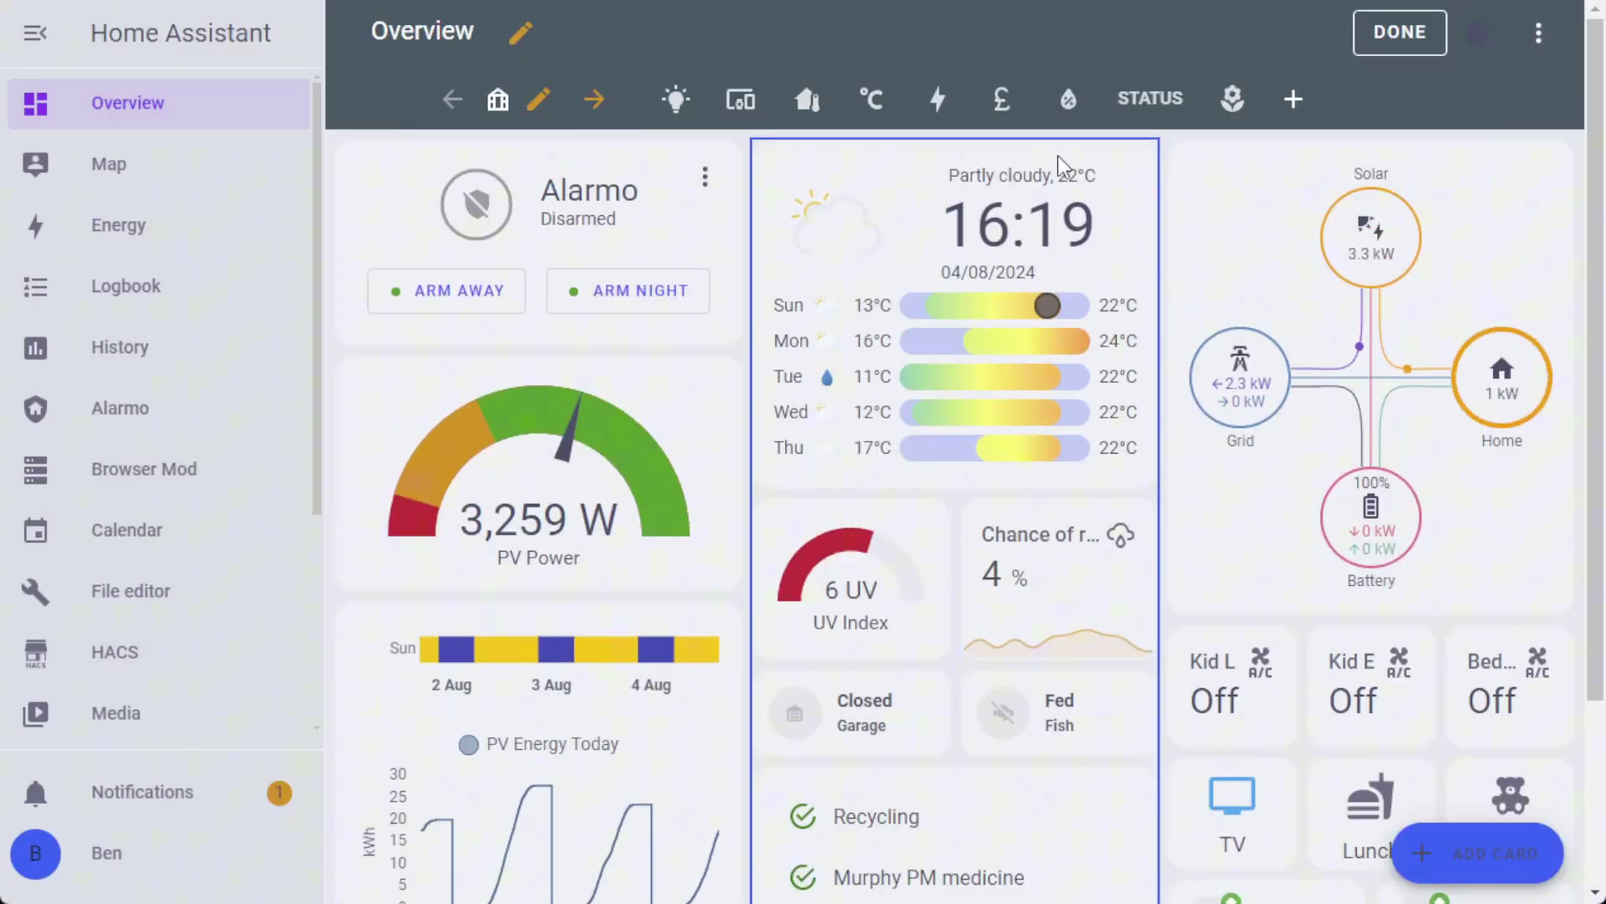
{"action": "scroll", "coordinate": [1213, 586], "scroll_direction": "down", "scroll_amount": 5}
{"action": "left_click", "coordinate": [1238, 760]}
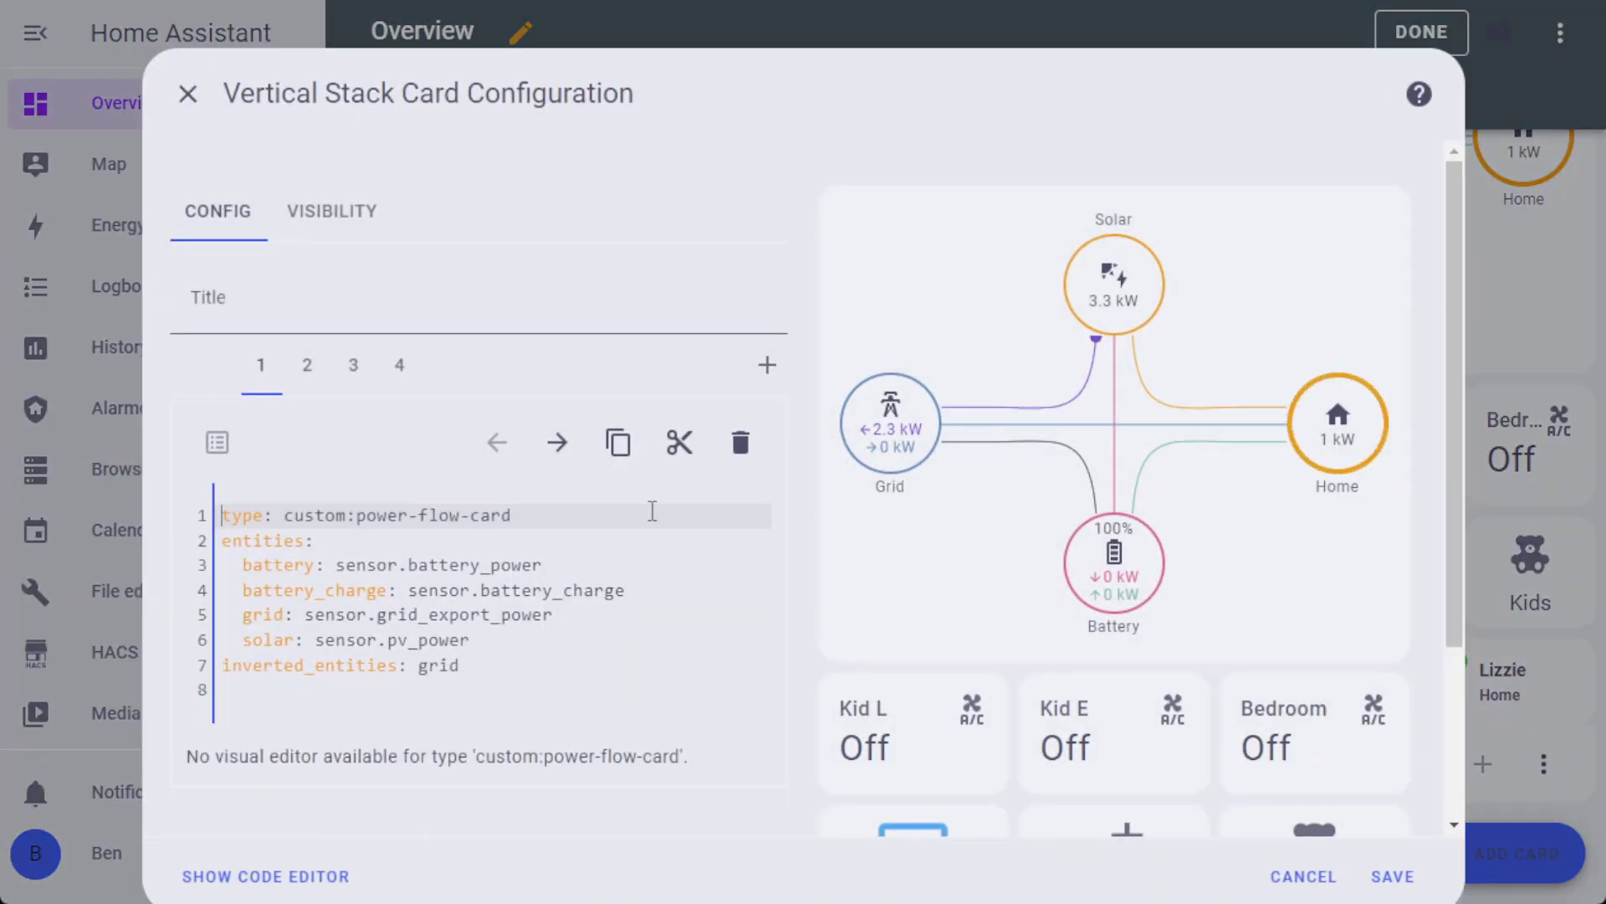
{"action": "left_click", "coordinate": [351, 368]}
{"action": "scroll", "coordinate": [358, 581], "scroll_direction": "down", "scroll_amount": 6}
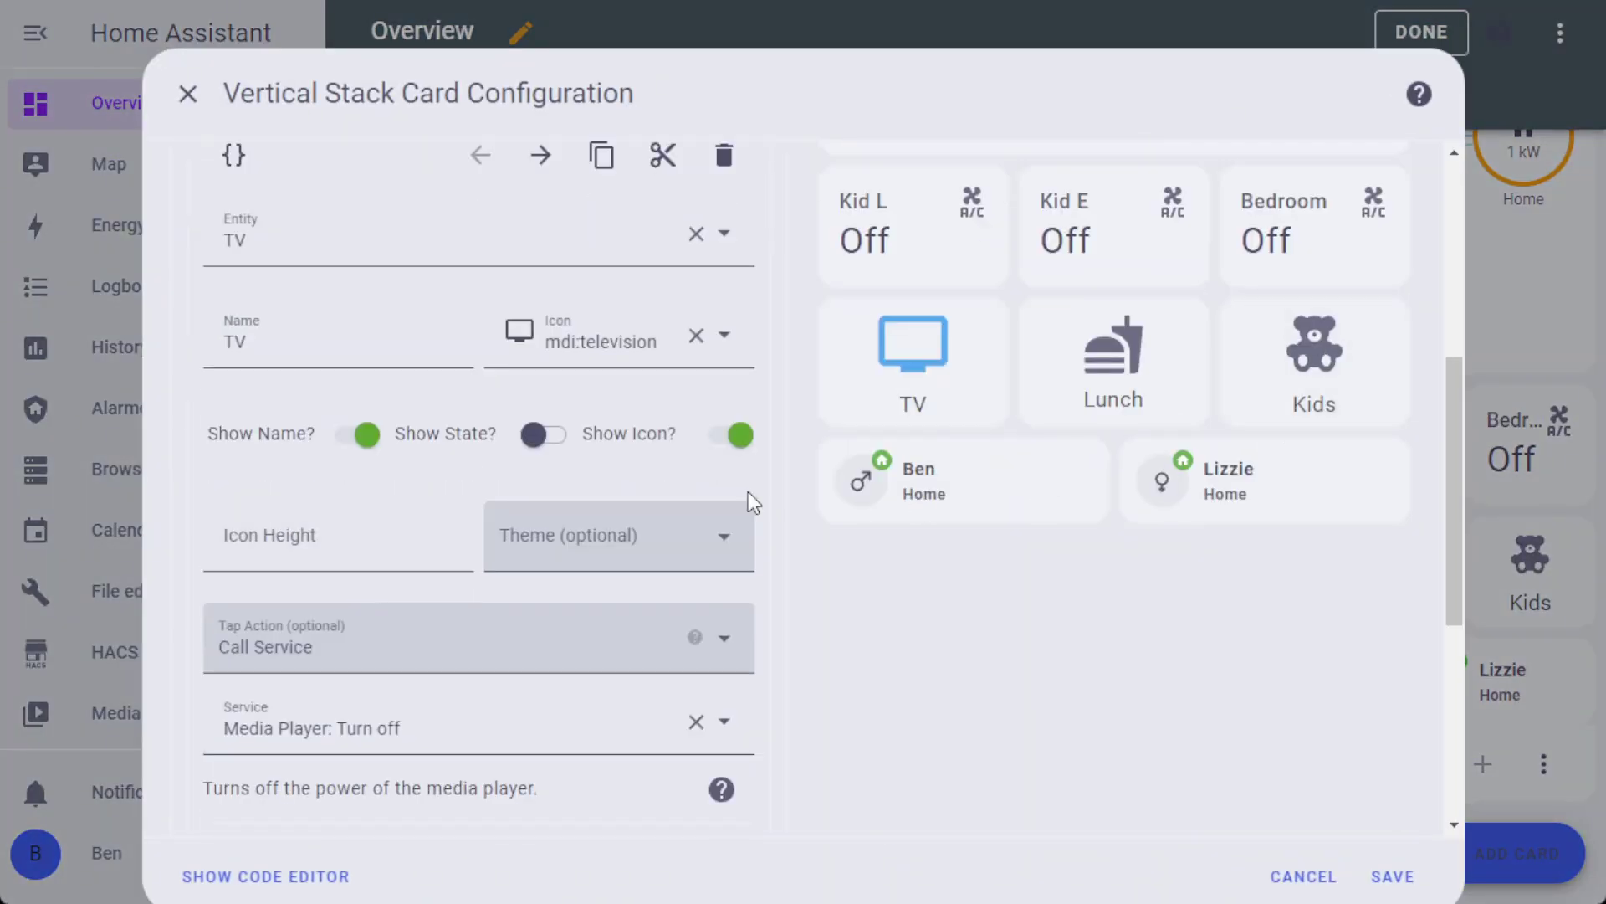
{"action": "scroll", "coordinate": [430, 319], "scroll_direction": "up", "scroll_amount": 4}
{"action": "left_click", "coordinate": [370, 430]}
{"action": "scroll", "coordinate": [525, 448], "scroll_direction": "down", "scroll_amount": 6}
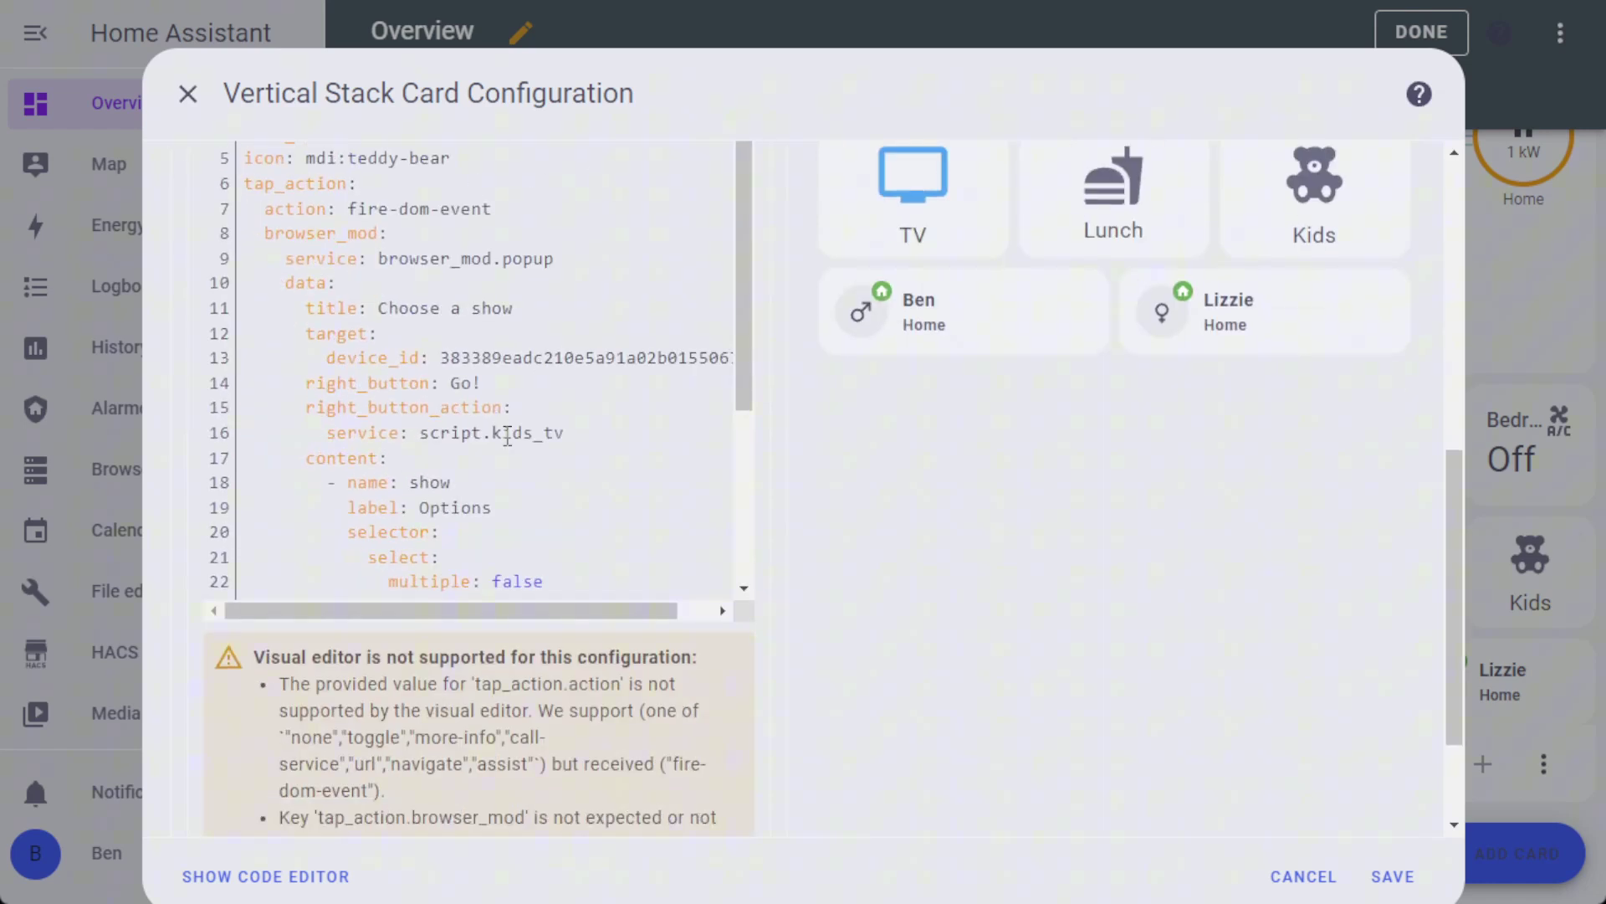
{"action": "scroll", "coordinate": [508, 437], "scroll_direction": "up", "scroll_amount": 2}
{"action": "scroll", "coordinate": [607, 360], "scroll_direction": "up", "scroll_amount": 2}
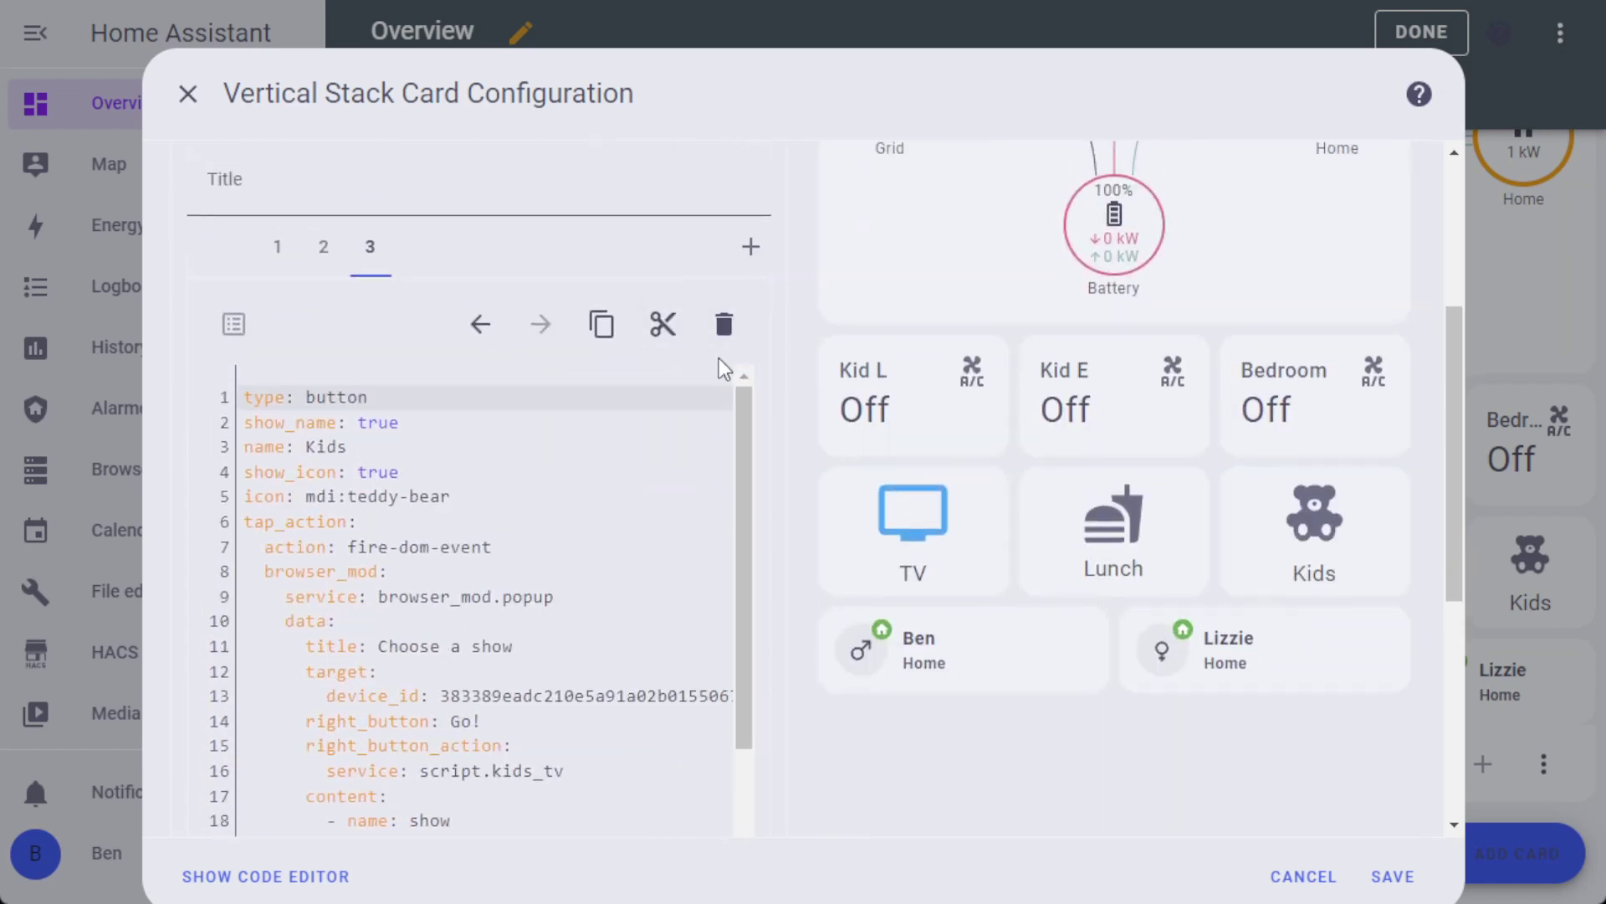
{"action": "scroll", "coordinate": [717, 365], "scroll_direction": "down", "scroll_amount": 4}
{"action": "scroll", "coordinate": [664, 366], "scroll_direction": "up", "scroll_amount": 2}
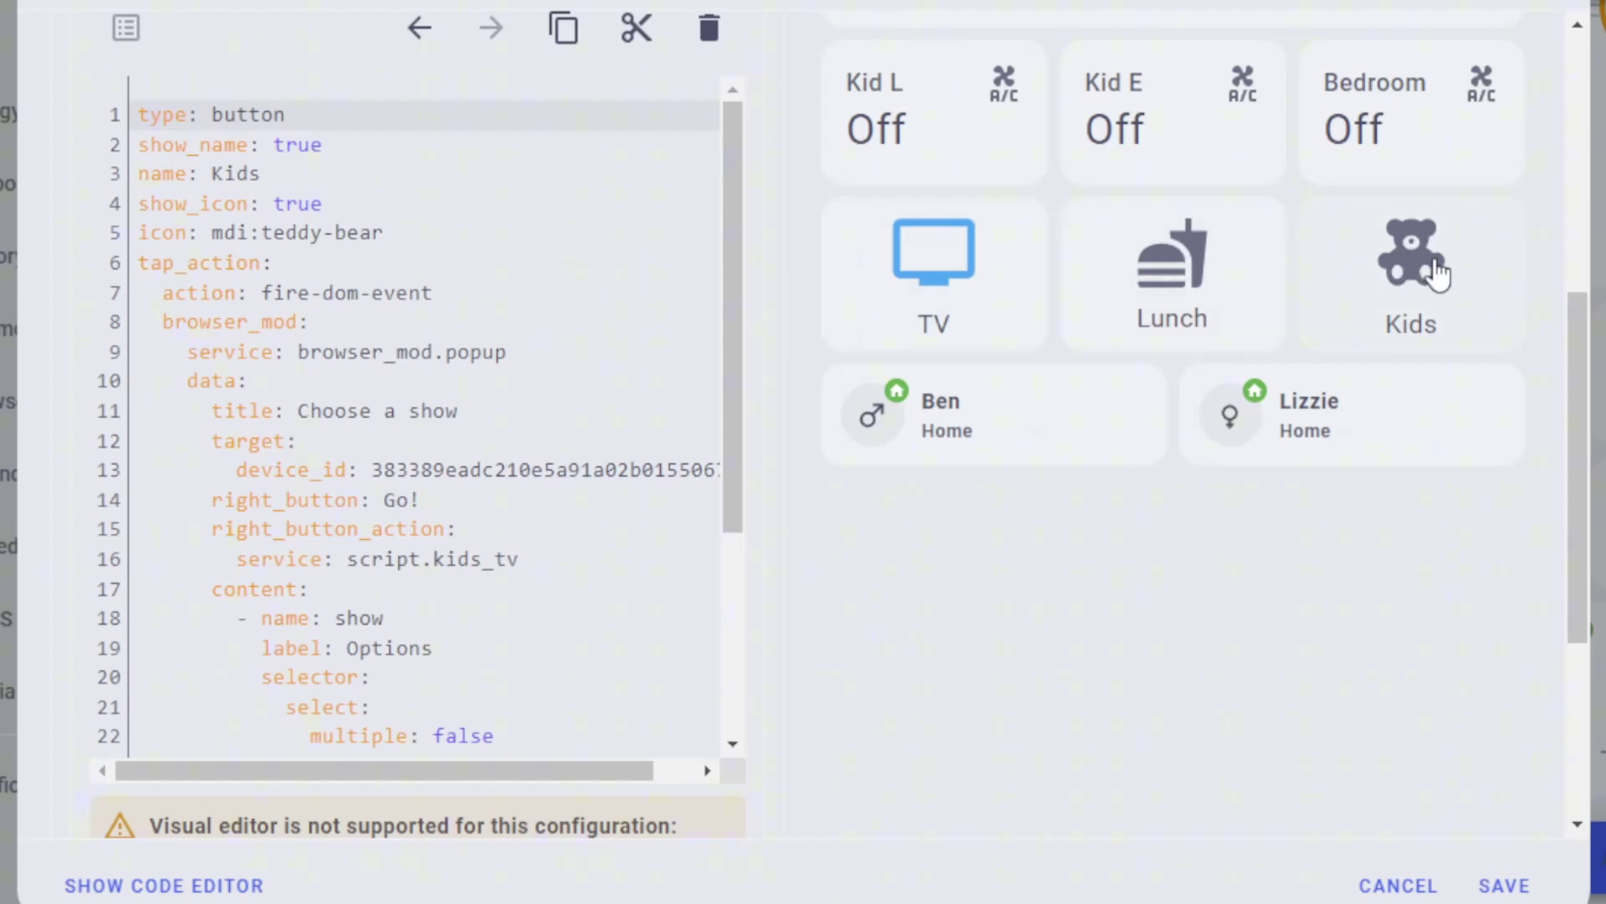
{"action": "triple_click", "coordinate": [143, 238]}
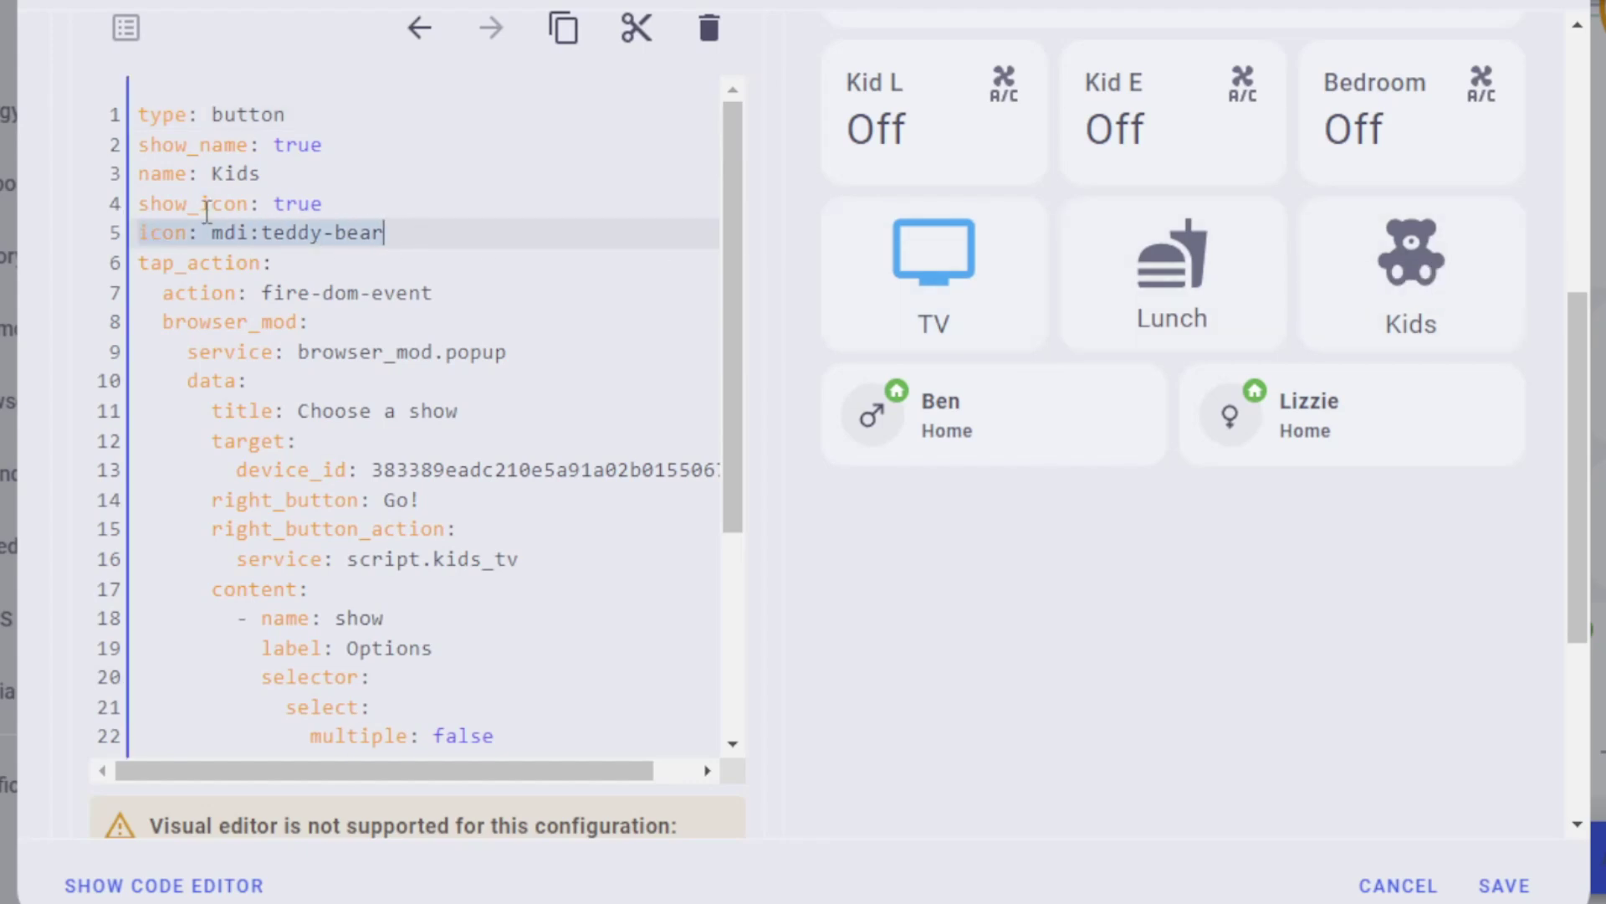
{"action": "triple_click", "coordinate": [136, 177]}
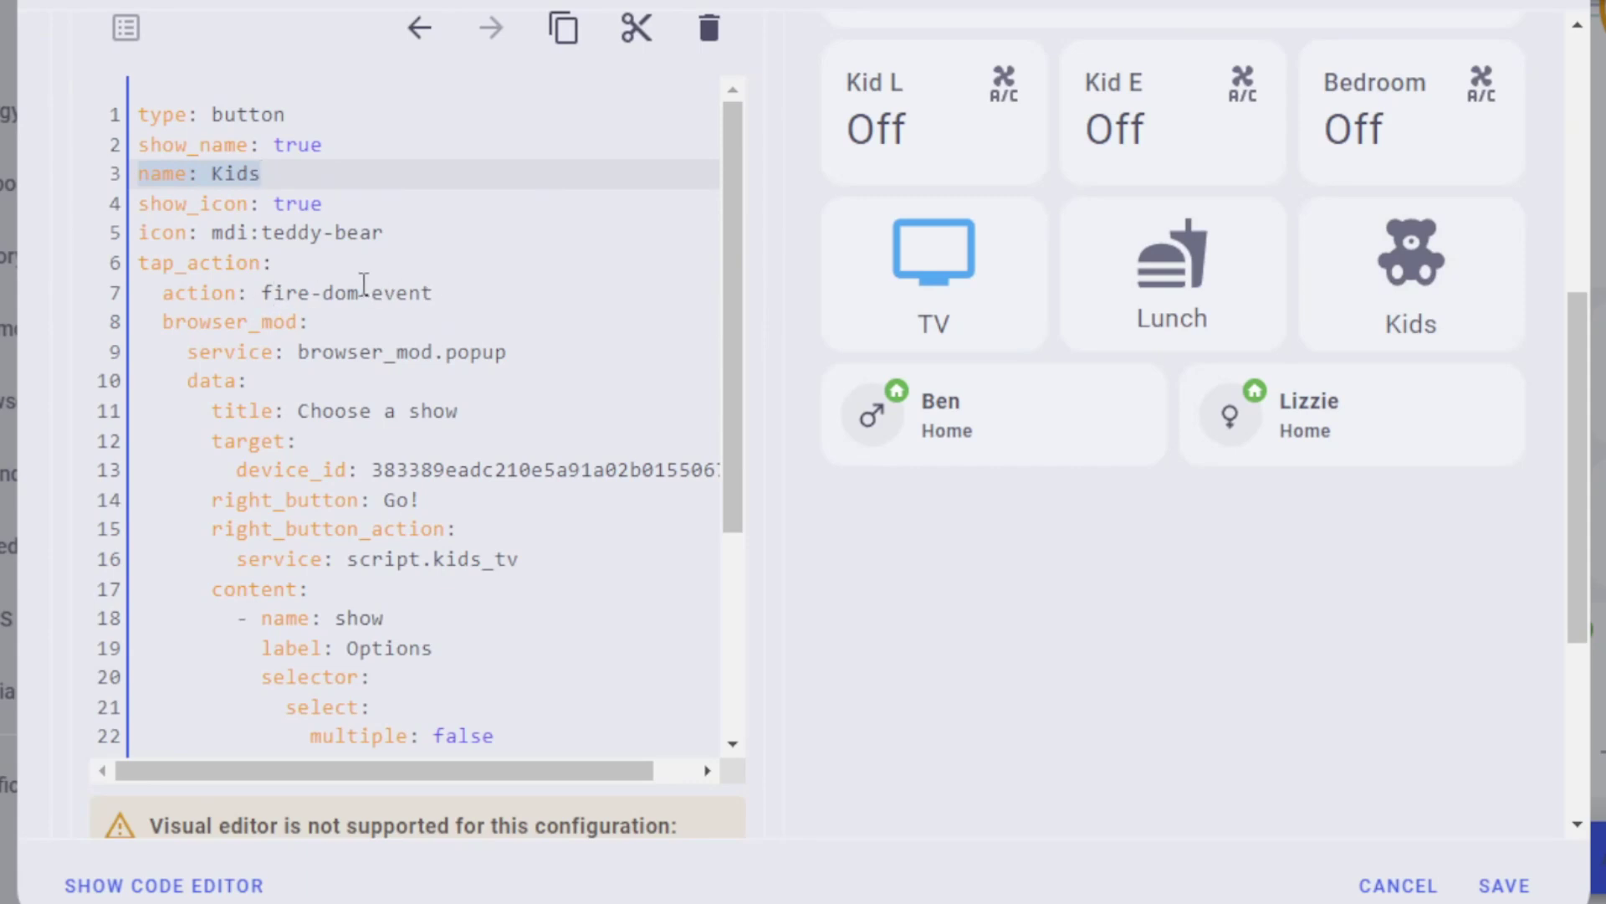
{"action": "left_click_drag", "start_coordinate": [436, 295], "coordinate": [94, 285]}
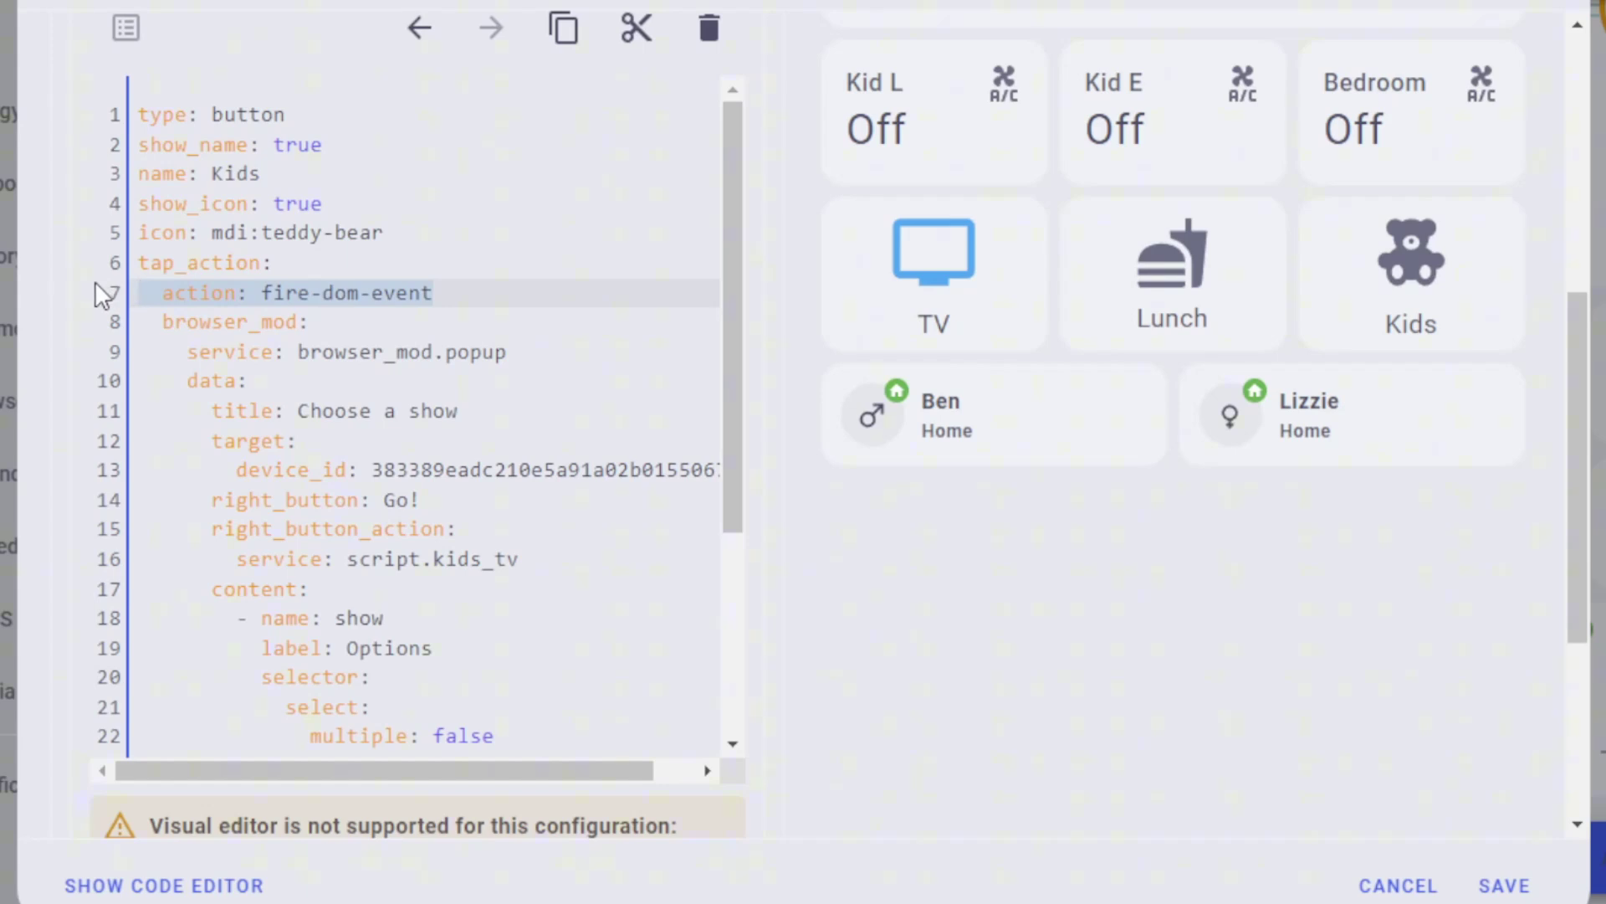
{"action": "left_click_drag", "start_coordinate": [726, 269], "coordinate": [731, 394]}
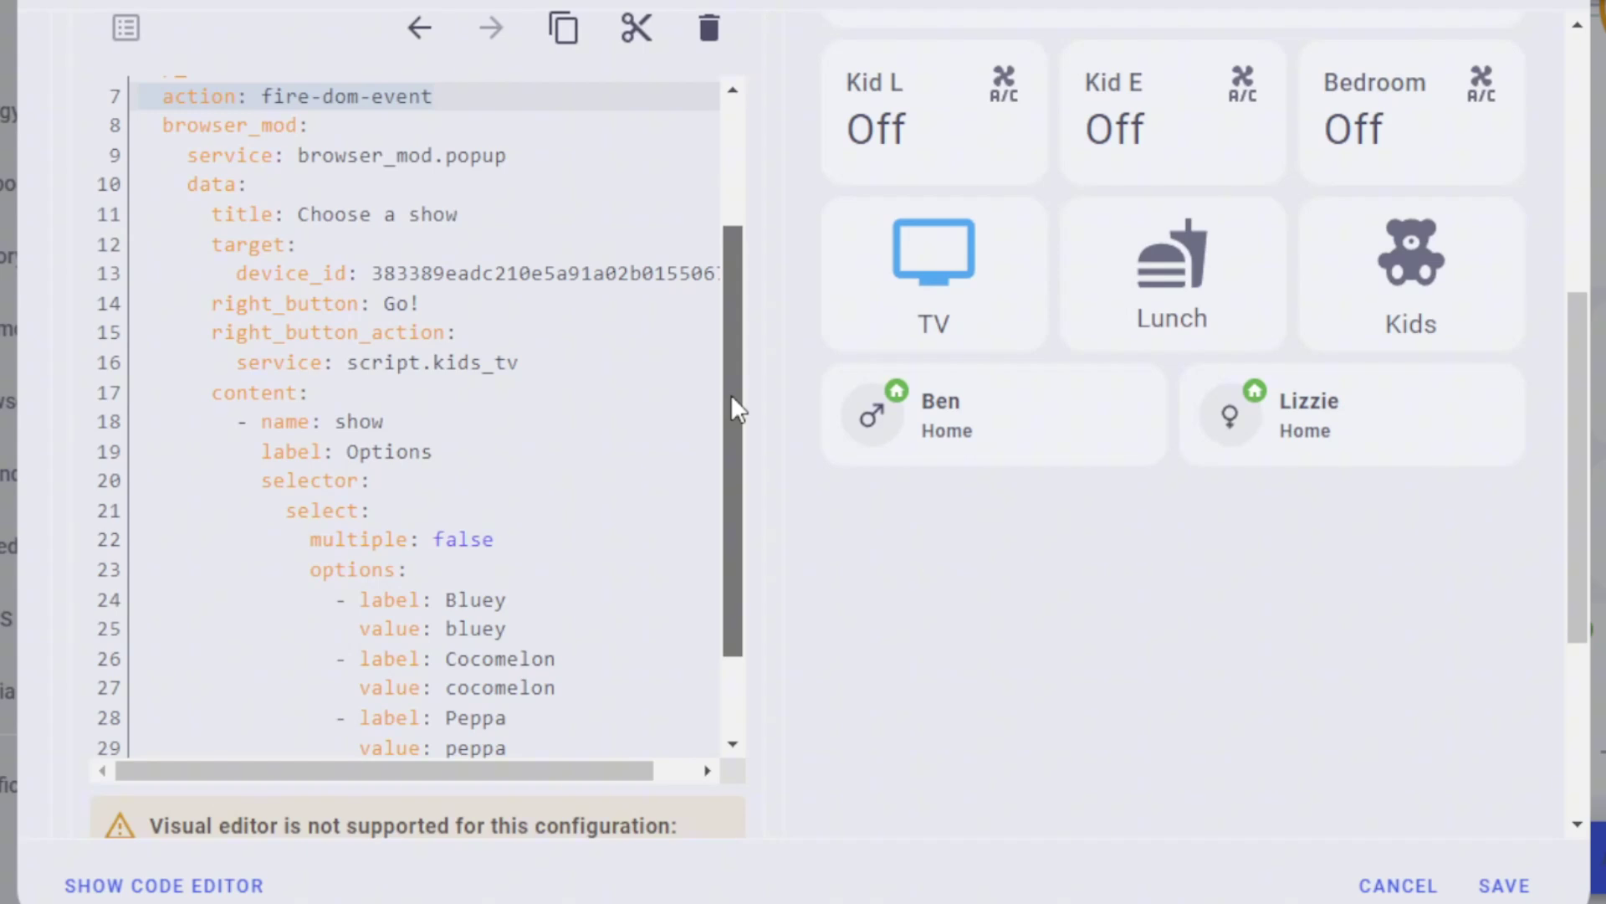
- Walk through the browser_mod.popup call, its 'Choose a show' title and target device id line
{"action": "left_click_drag", "start_coordinate": [731, 397], "coordinate": [736, 435]}
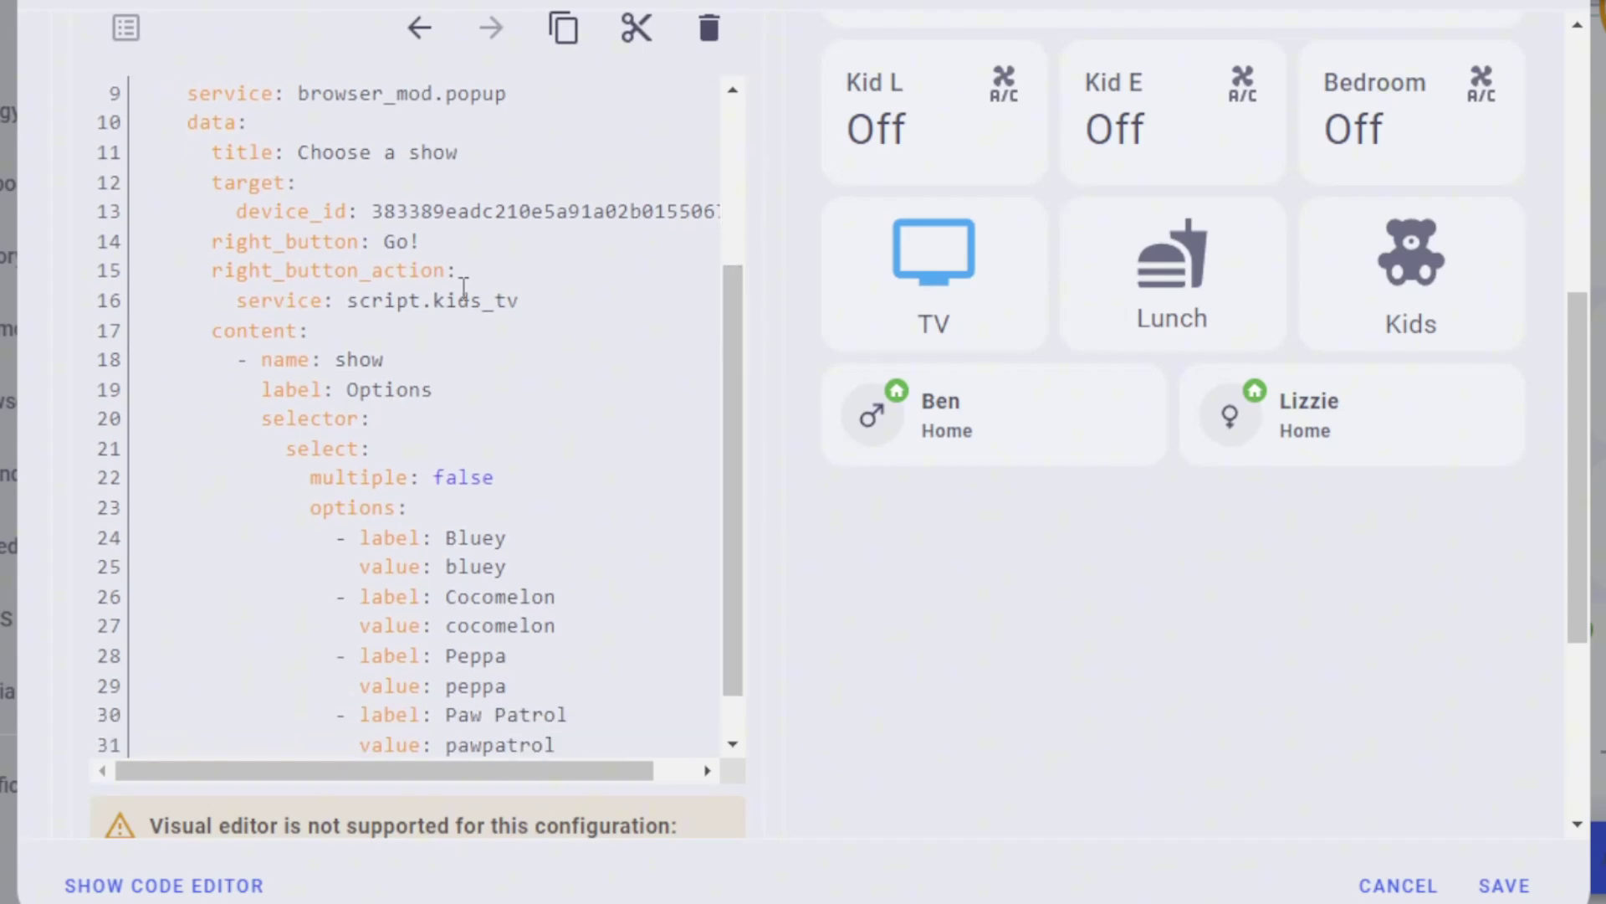
{"action": "scroll", "coordinate": [443, 285], "scroll_direction": "up", "scroll_amount": 3}
{"action": "left_click", "coordinate": [171, 235]}
{"action": "left_click", "coordinate": [166, 264]}
{"action": "left_click_drag", "start_coordinate": [165, 265], "coordinate": [325, 276]}
{"action": "left_click_drag", "start_coordinate": [188, 294], "coordinate": [533, 289]}
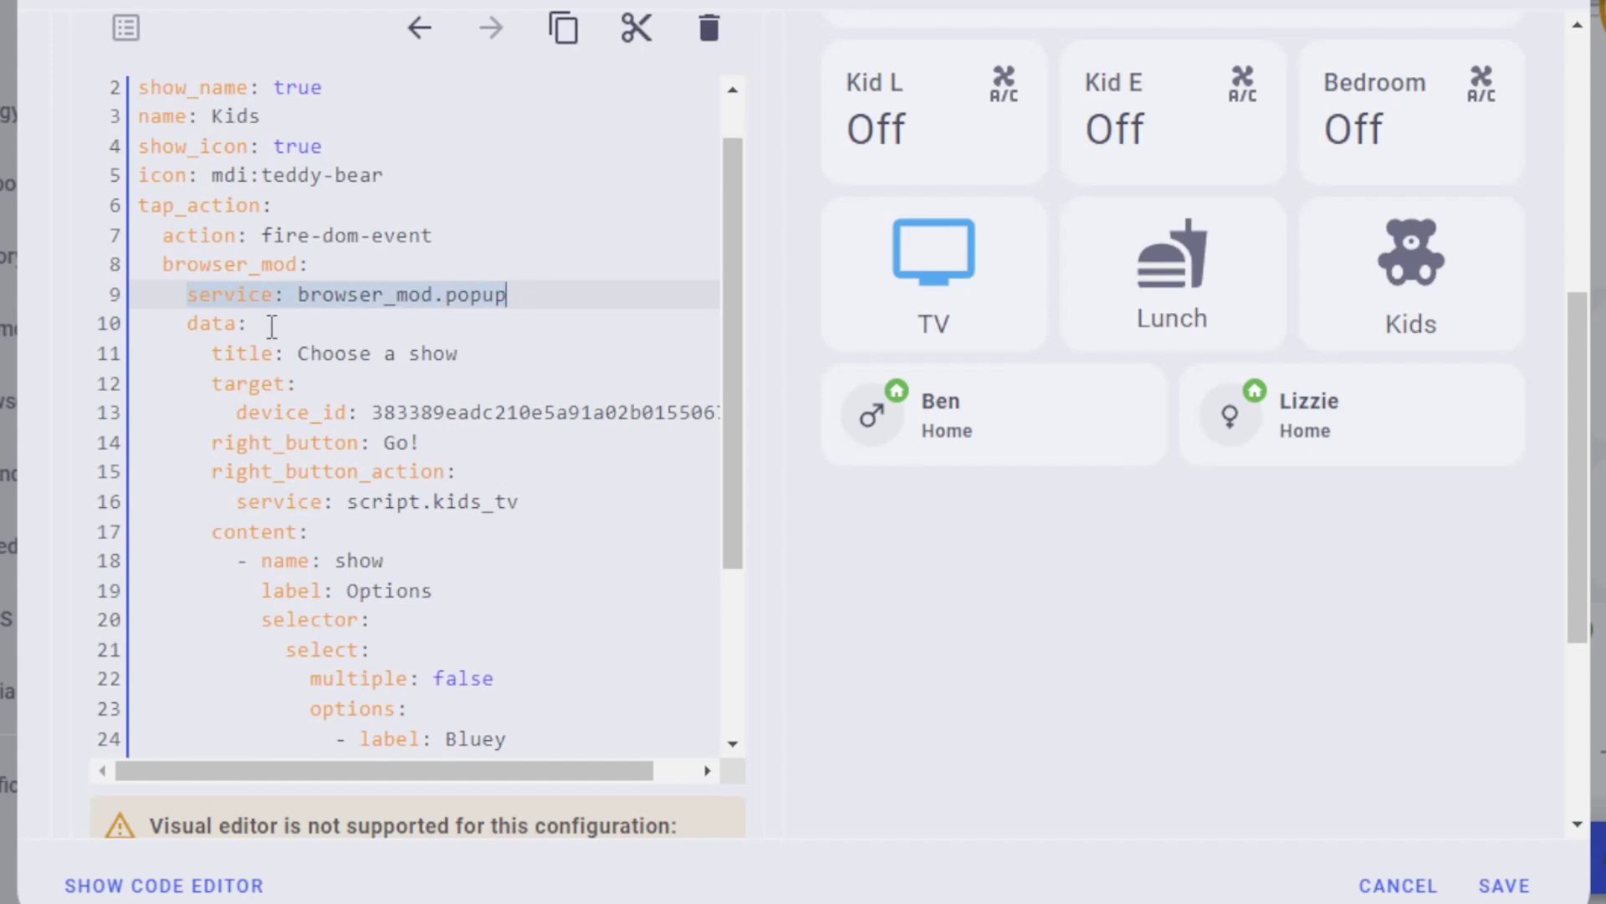
{"action": "left_click_drag", "start_coordinate": [188, 325], "coordinate": [477, 352]}
{"action": "left_click", "coordinate": [473, 353]}
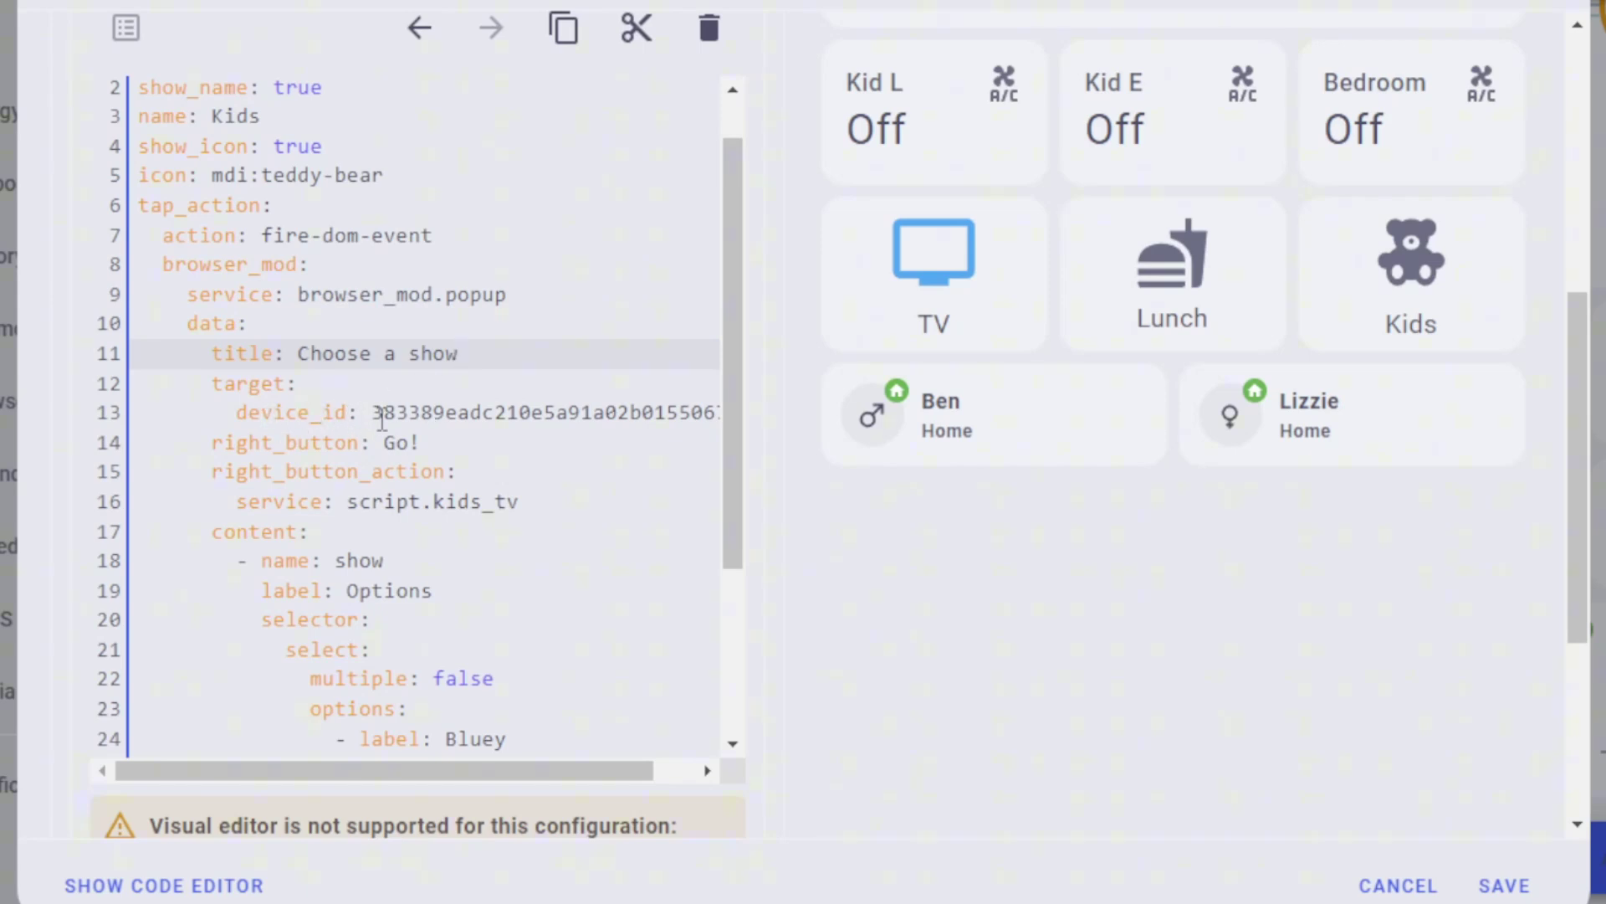
{"action": "triple_click", "coordinate": [235, 418]}
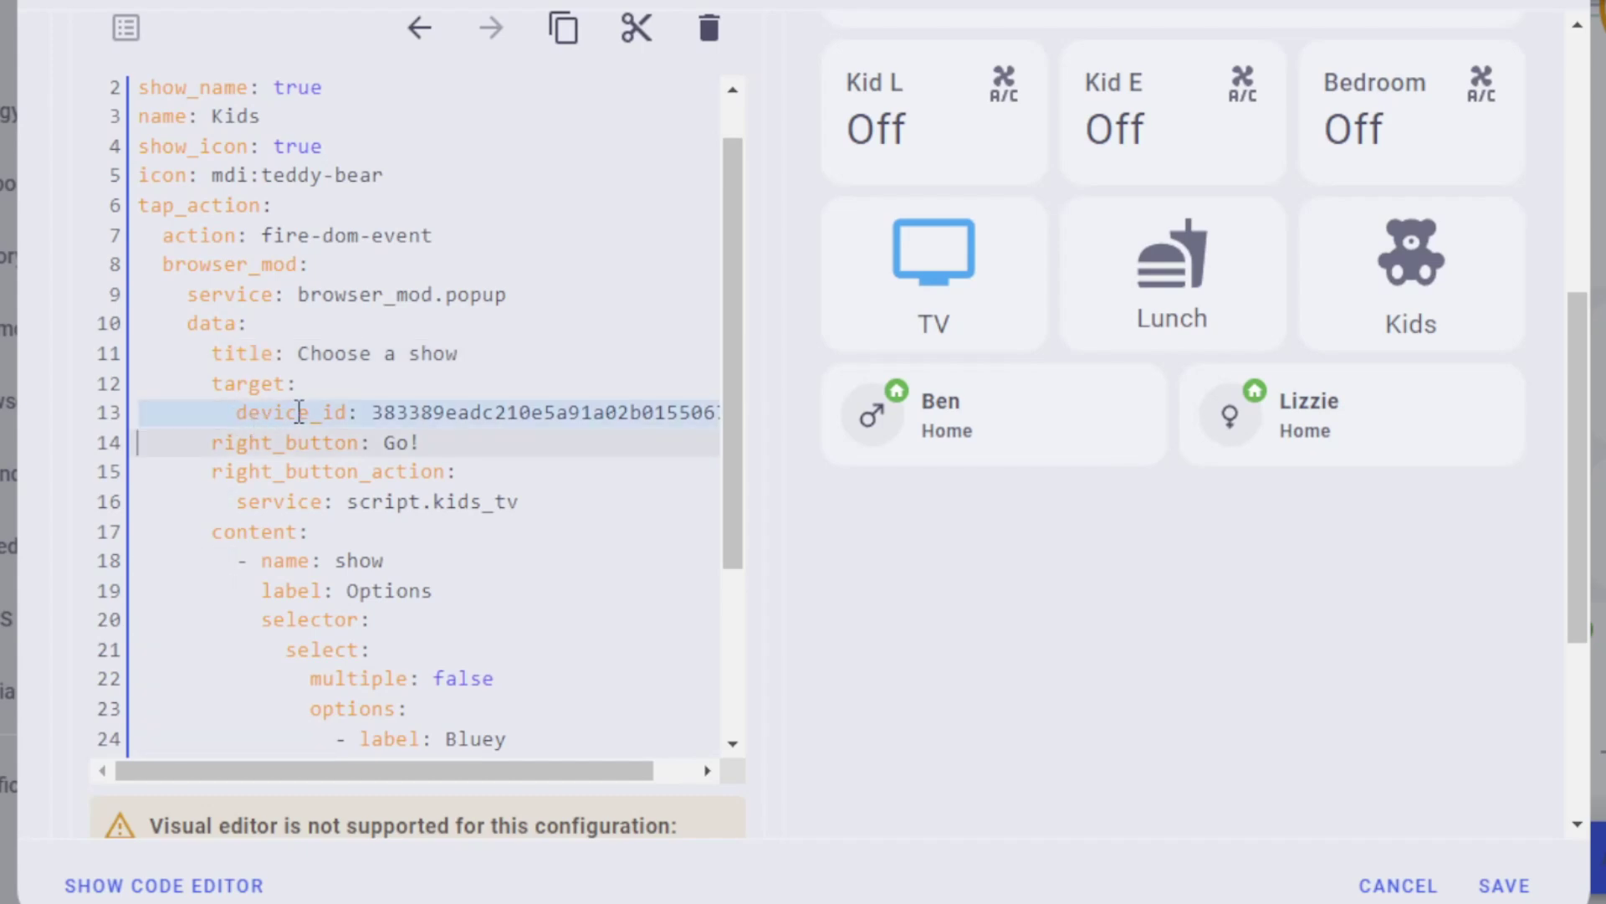
- Point out the right_button_action that runs script.kids_tv
{"action": "left_click", "coordinate": [282, 471]}
{"action": "left_click_drag", "start_coordinate": [214, 471], "coordinate": [526, 499]}
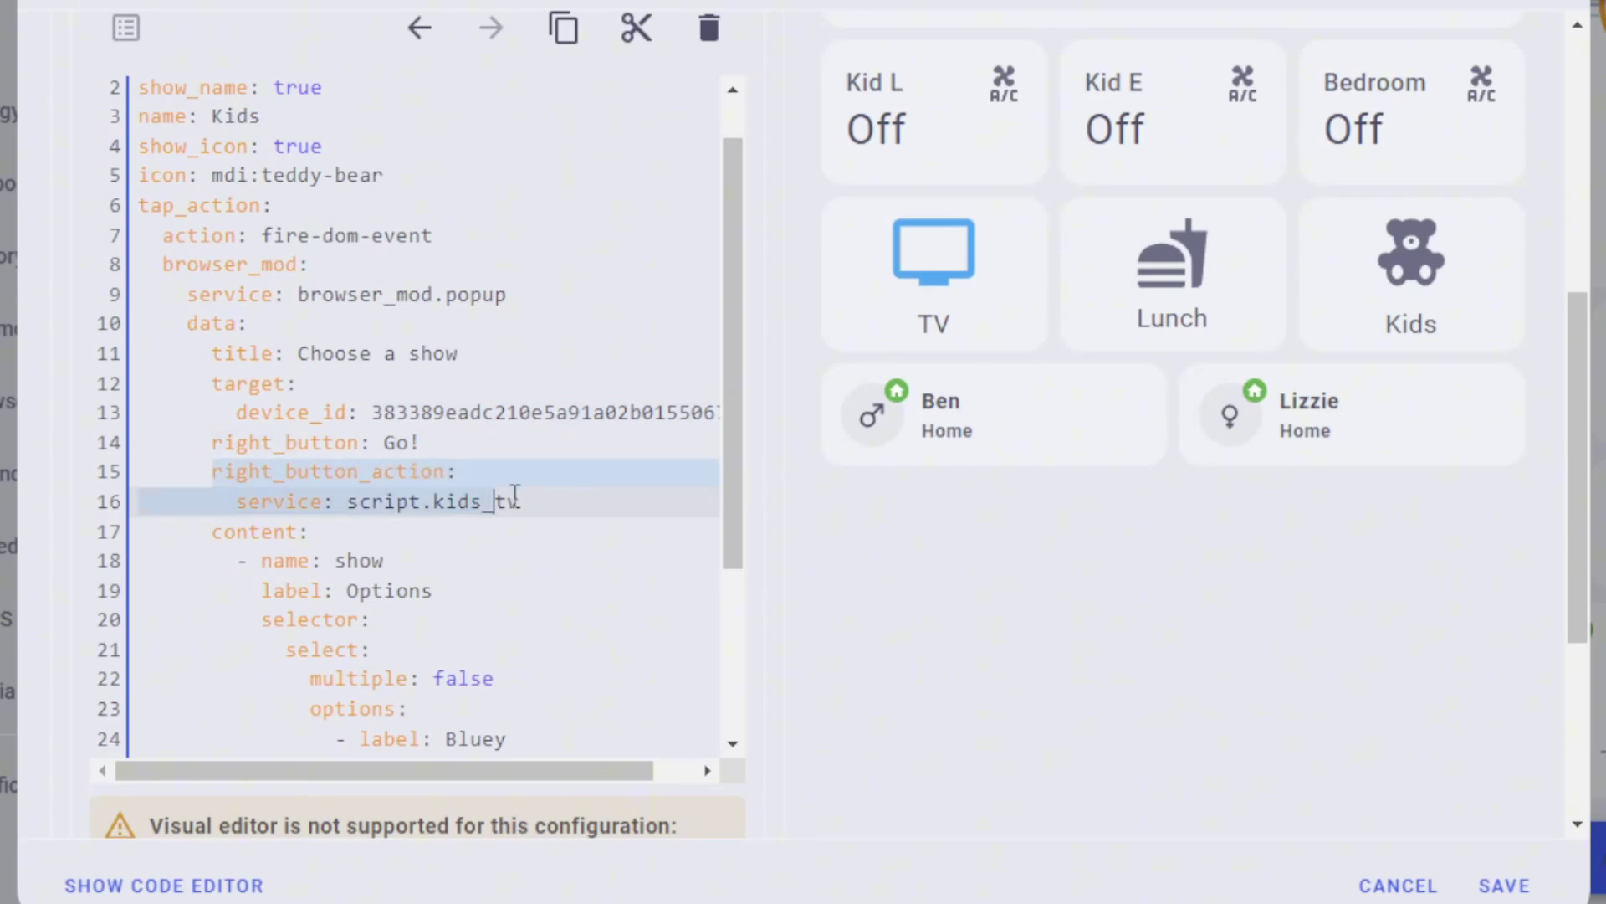
{"action": "left_click", "coordinate": [445, 501]}
{"action": "left_click_drag", "start_coordinate": [351, 507], "coordinate": [542, 498]}
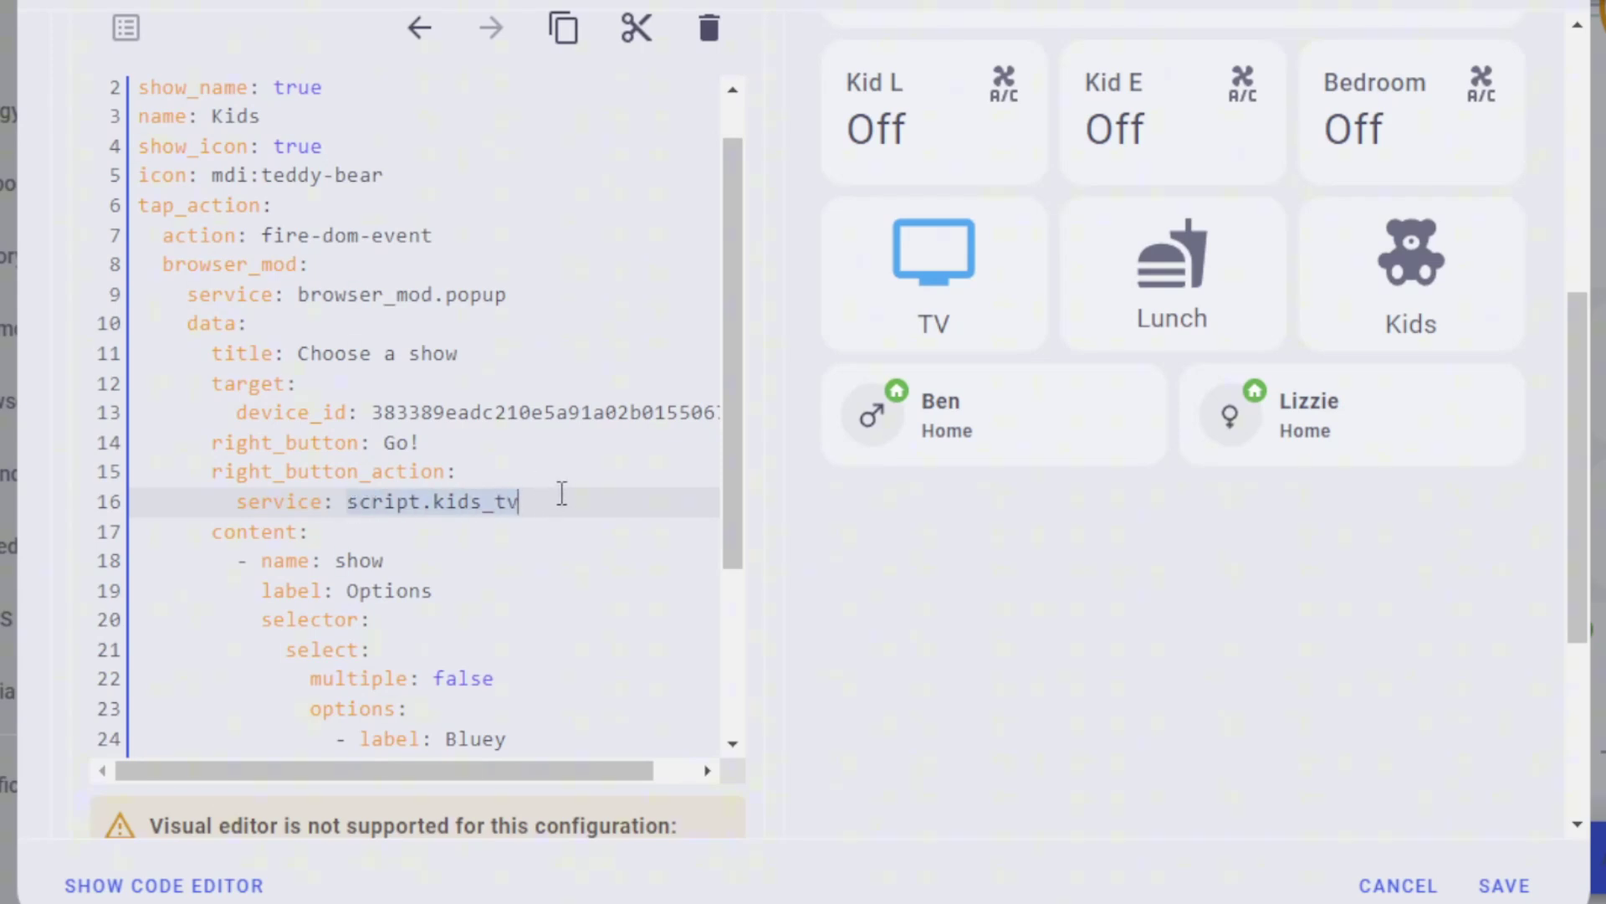
{"action": "scroll", "coordinate": [562, 494], "scroll_direction": "down", "scroll_amount": 2}
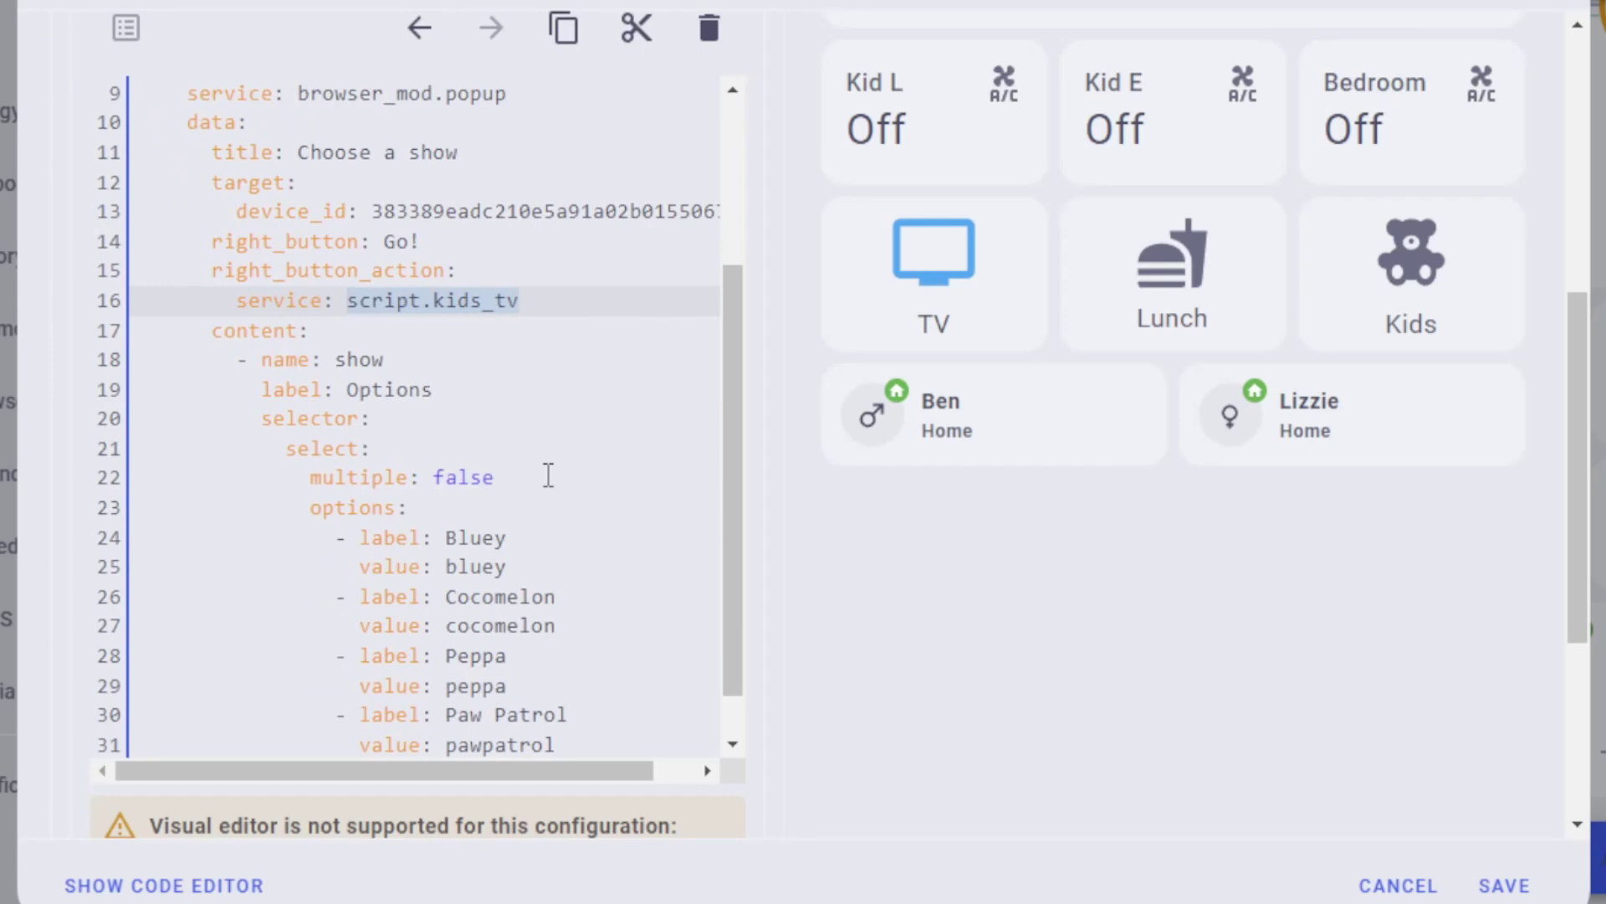
{"action": "scroll", "coordinate": [540, 473], "scroll_direction": "down", "scroll_amount": 1}
- Explain the 'show' selector with values bluey, cocomelon, peppa and pawpatrol
{"action": "left_click_drag", "start_coordinate": [220, 283], "coordinate": [352, 278]}
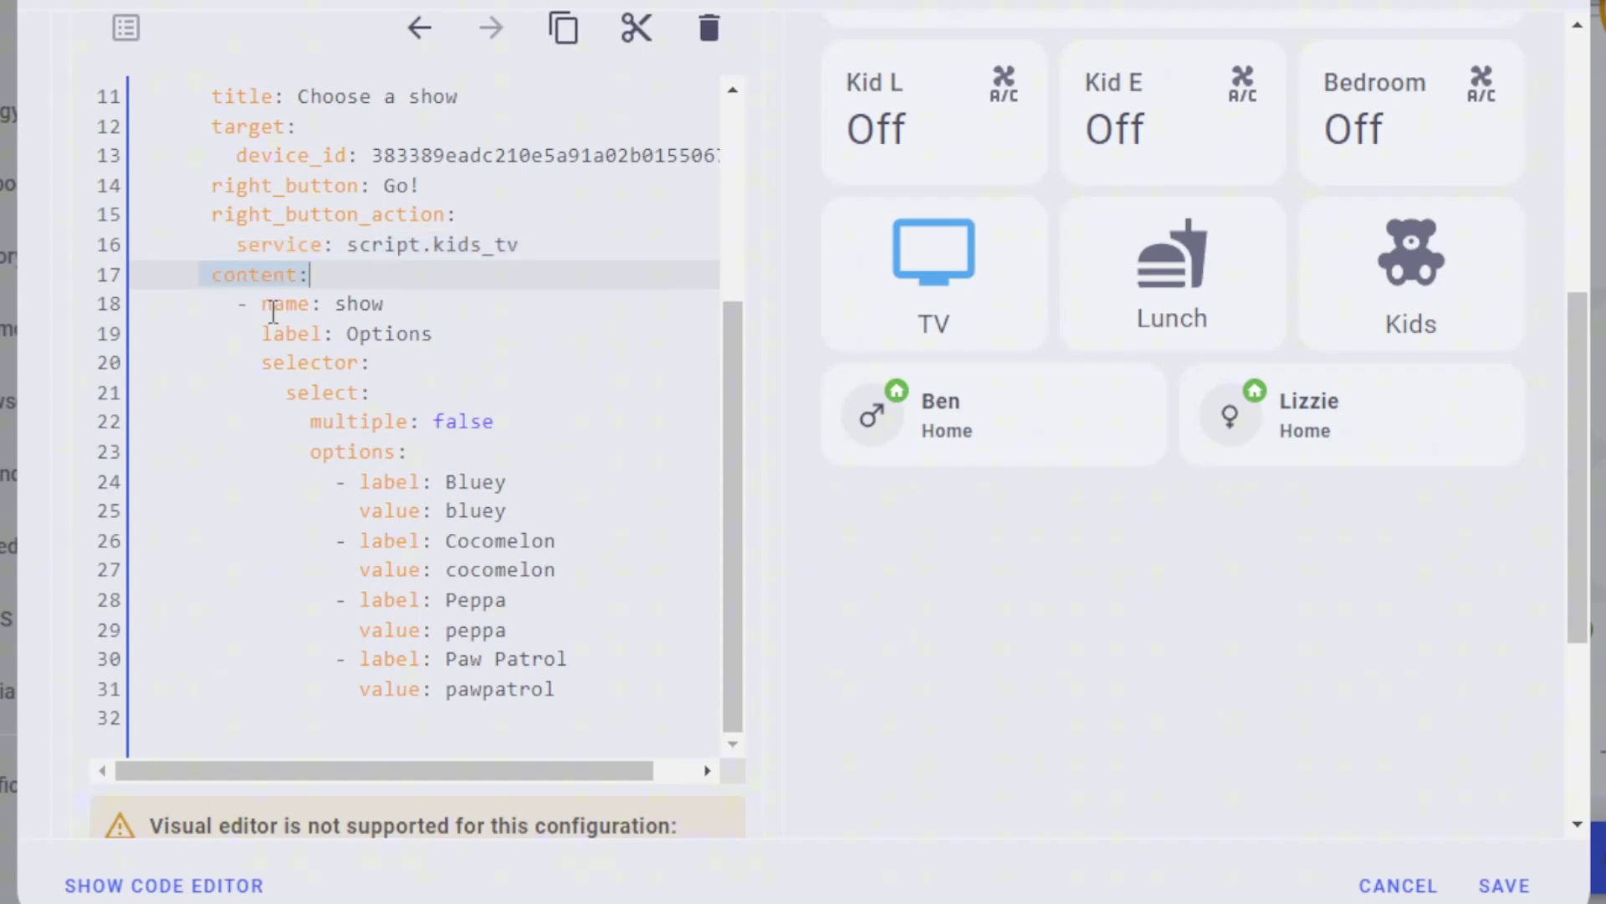
{"action": "left_click_drag", "start_coordinate": [261, 305], "coordinate": [387, 303]}
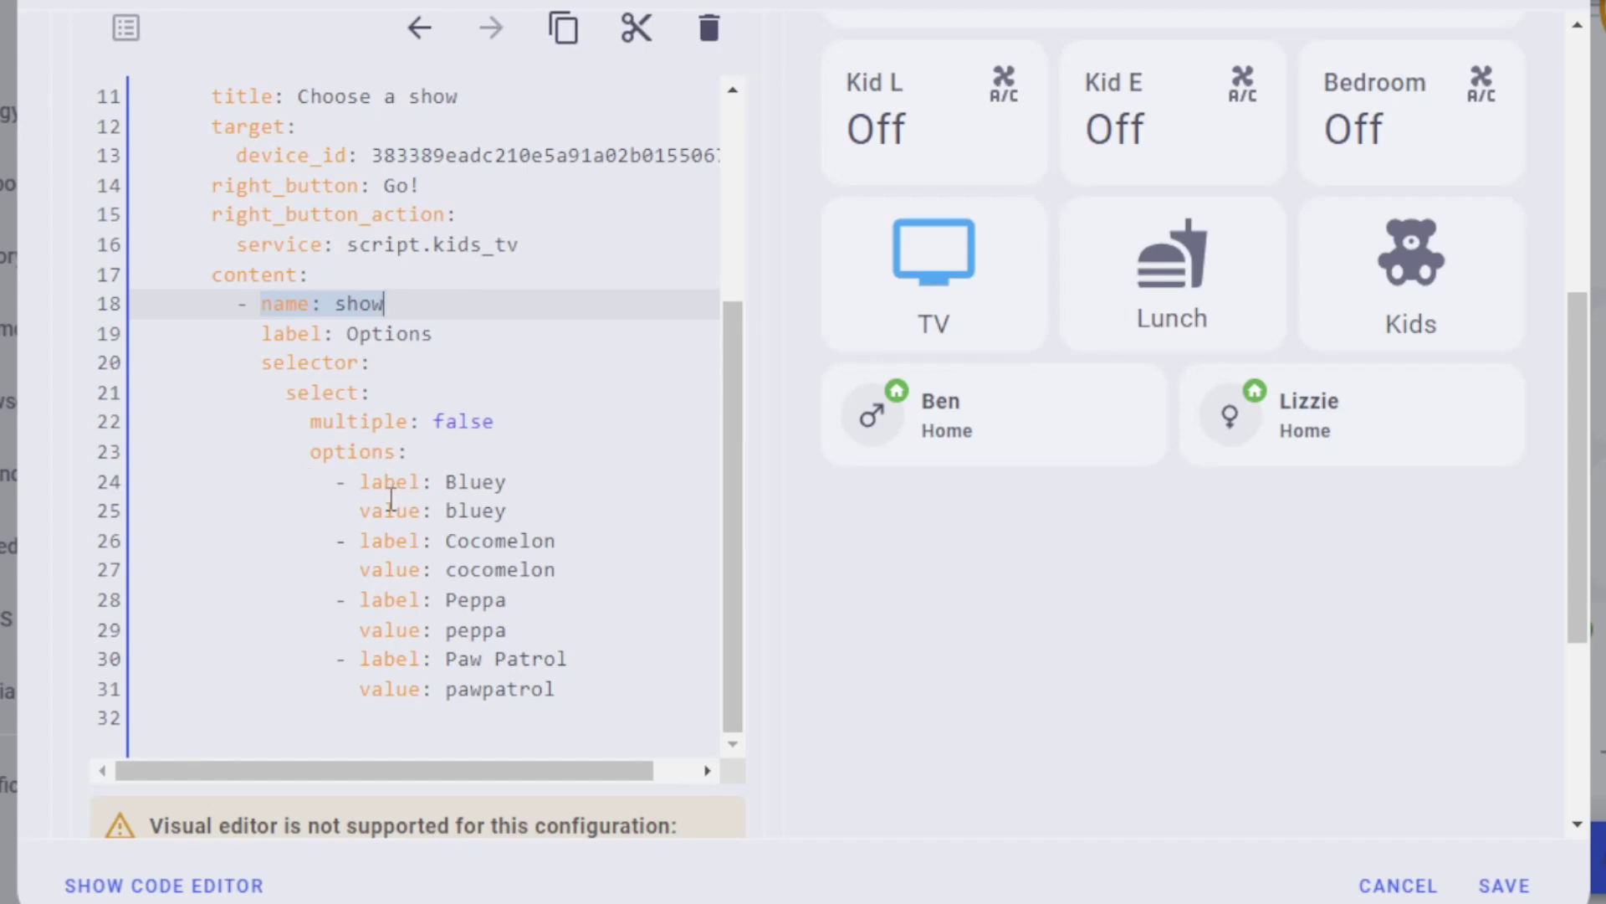
{"action": "left_click_drag", "start_coordinate": [362, 484], "coordinate": [508, 481]}
{"action": "left_click_drag", "start_coordinate": [362, 512], "coordinate": [508, 512]}
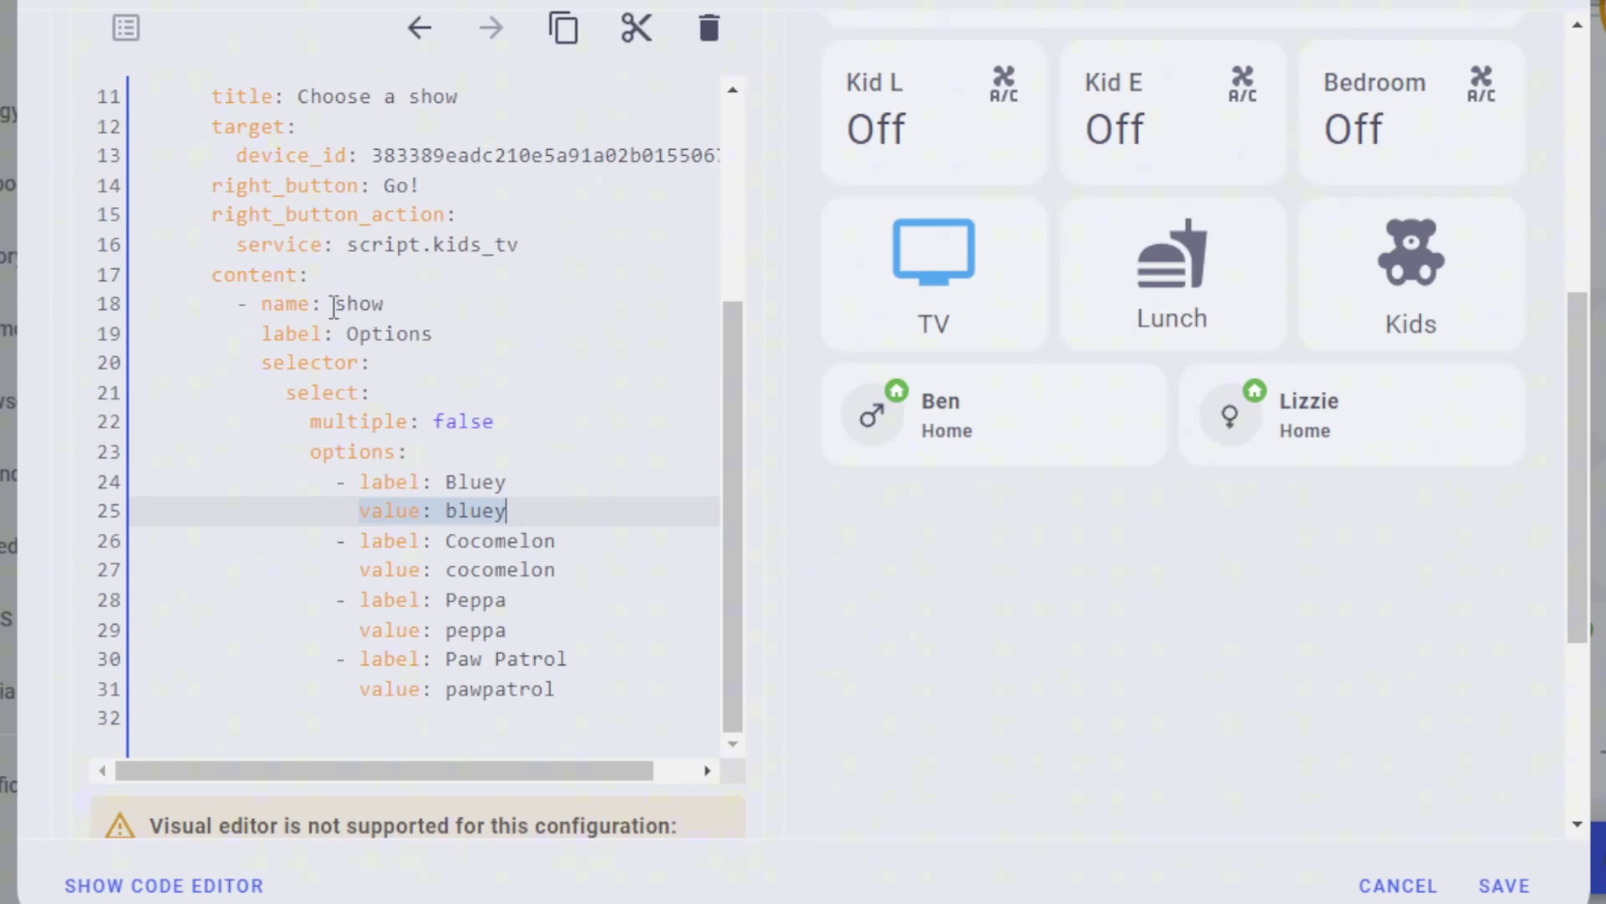
{"action": "left_click_drag", "start_coordinate": [332, 303], "coordinate": [393, 304]}
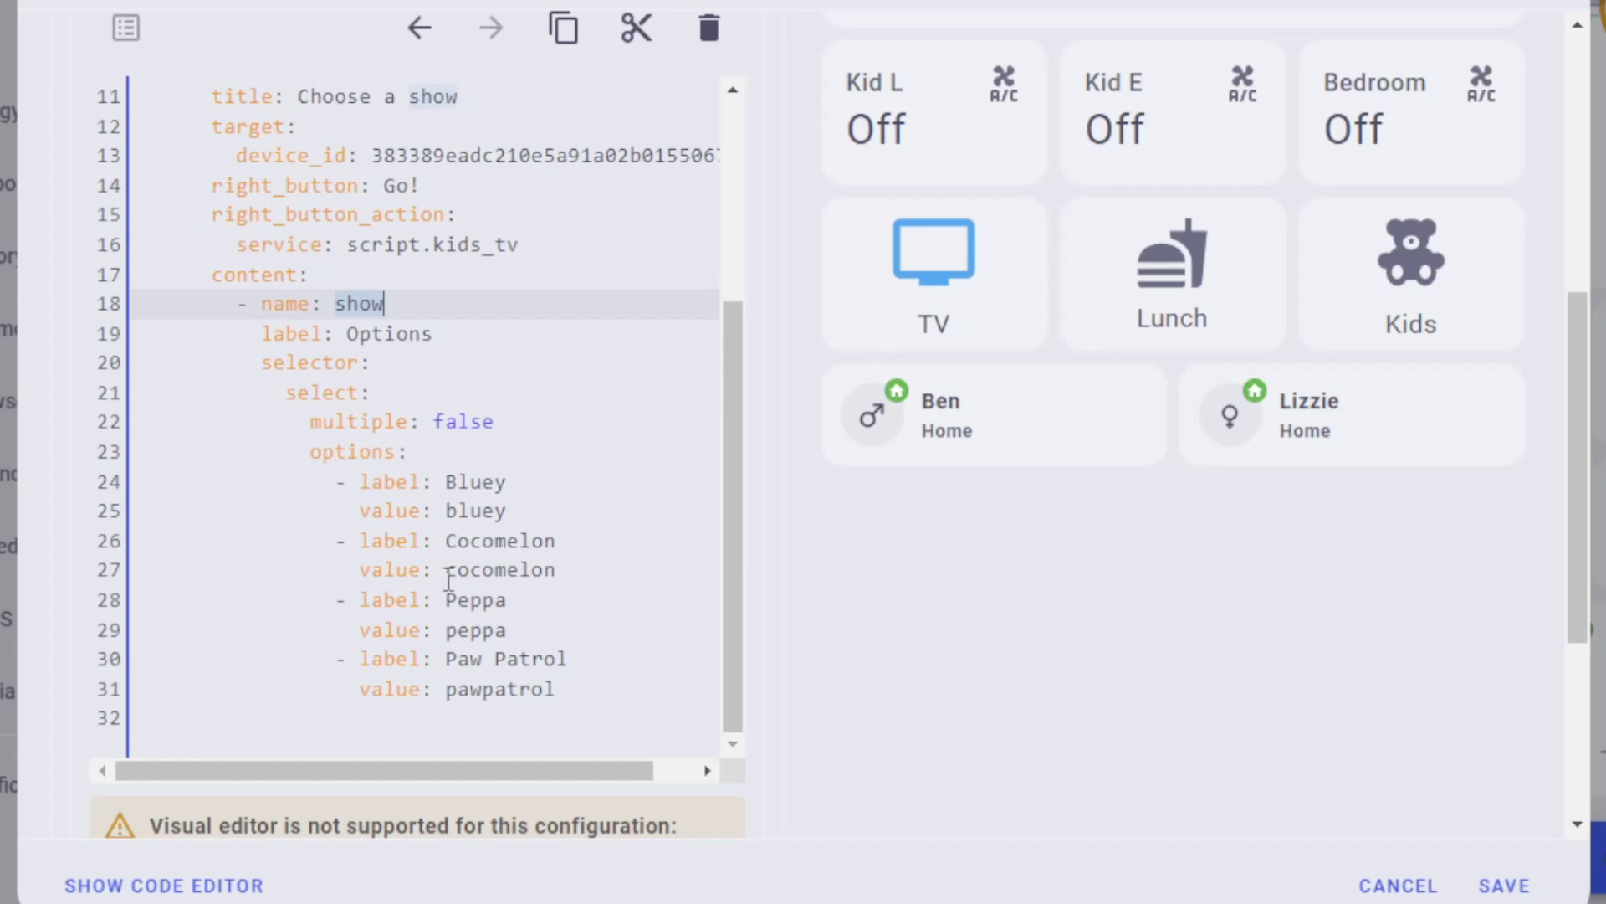
{"action": "left_click_drag", "start_coordinate": [435, 571], "coordinate": [581, 567]}
{"action": "left_click_drag", "start_coordinate": [443, 630], "coordinate": [519, 630]}
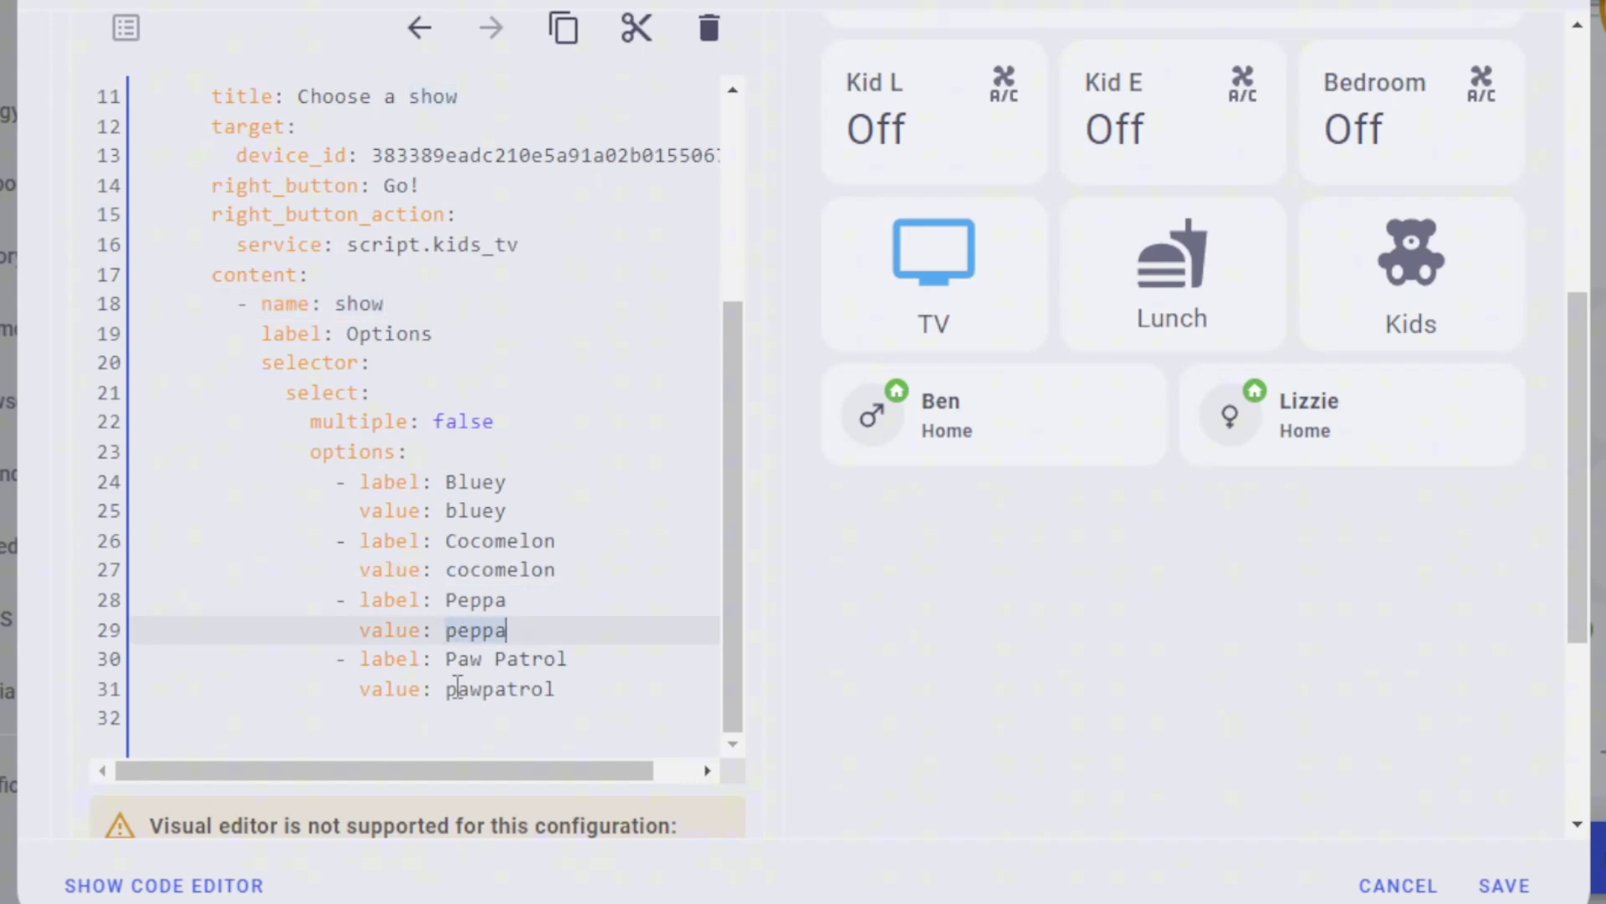
{"action": "left_click_drag", "start_coordinate": [445, 689], "coordinate": [572, 691]}
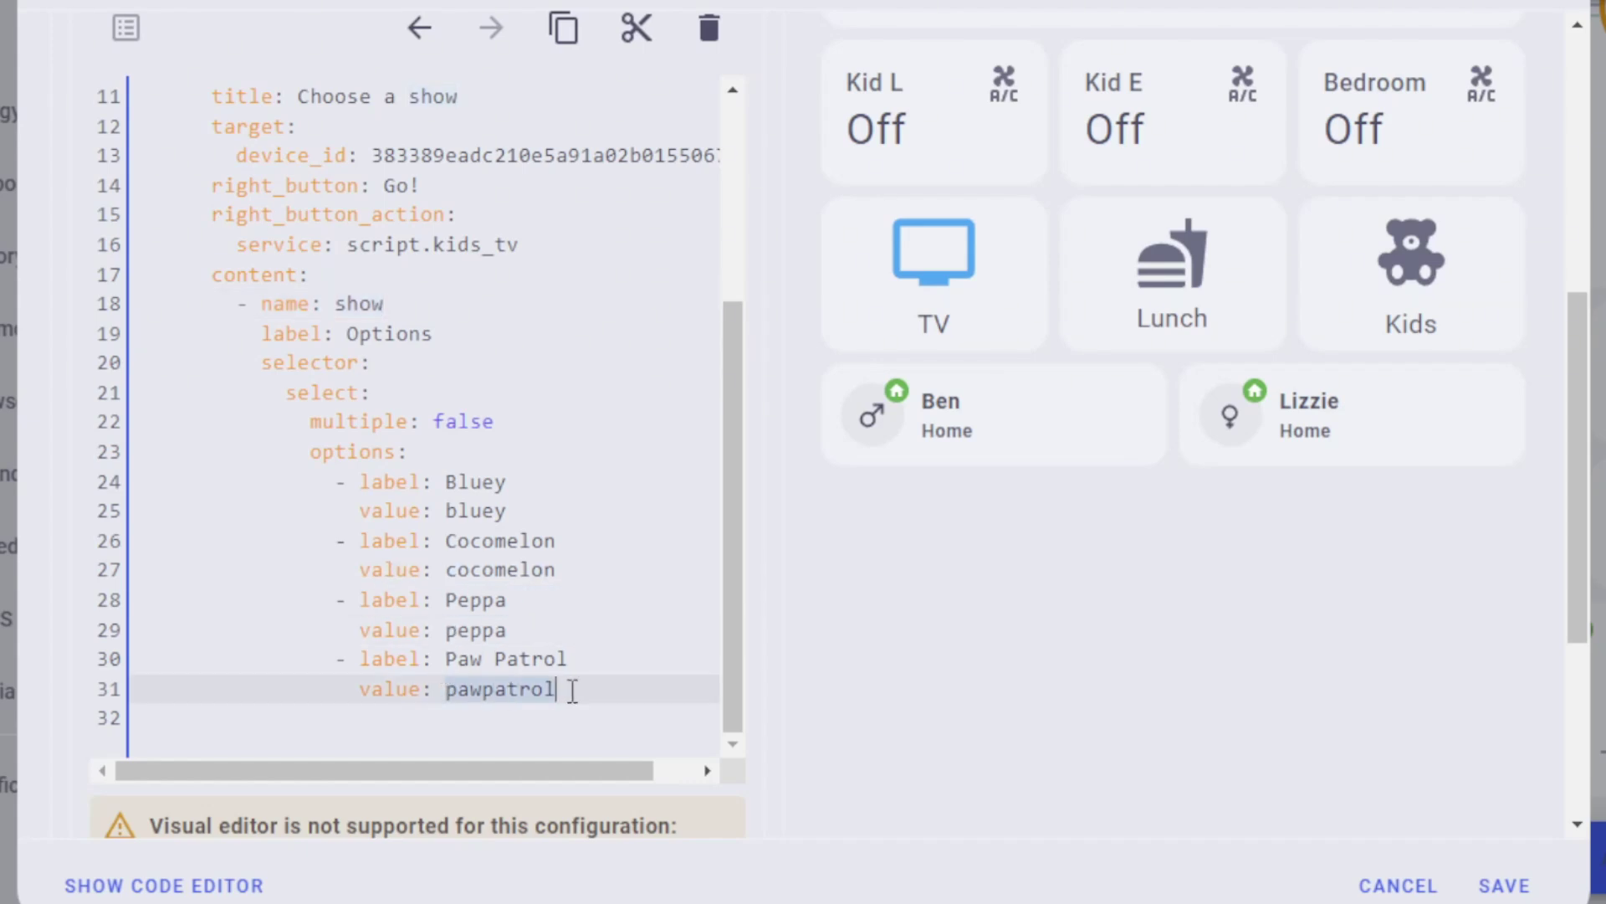
{"action": "double_click", "coordinate": [389, 691]}
{"action": "double_click", "coordinate": [393, 629]}
{"action": "double_click", "coordinate": [384, 569]}
{"action": "double_click", "coordinate": [382, 510]}
{"action": "double_click", "coordinate": [348, 305]}
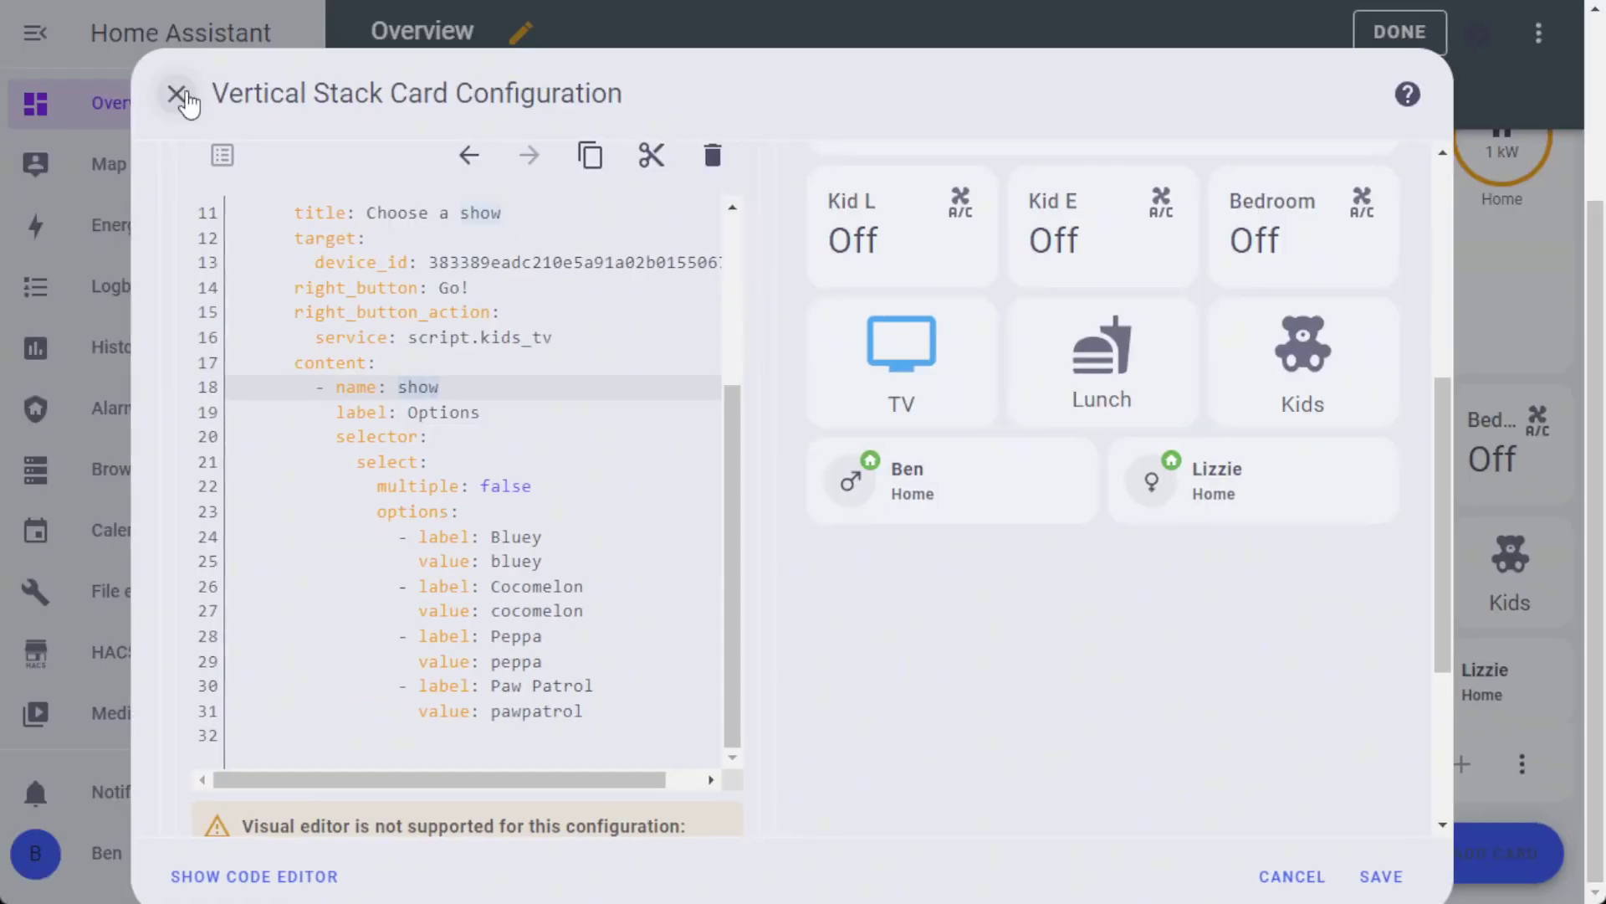
- Close the card editor unsaved and inspect the Kids TV script's show == 'bluey' template condition
{"action": "left_click", "coordinate": [176, 98]}
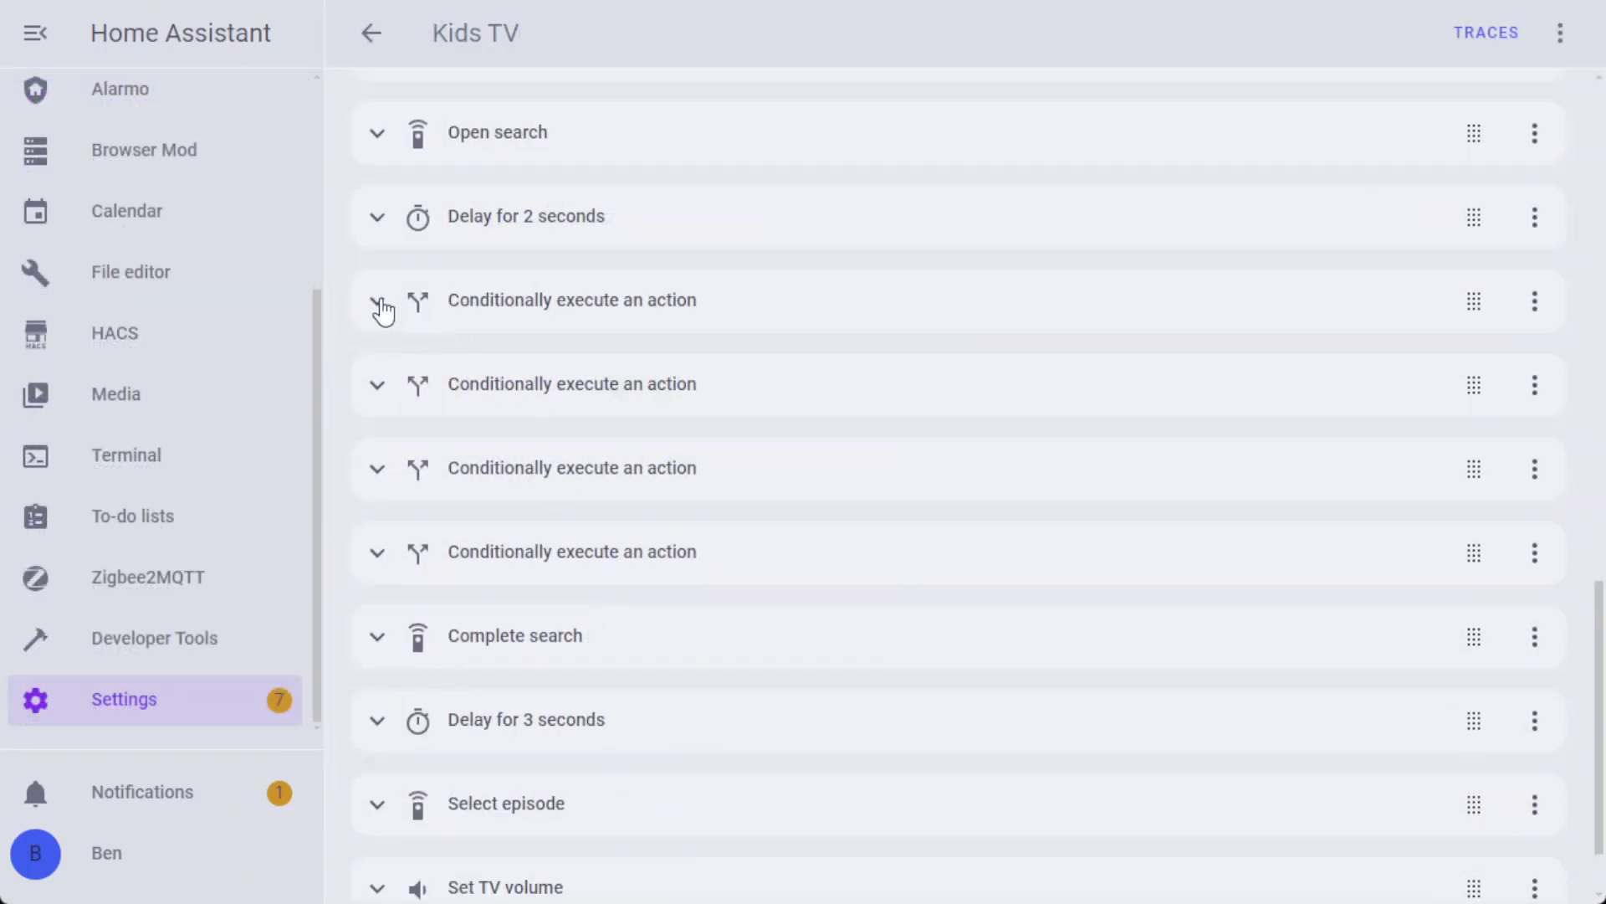
{"action": "left_click", "coordinate": [381, 306]}
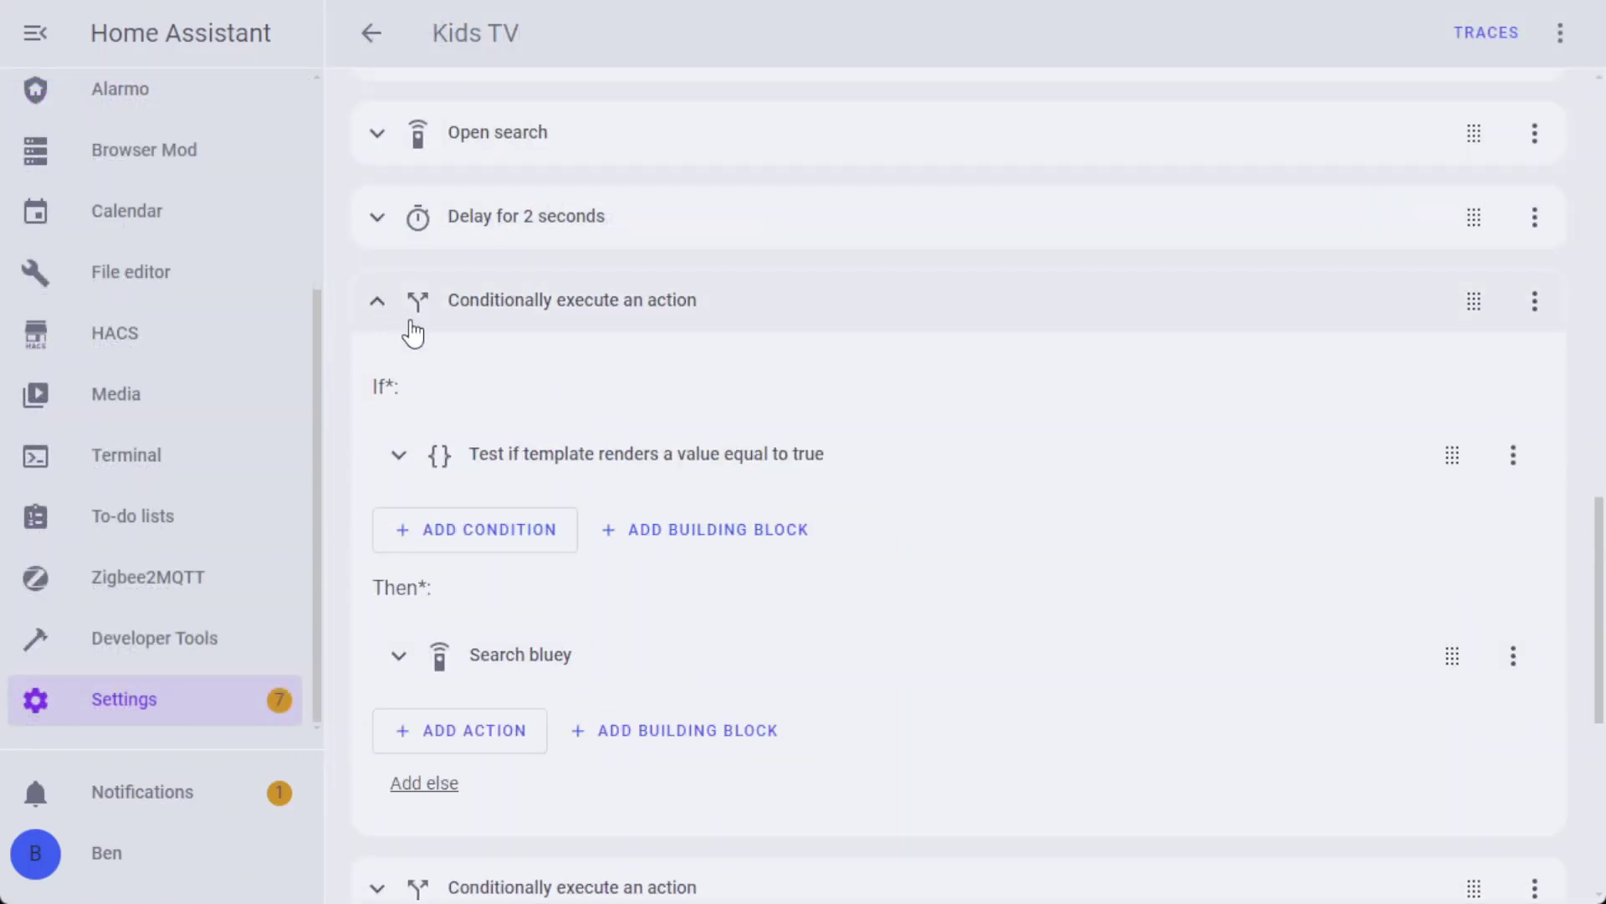
{"action": "left_click", "coordinate": [395, 459]}
{"action": "scroll", "coordinate": [459, 468], "scroll_direction": "down", "scroll_amount": 2}
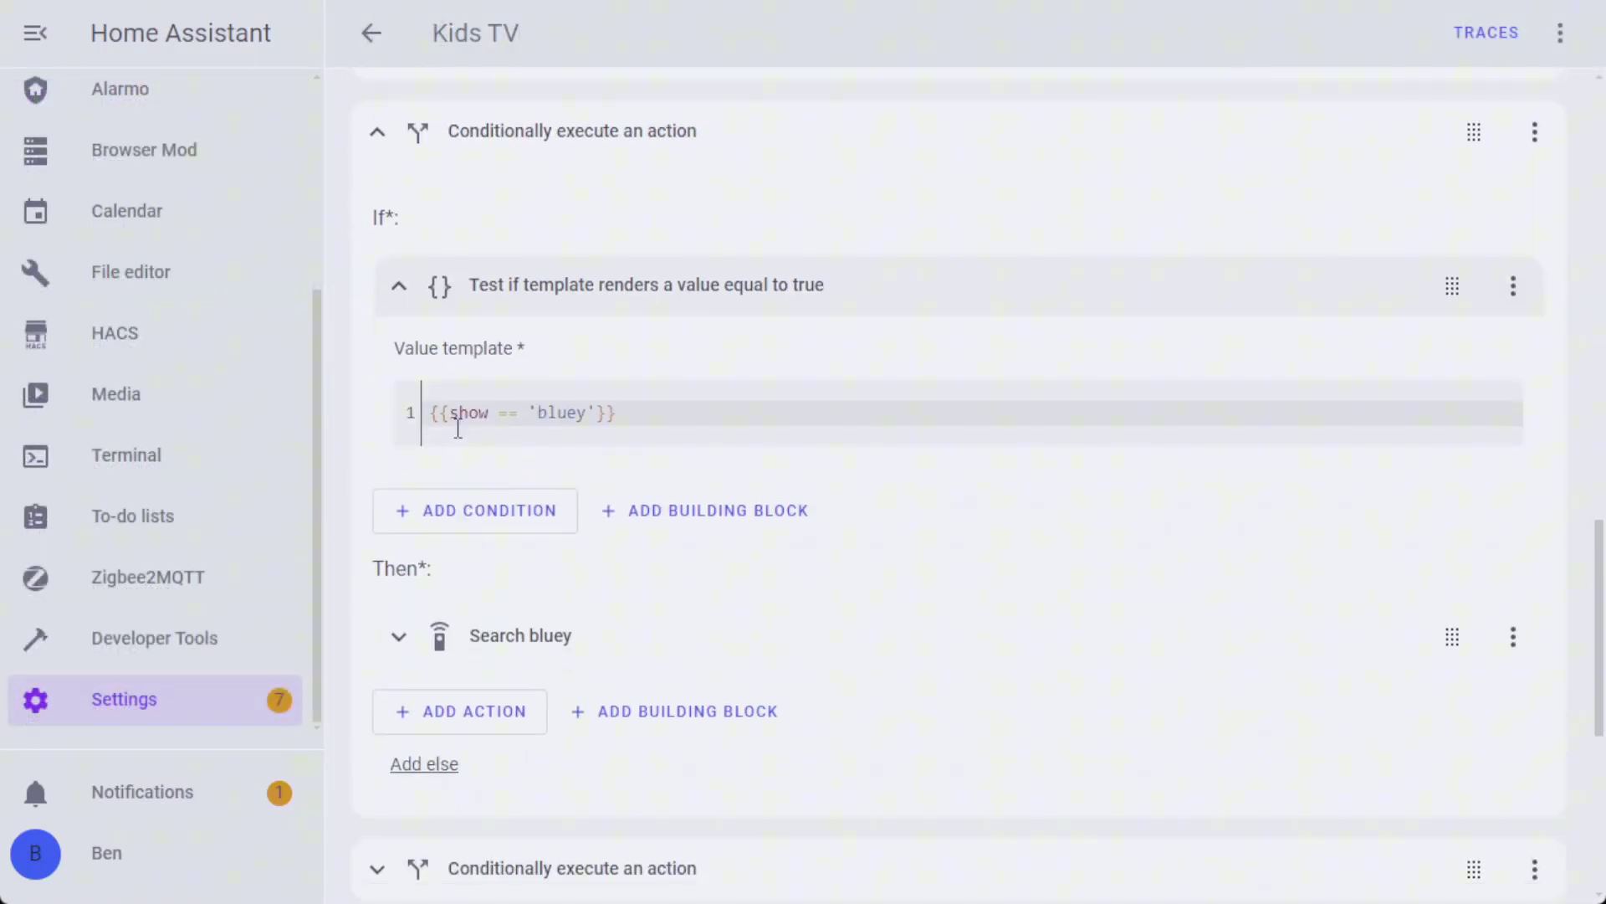
{"action": "double_click", "coordinate": [472, 416]}
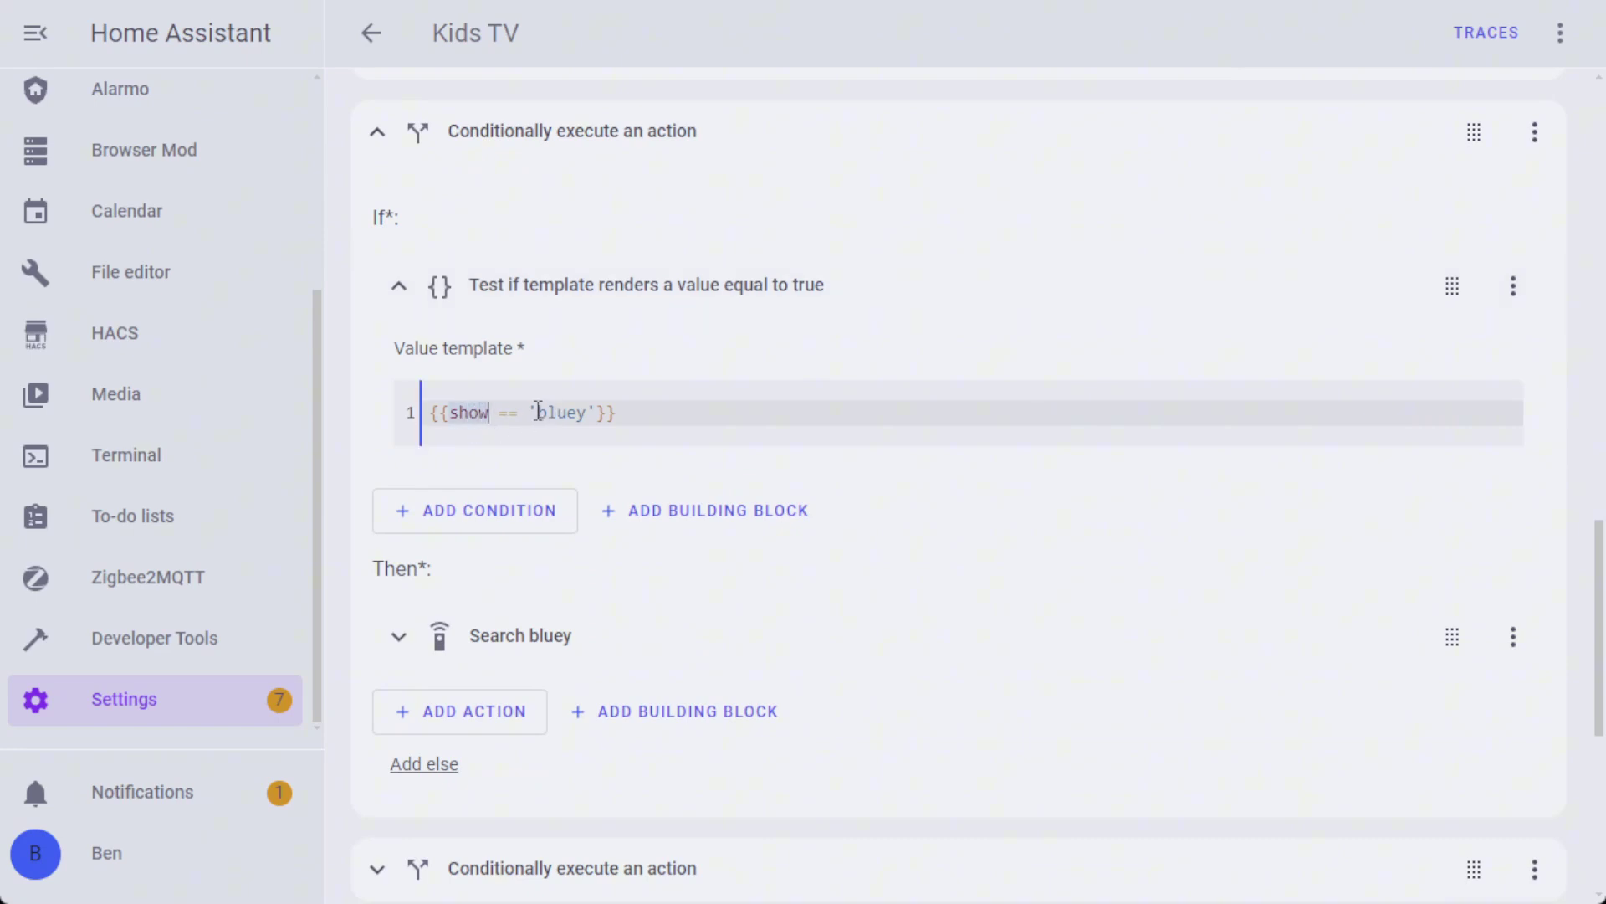
{"action": "left_click_drag", "start_coordinate": [529, 413], "coordinate": [587, 412]}
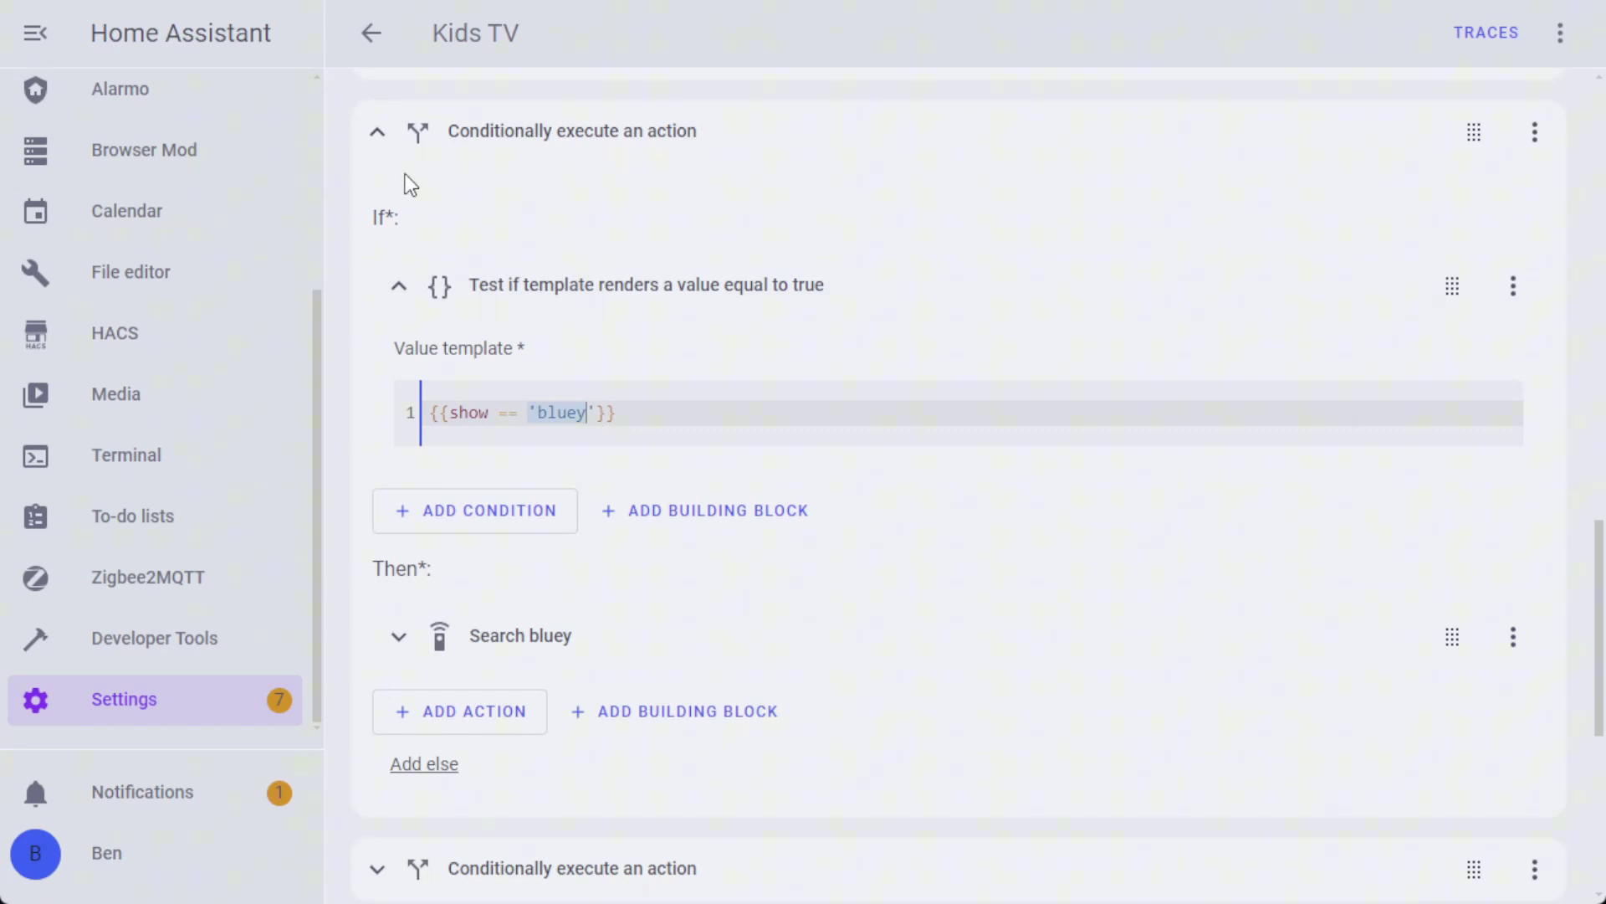
{"action": "left_click", "coordinate": [378, 132]}
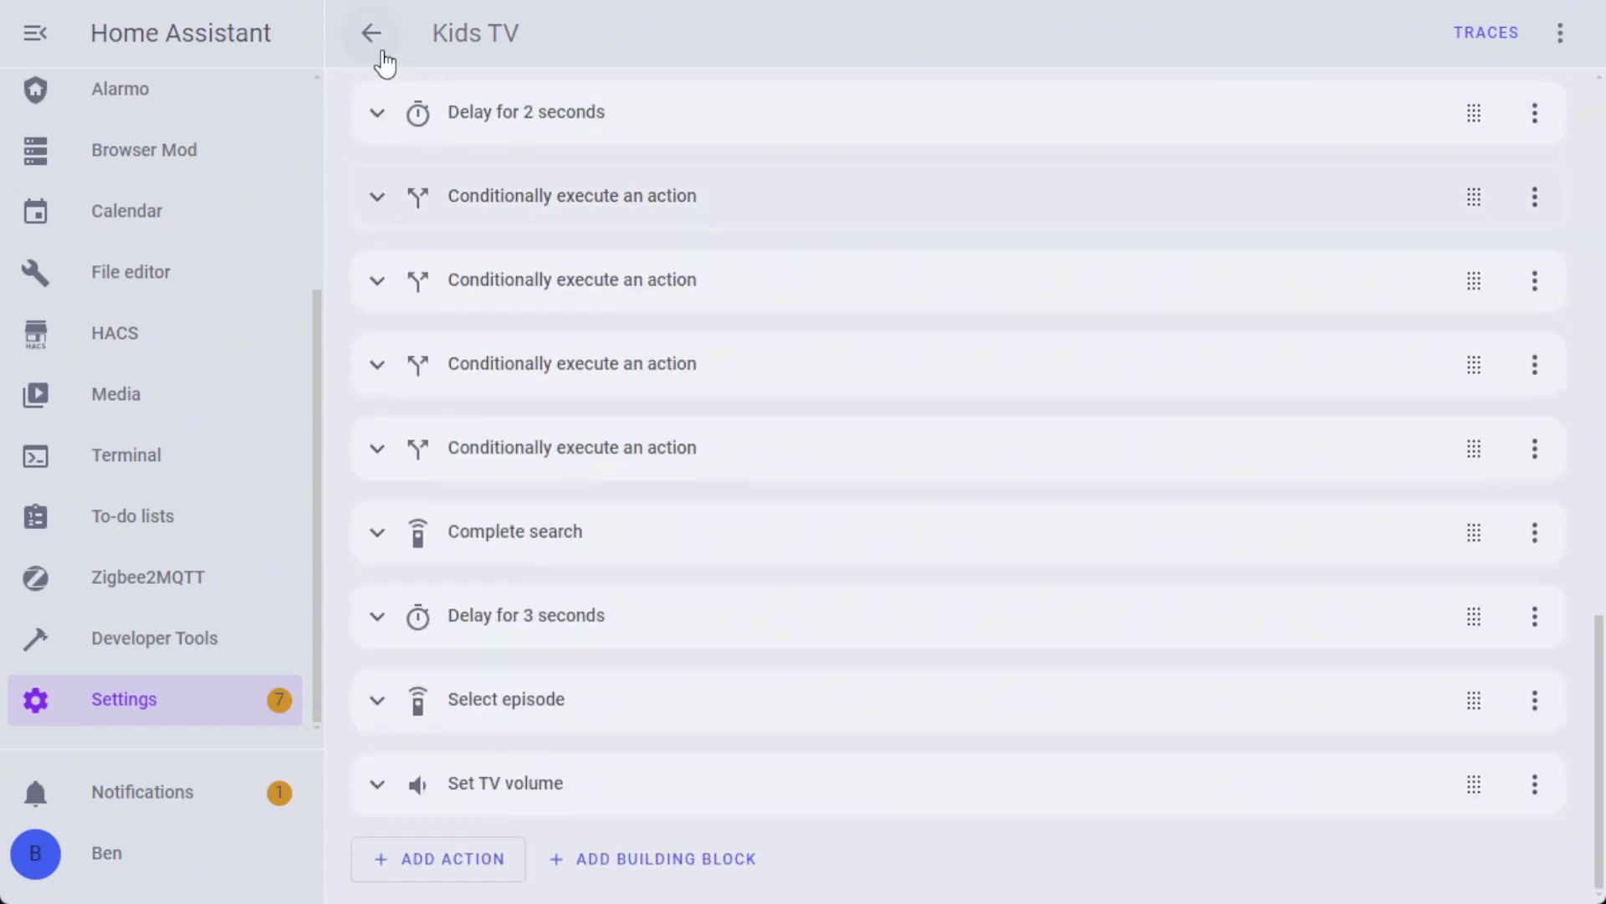
{"action": "scroll", "coordinate": [129, 330], "scroll_direction": "up", "scroll_amount": 5}
- From the Overview dashboard, open the Kids tile's show picker and choose Bluey
{"action": "left_click", "coordinate": [173, 126]}
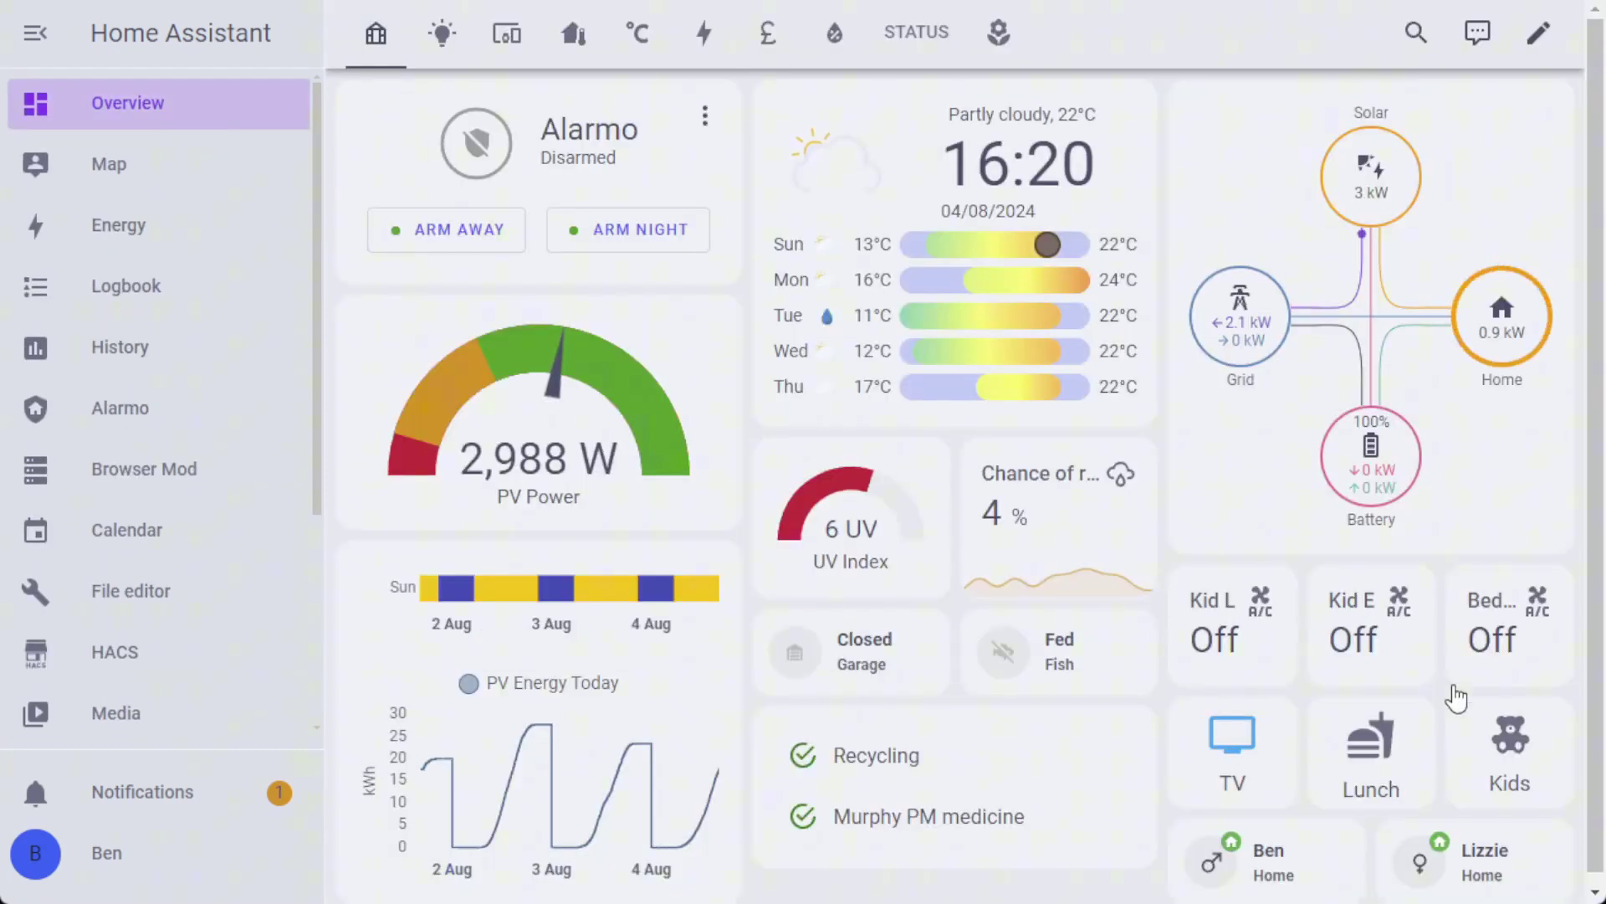
{"action": "left_click", "coordinate": [1518, 736]}
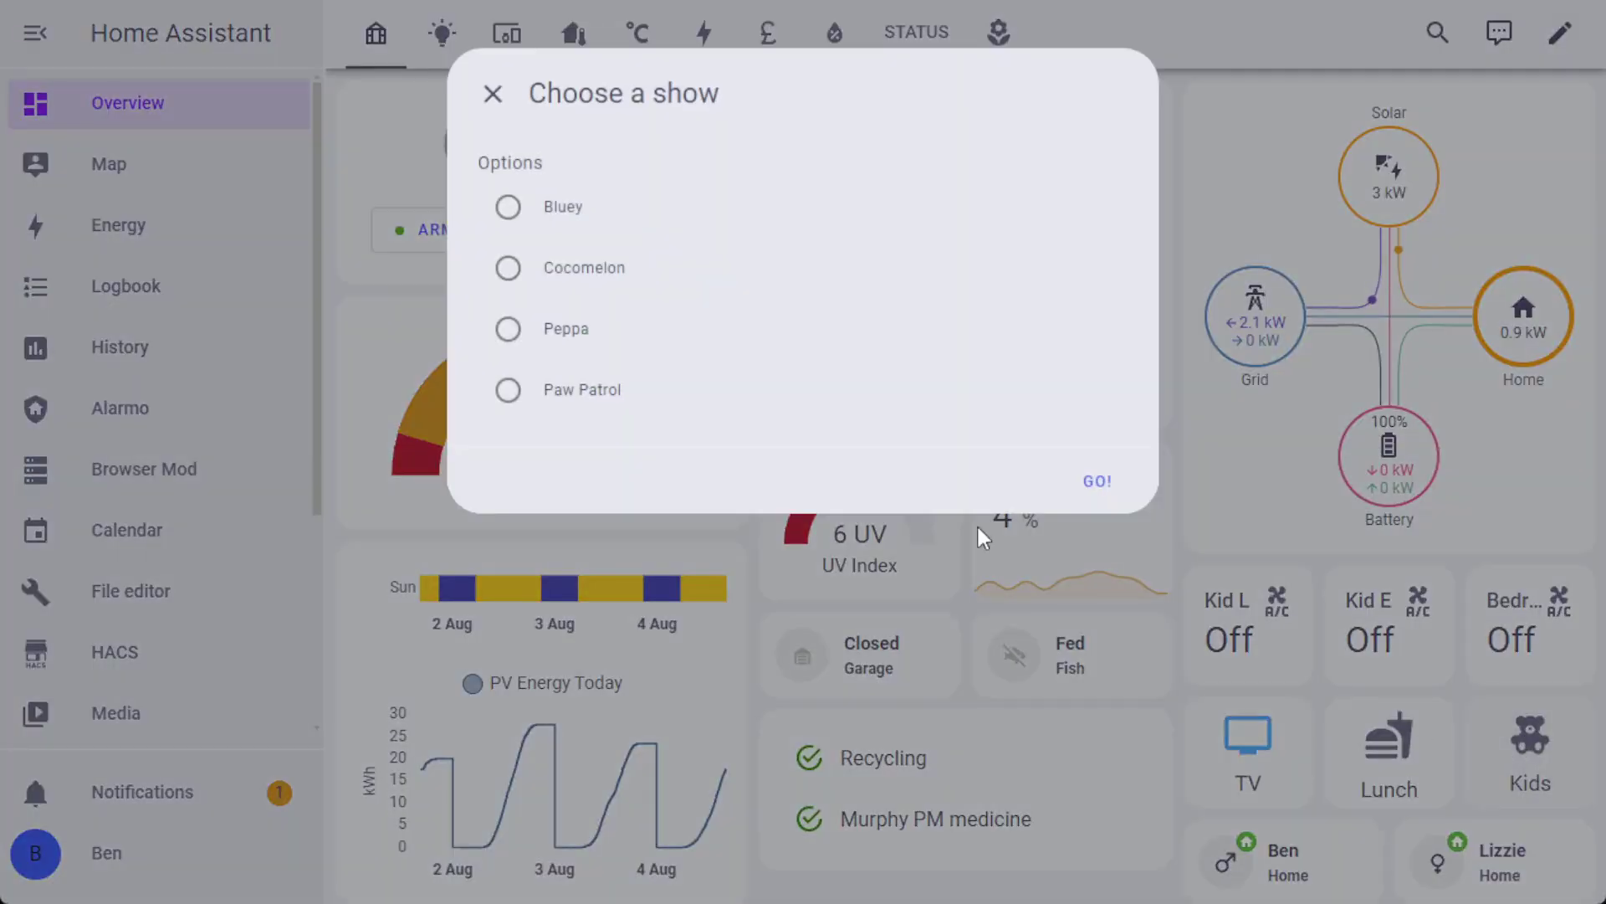
{"action": "left_click", "coordinate": [514, 209]}
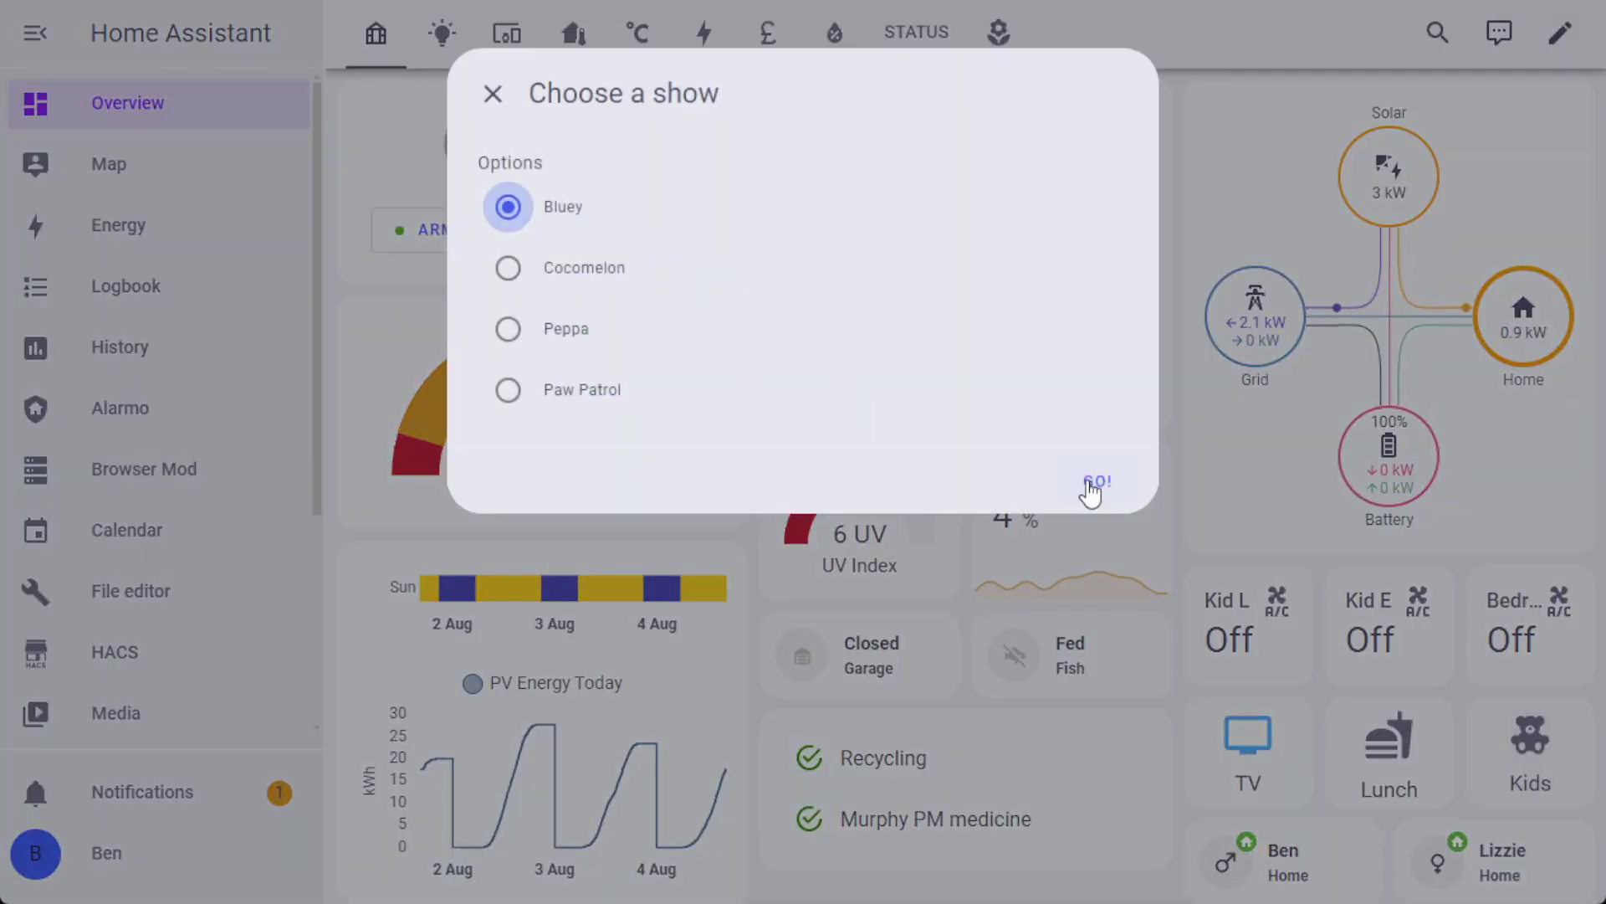